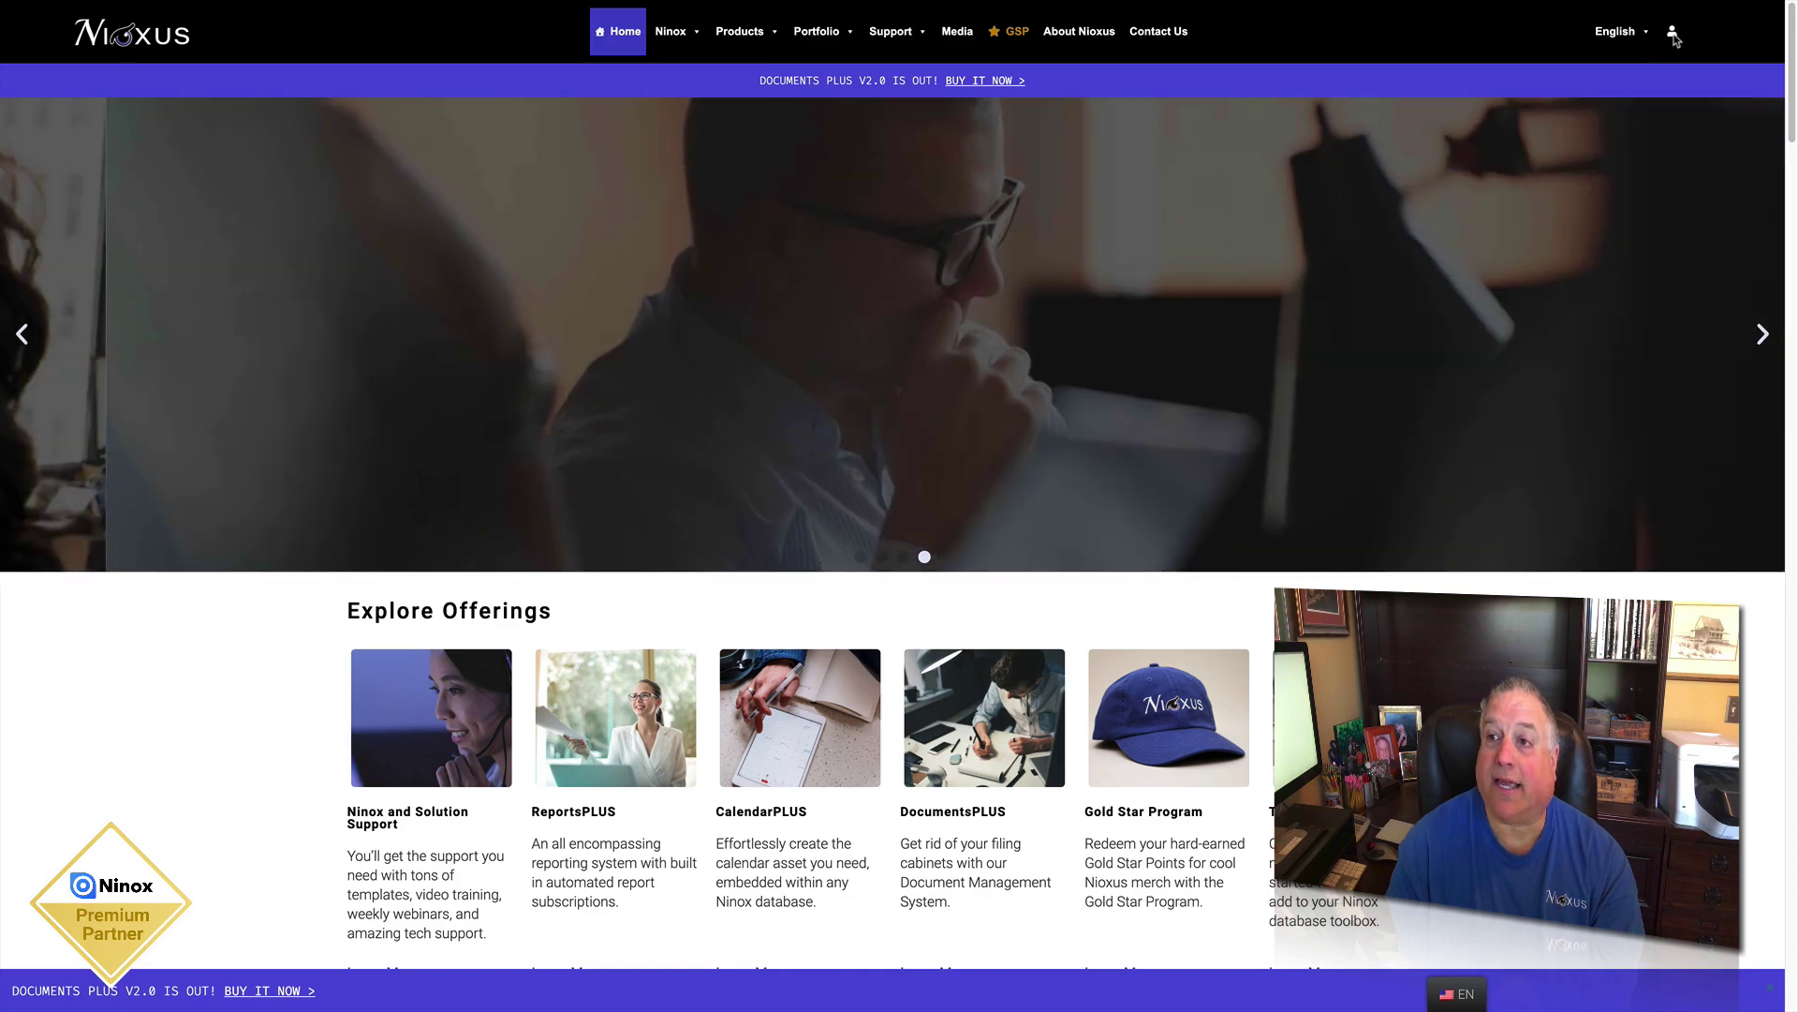
Go to Member Login under the Nioxus account icon to reach the membership tiers page
mouse_move(1673, 35)
left_click(1674, 98)
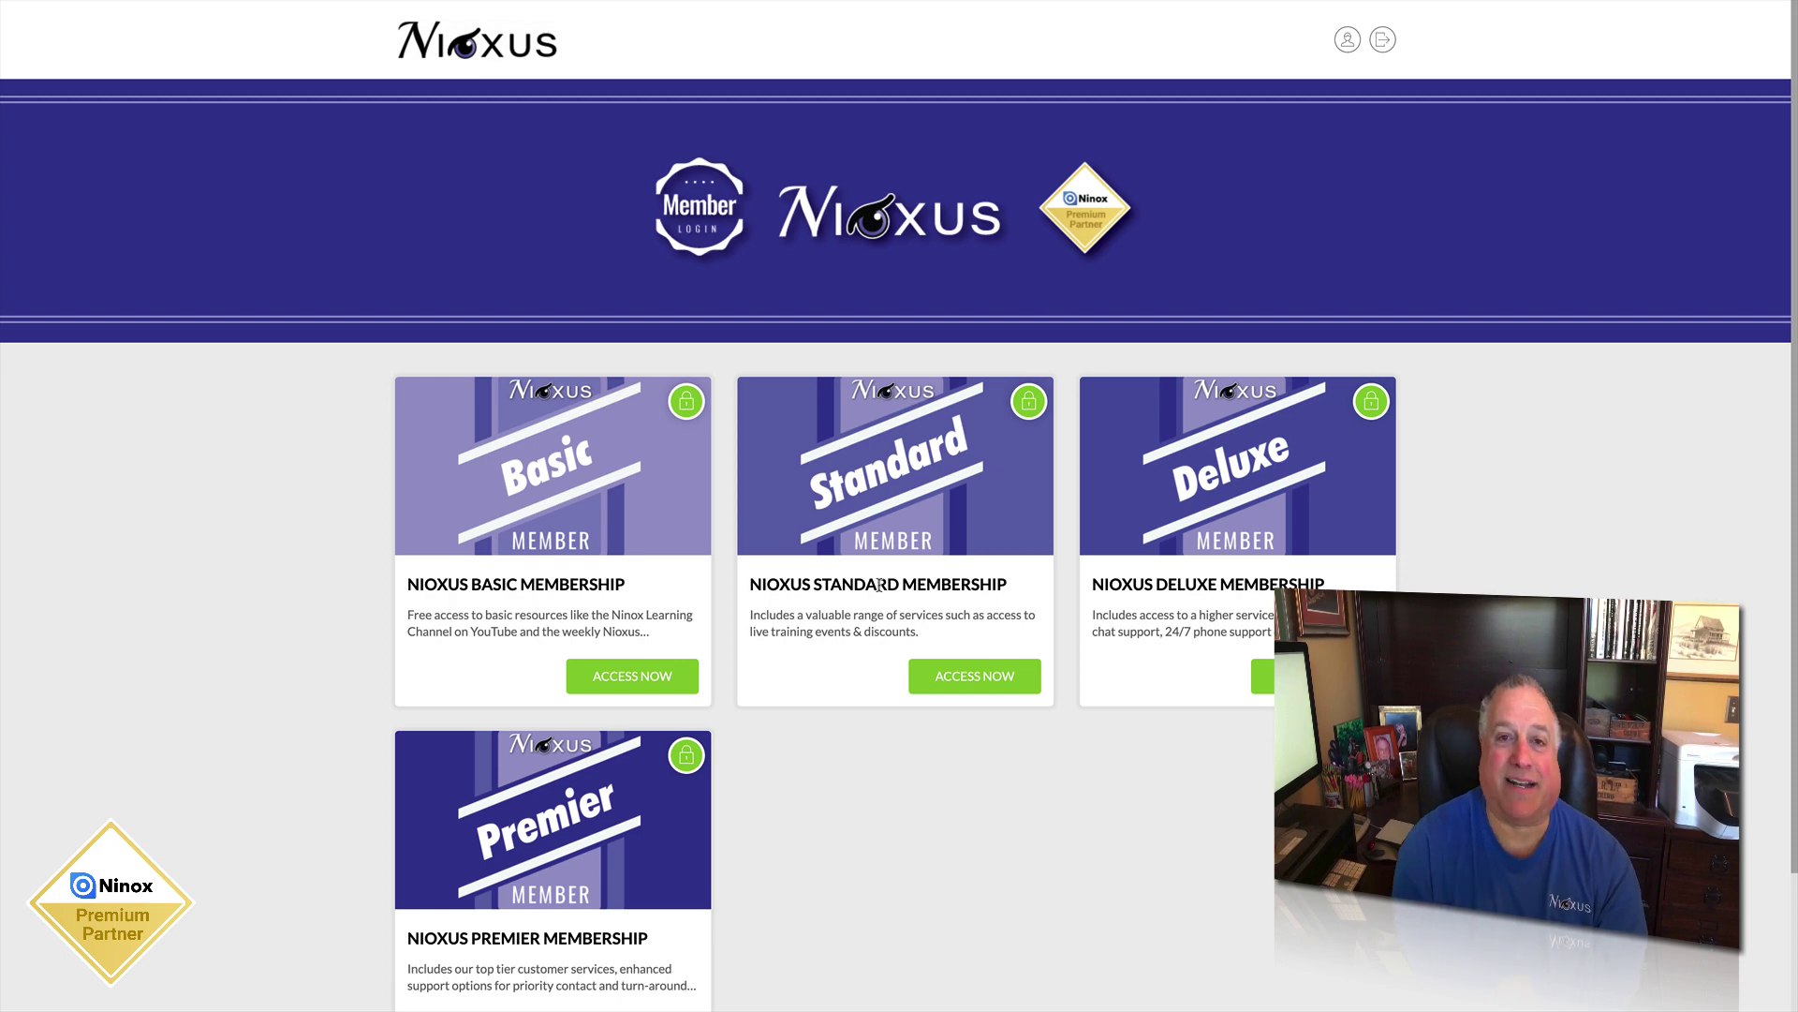
Switch Chrome to the Advanced Selection Cascades Ninox window from the Window menu
mouse_move(416, 5)
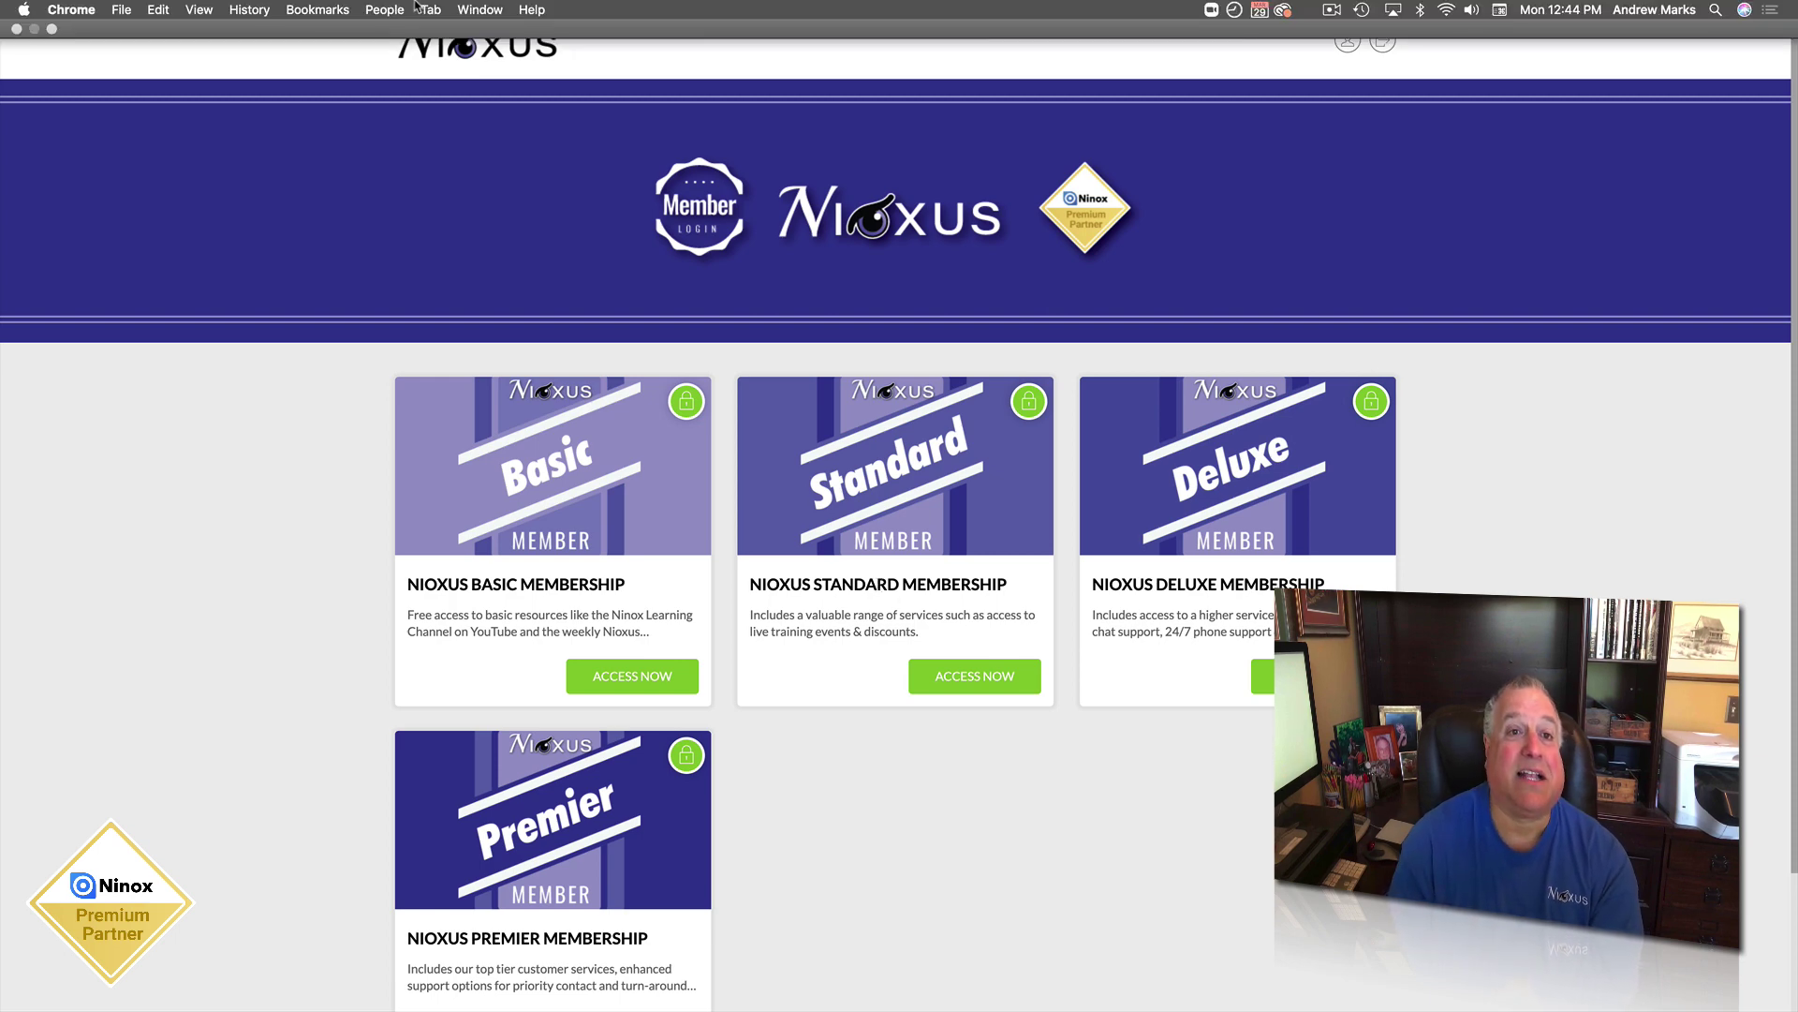
left_click(475, 11)
left_click(501, 192)
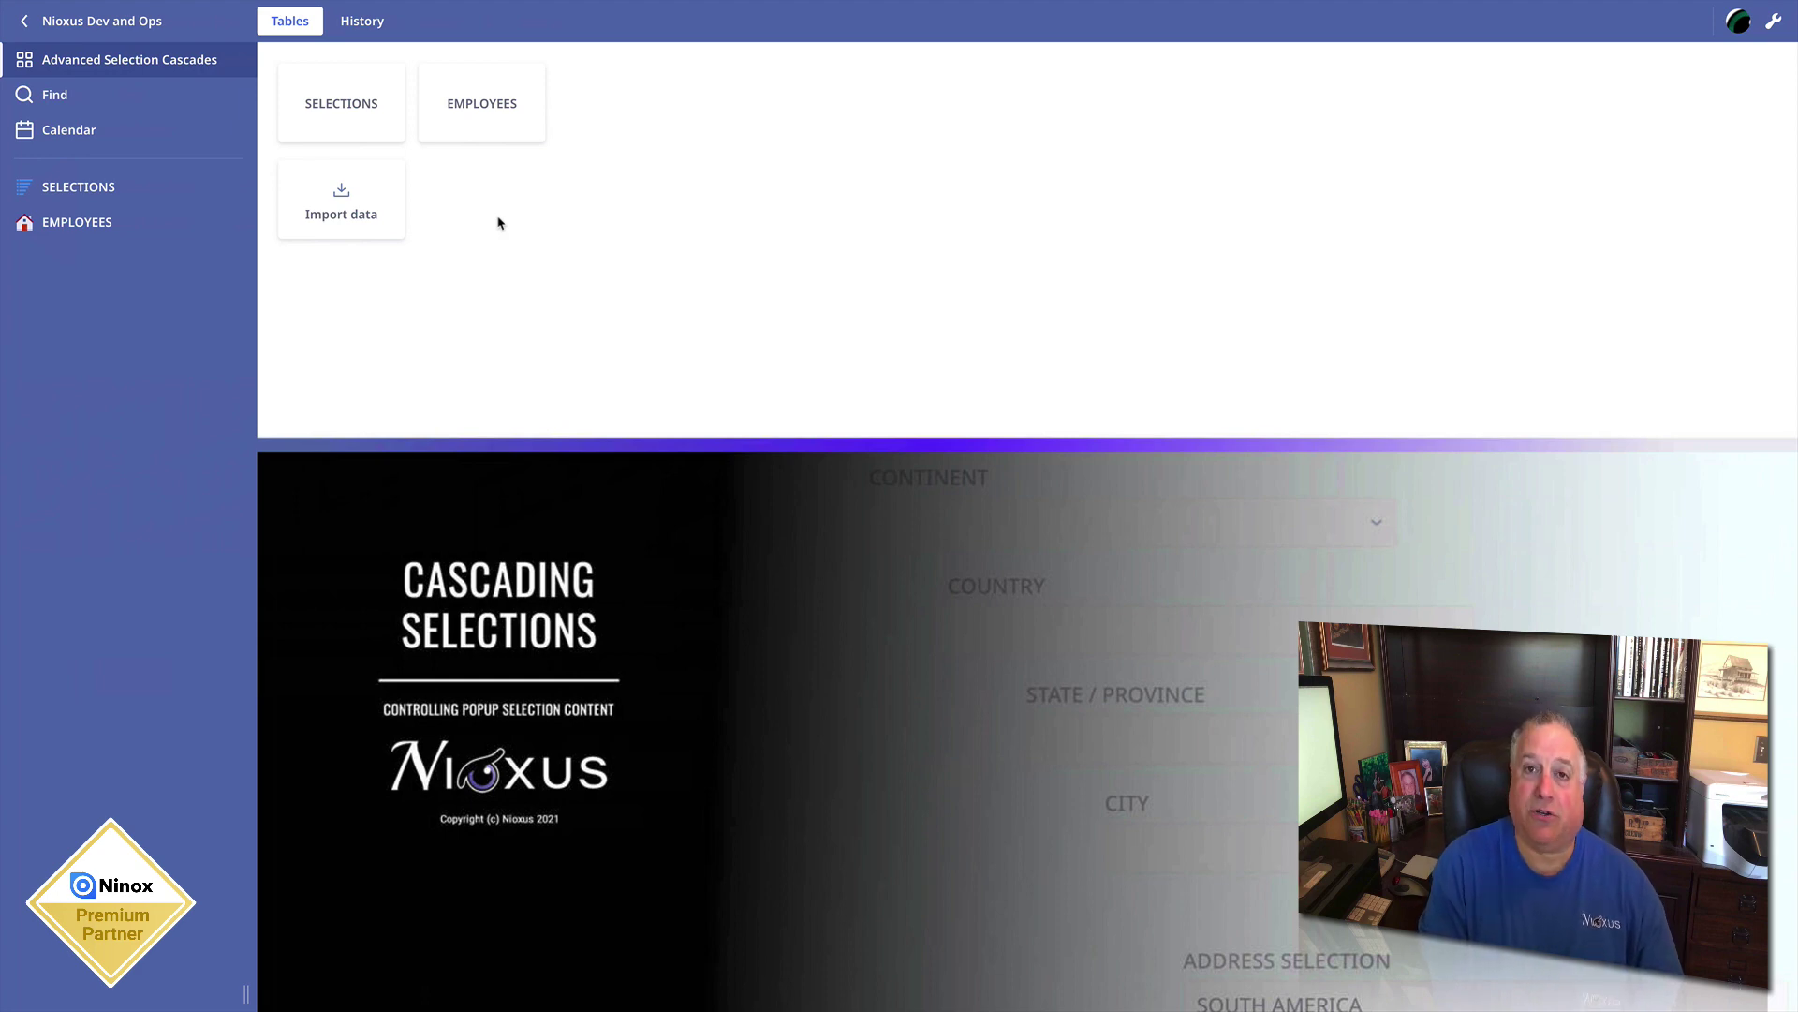
Add a new record in the EMPLOYEES table and type the employee's name
left_click(482, 103)
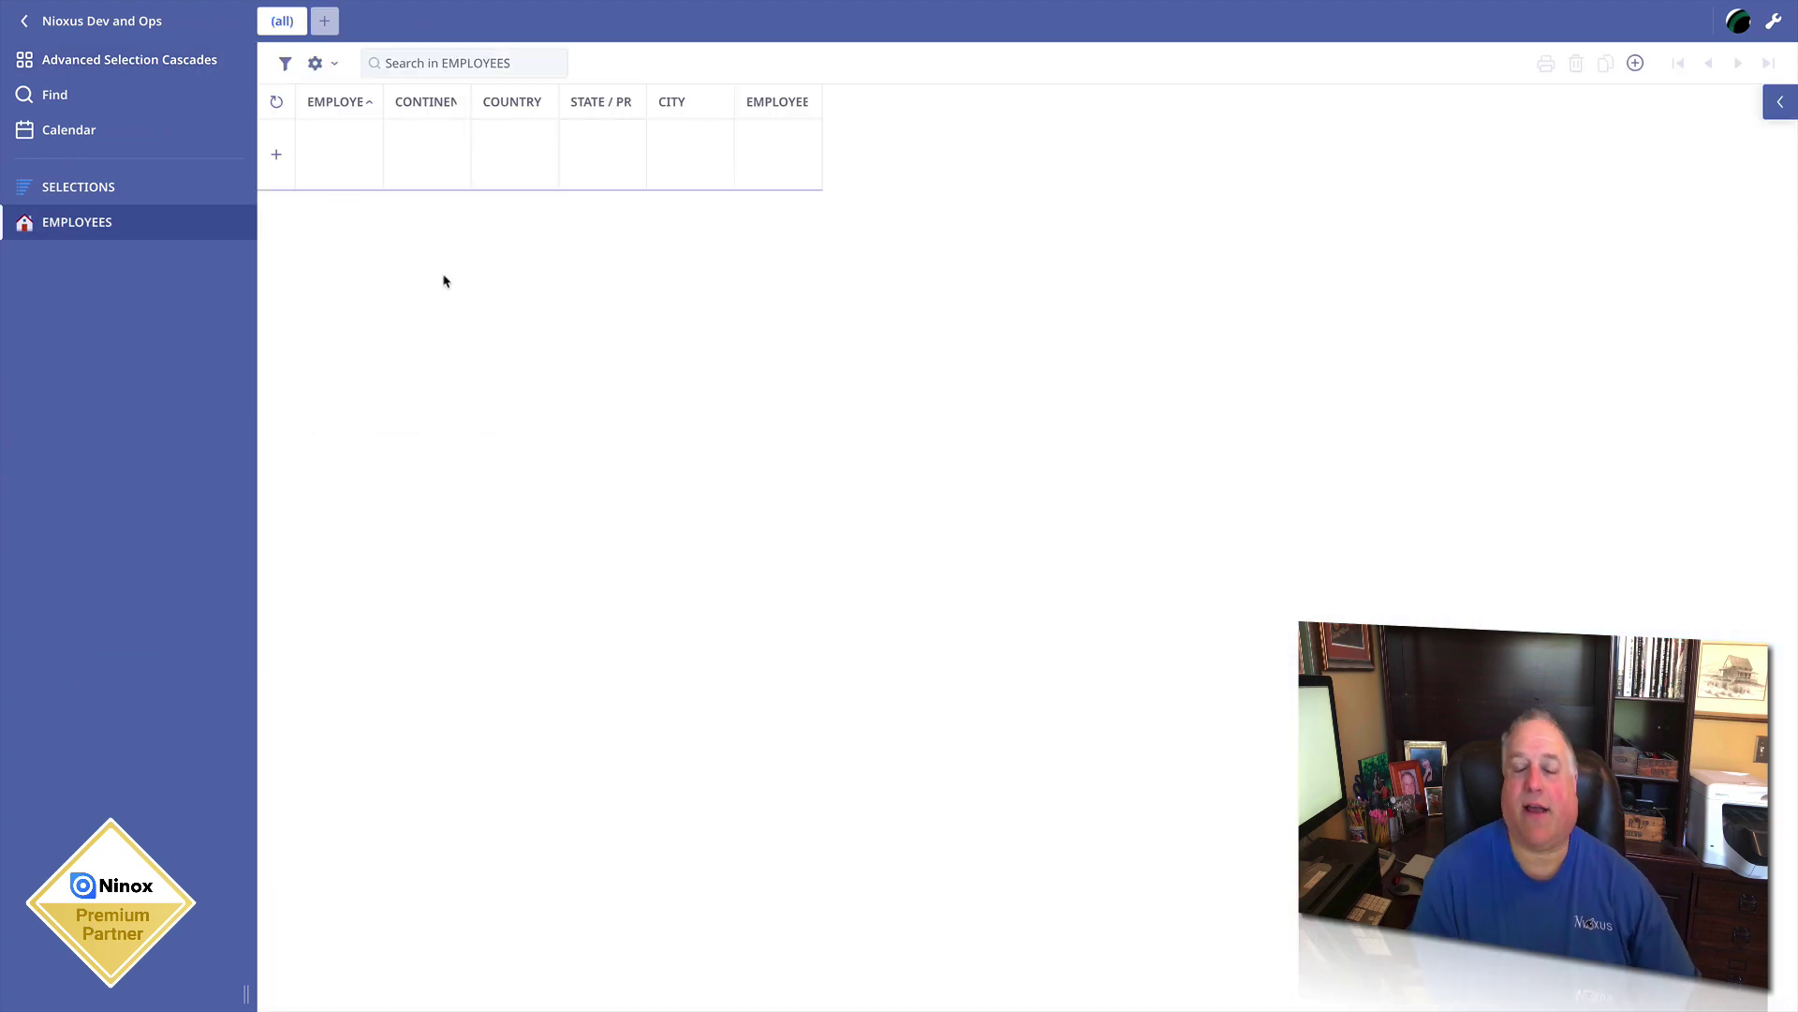
left_click(341, 169)
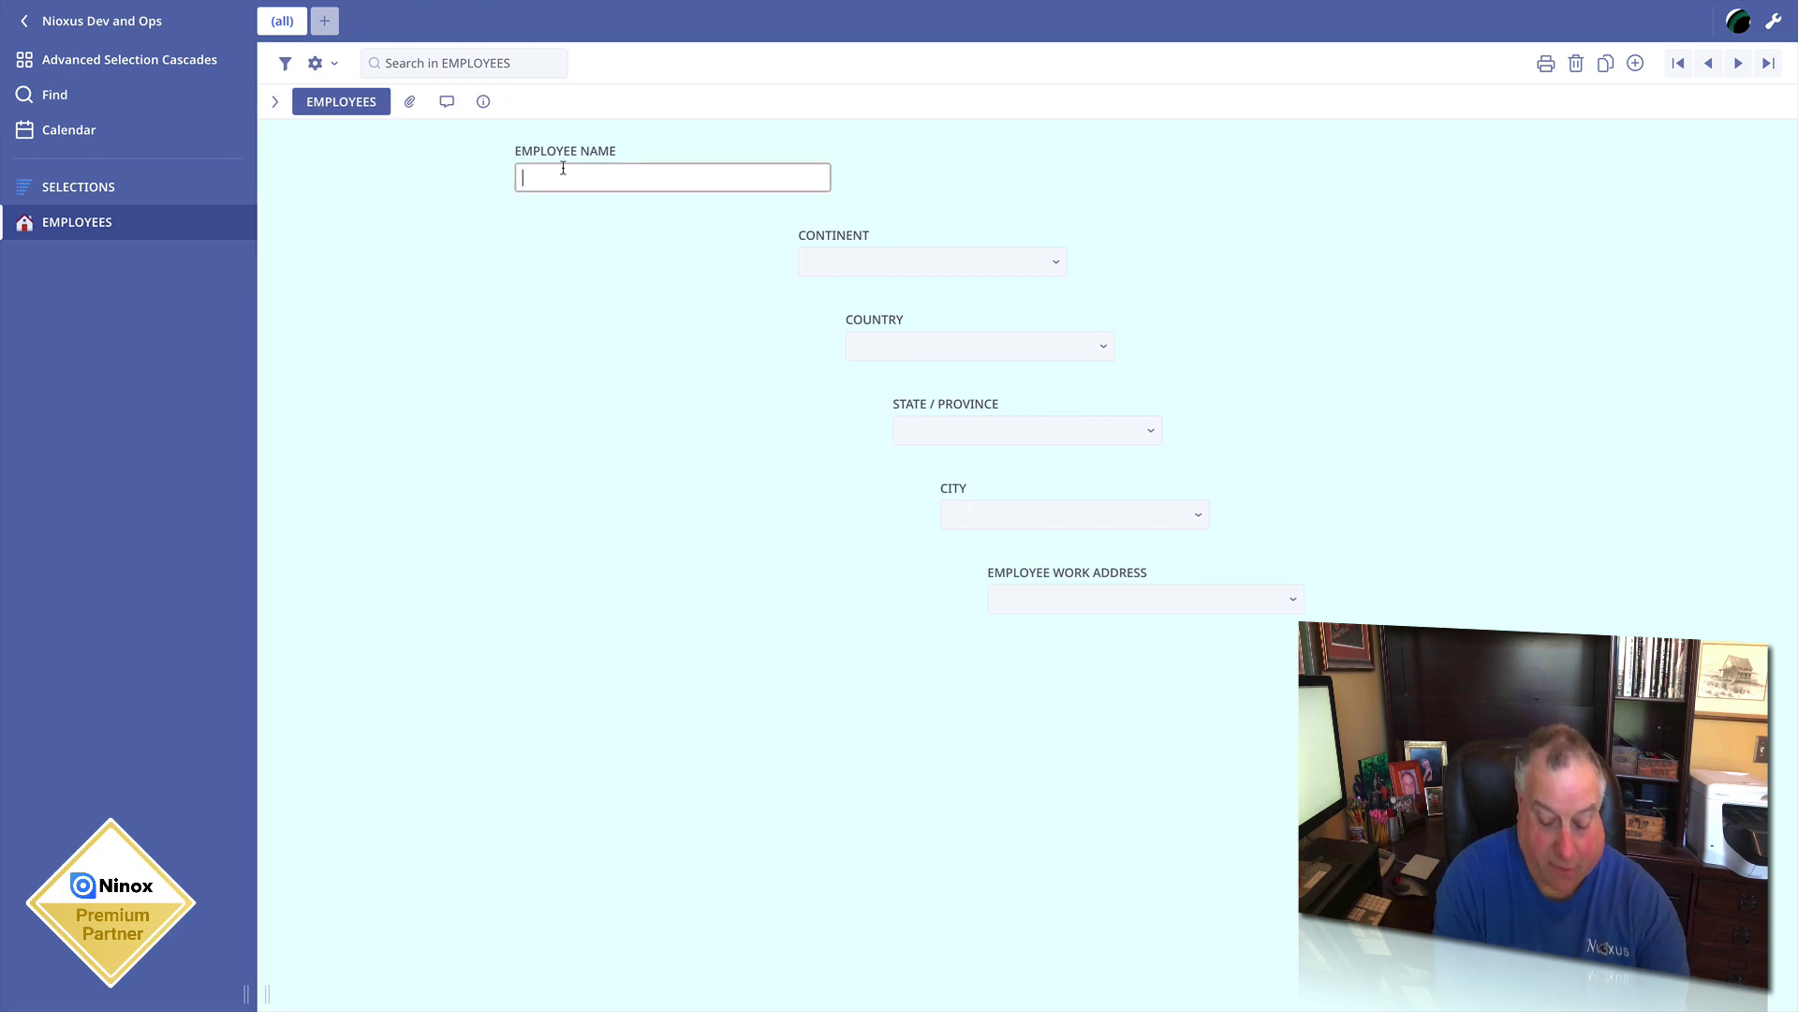
type("Tom Smith")
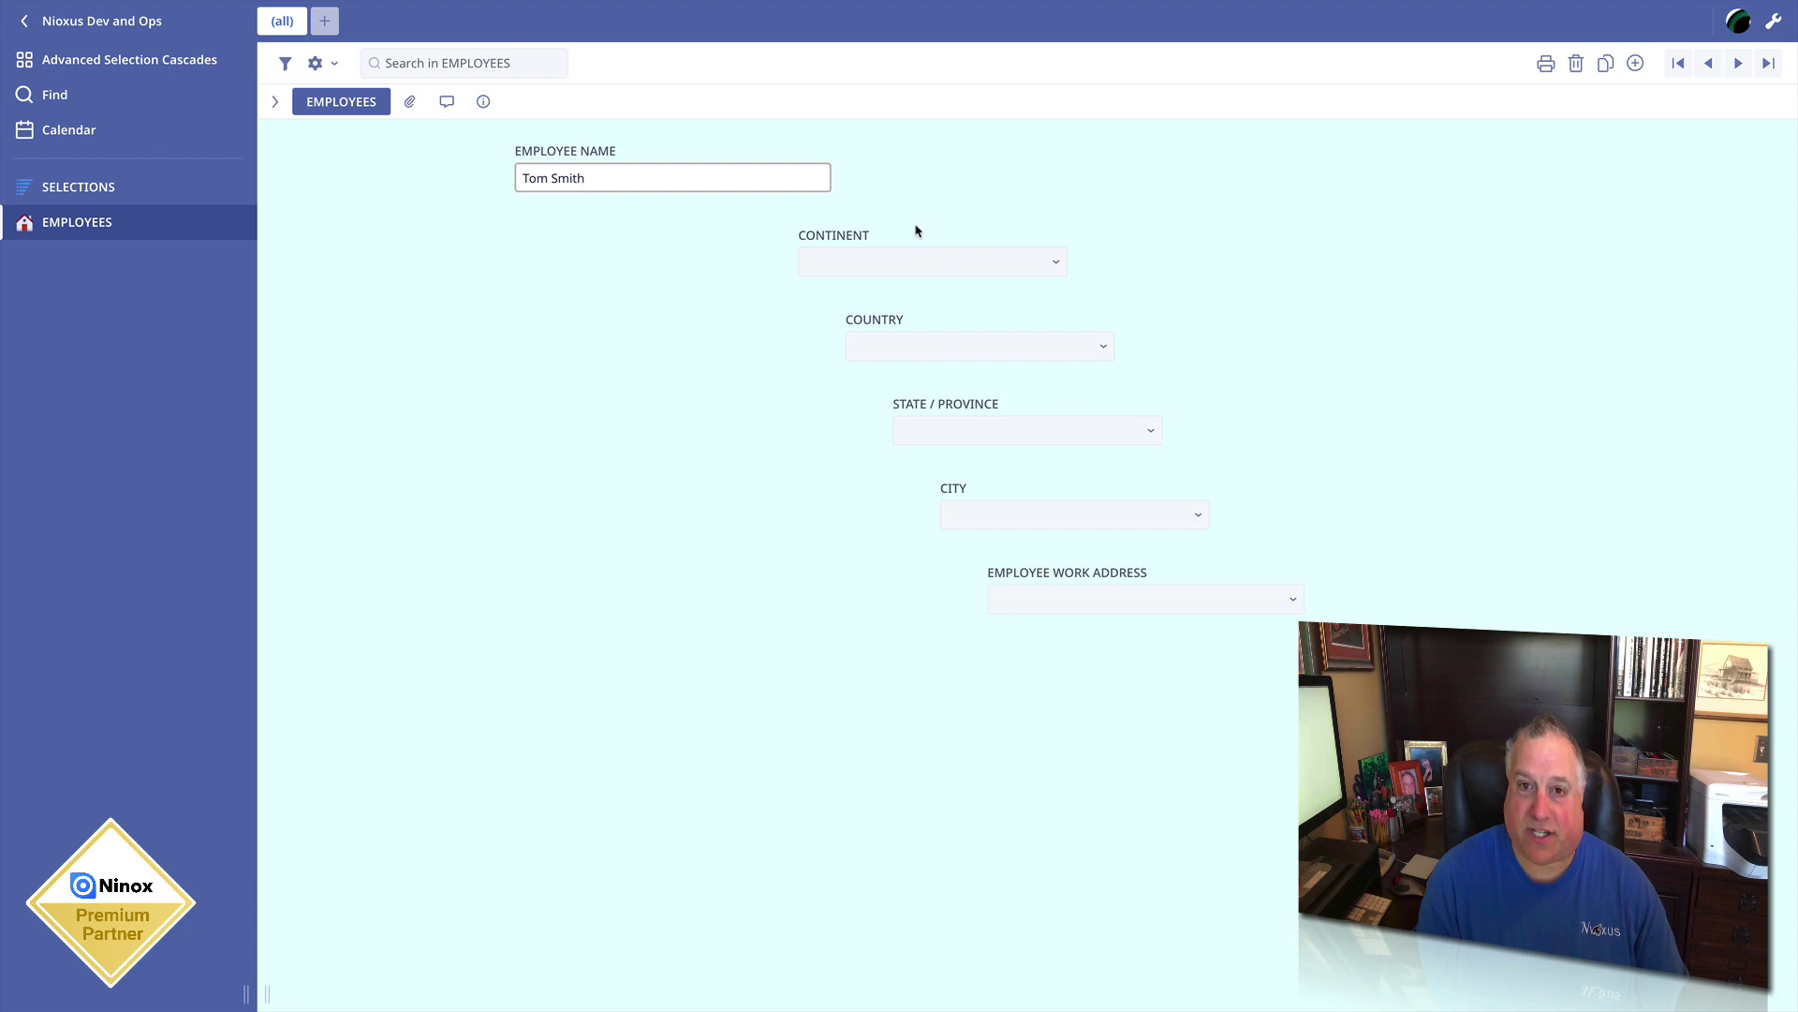
Pick North America, United States, Ohio, Columbus and the Columbus street address as work address
left_click(896, 268)
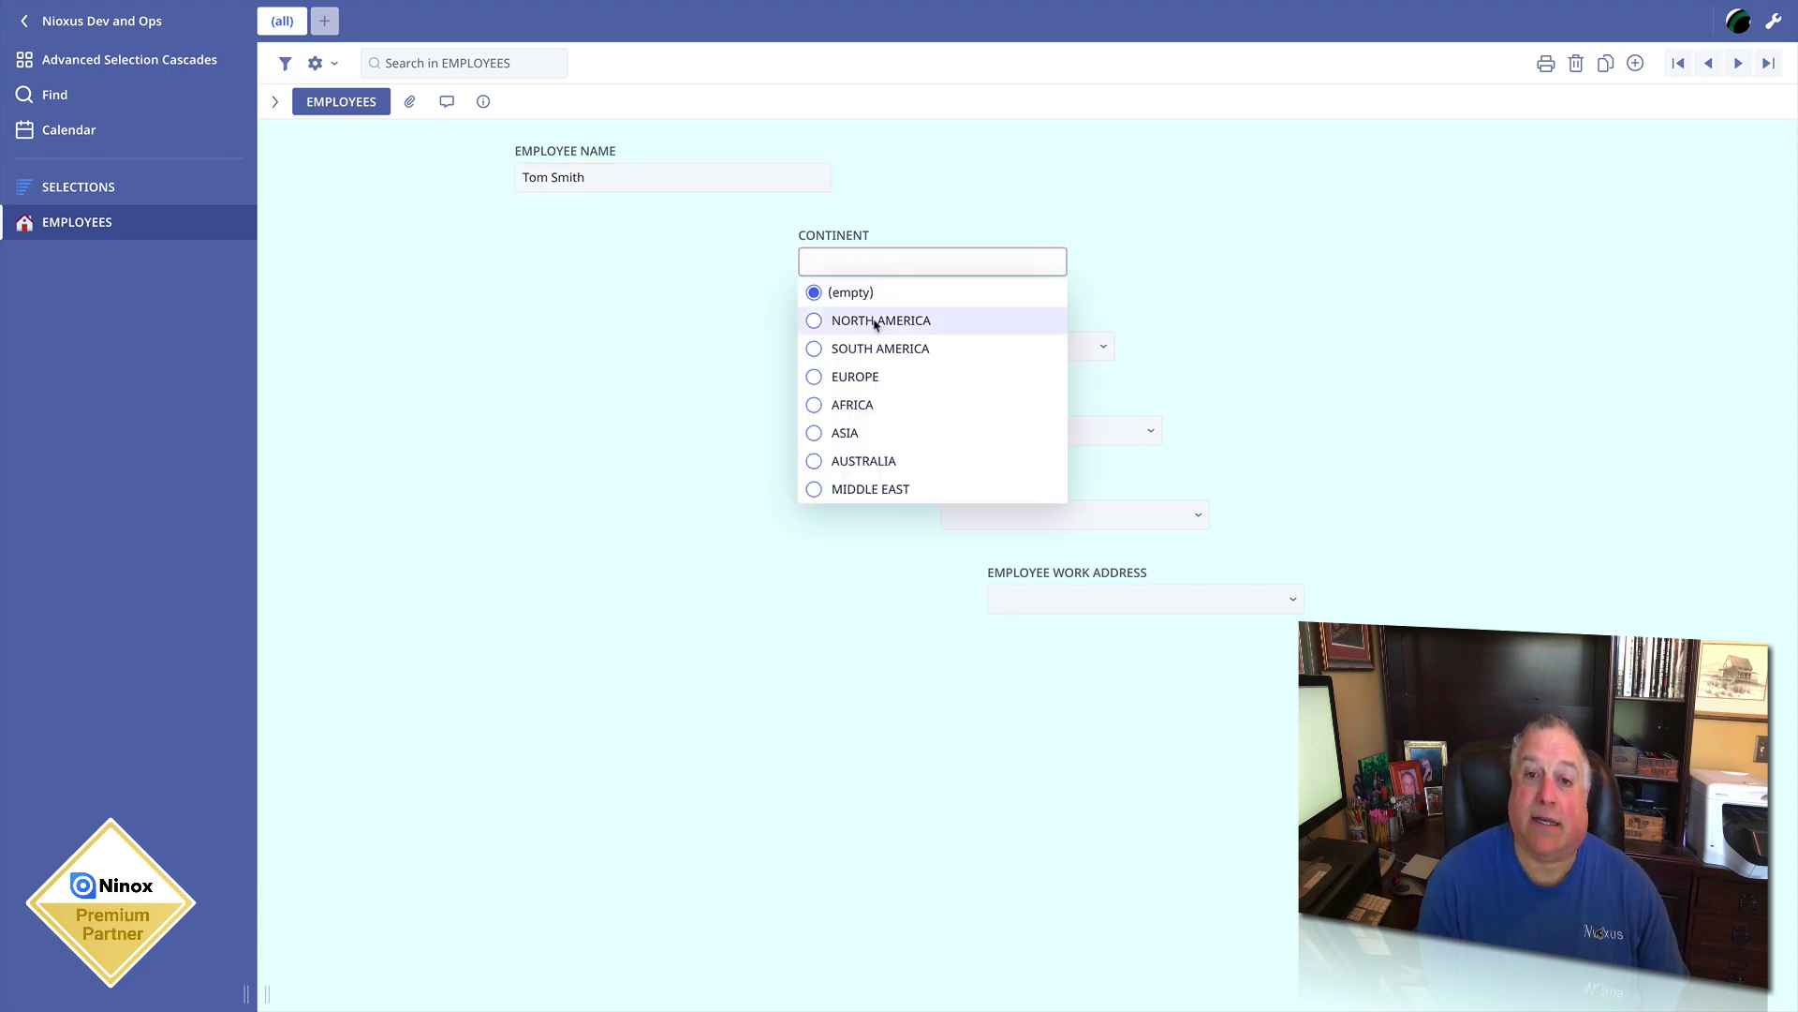
left_click(877, 322)
left_click(883, 346)
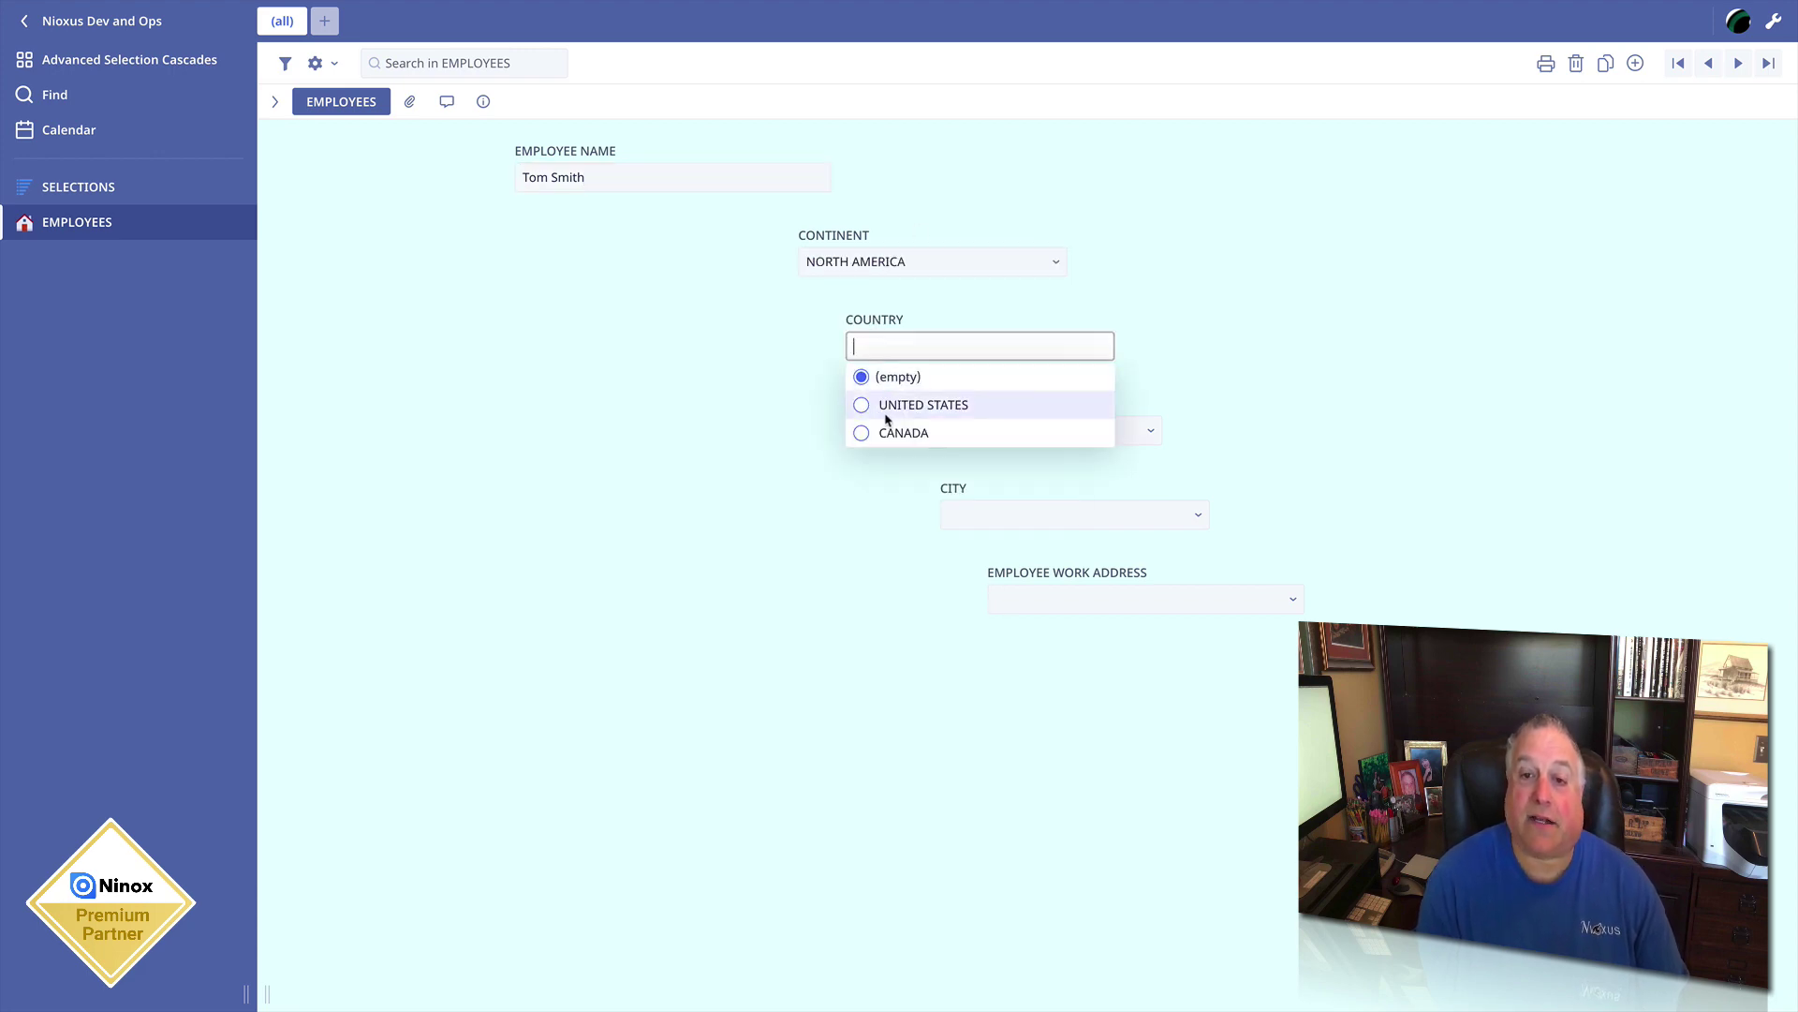
left_click(881, 410)
left_click(929, 433)
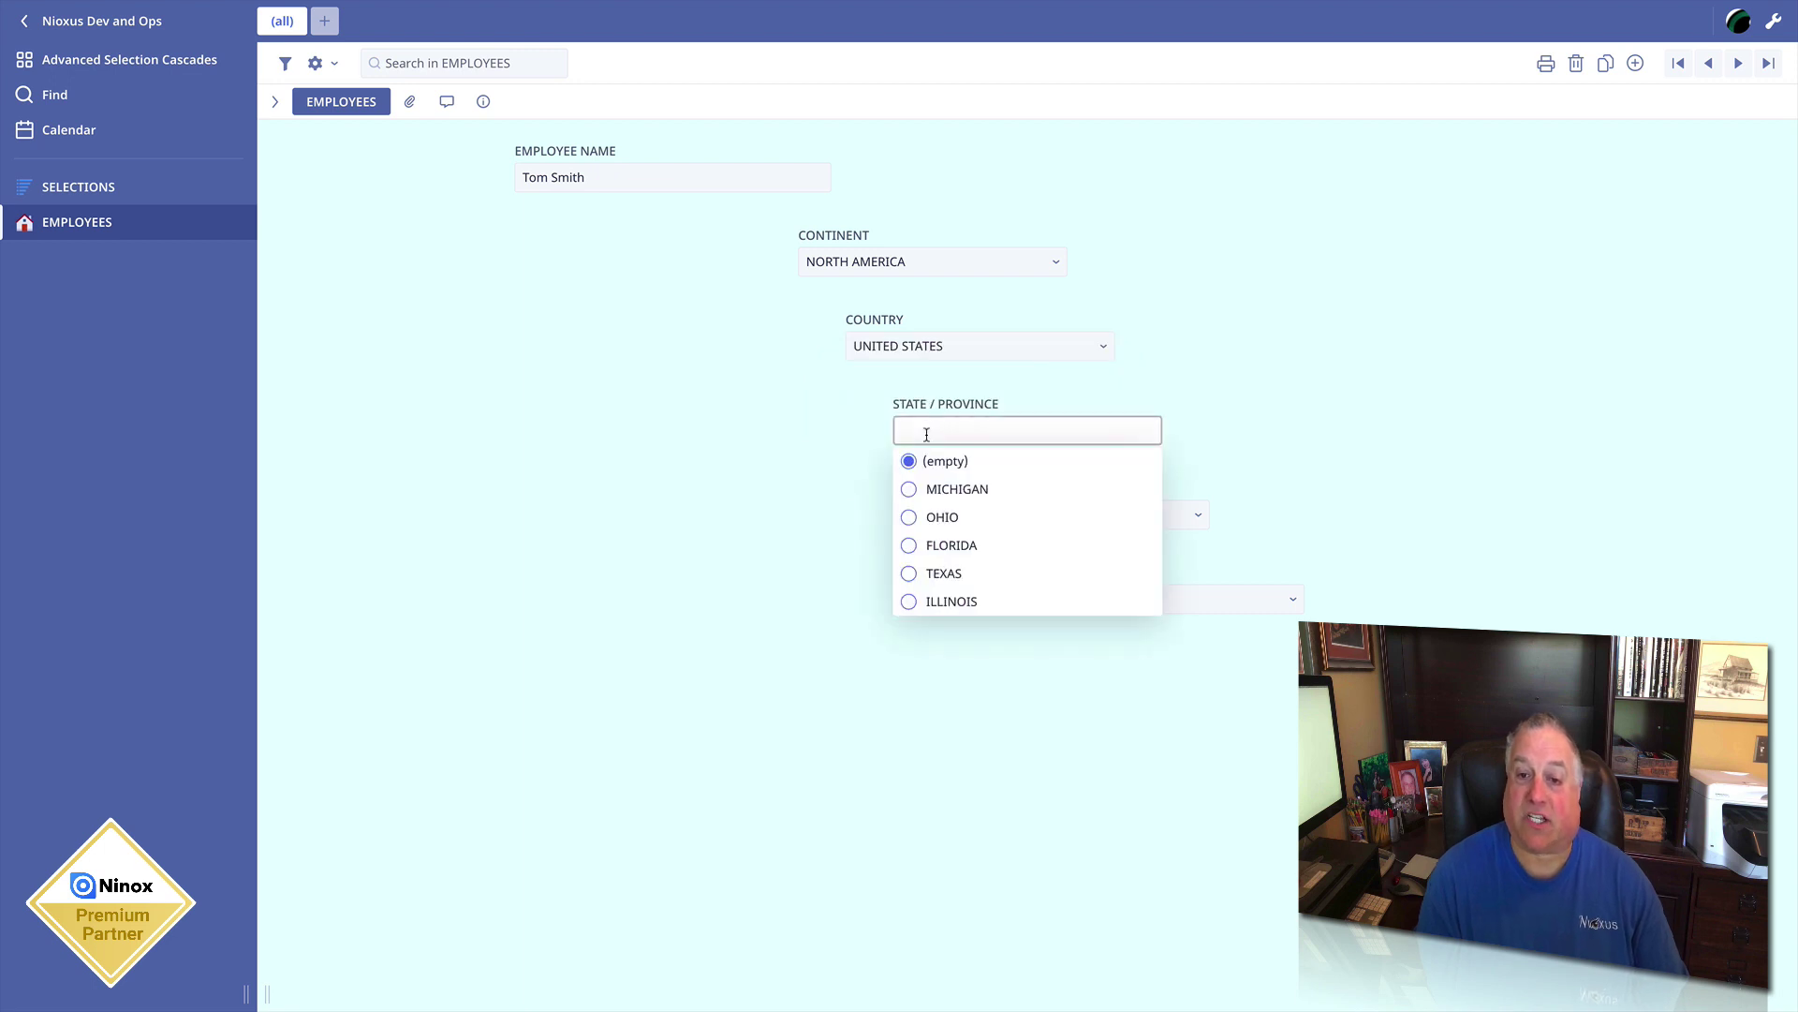
left_click(916, 517)
left_click(959, 514)
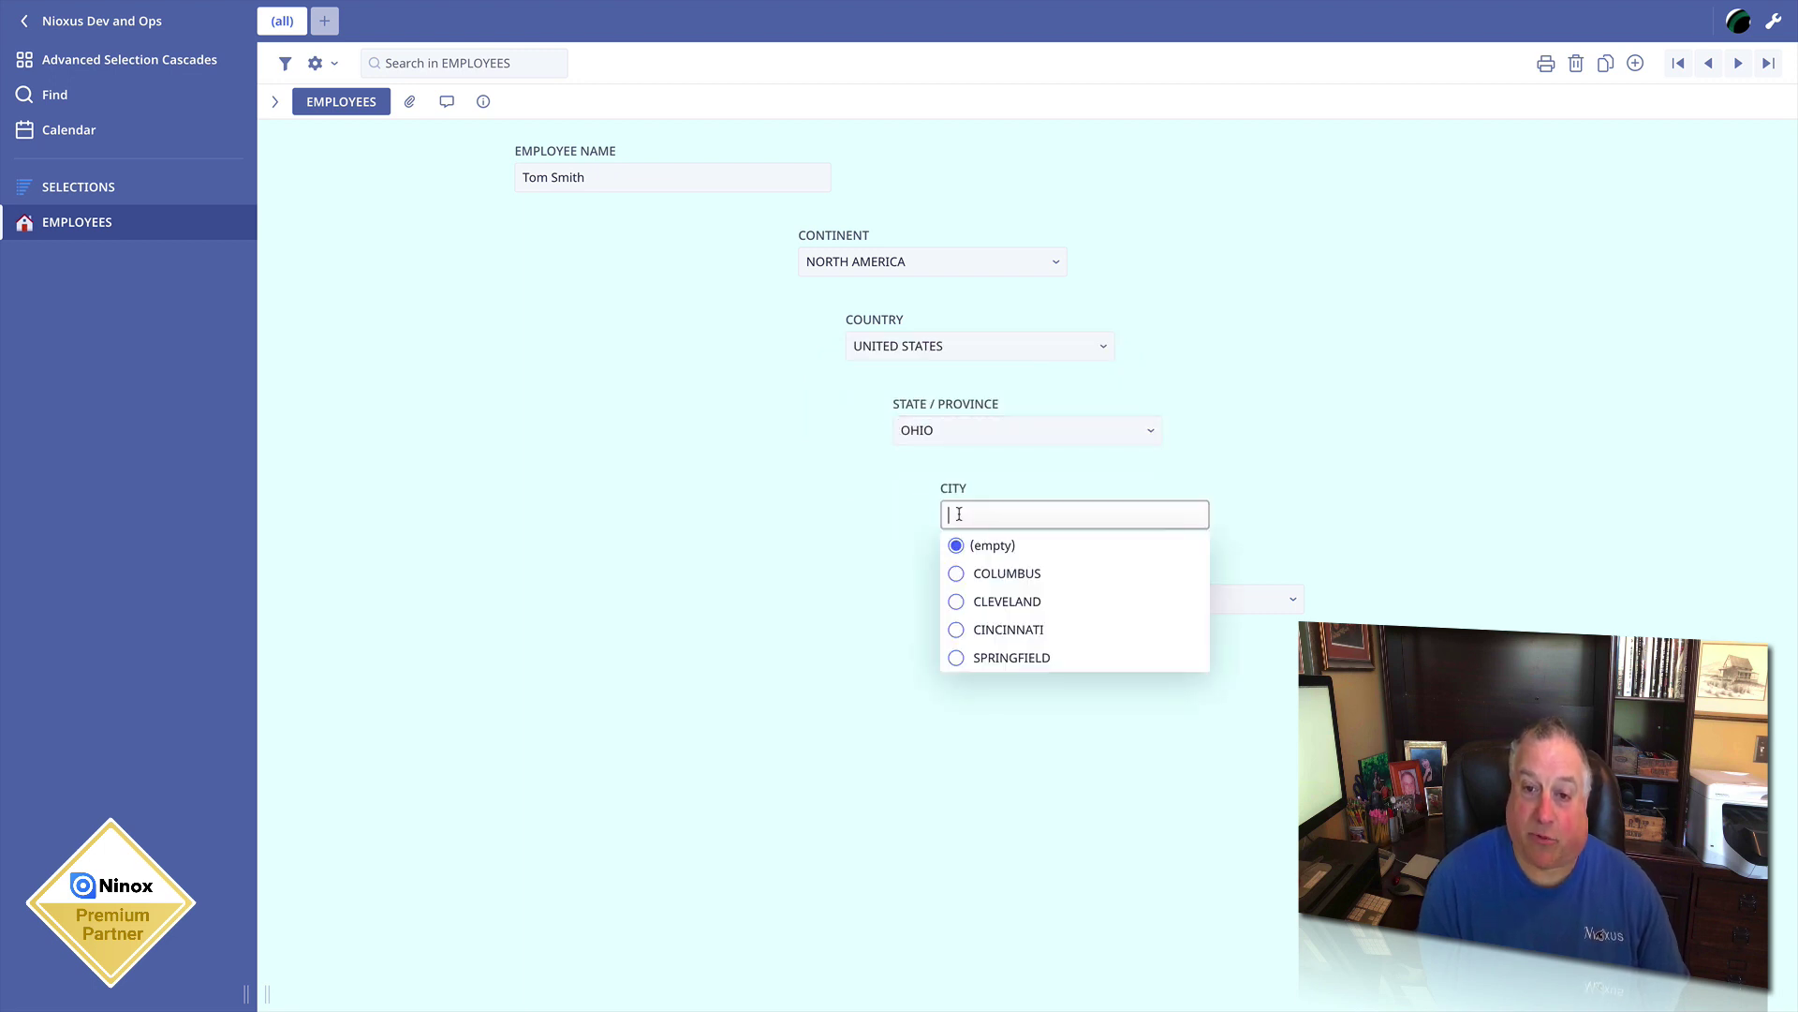
left_click(955, 574)
left_click(1016, 597)
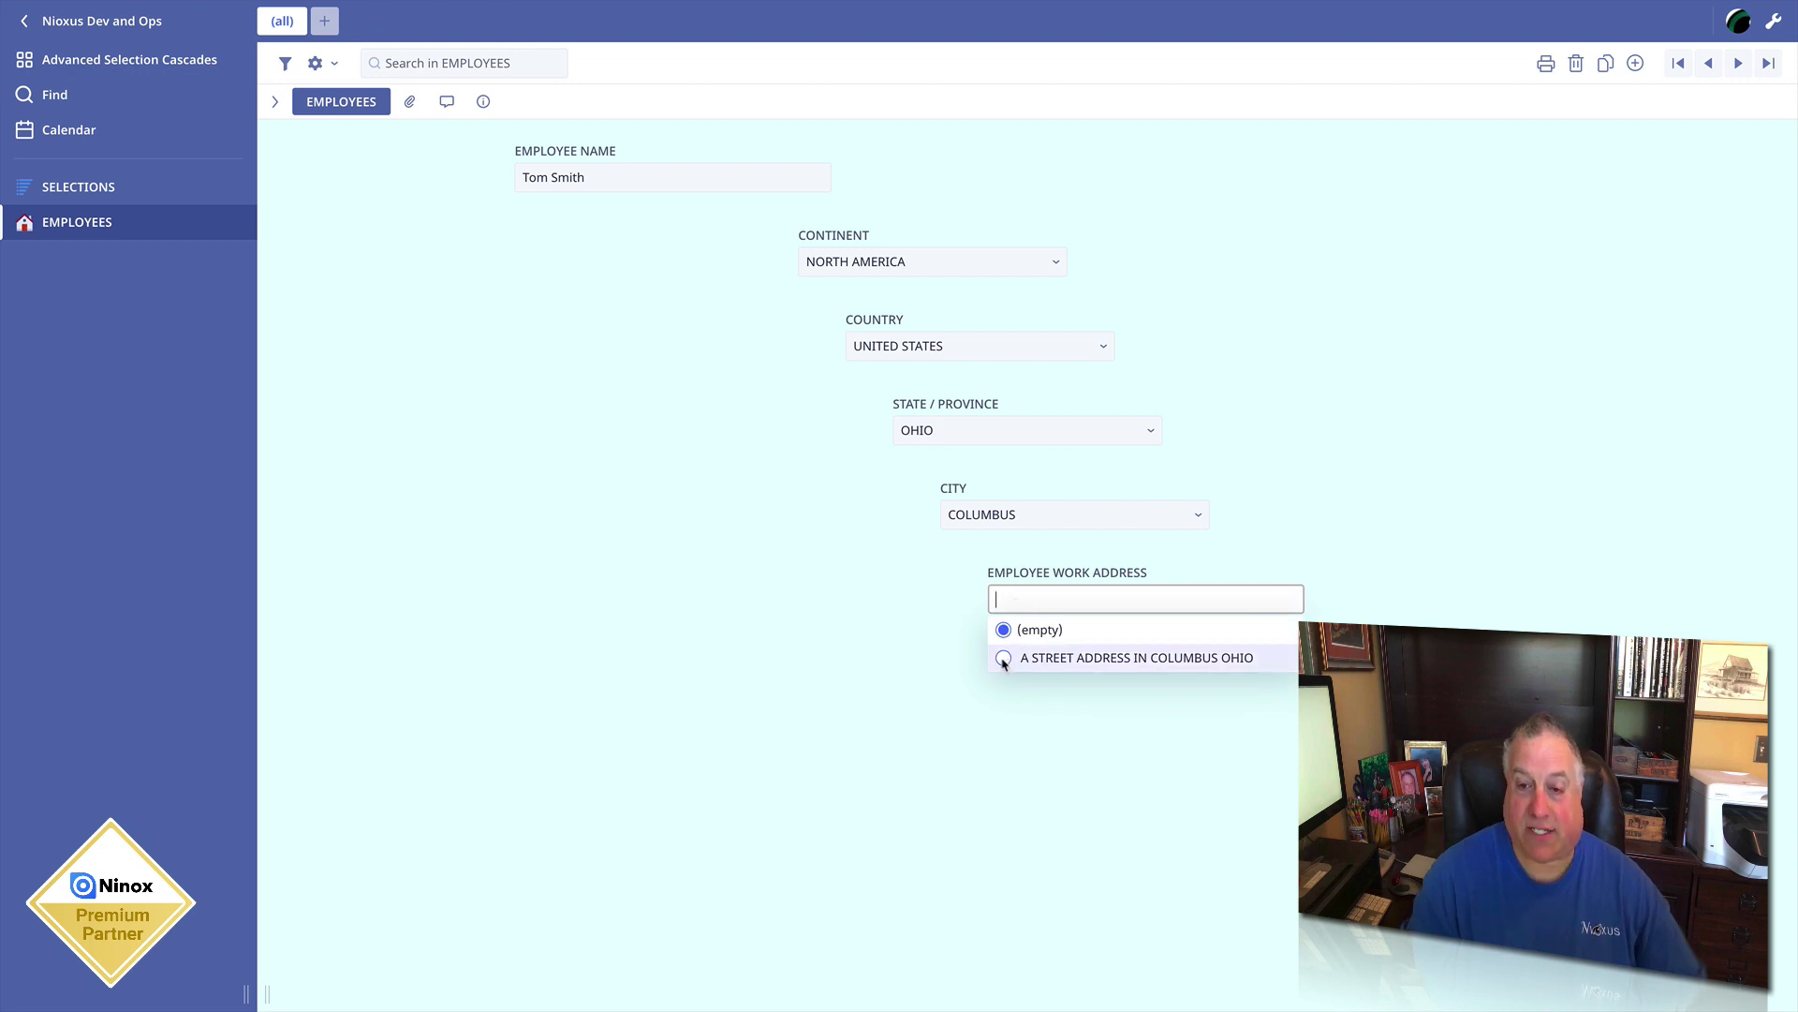
left_click(1003, 660)
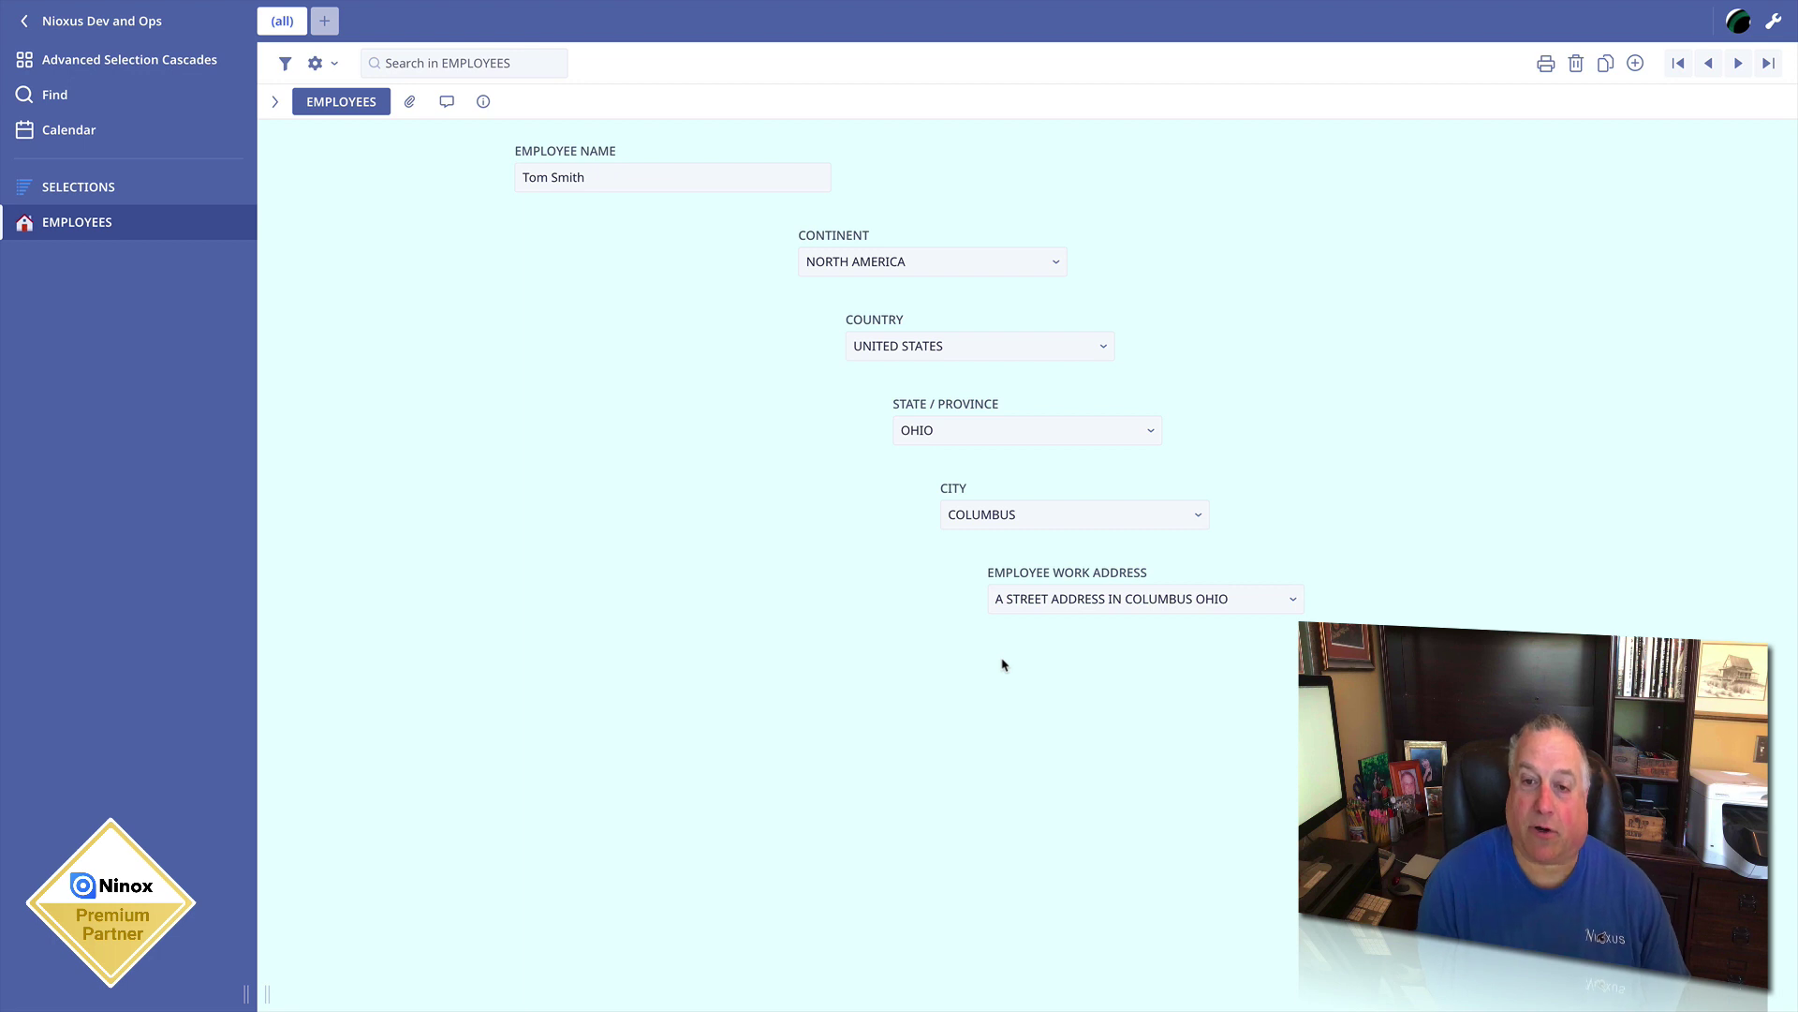
Change the city to Cleveland with the Cleveland street address as work address
left_click(985, 512)
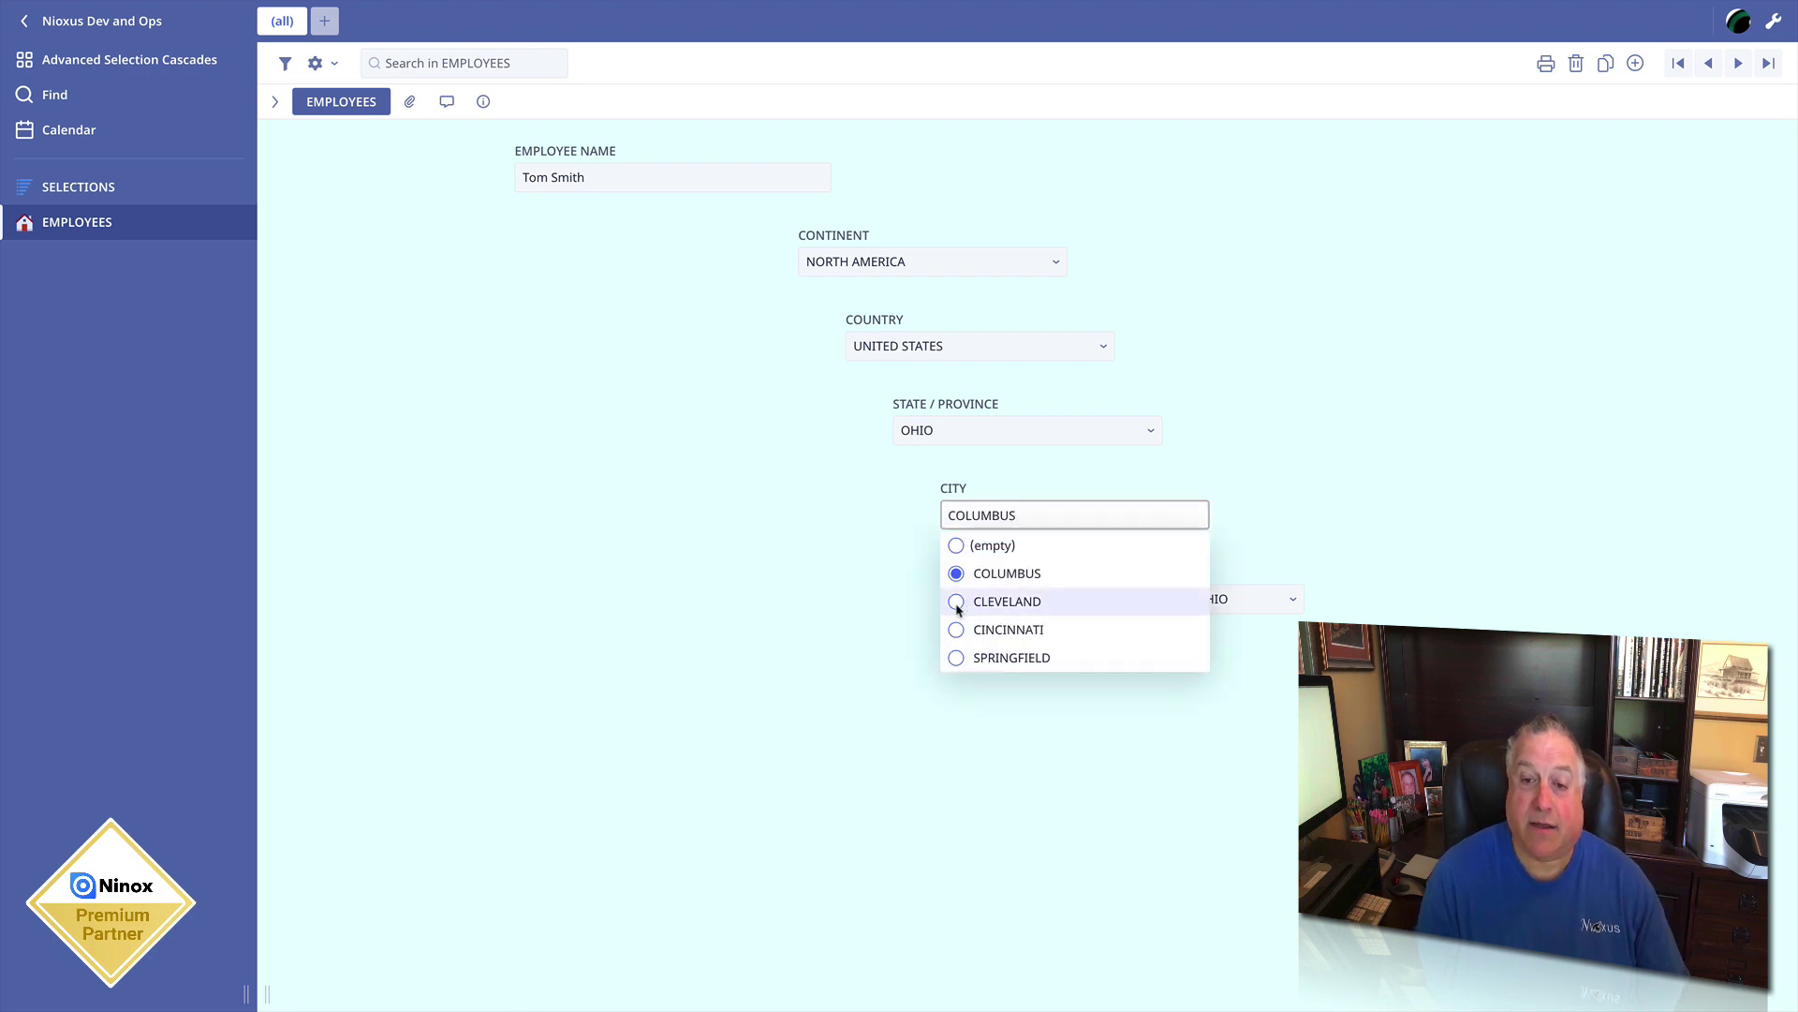
left_click(958, 605)
left_click(1017, 601)
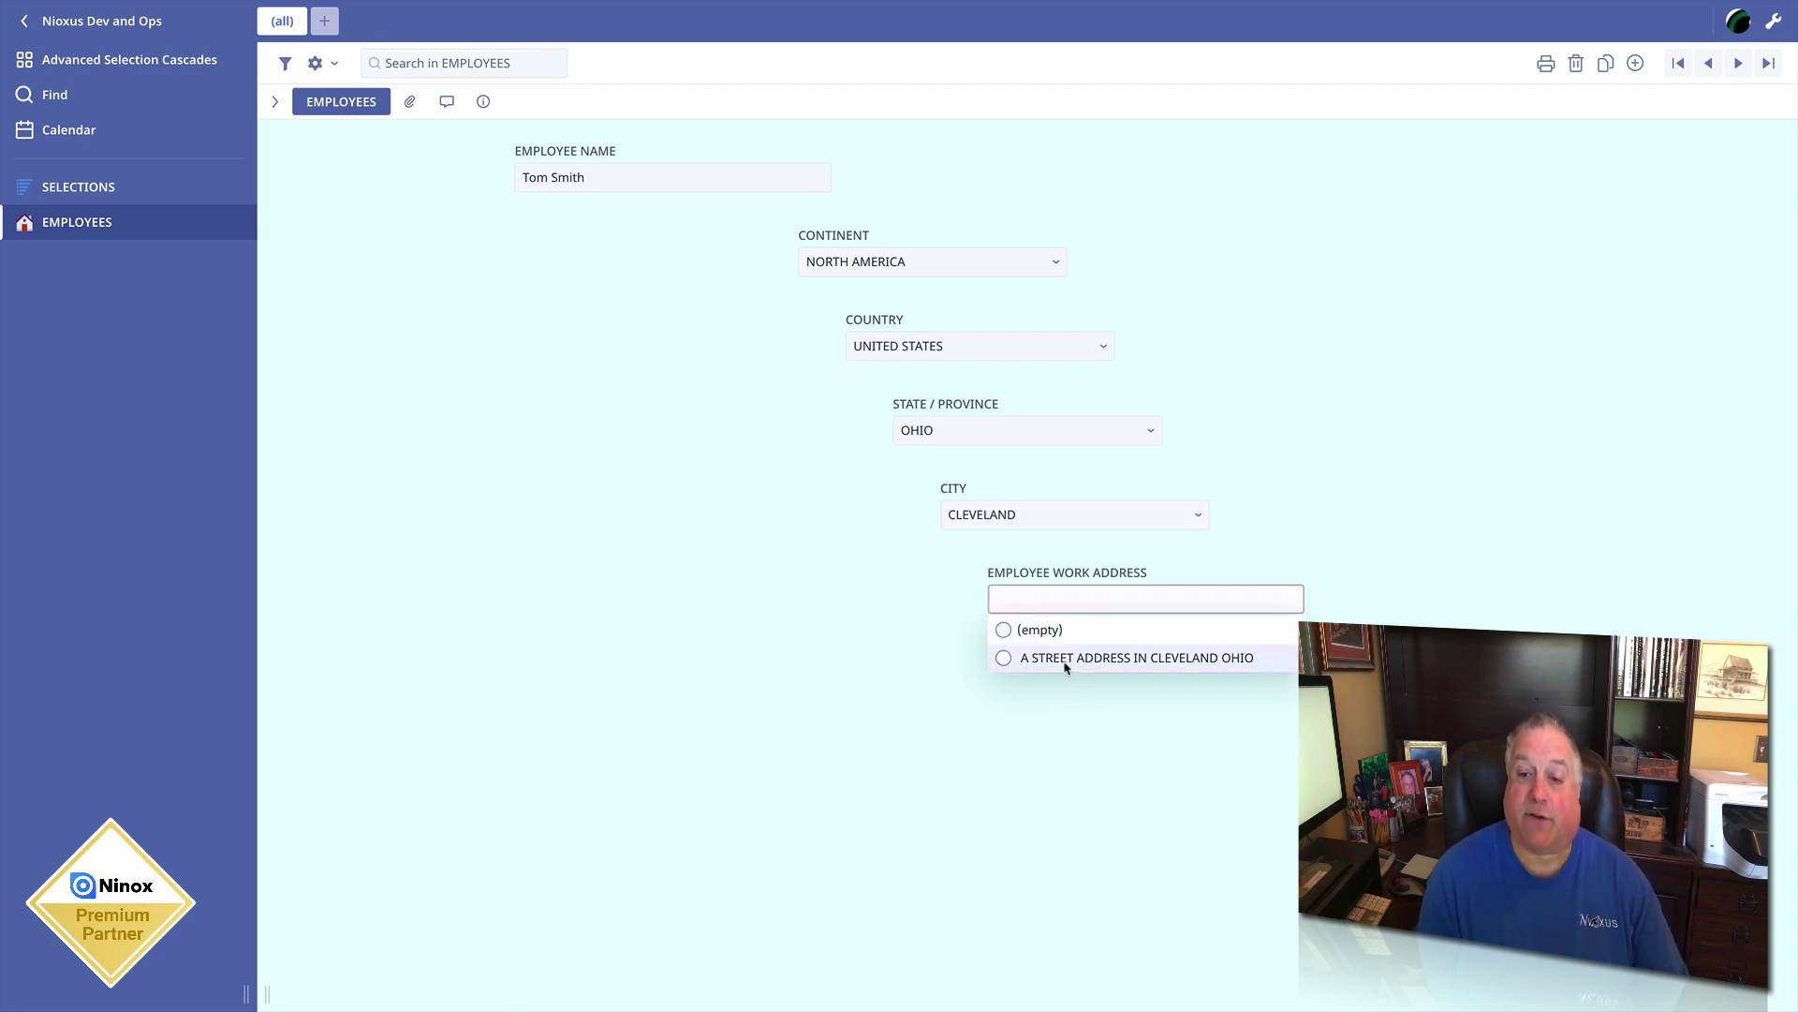
left_click(1065, 660)
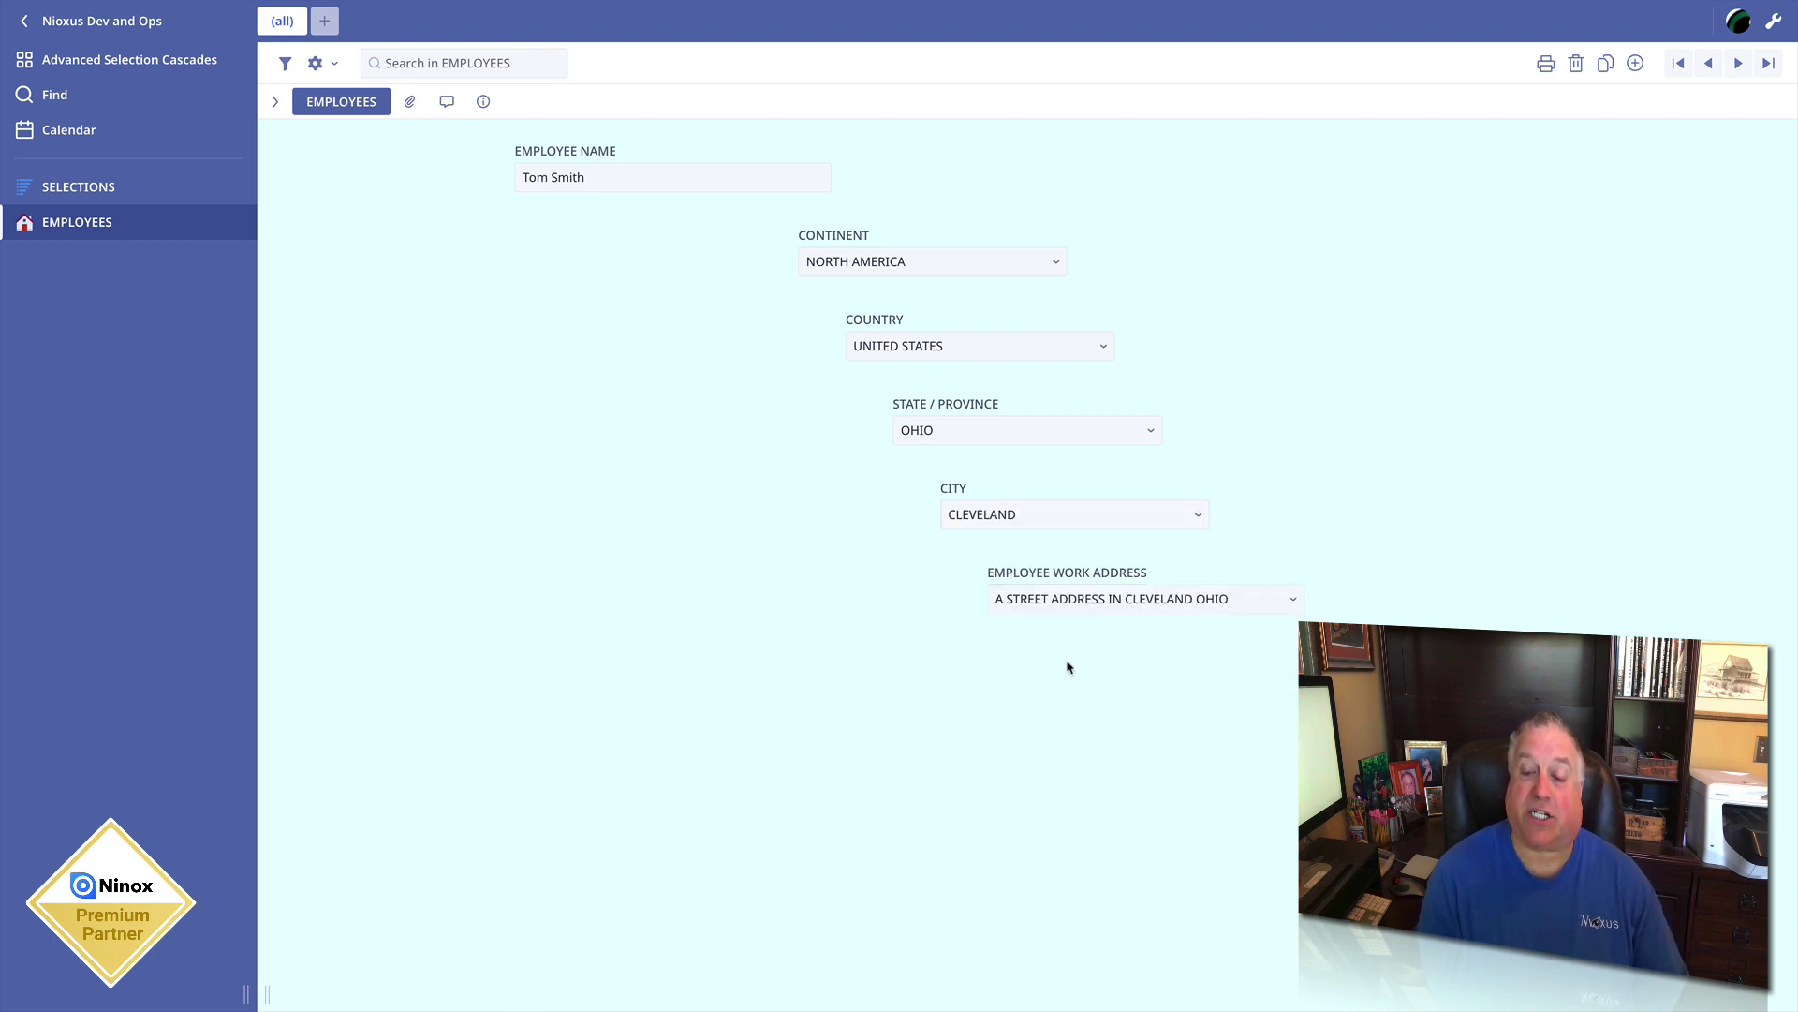
Set country Canada, province Toronto, city East York and the East York street address
left_click(933, 347)
left_click(908, 433)
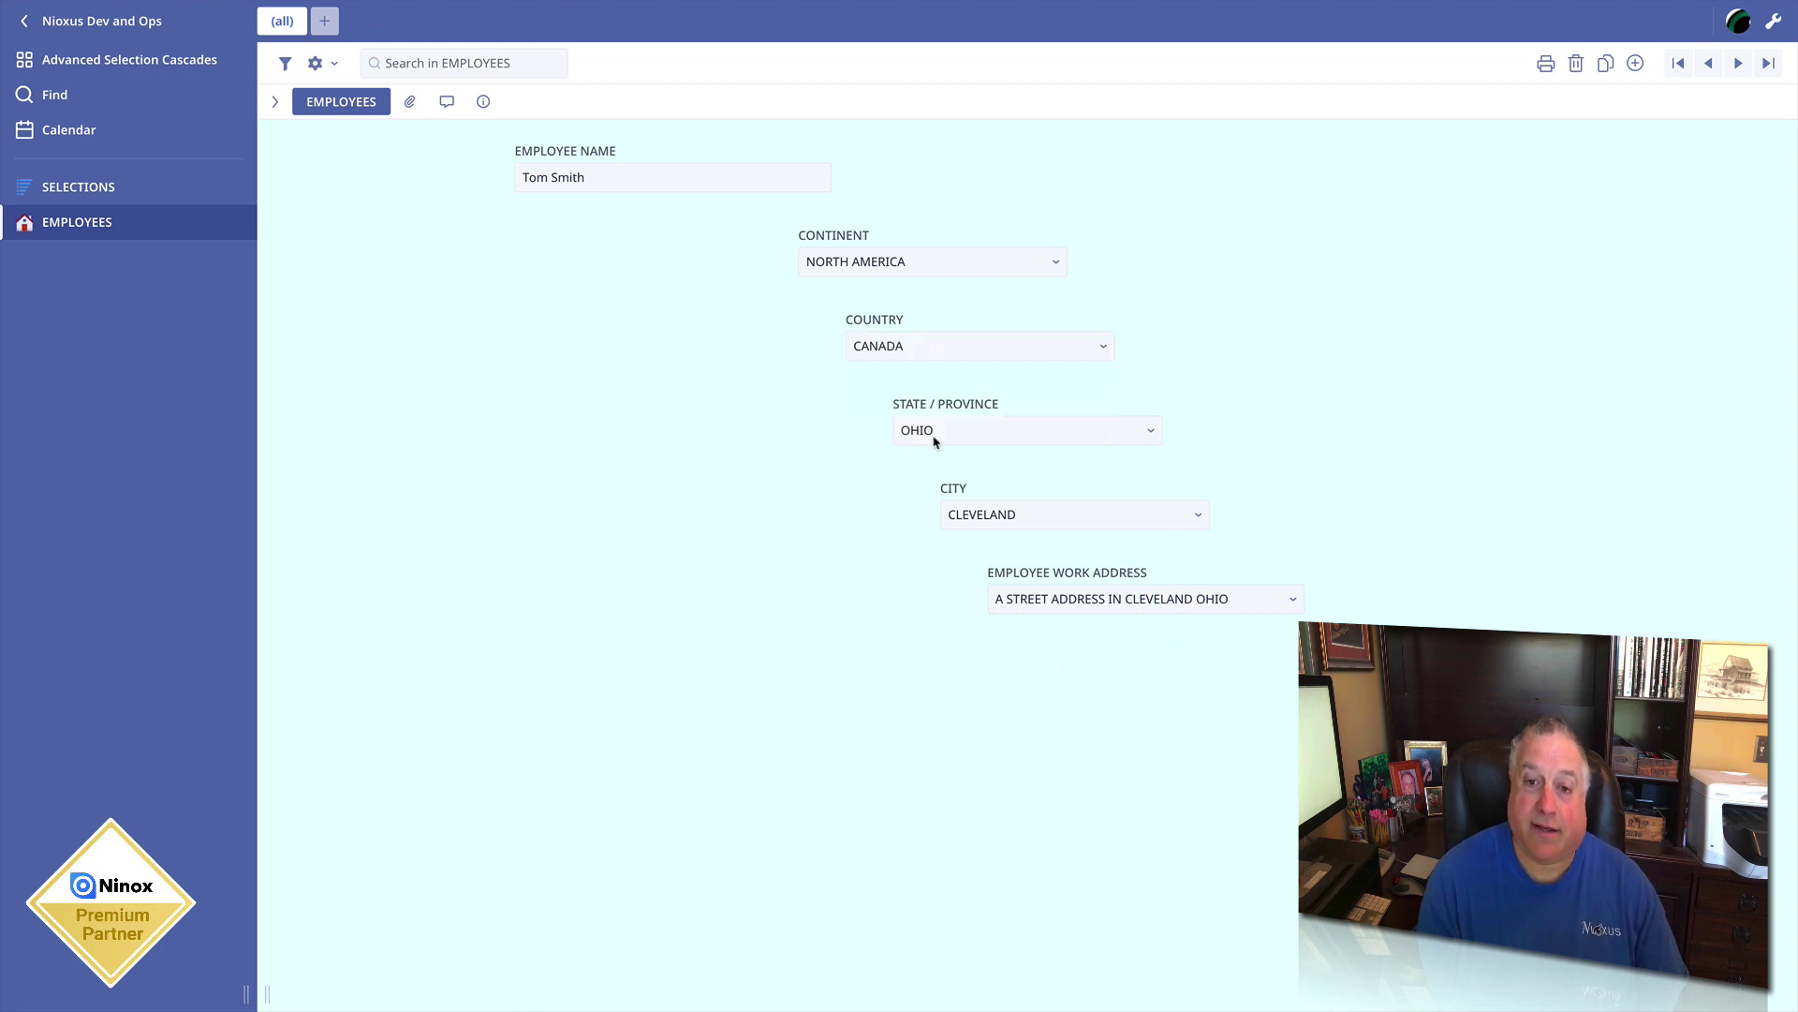
left_click(933, 432)
left_click(914, 517)
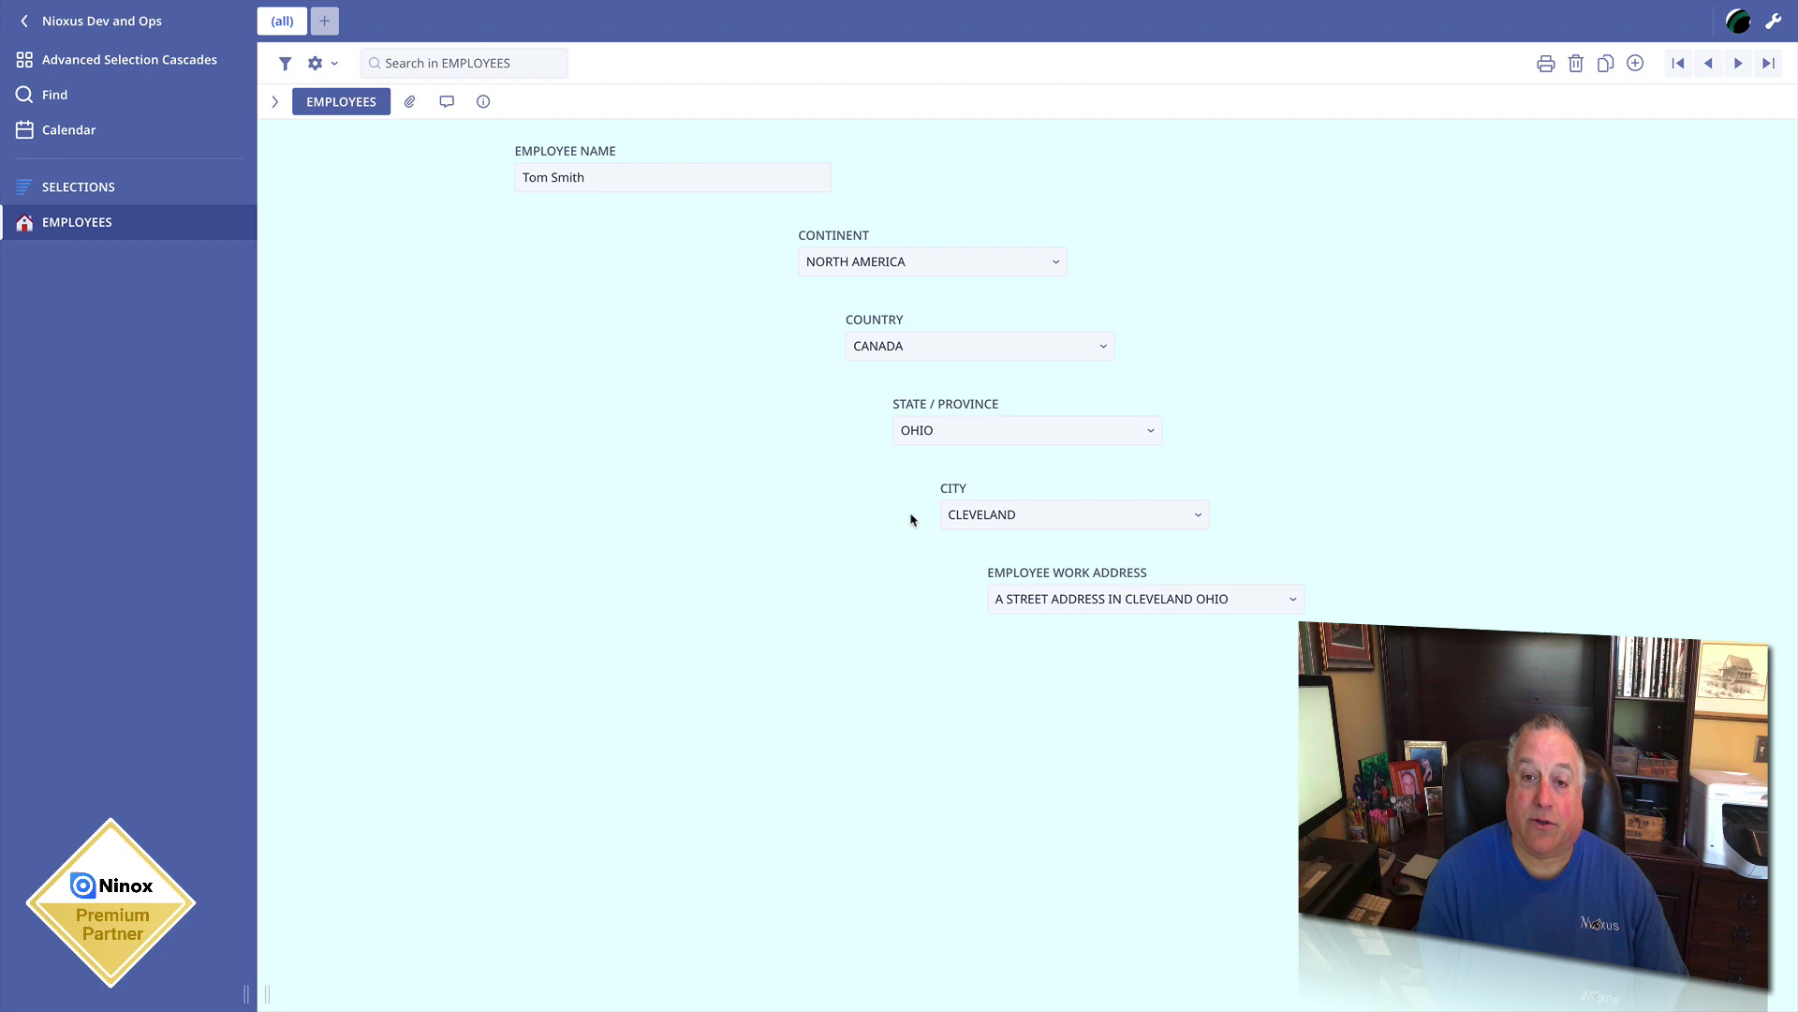
left_click(979, 516)
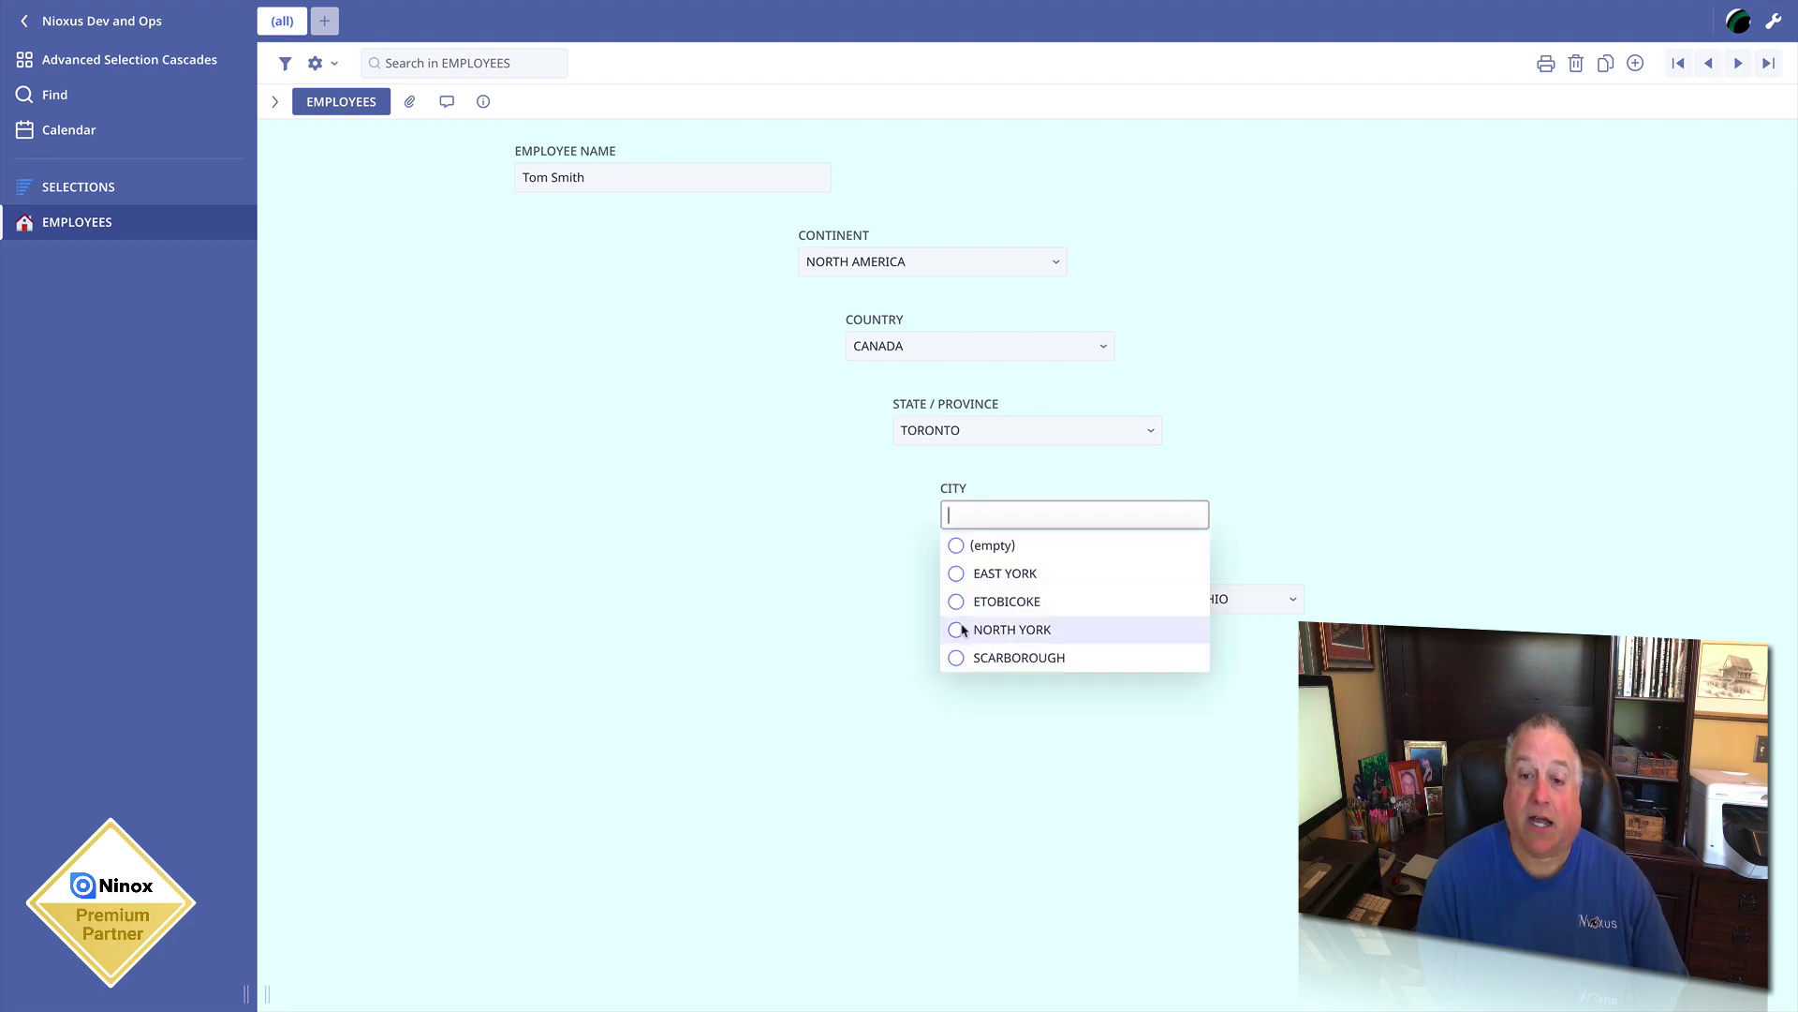
left_click(961, 574)
left_click(1025, 602)
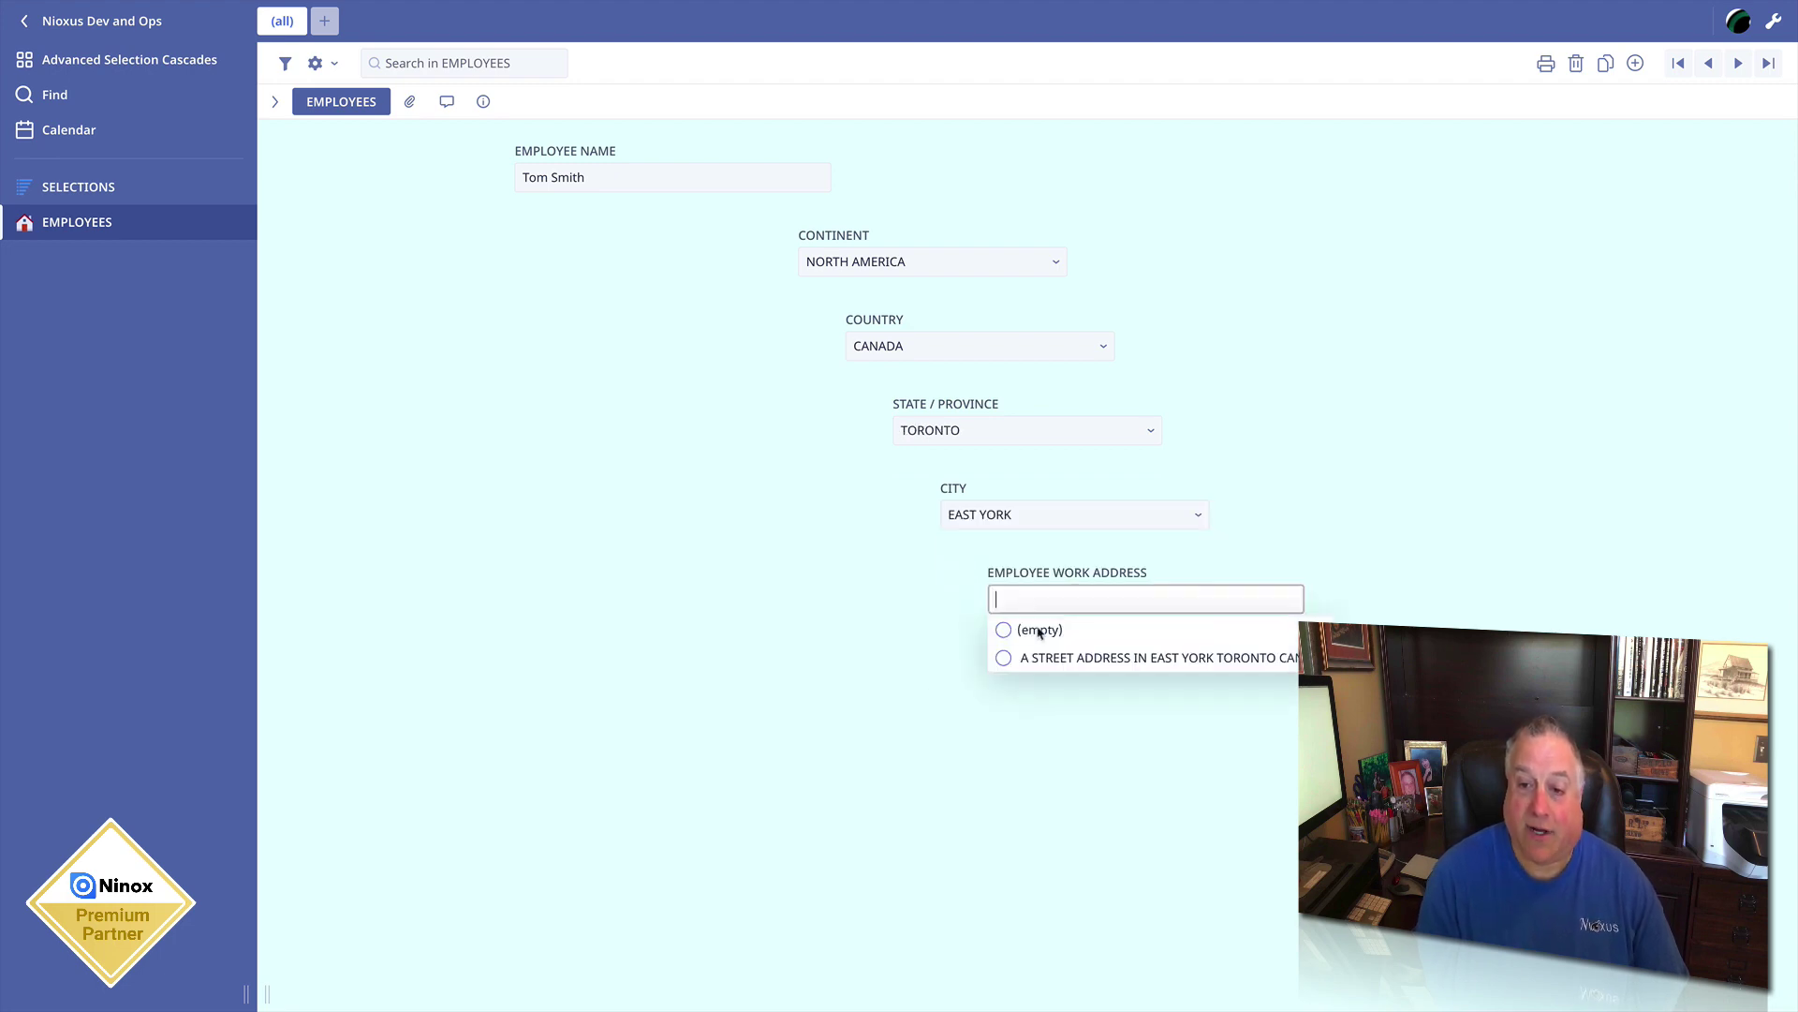
left_click(1053, 657)
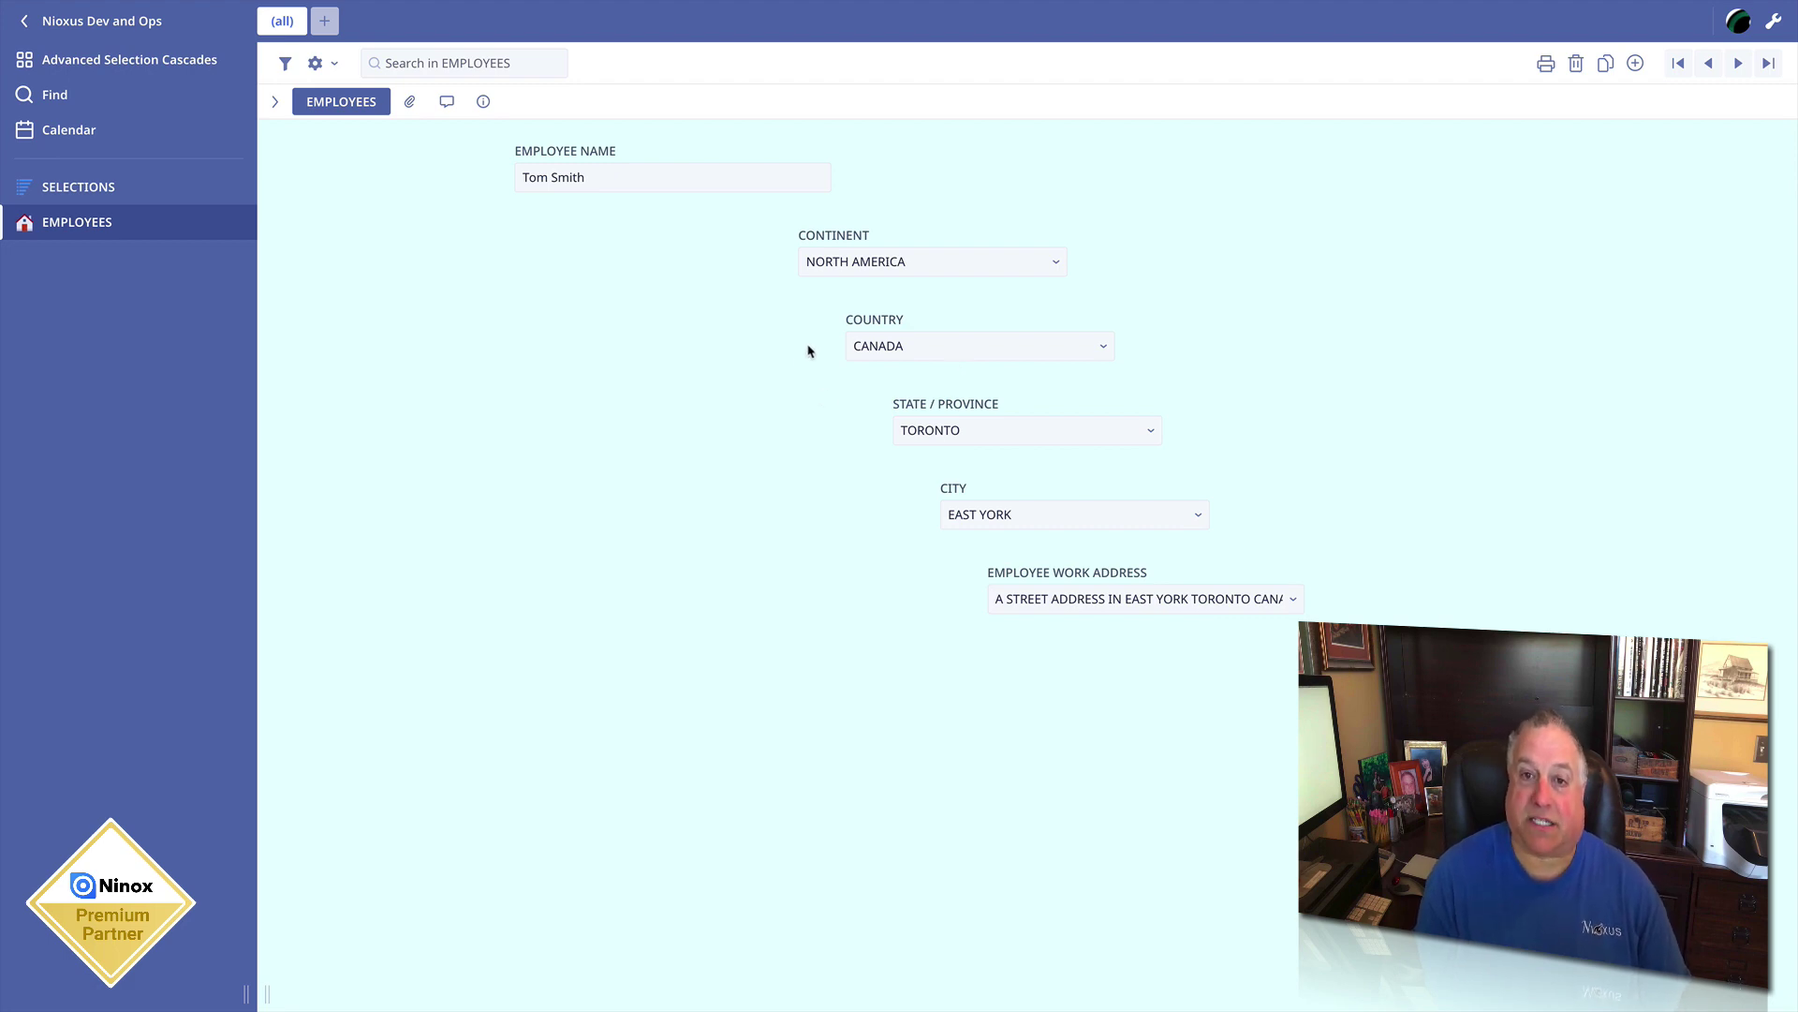
Try Europe and then South America as the continent to see the country list change
left_click(834, 263)
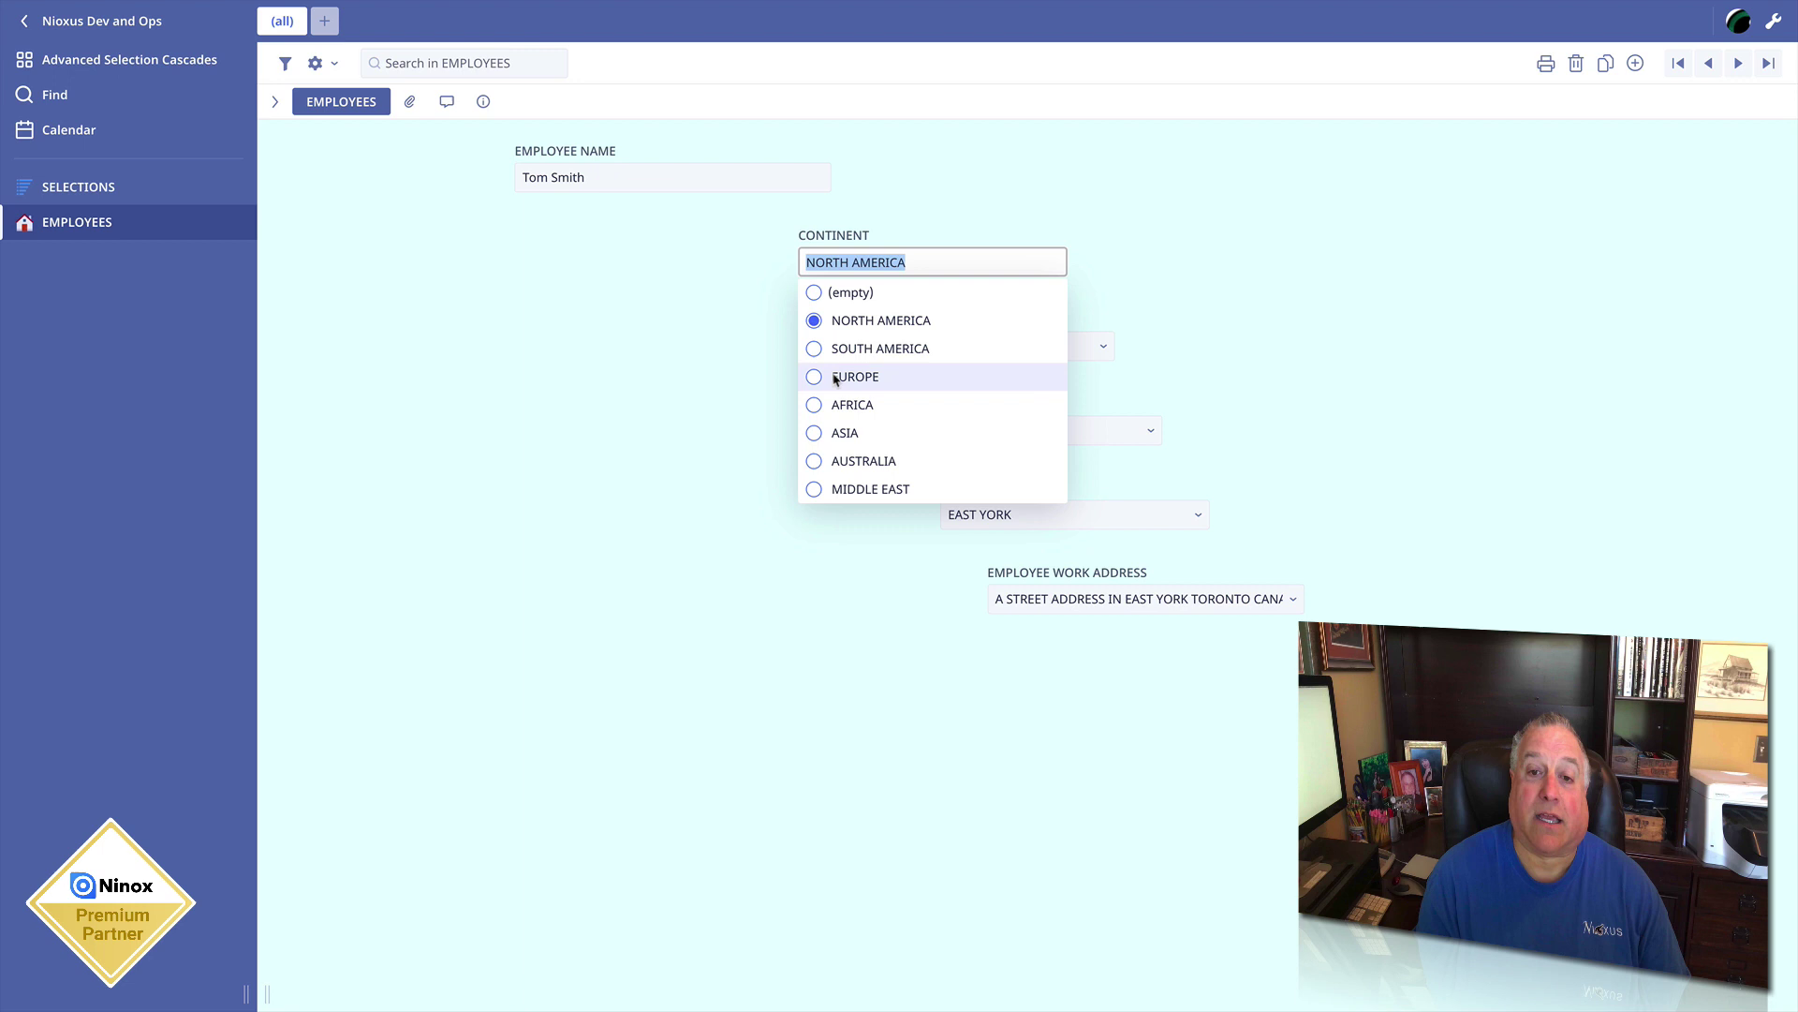
left_click(843, 377)
left_click(878, 345)
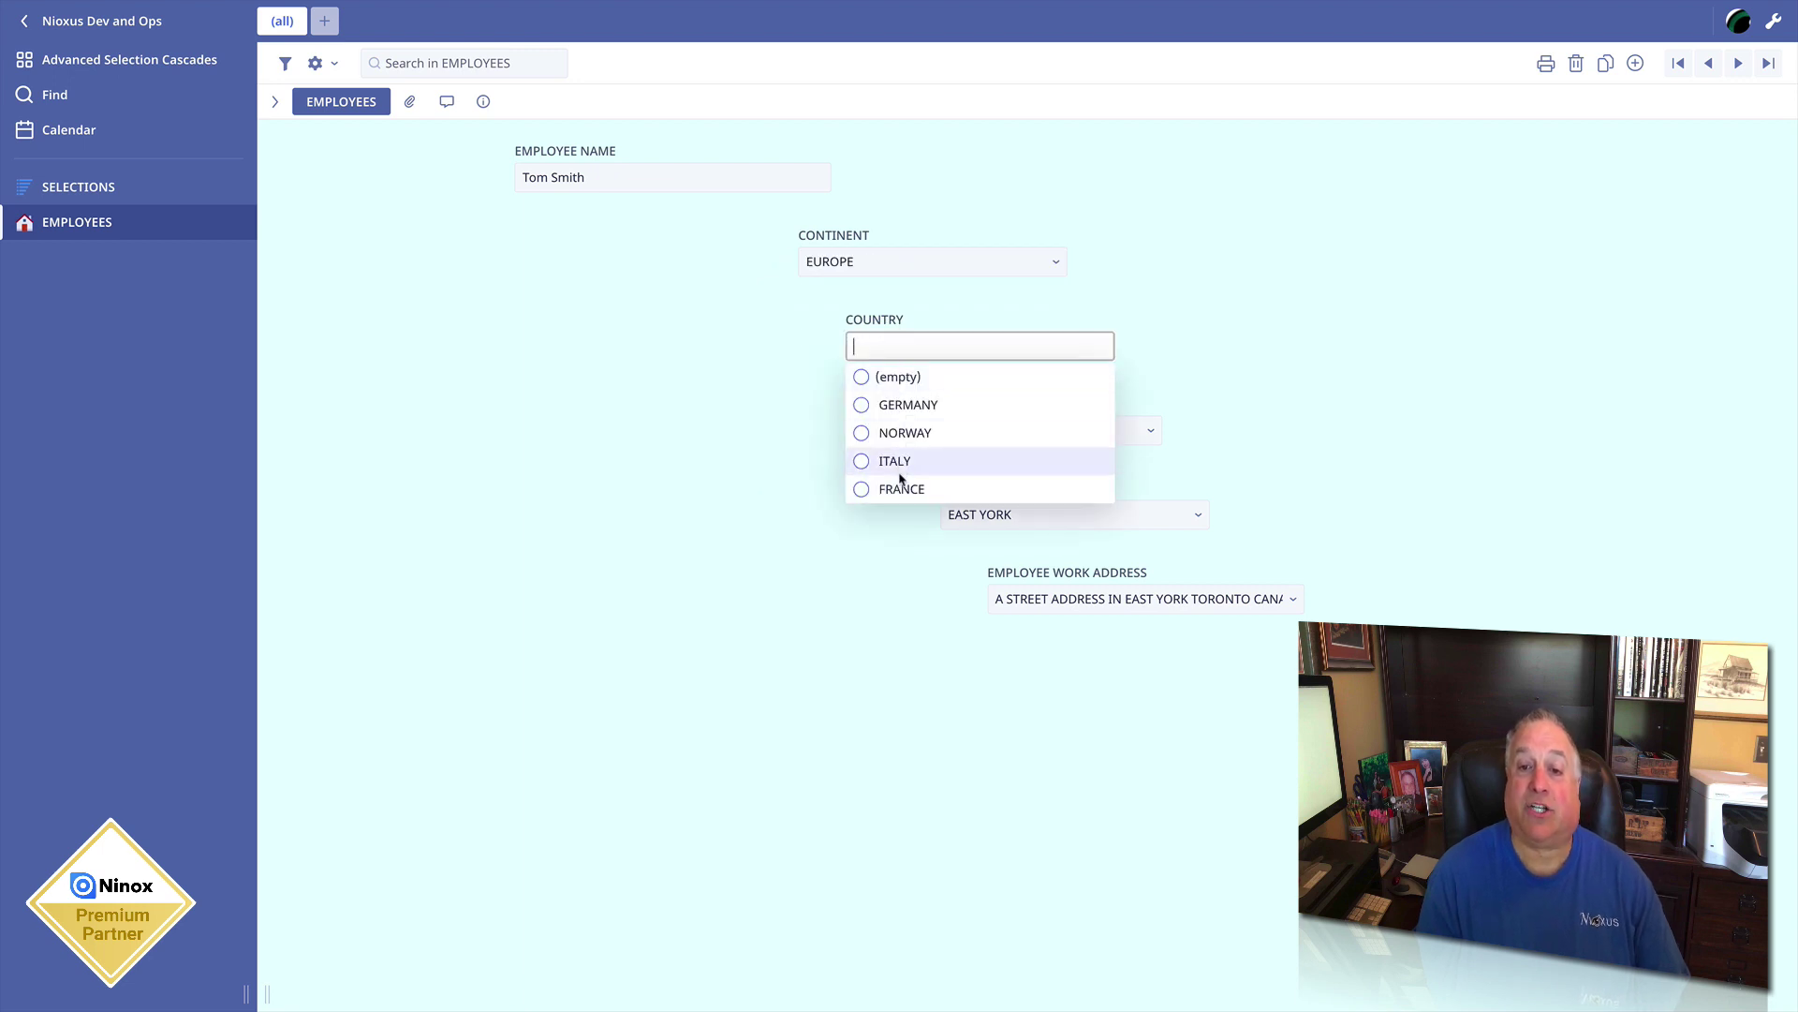
left_click(851, 262)
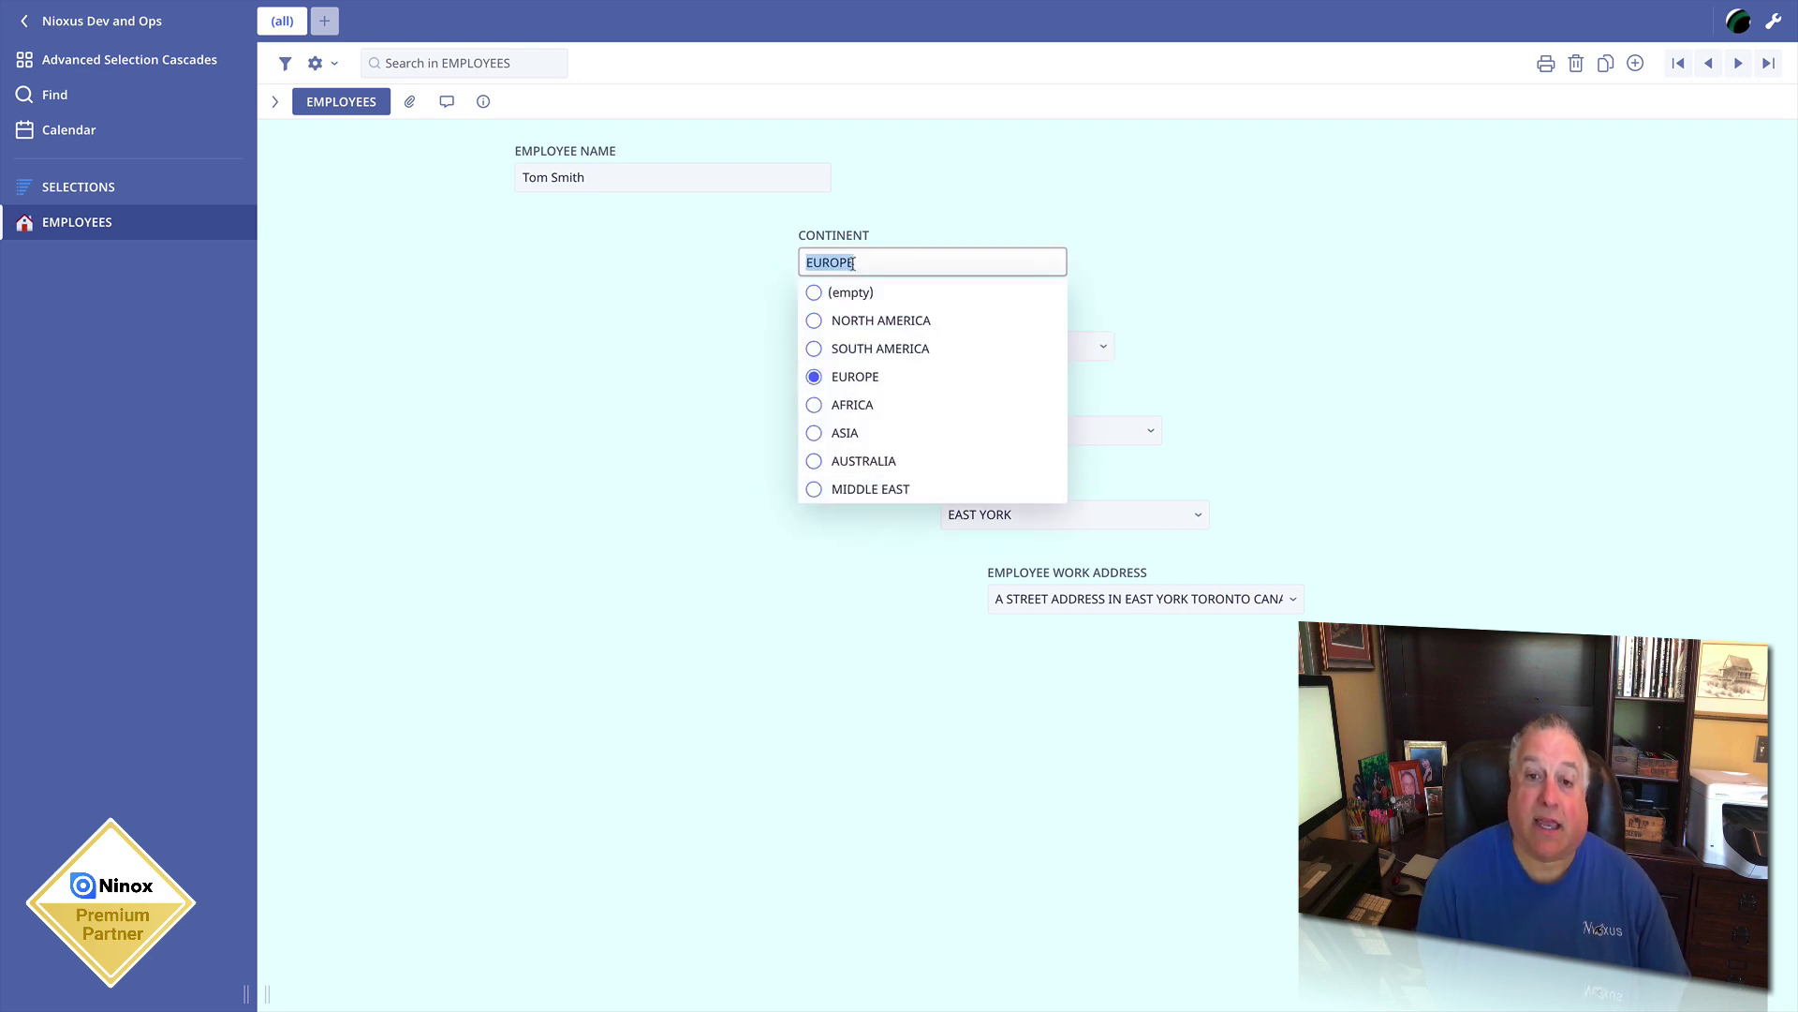
key("Escape")
left_click(897, 349)
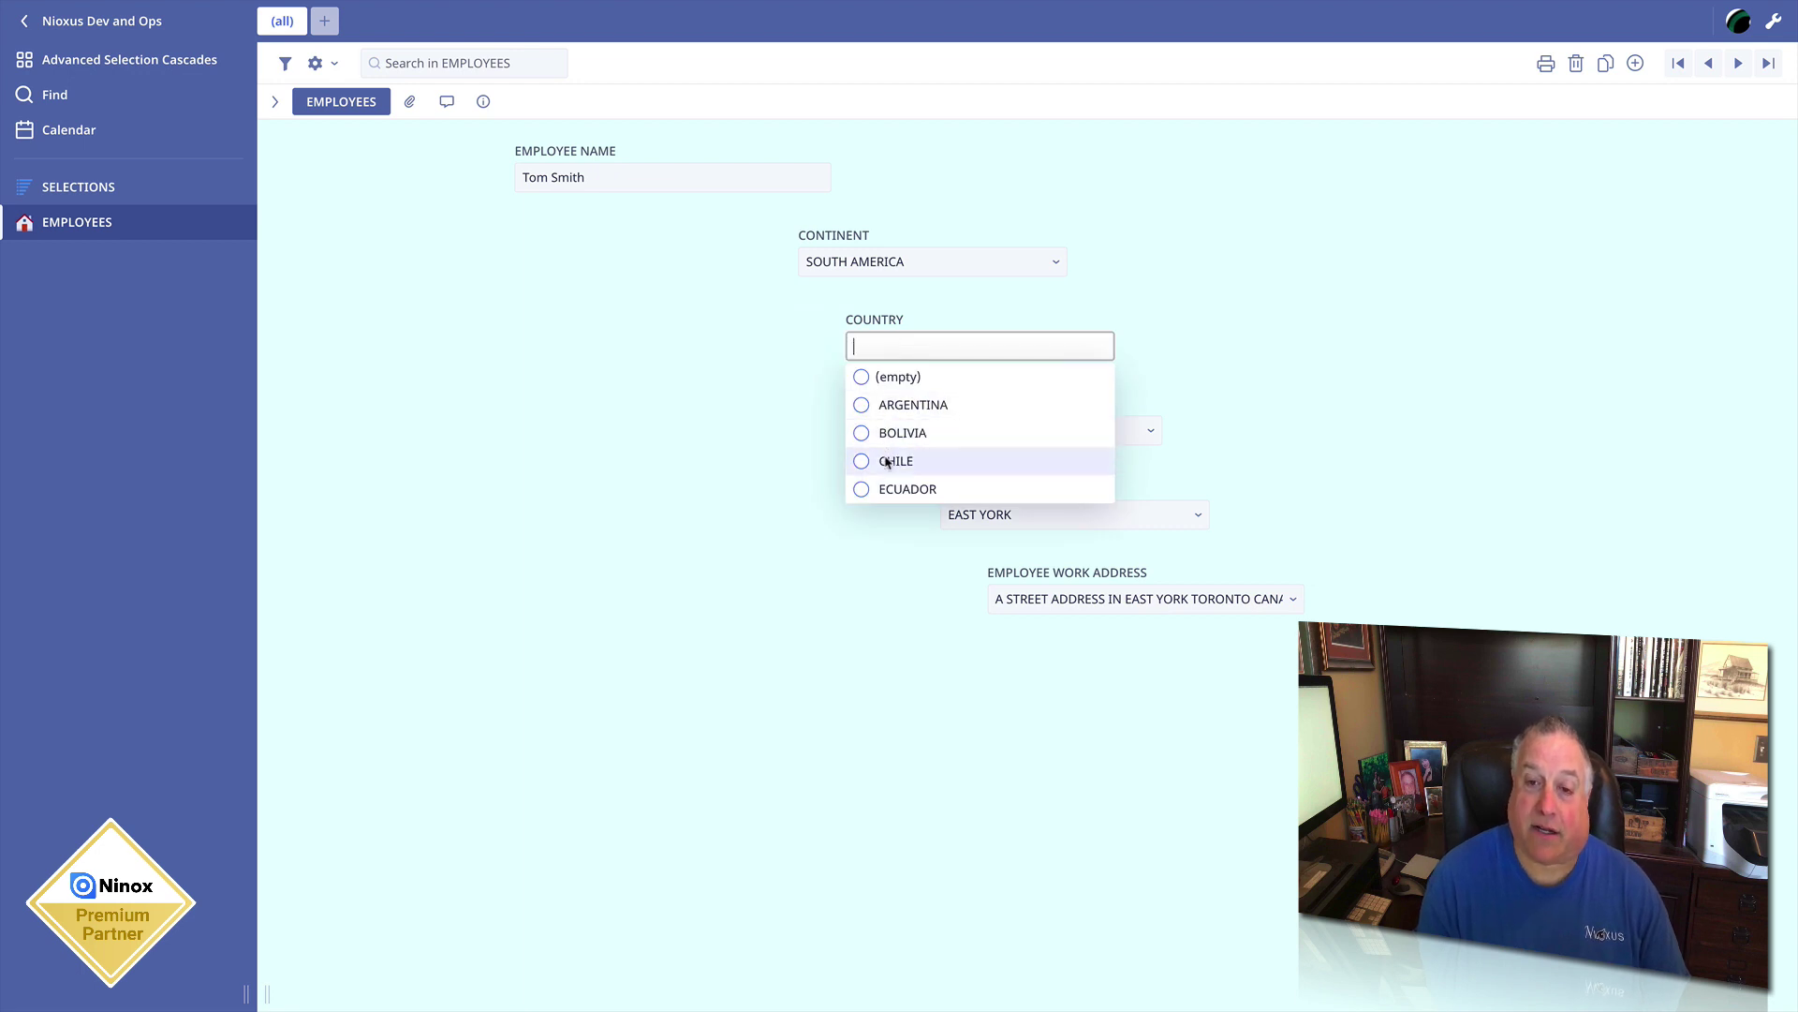
Switch back to Europe, choose Italy, and browse the region, country and continent lists
left_click(851, 262)
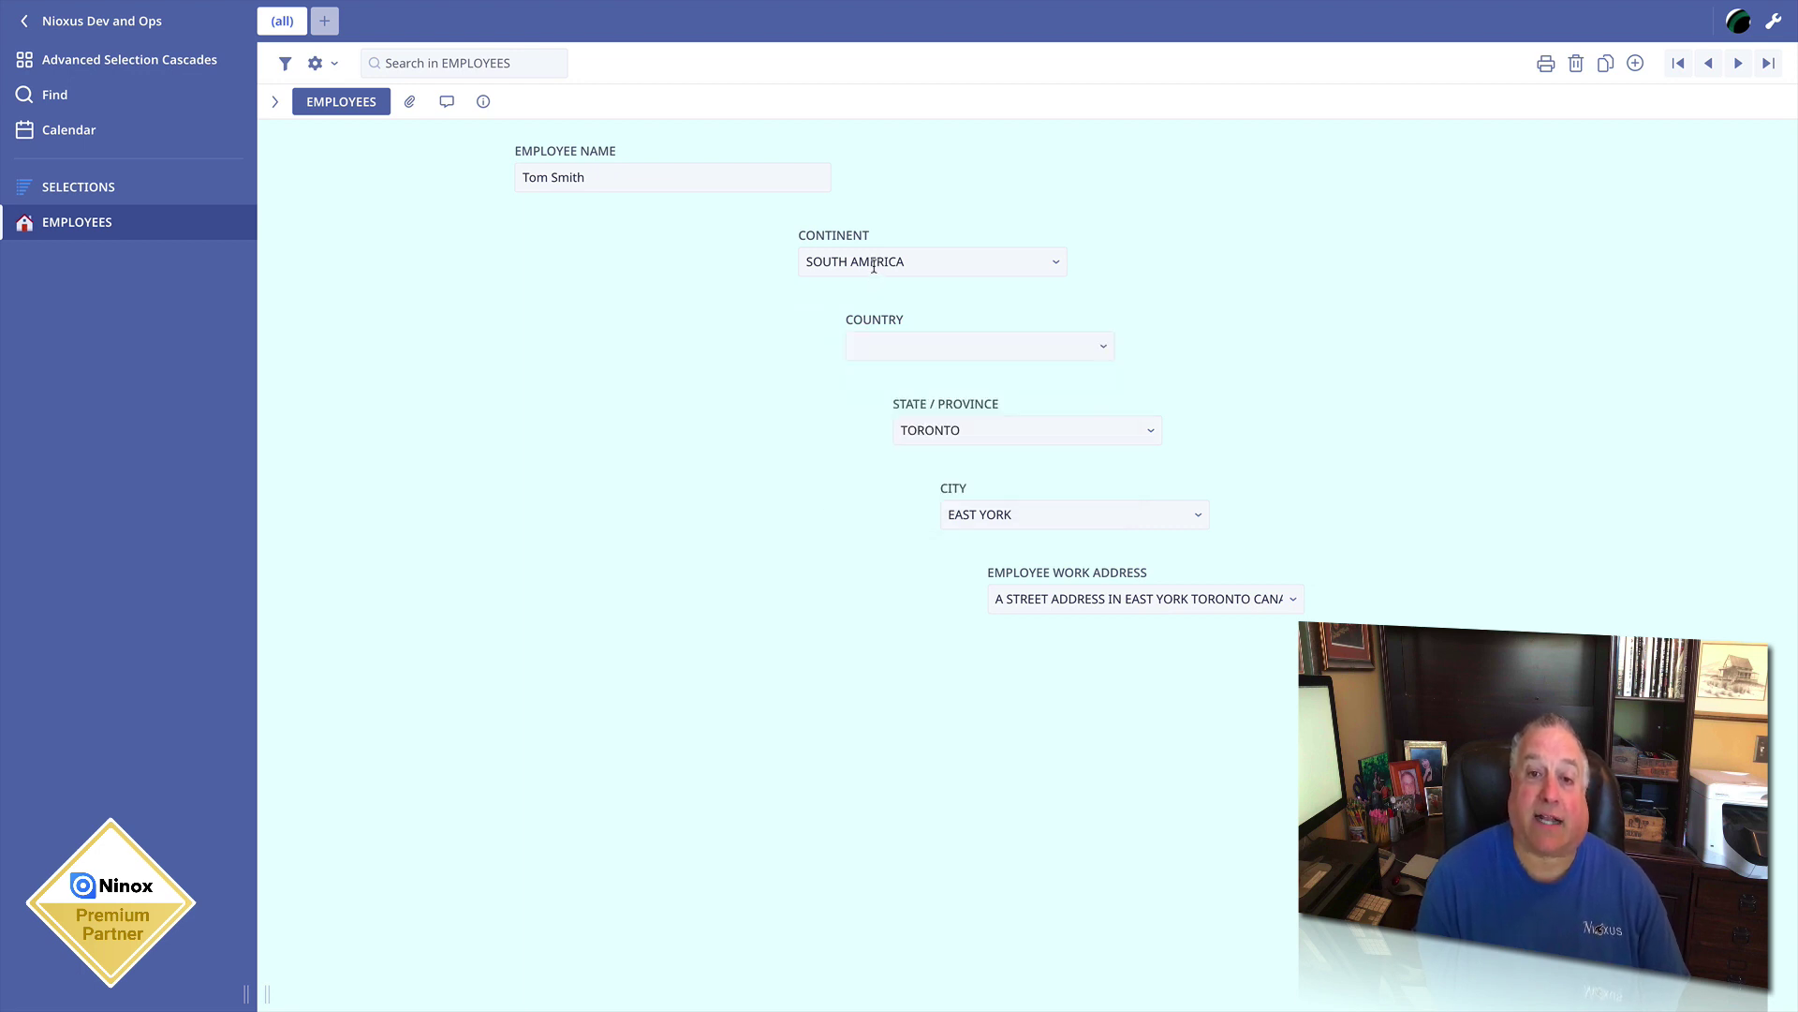
left_click(822, 346)
left_click(886, 348)
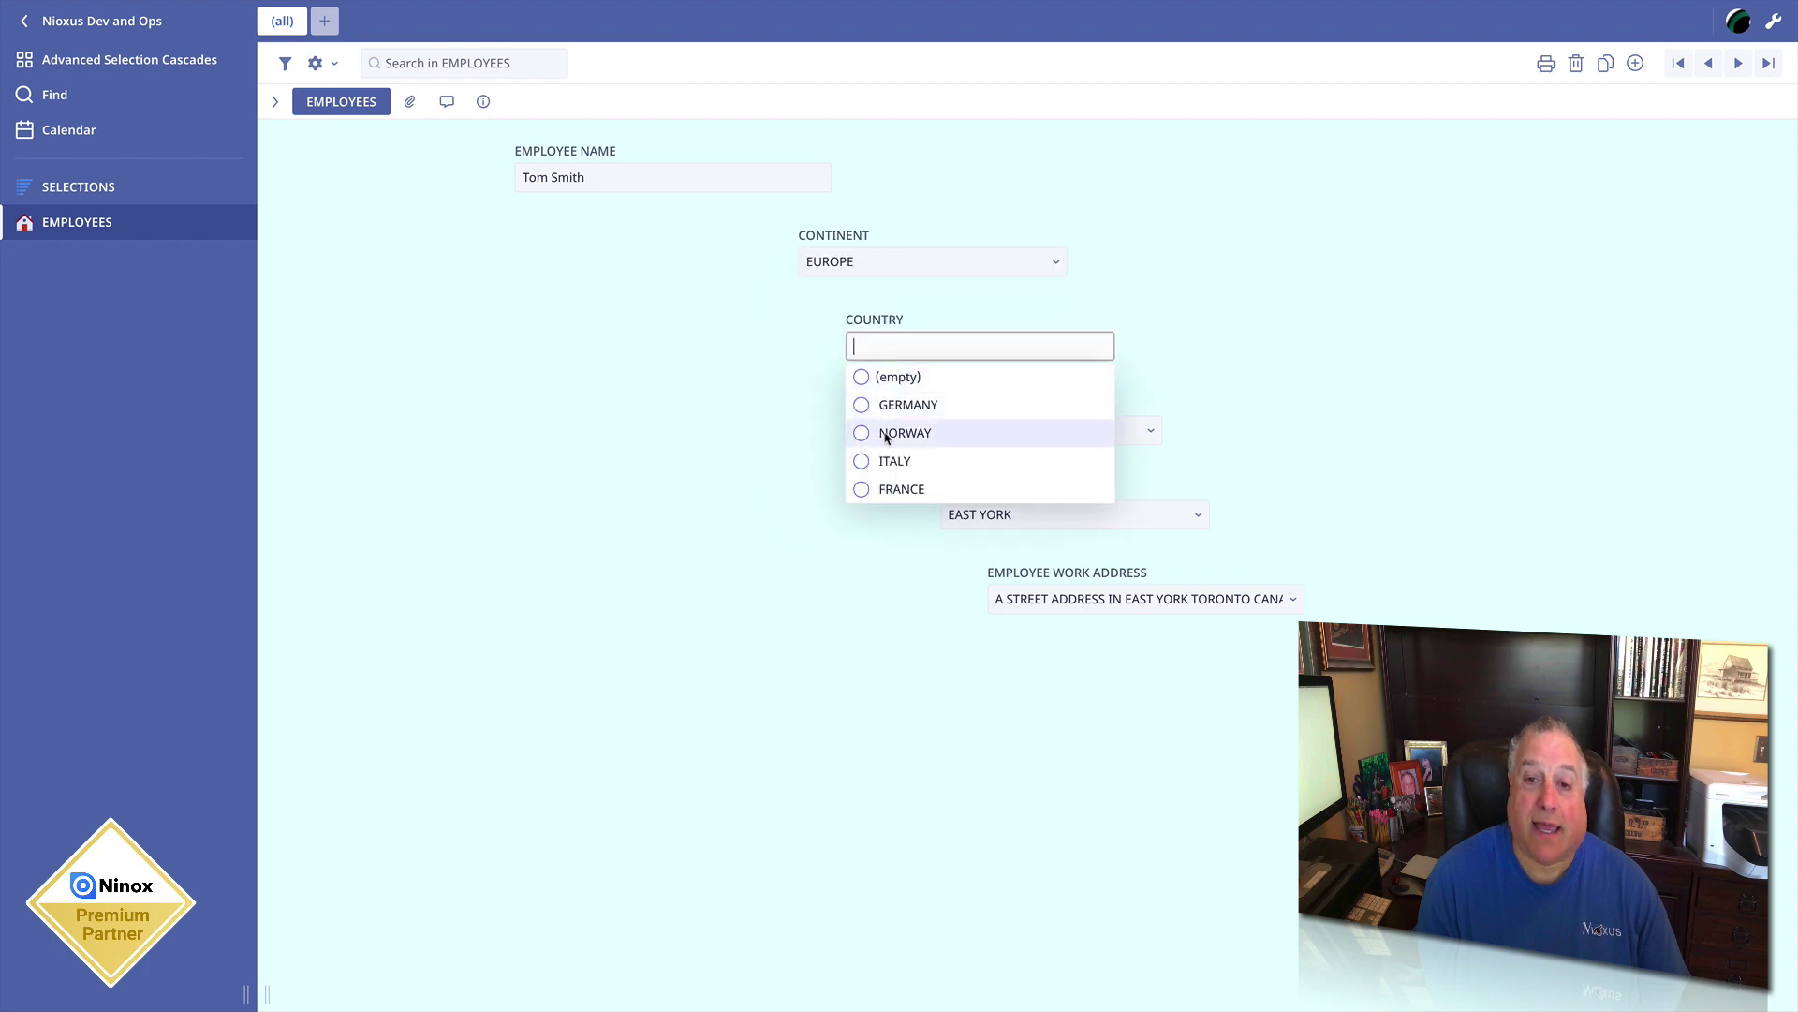
left_click(888, 429)
left_click(920, 430)
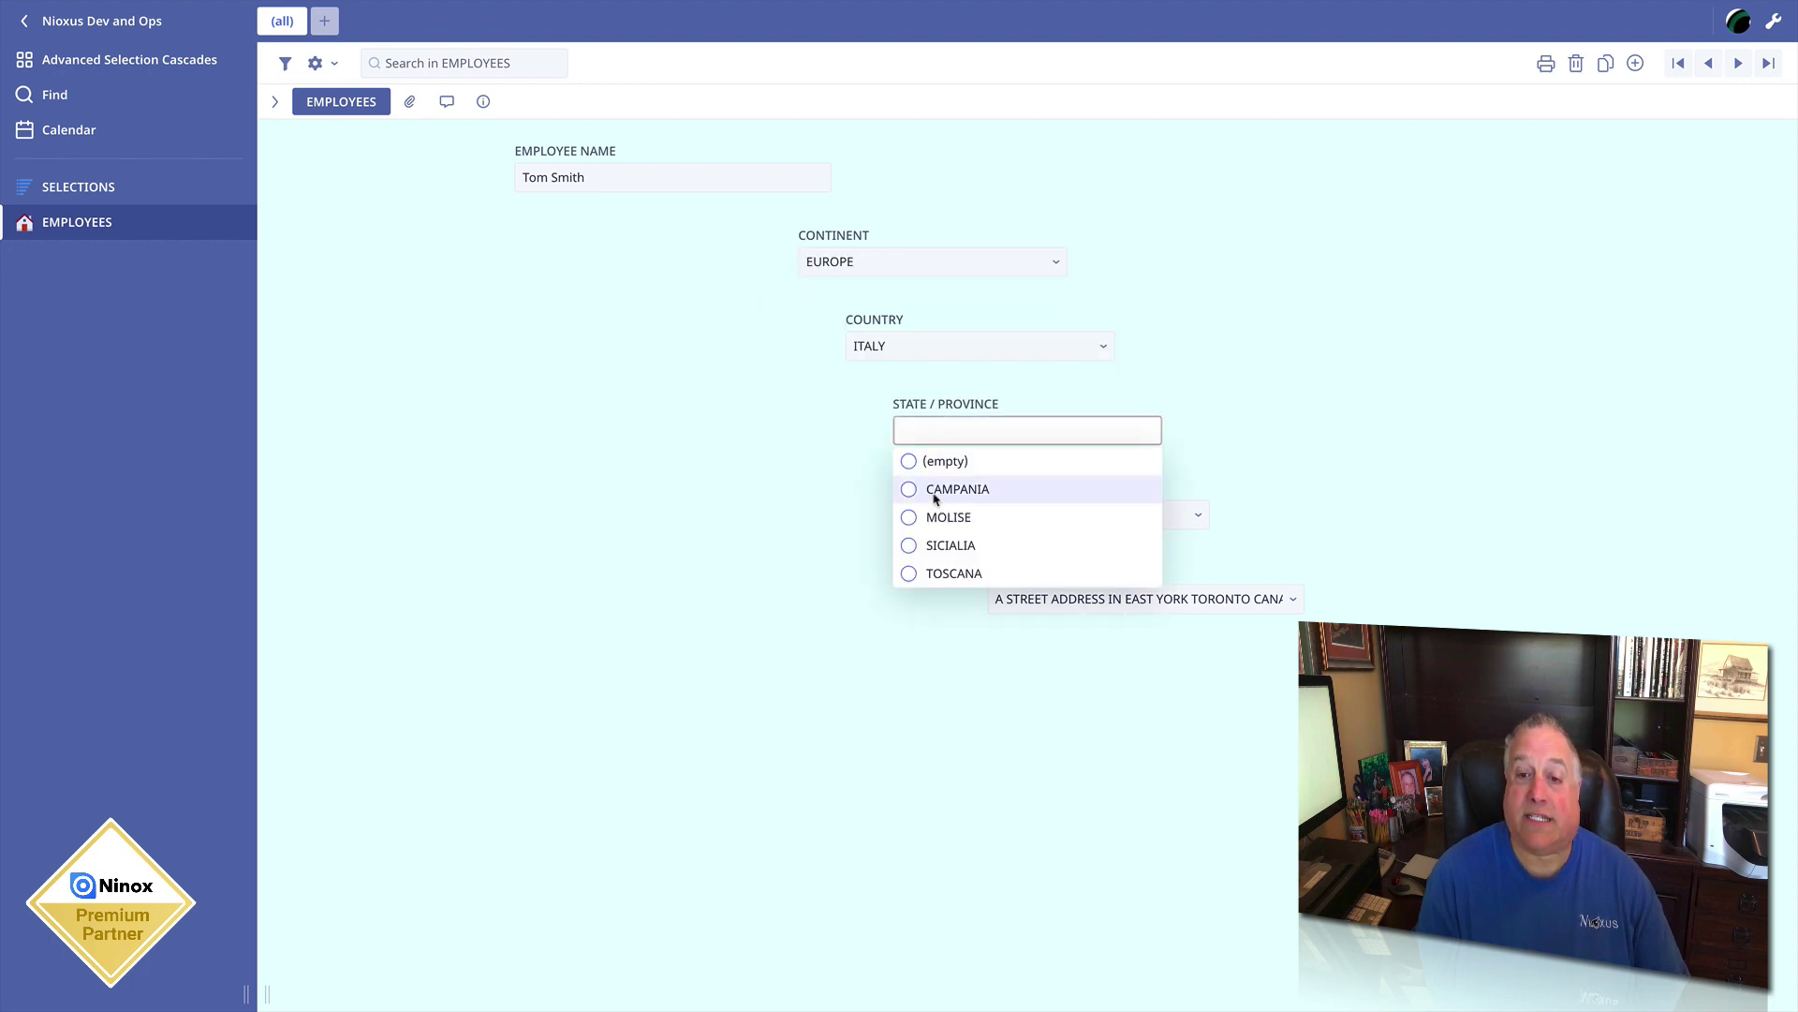
left_click(887, 348)
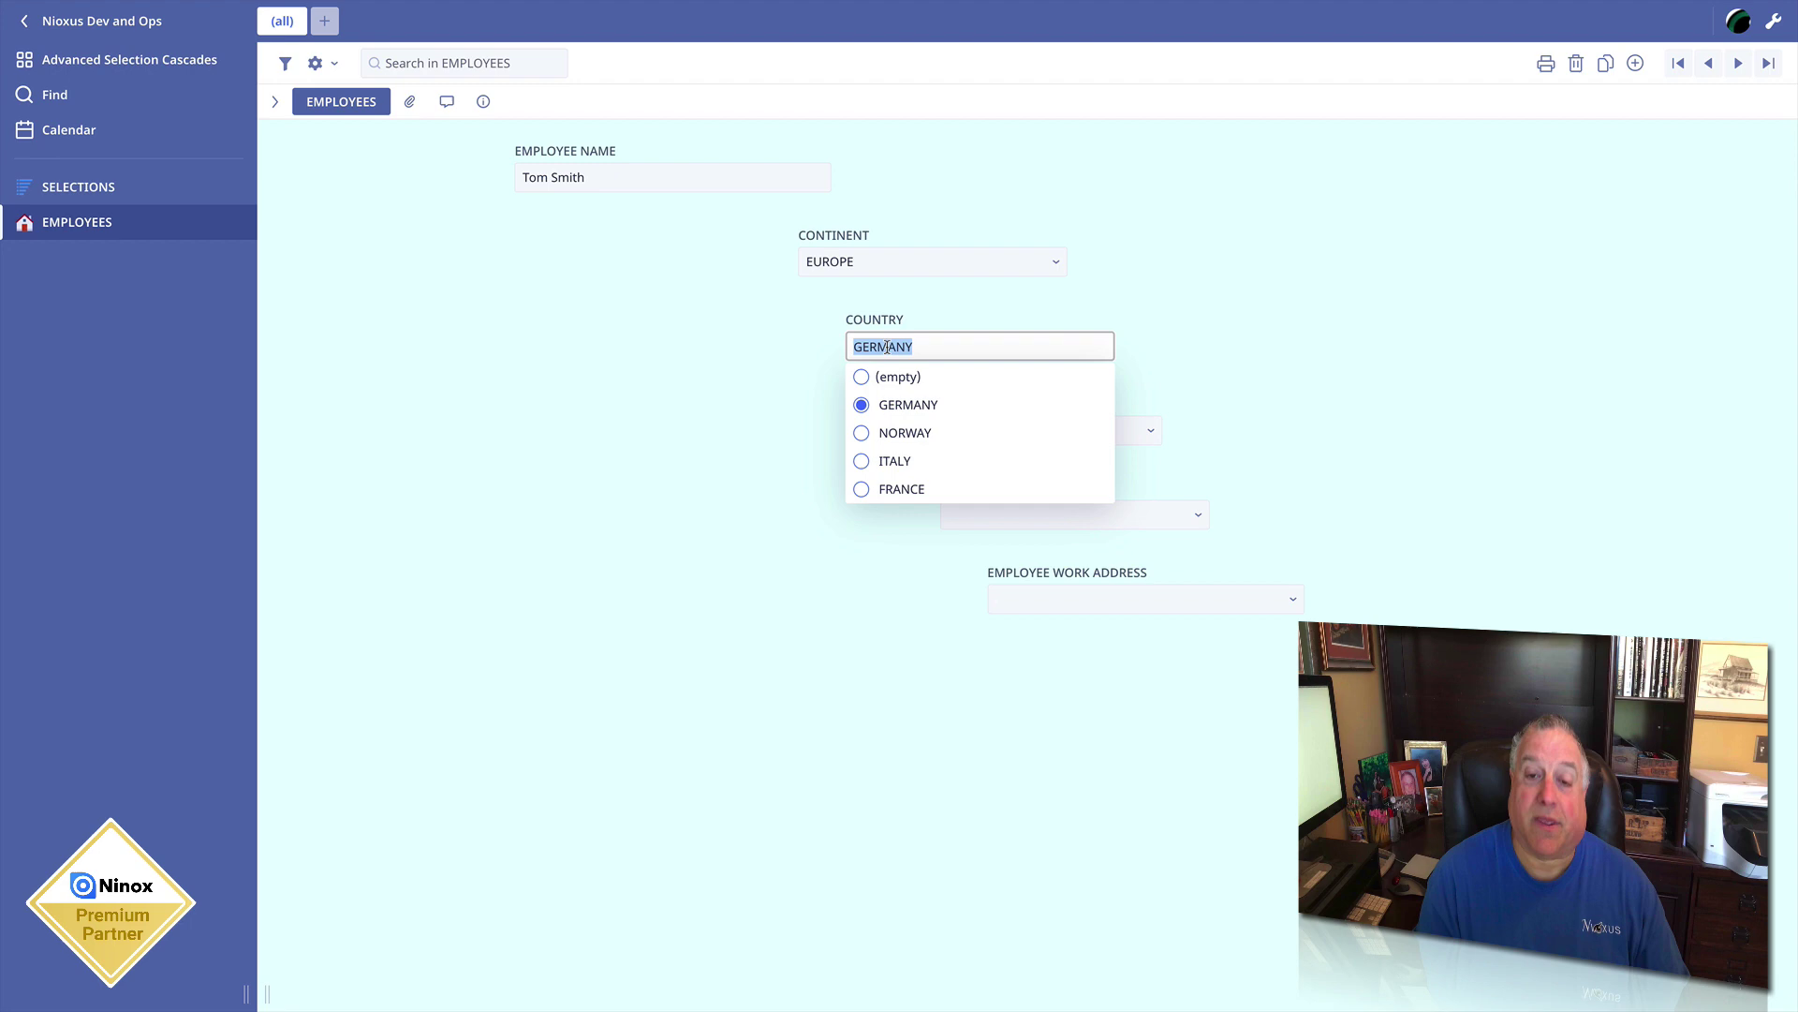
left_click(839, 292)
left_click(838, 263)
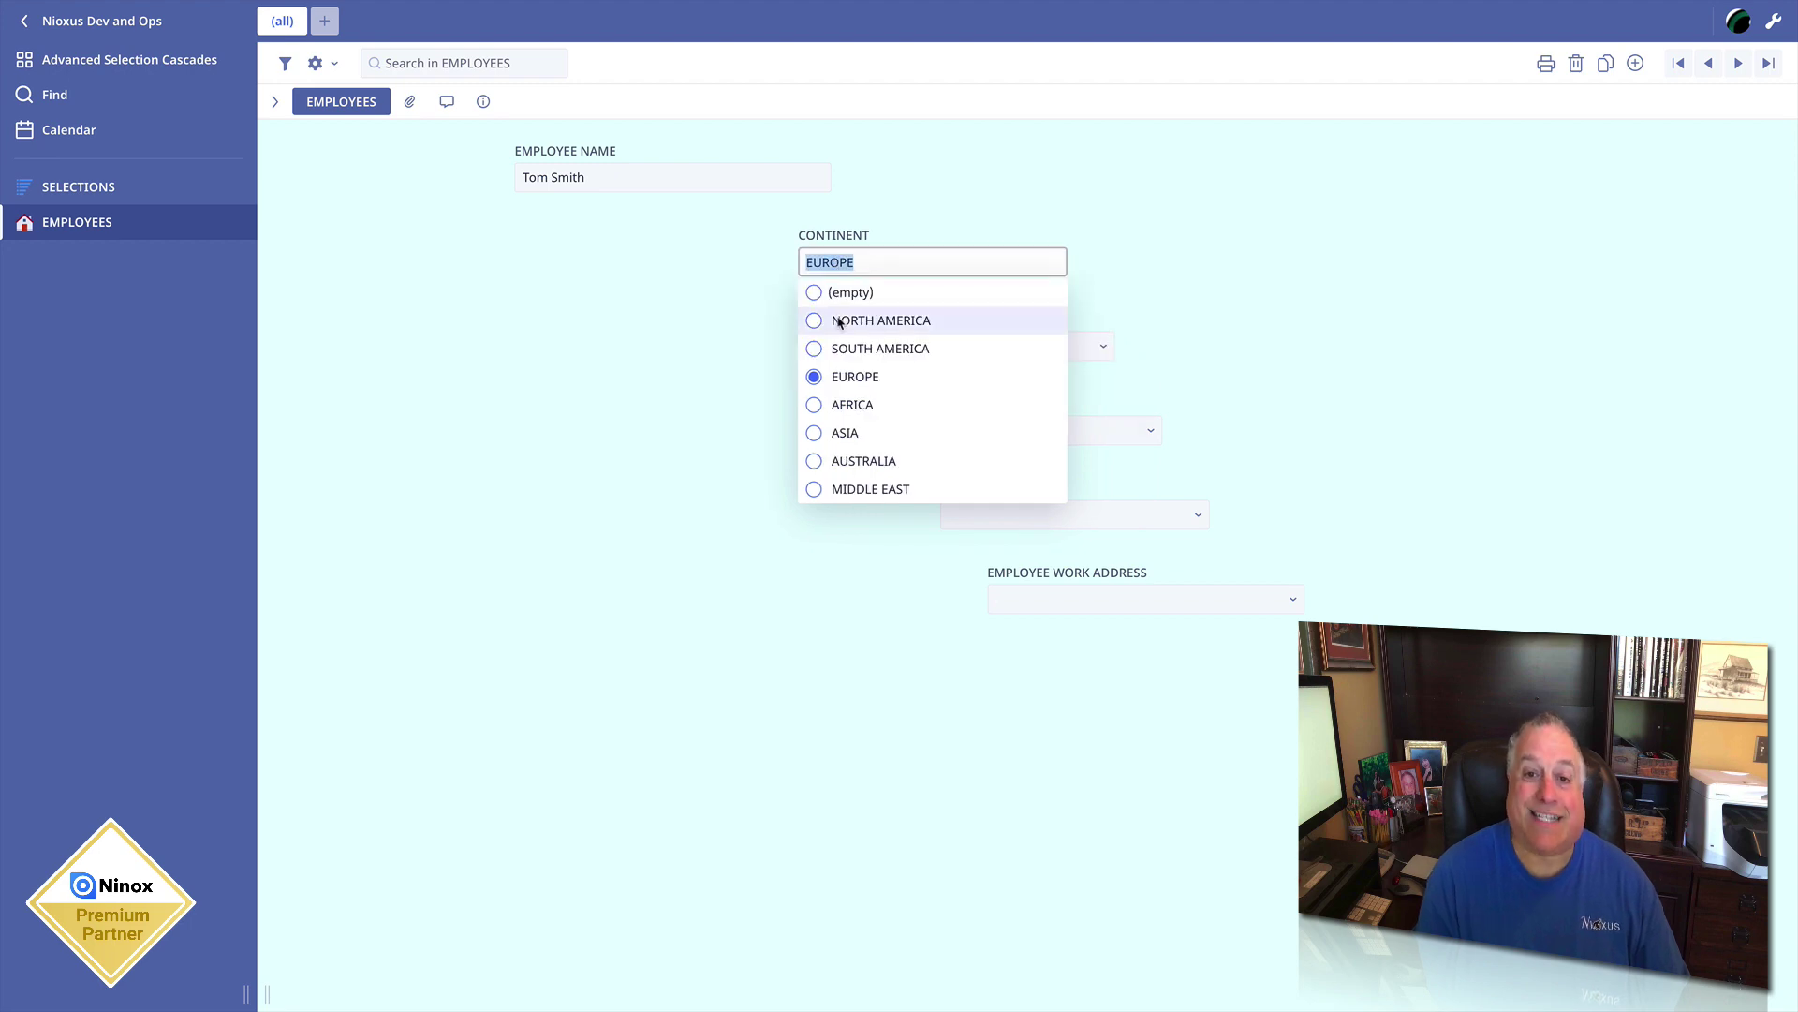
key("Escape")
Set UNITED STATES, ILLINOIS and CHICAGO, leaving the work address empty
left_click(889, 347)
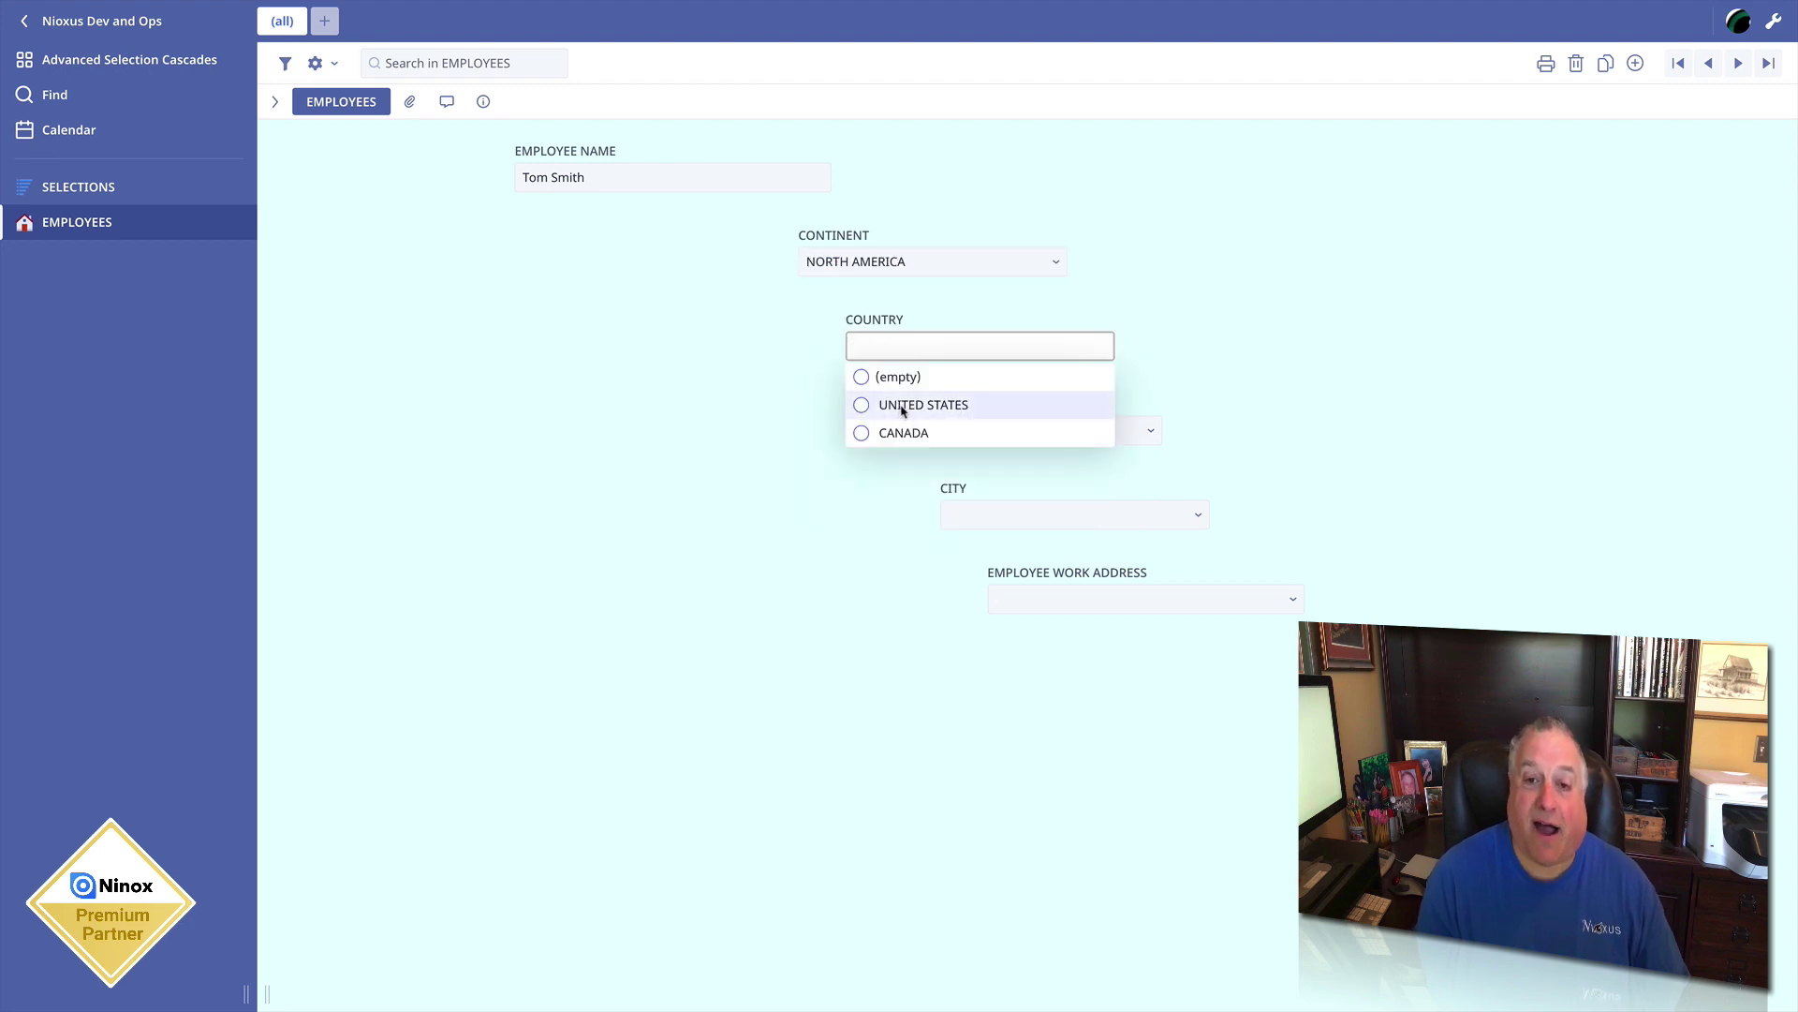
left_click(902, 409)
left_click(916, 431)
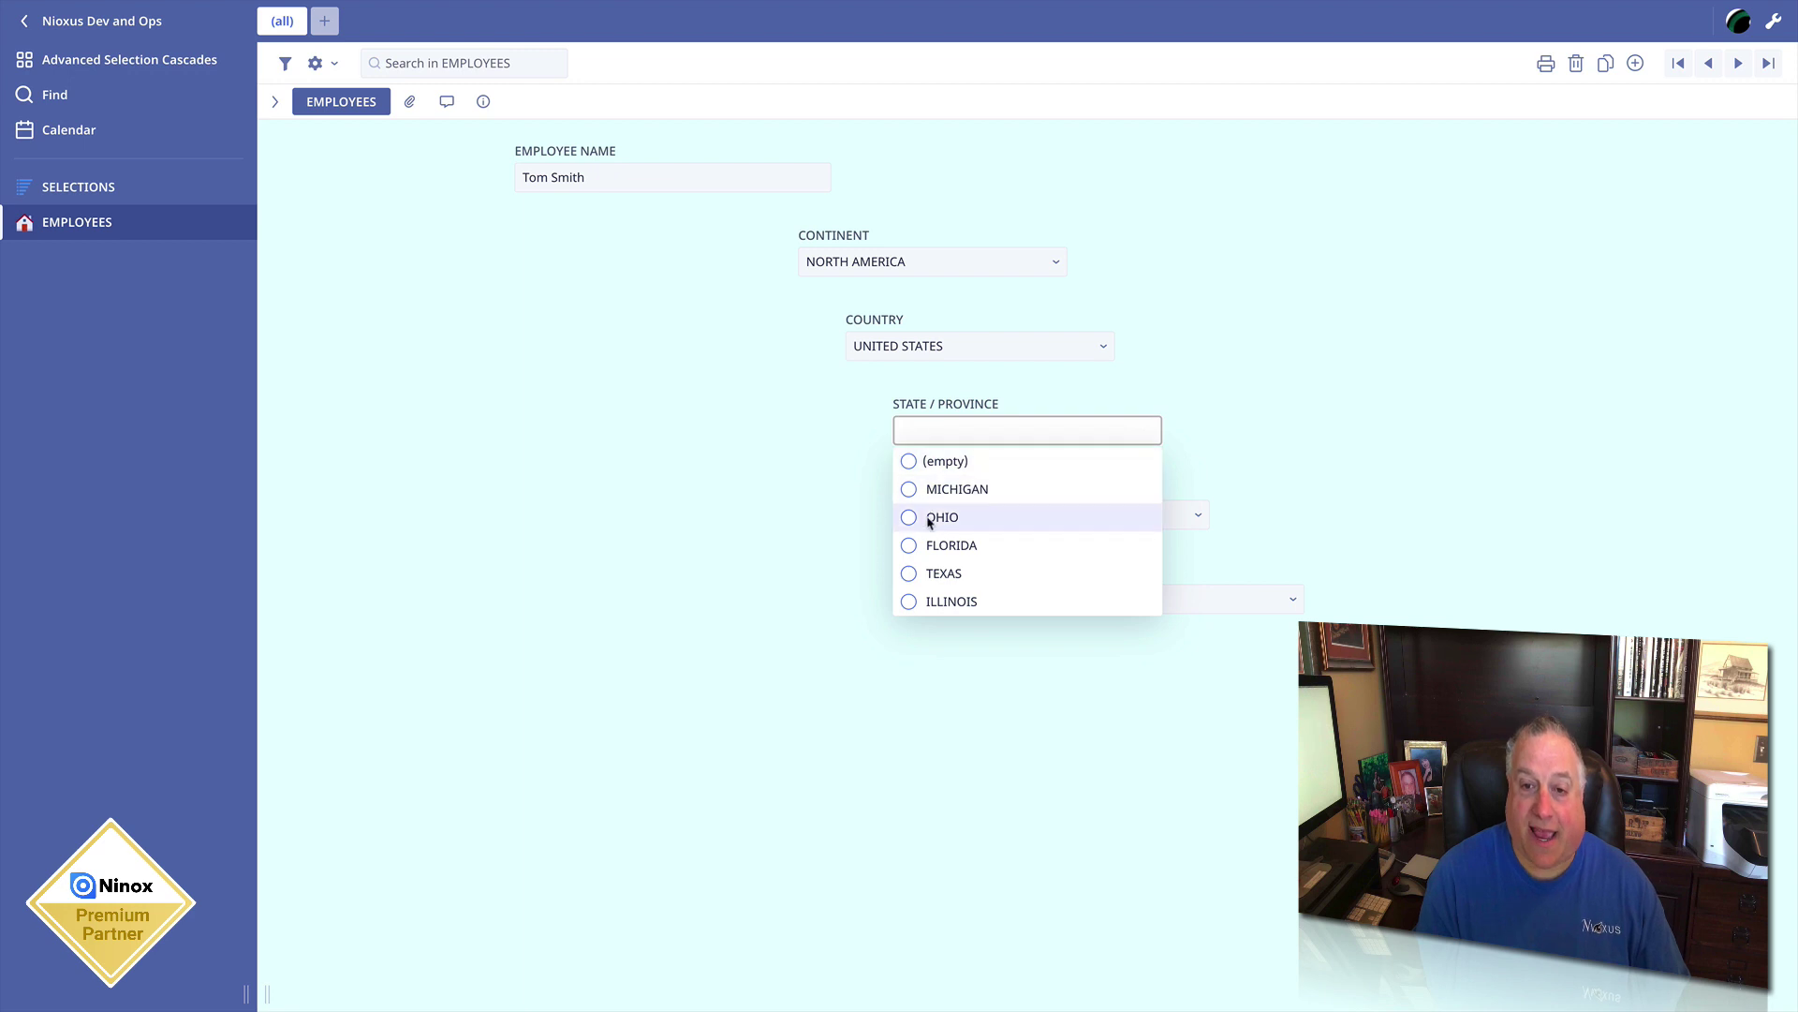
left_click(932, 602)
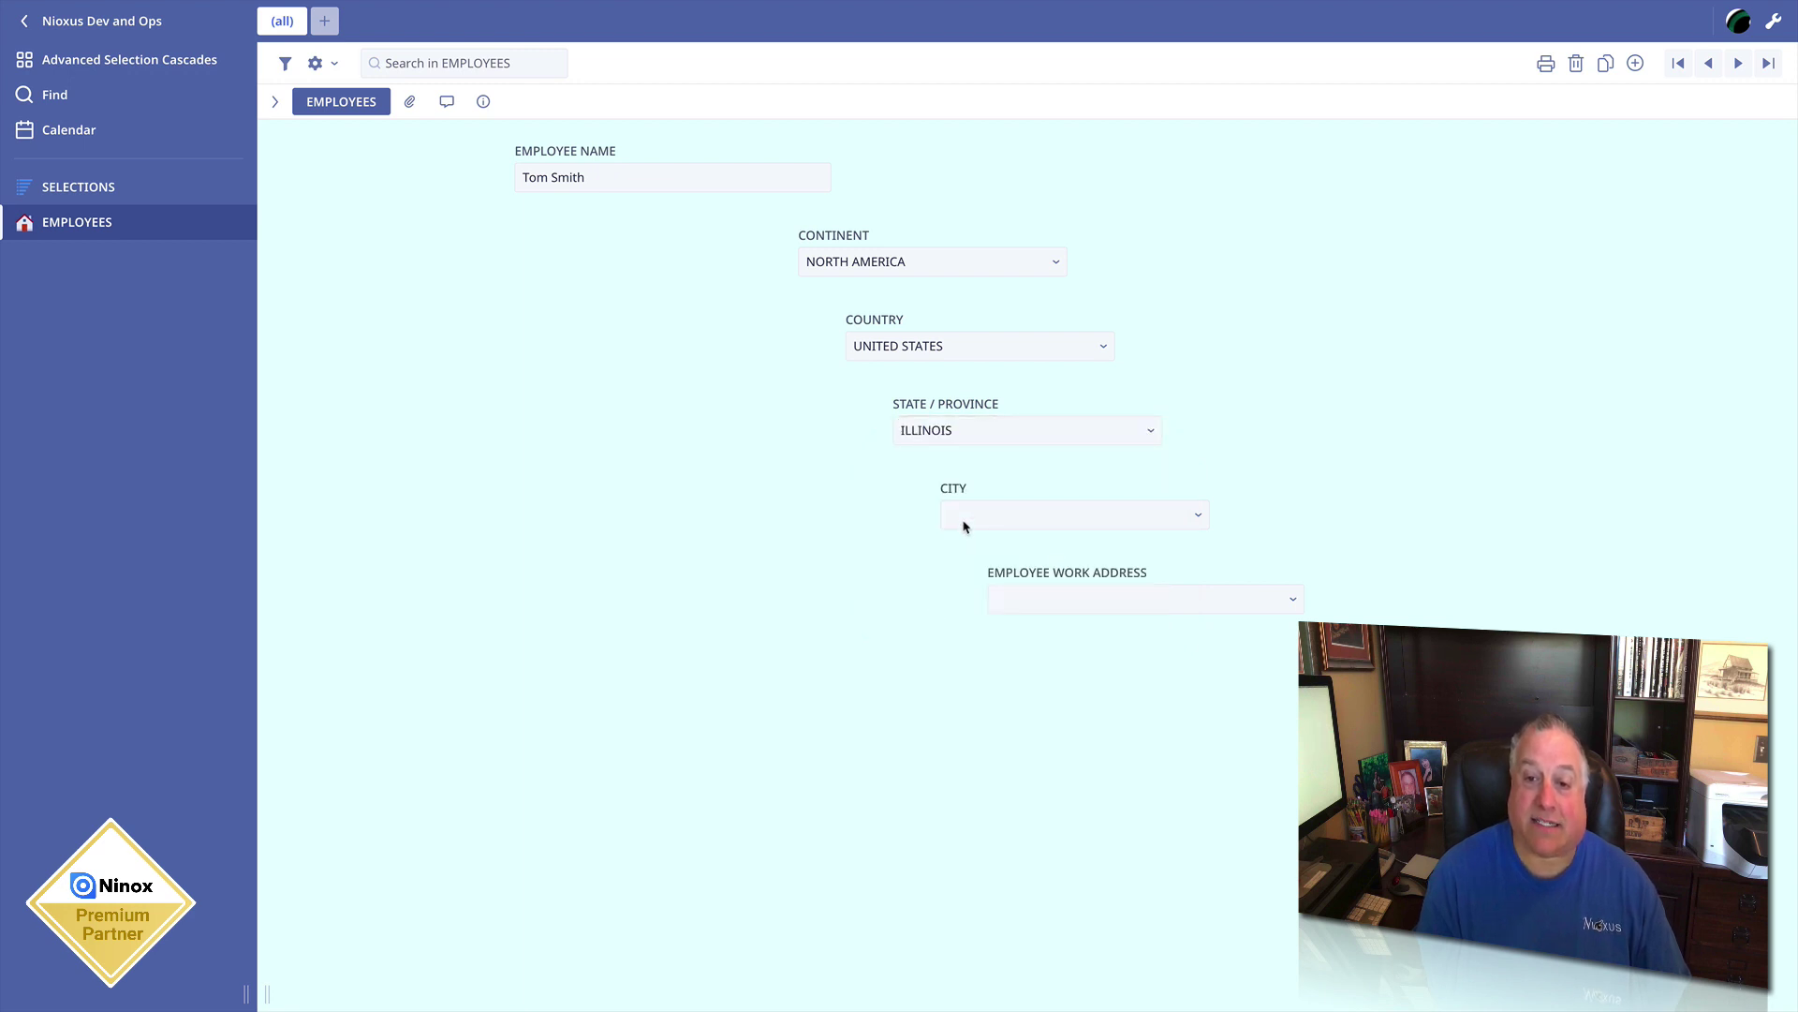
left_click(964, 517)
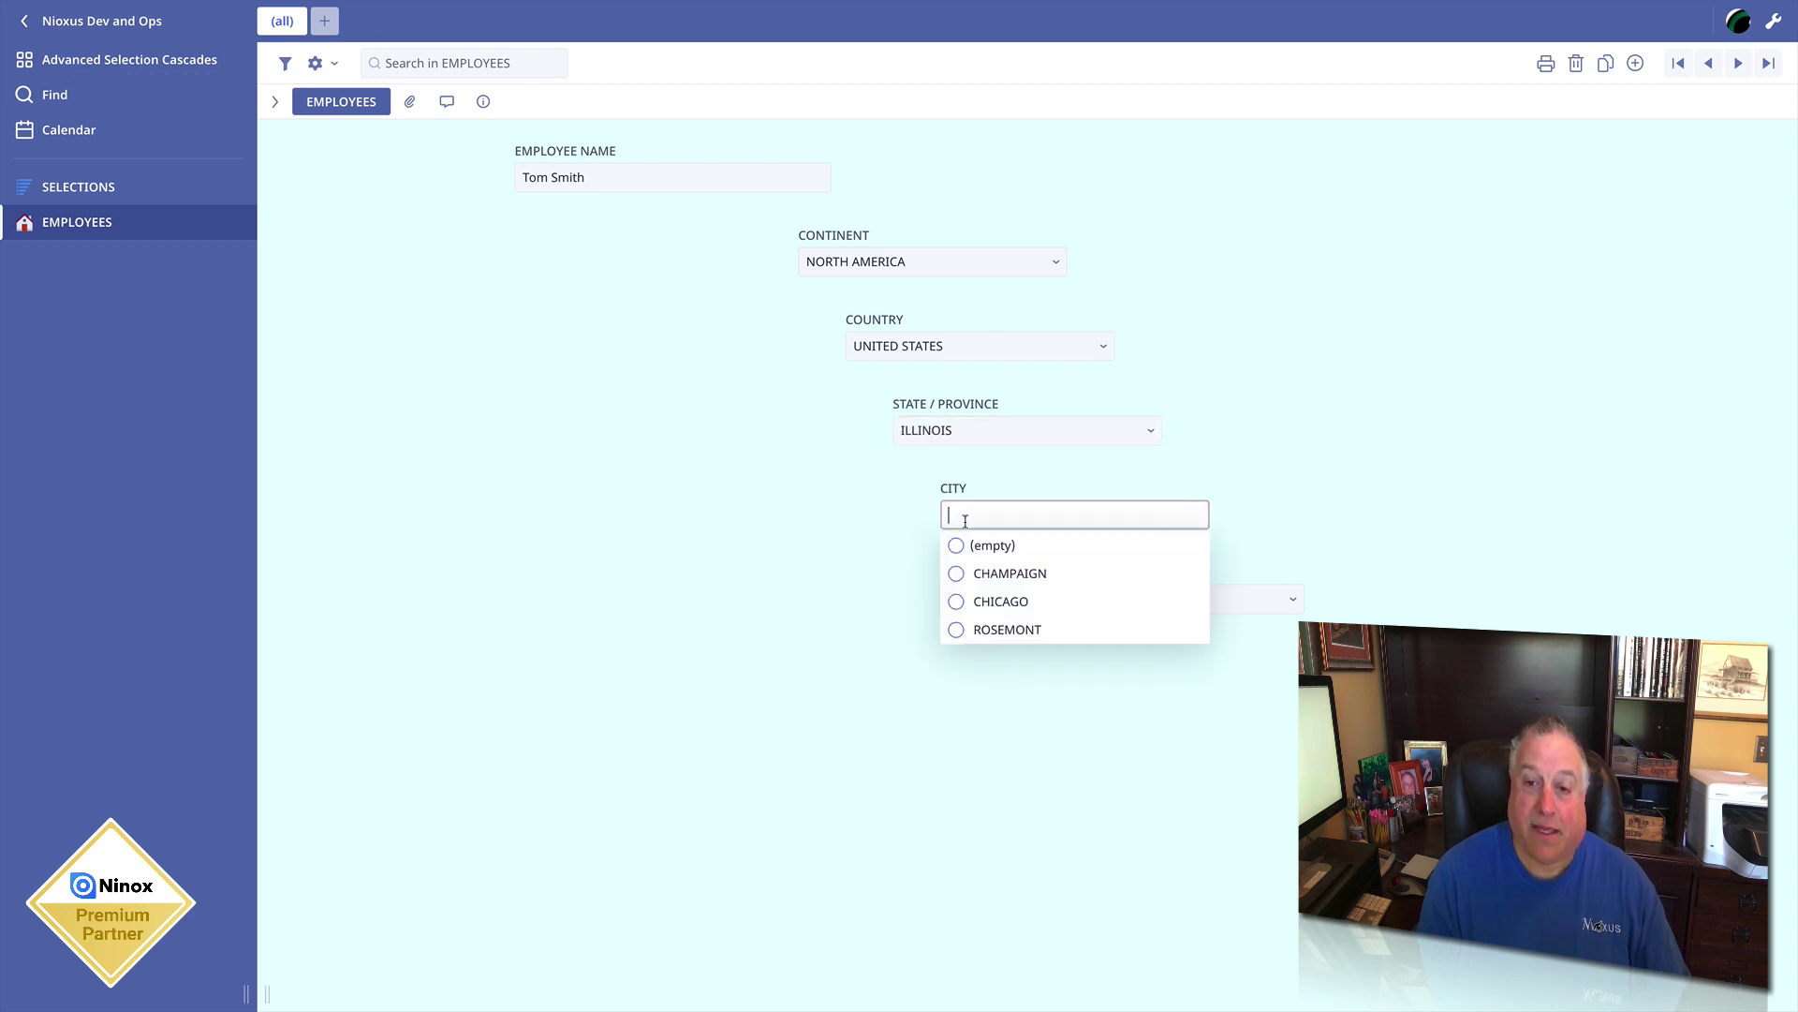
left_click(955, 605)
left_click(1021, 604)
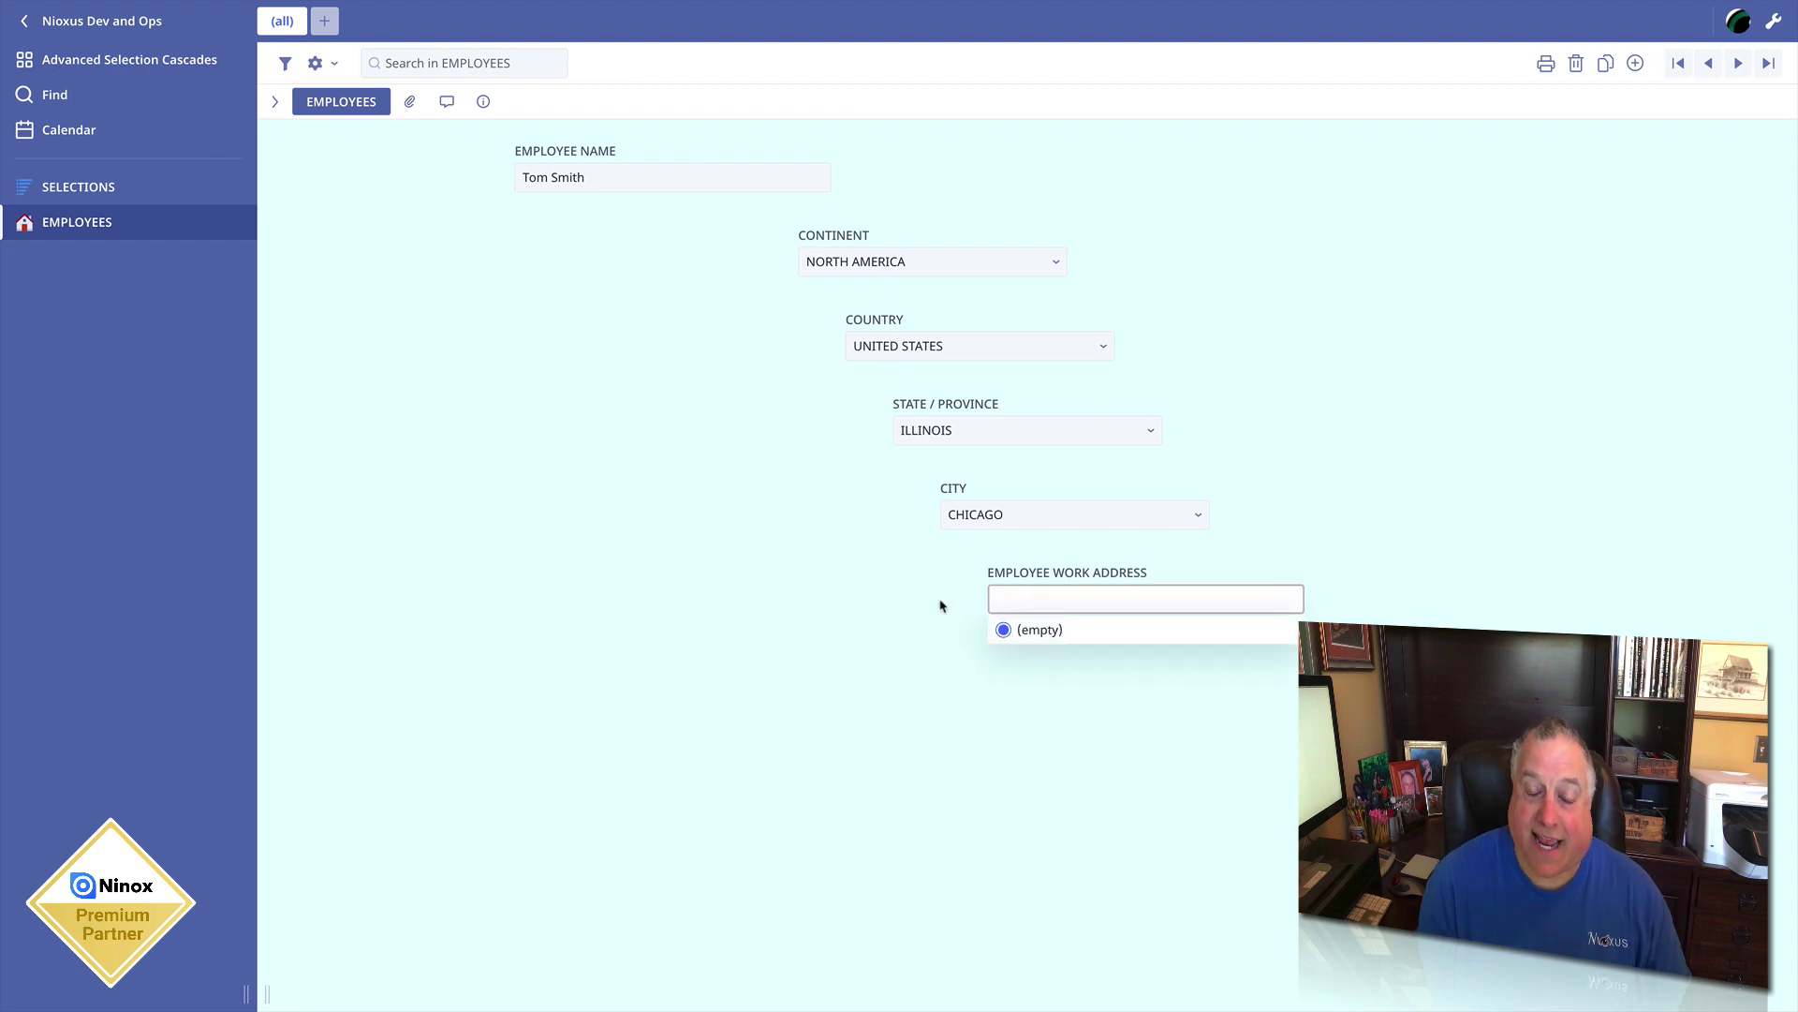
left_click(938, 604)
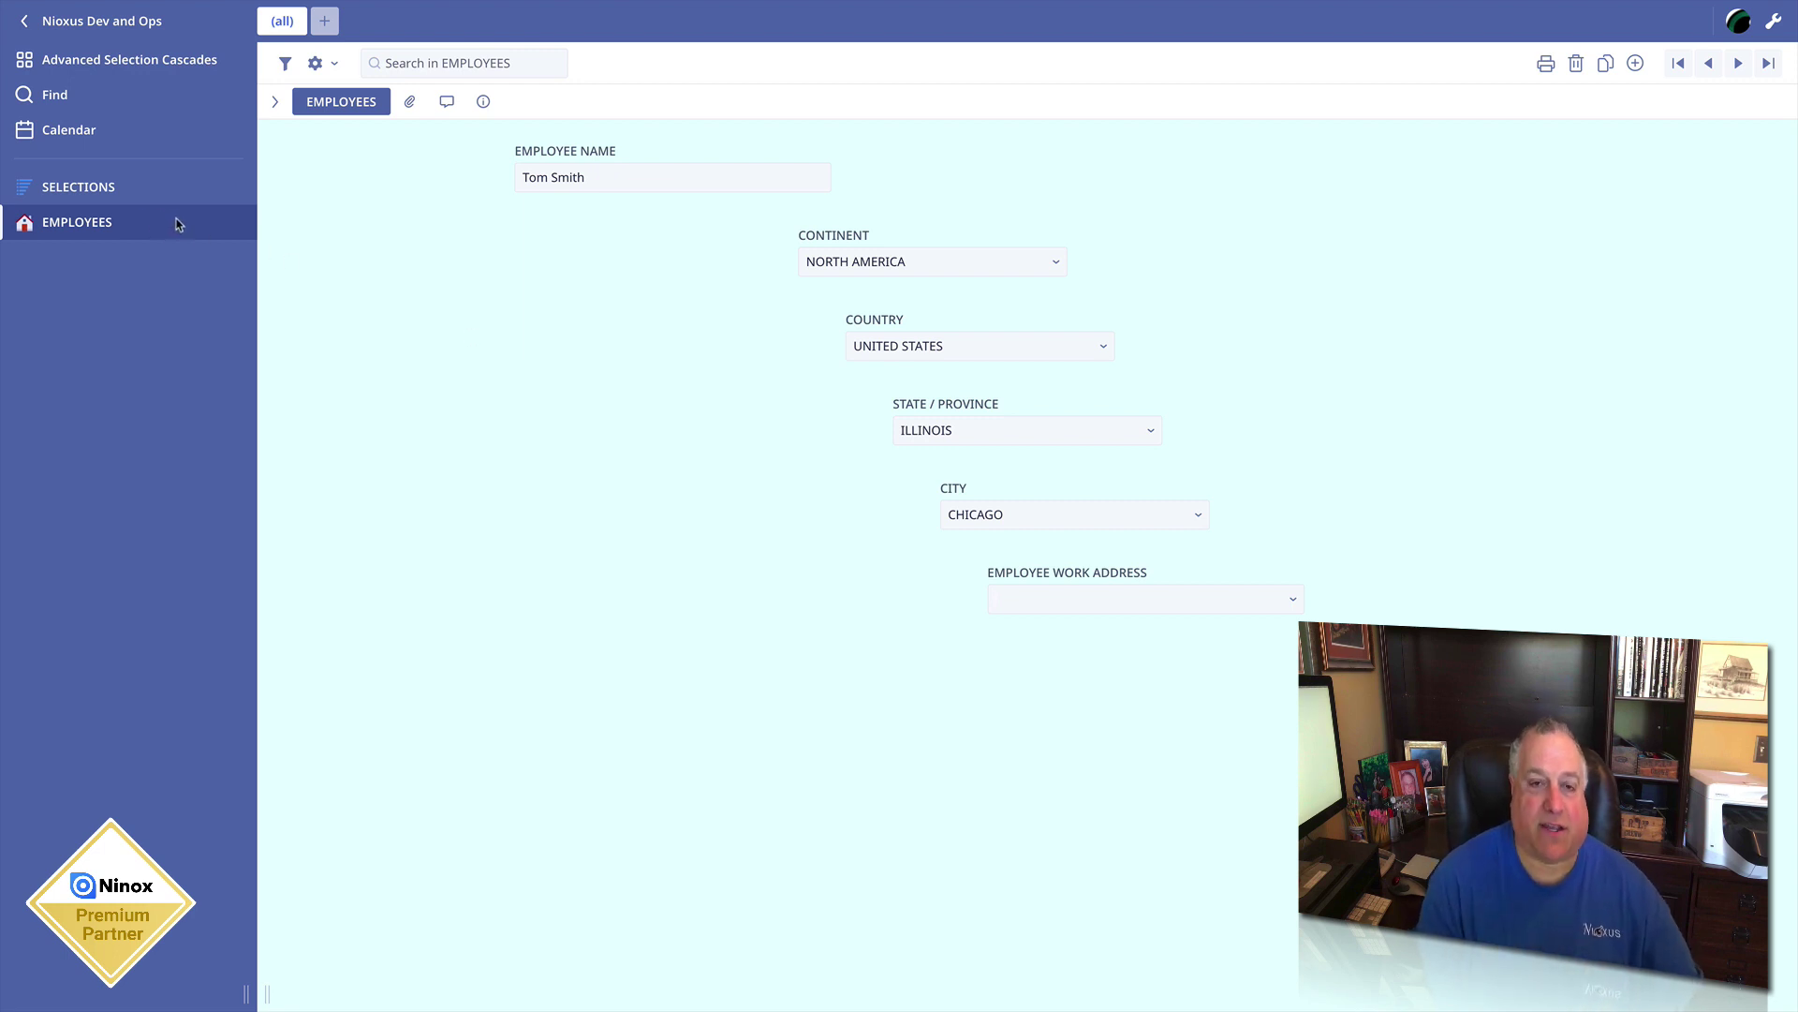
Open SELECTIONS and scroll through its 88 continent, country, state, city and address records
left_click(86, 188)
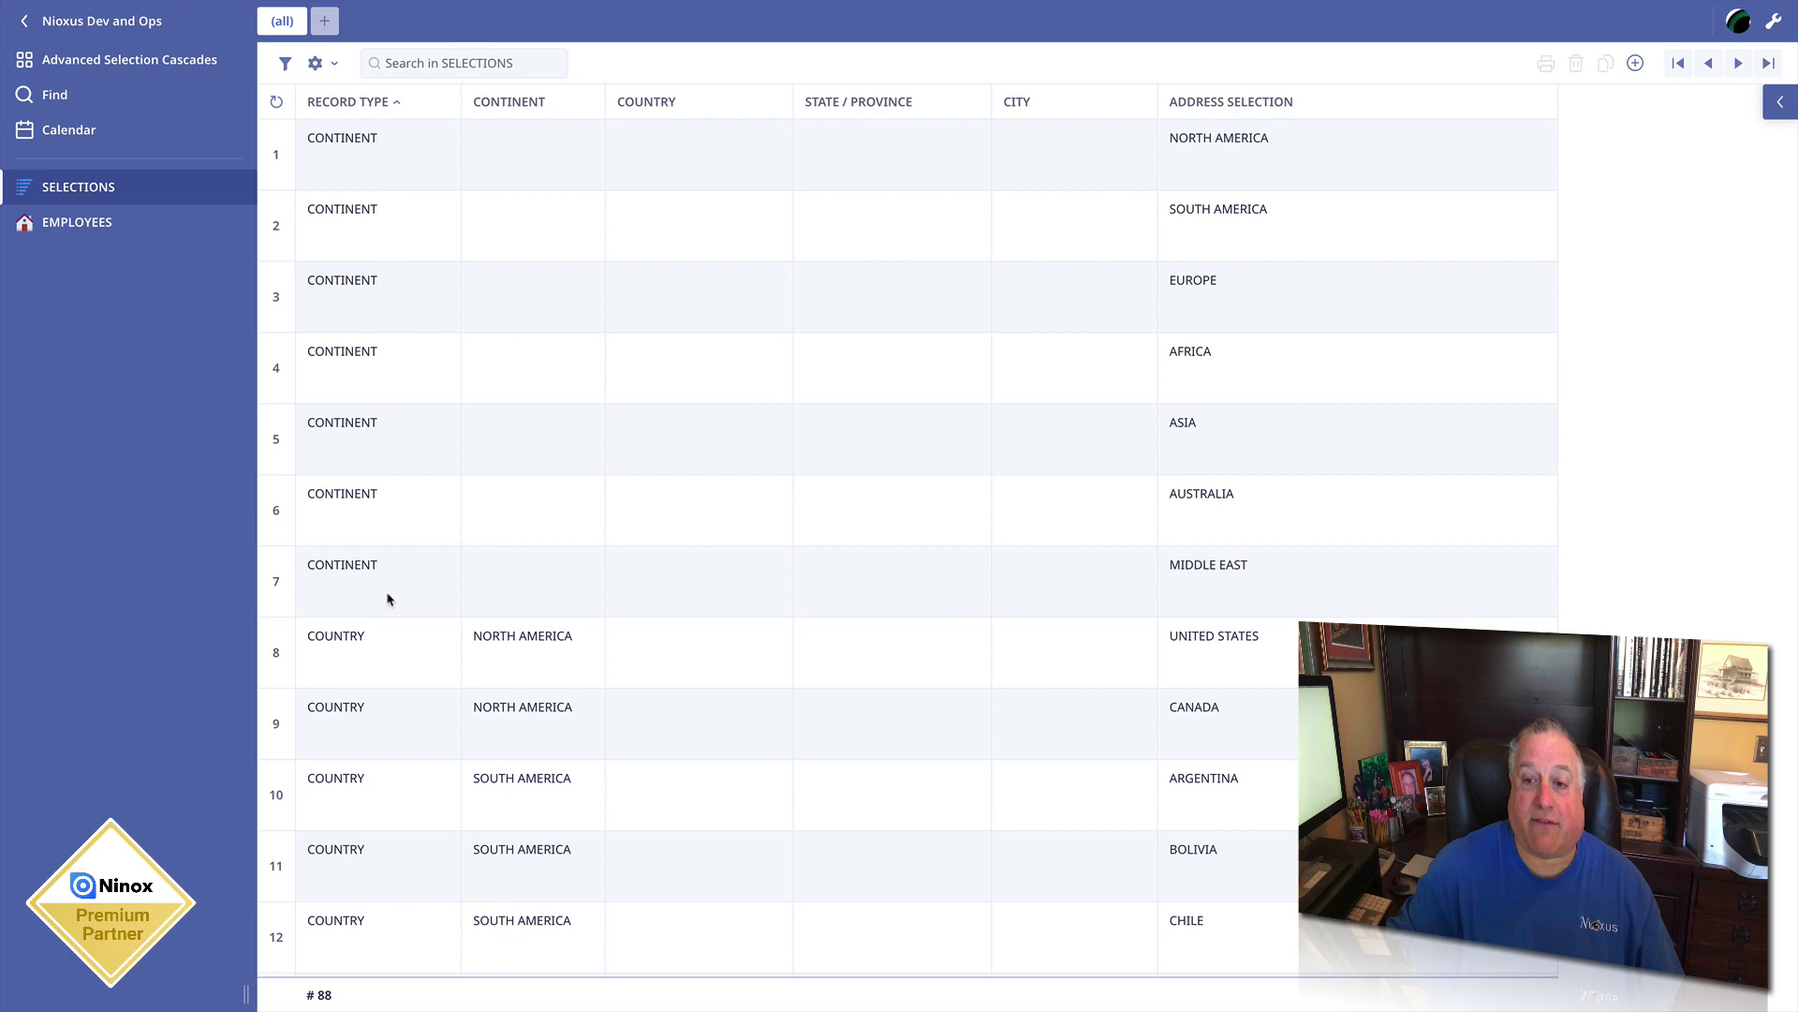
scroll(388, 598, "down", 5)
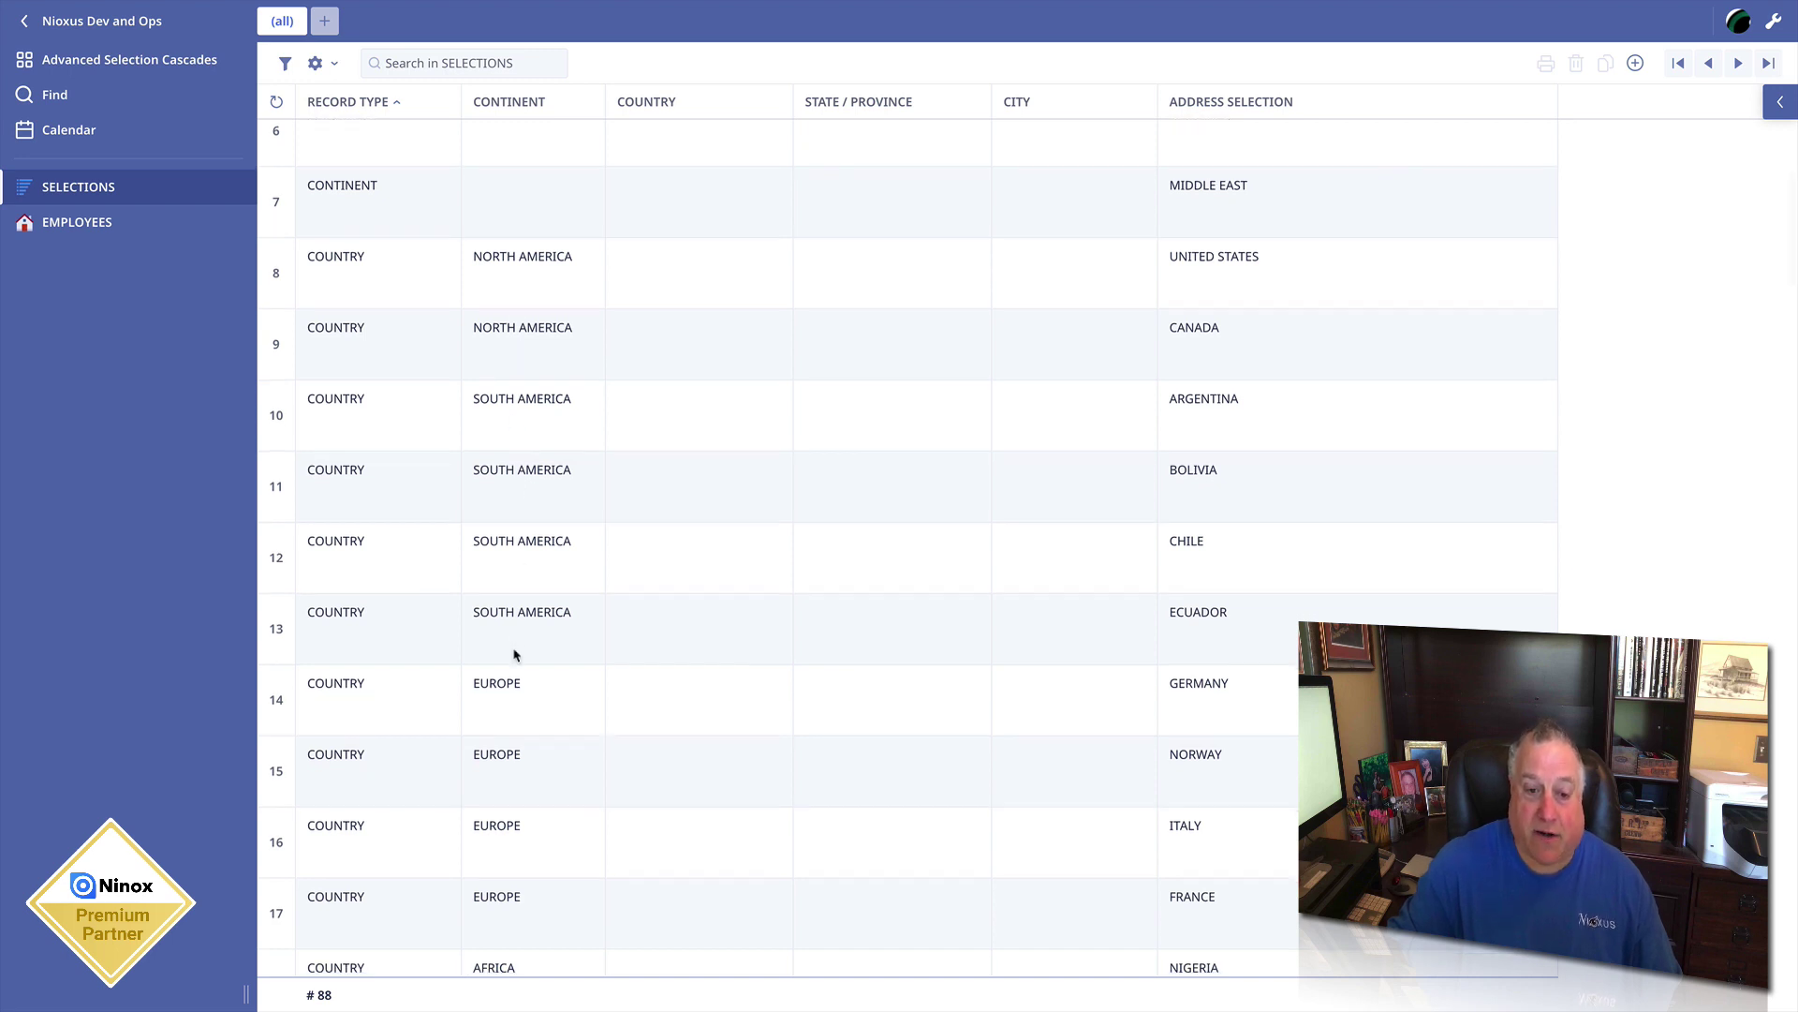
scroll(514, 655, "down", 3)
scroll(524, 723, "down", 15)
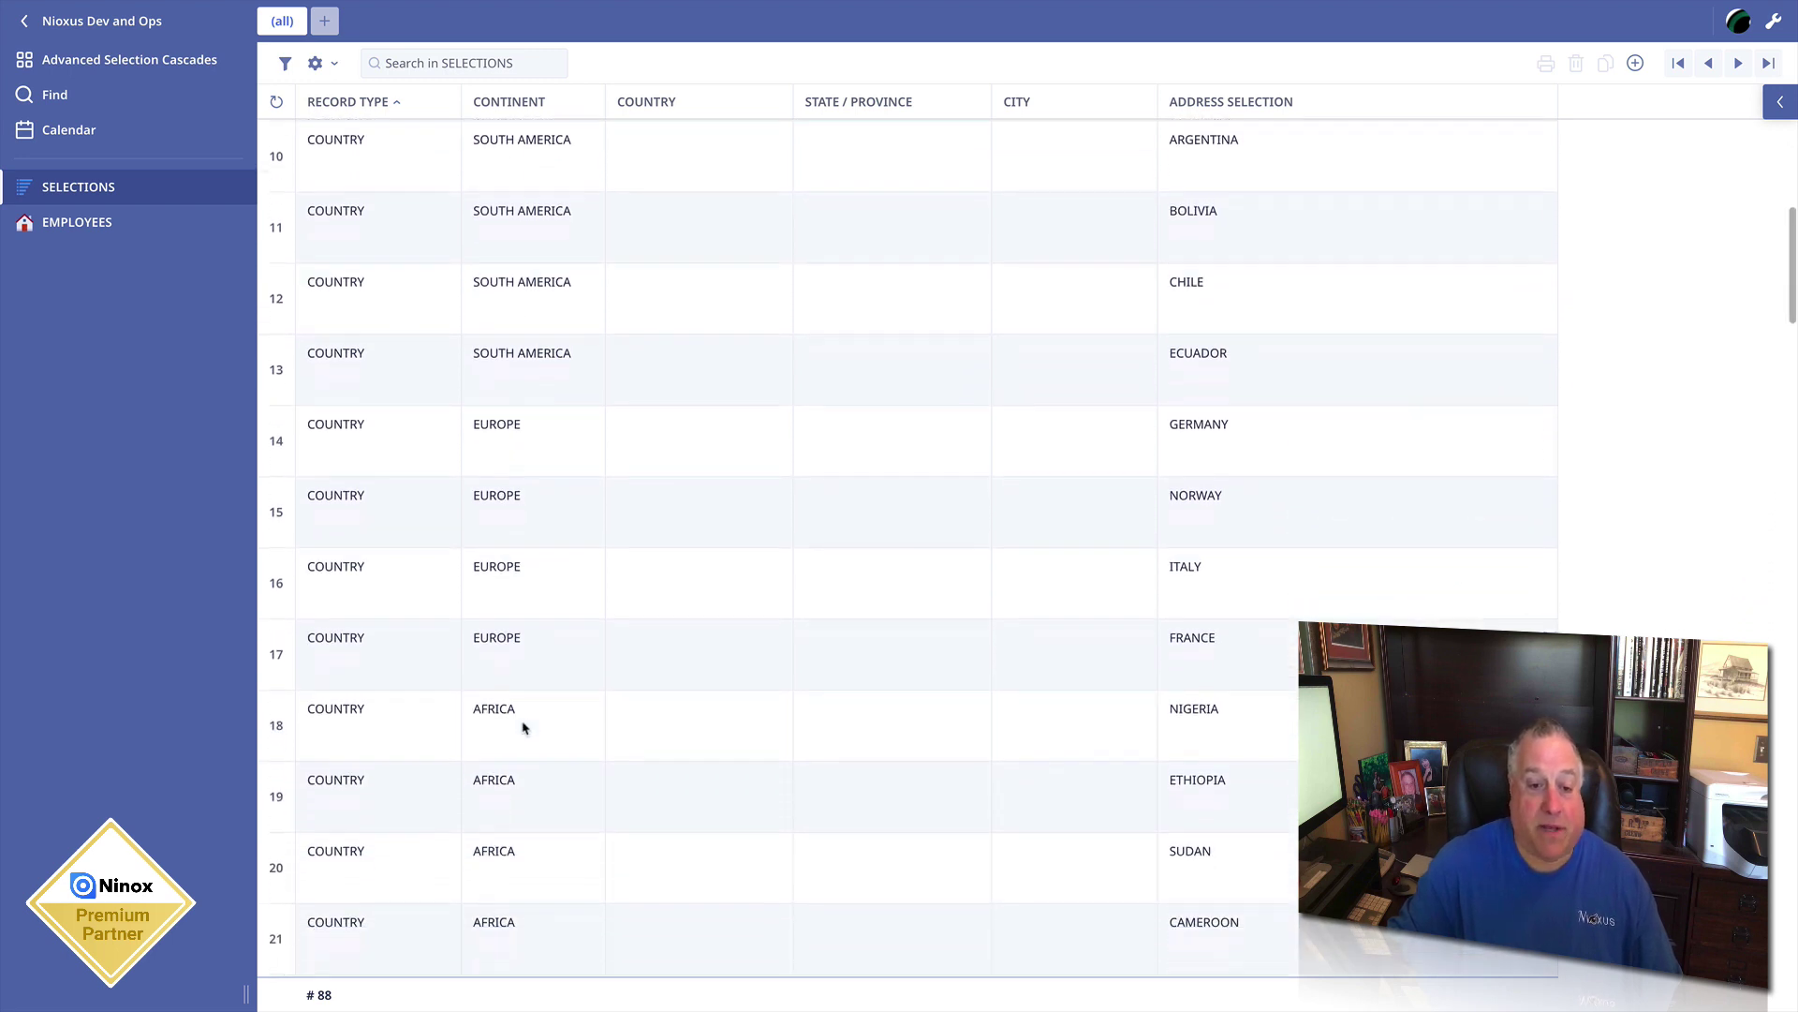
scroll(535, 859, "down", 1)
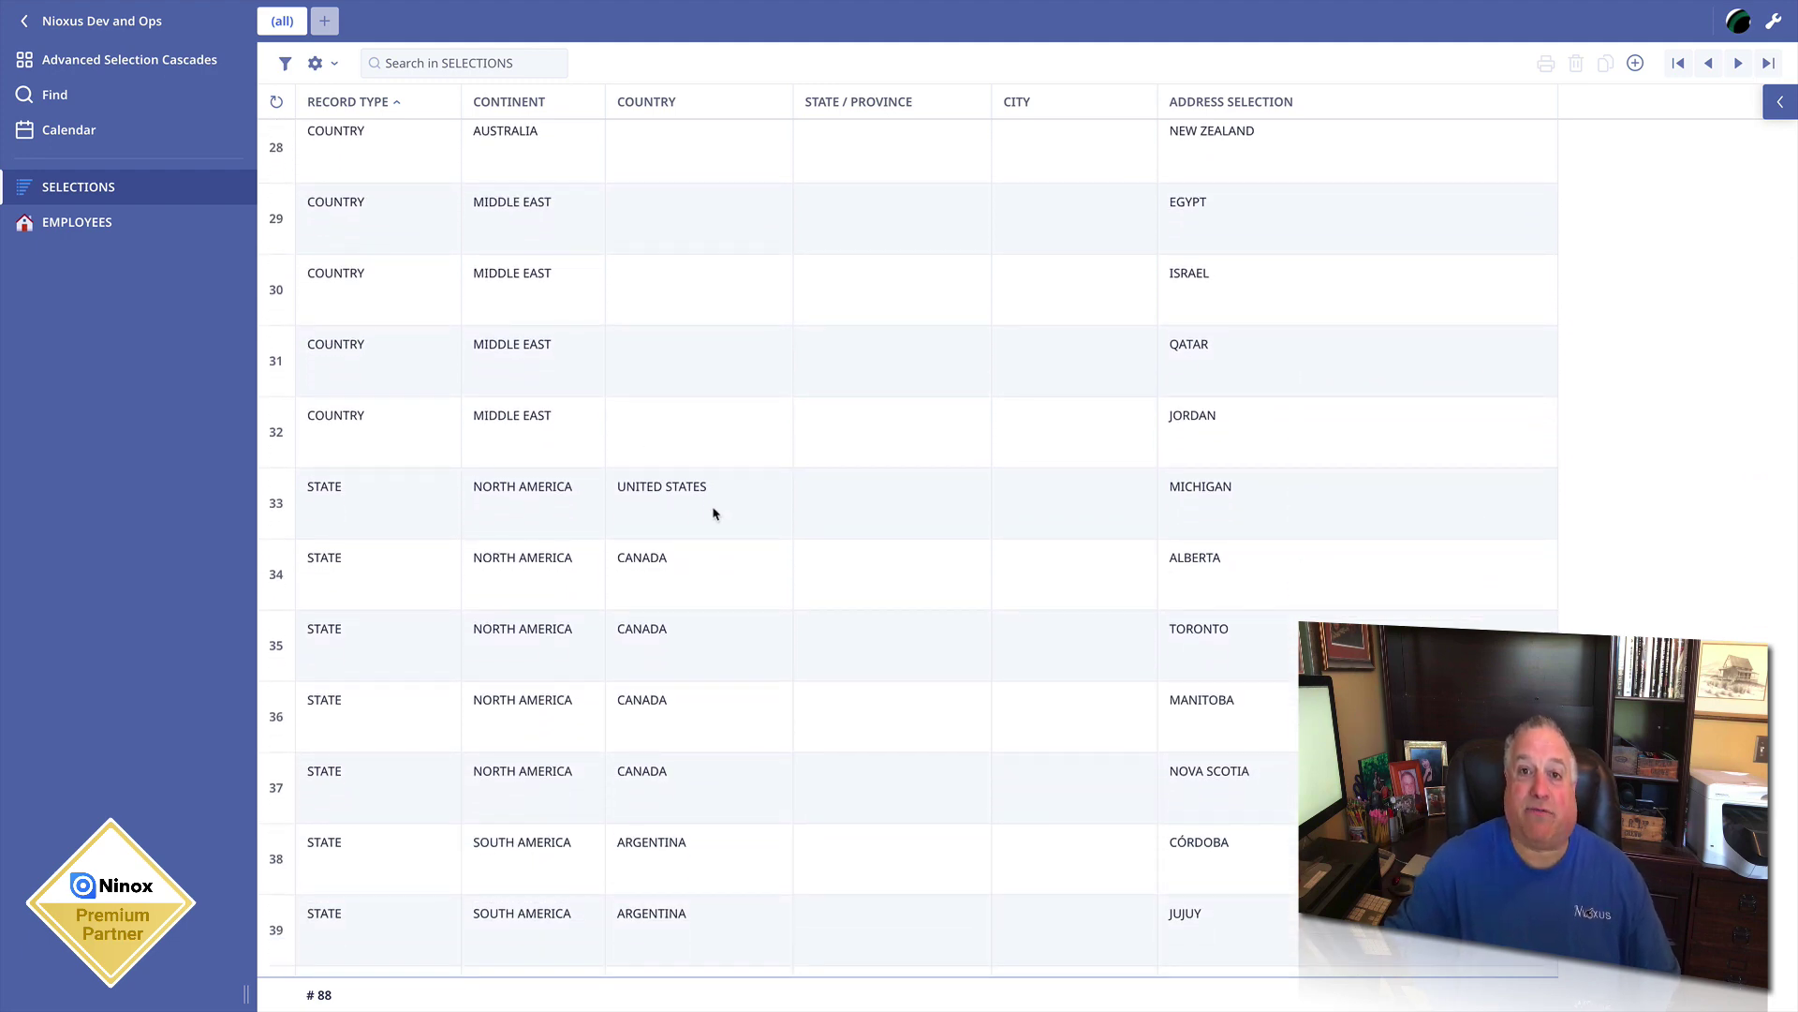
scroll(713, 514, "down", 13)
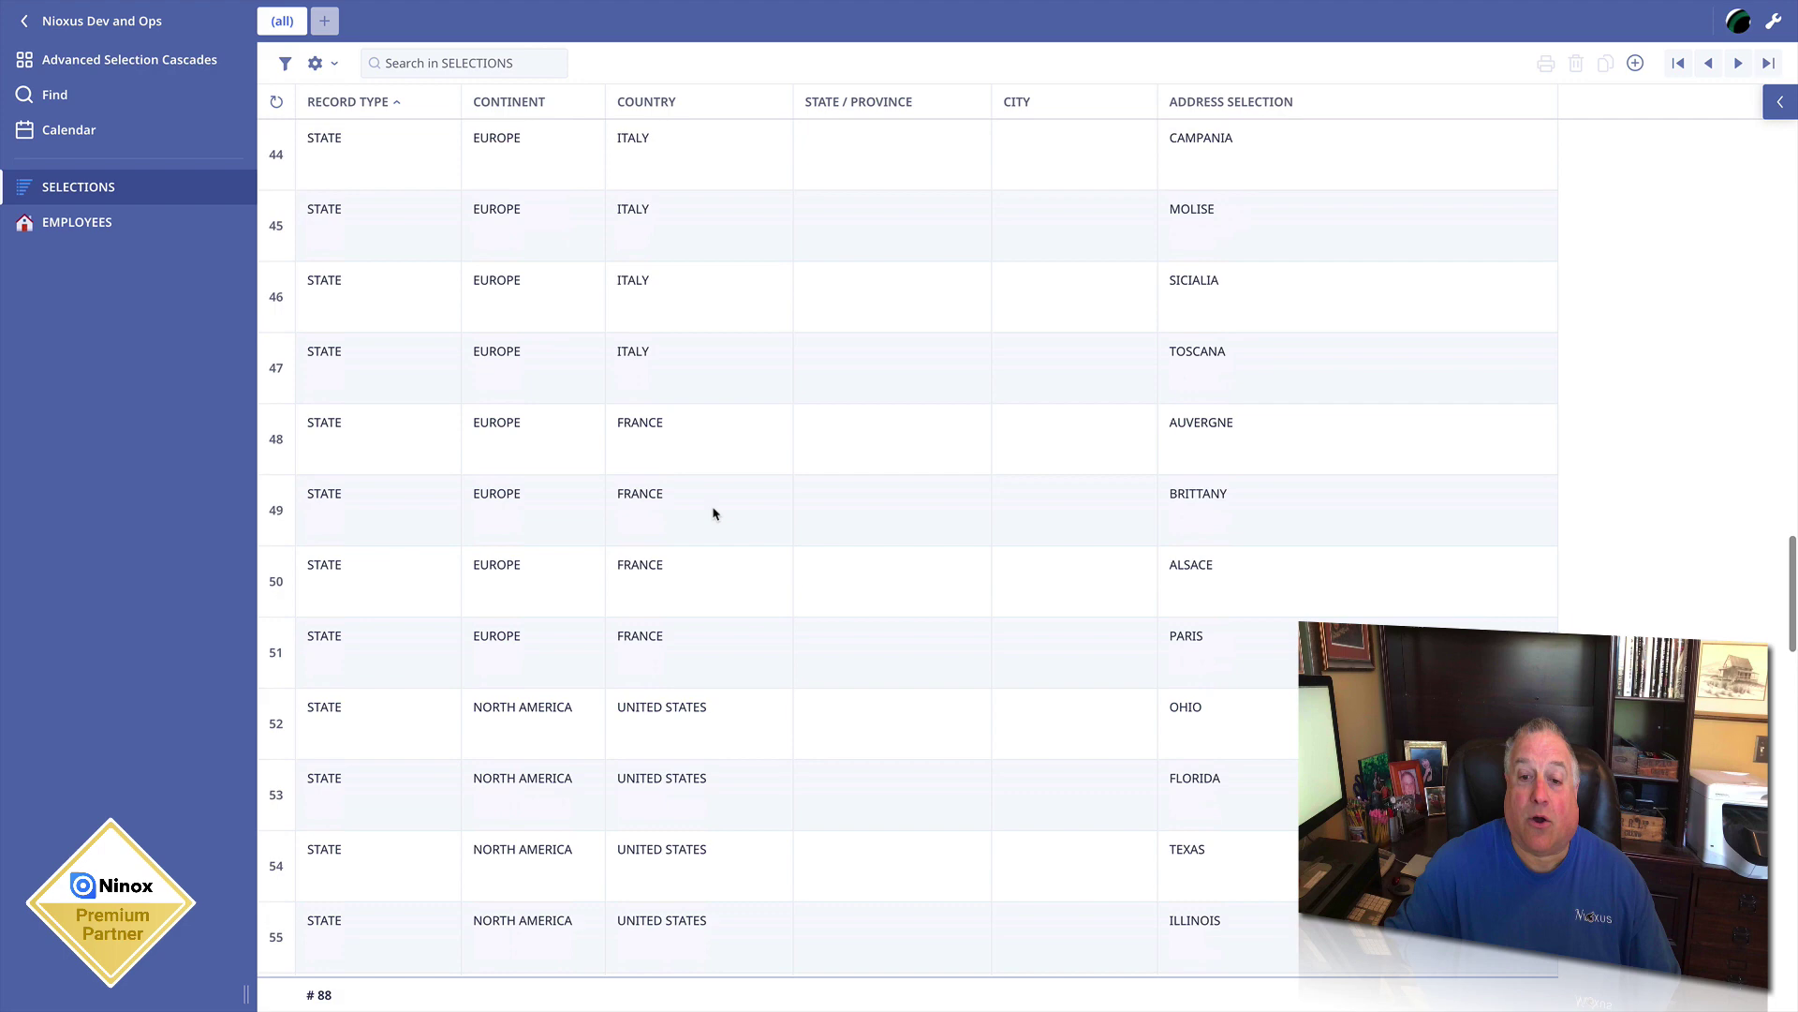
scroll(713, 513, "down", 9)
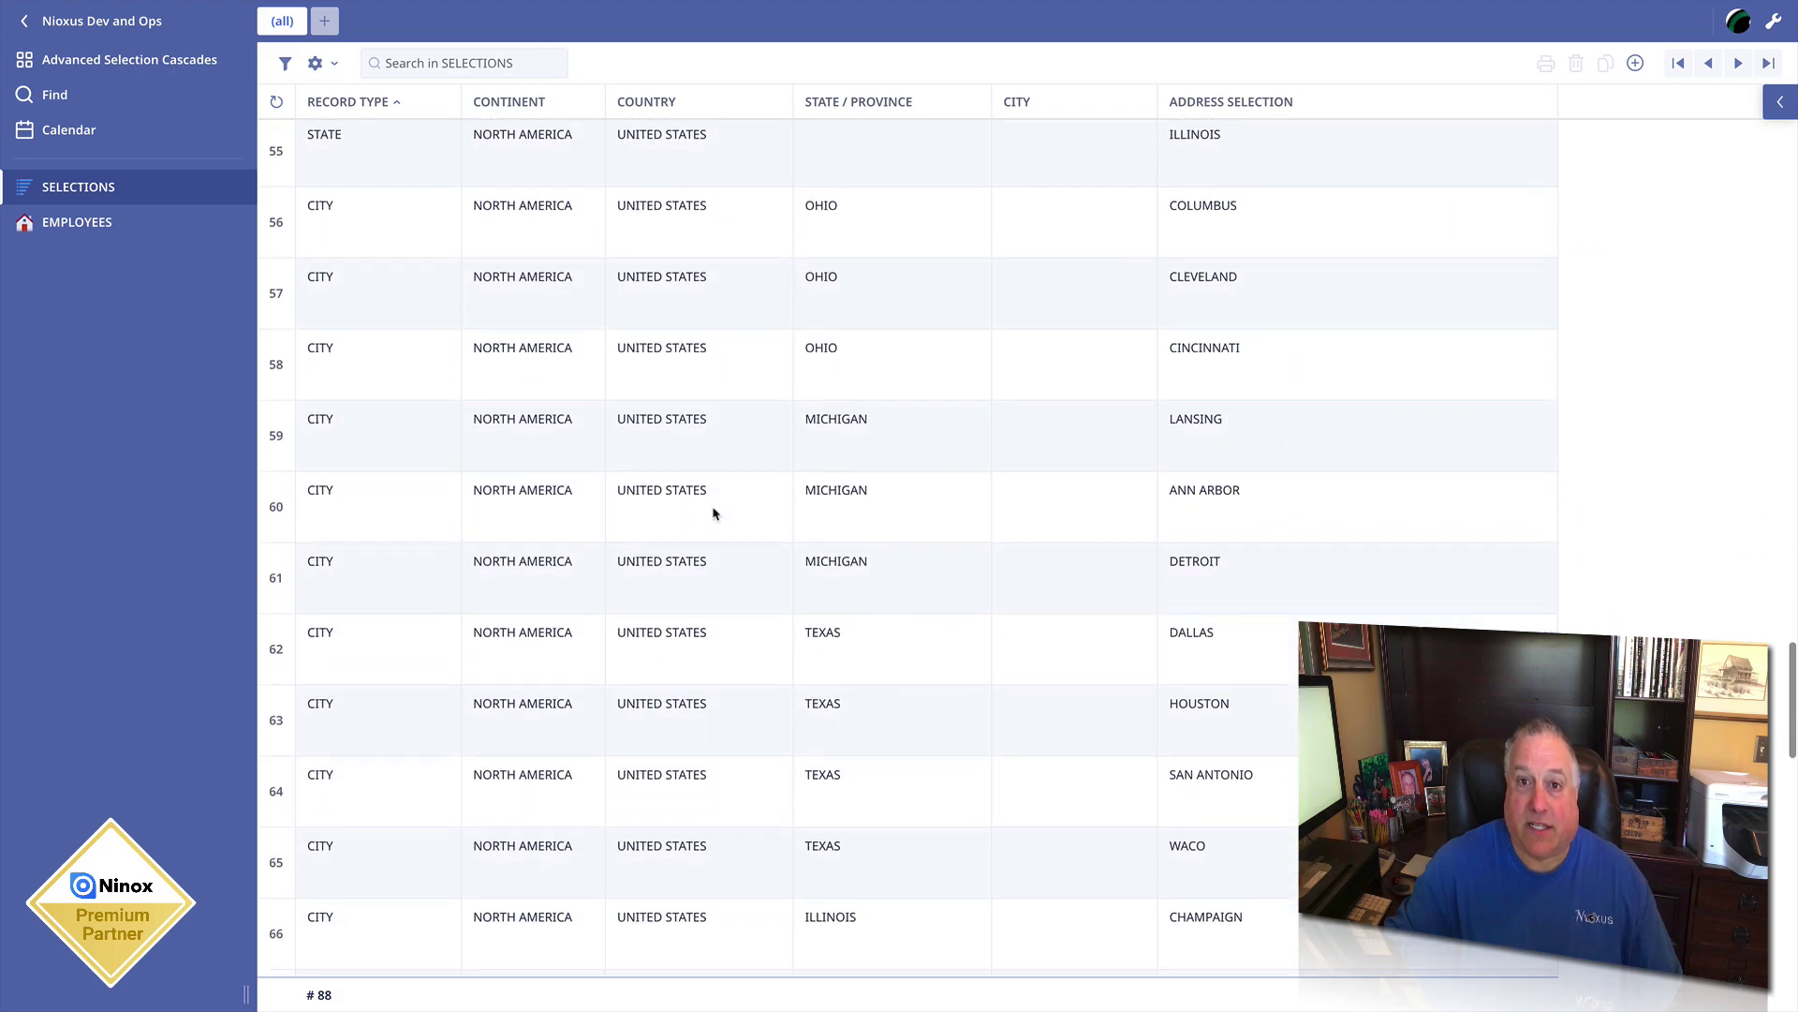
scroll(713, 514, "down", 1)
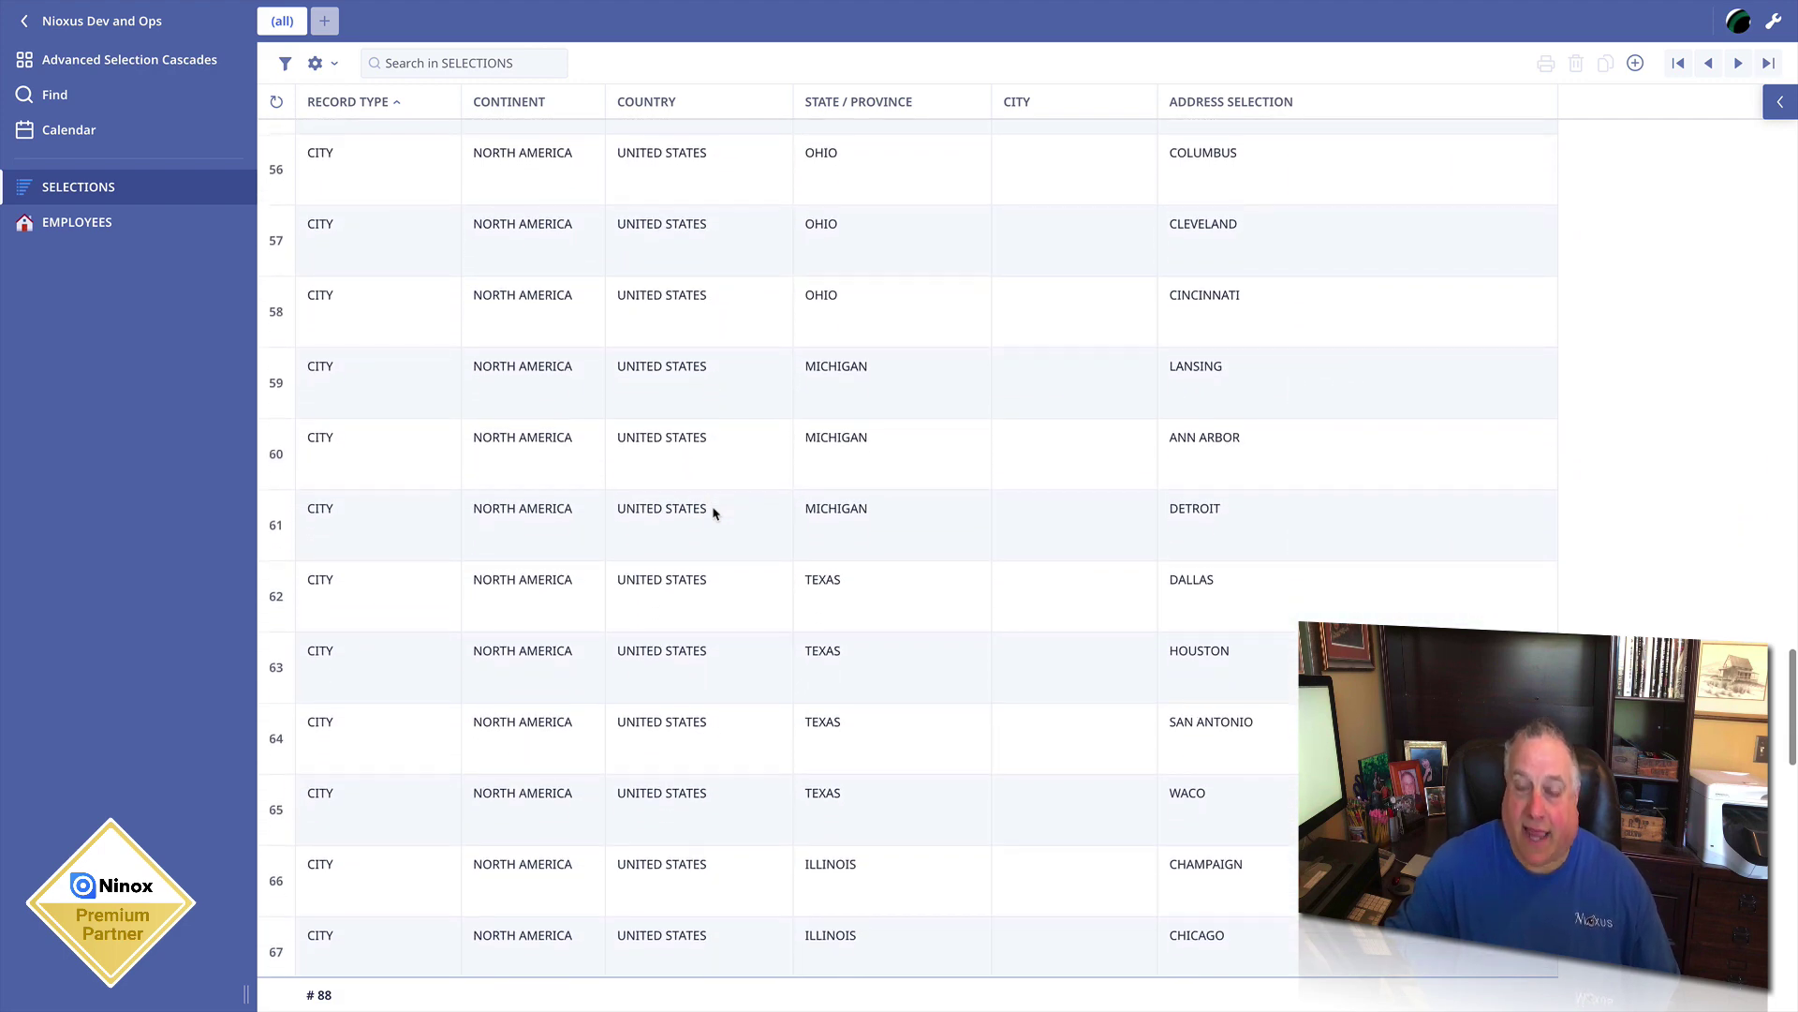
scroll(712, 513, "down", 15)
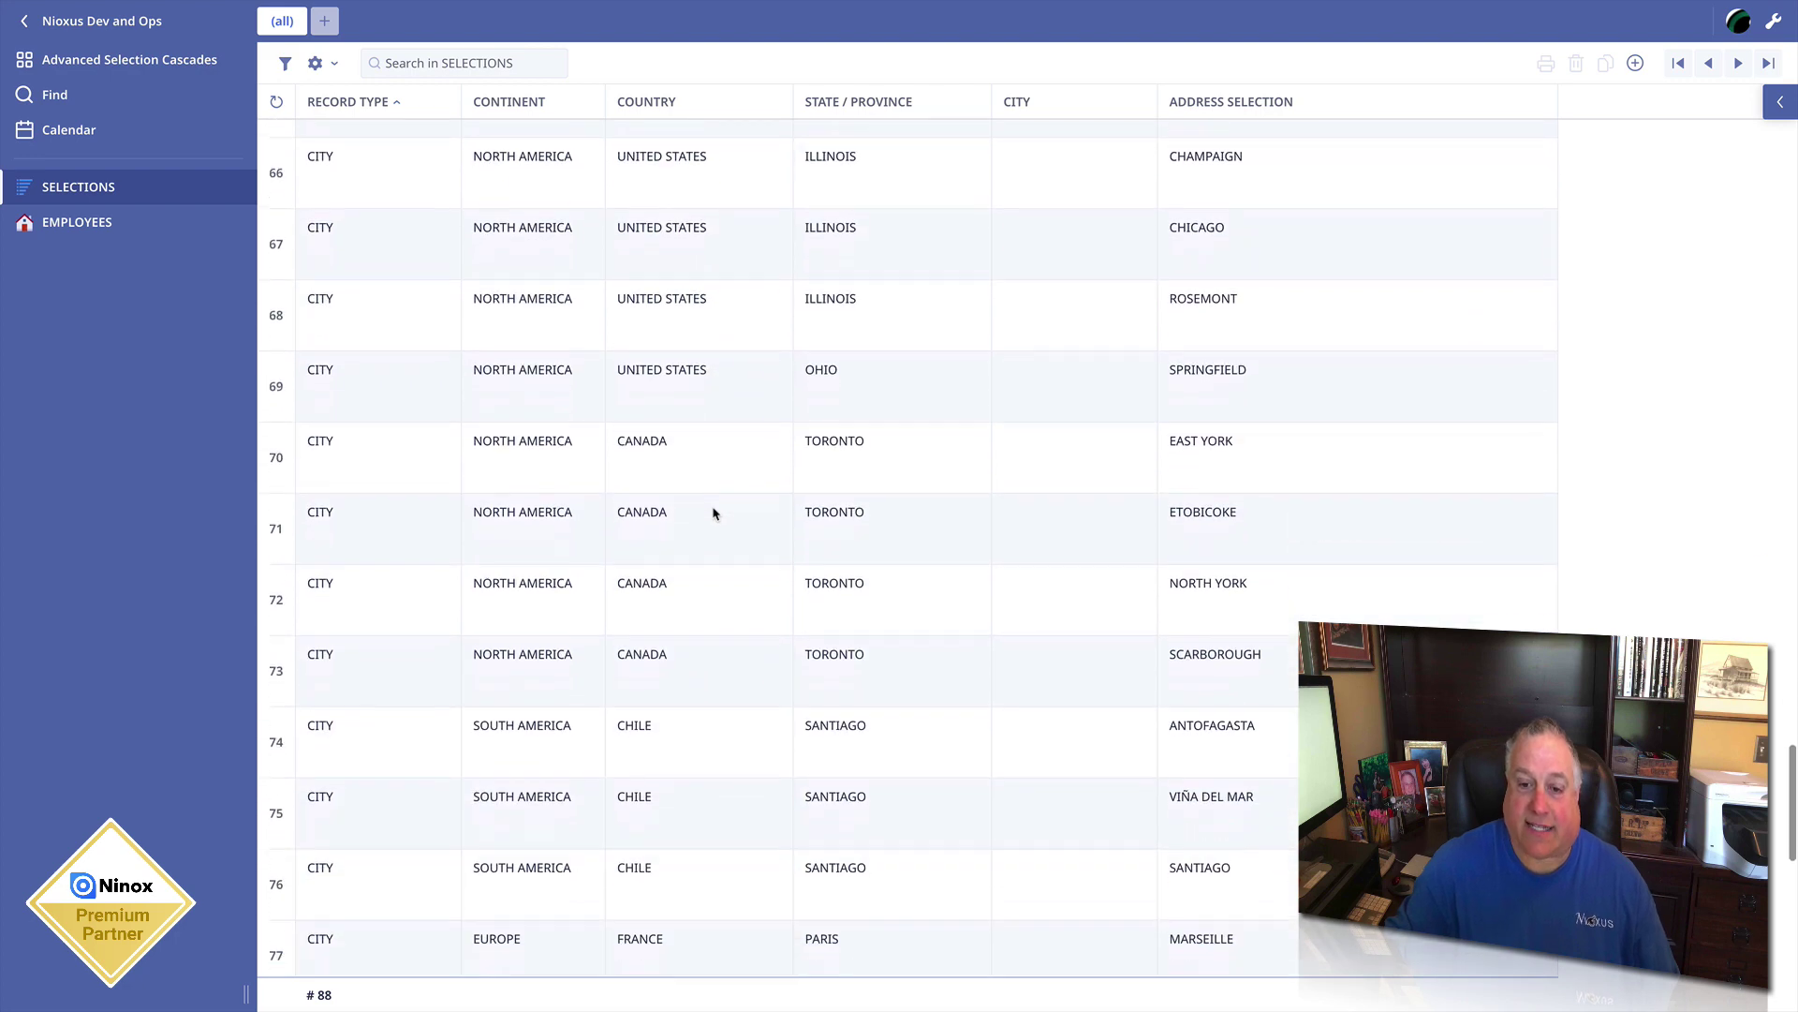
scroll(713, 514, "down", 4)
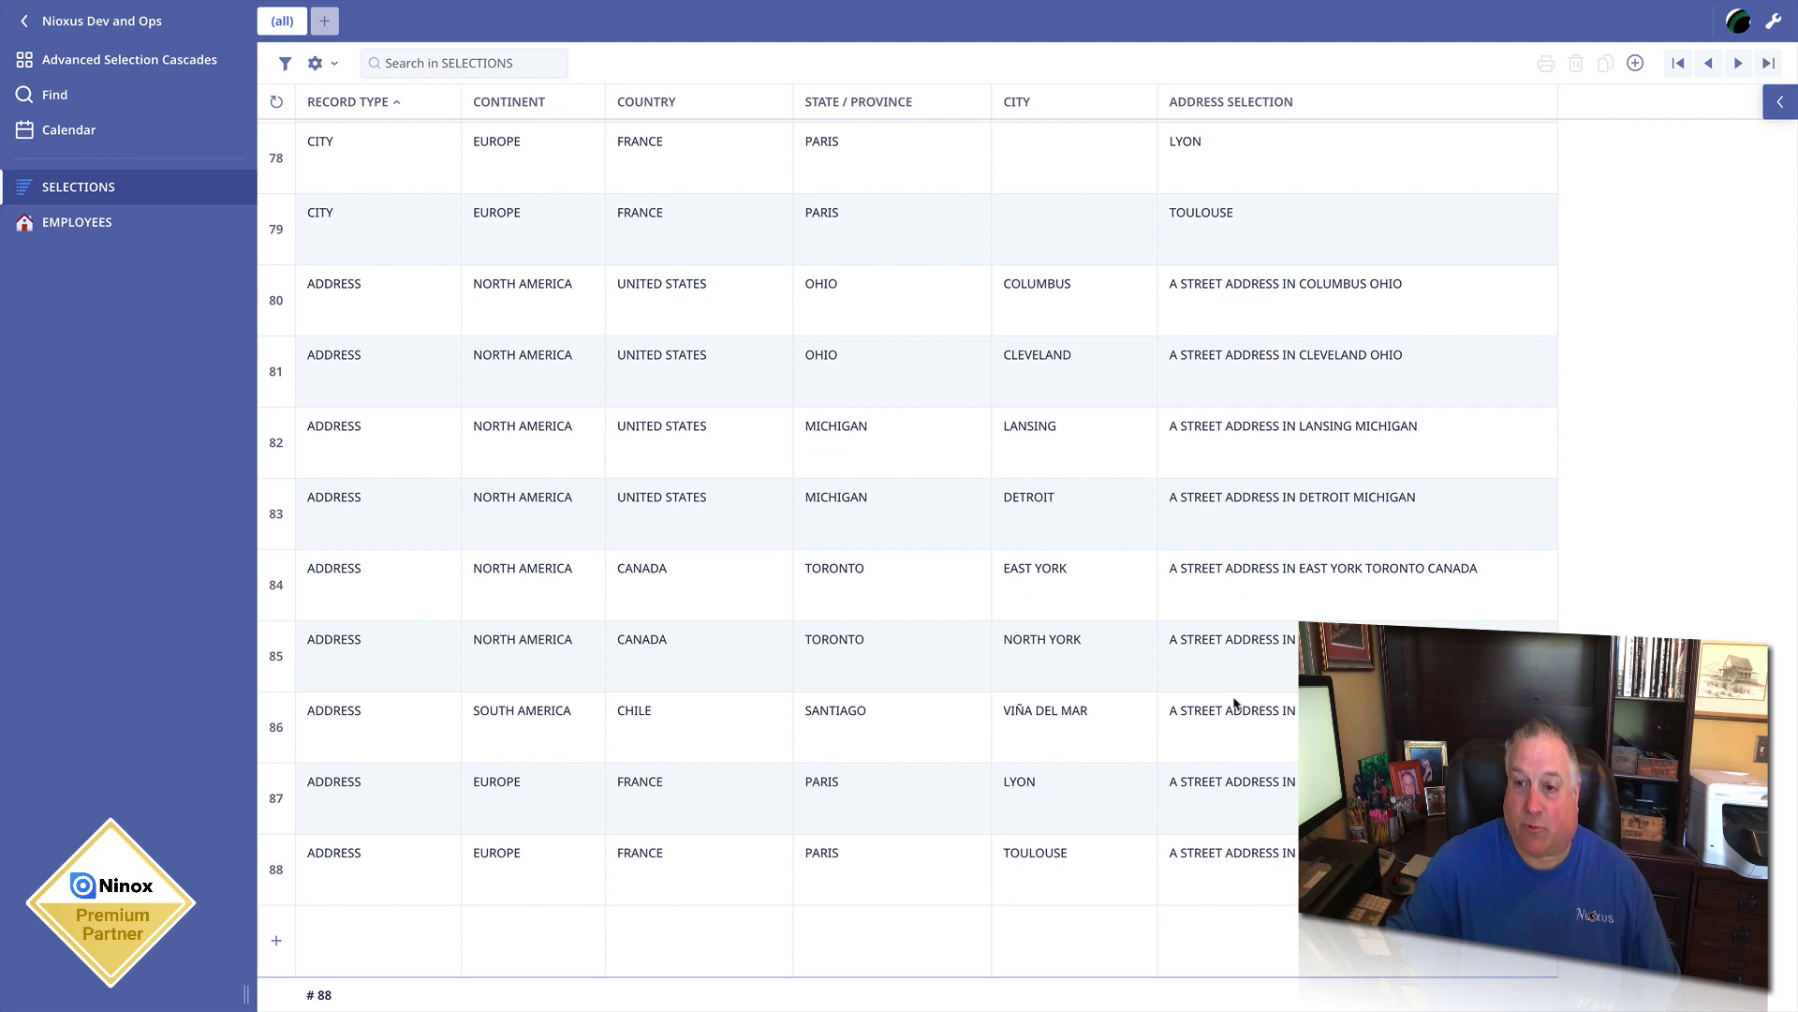
scroll(783, 333, "up", 6)
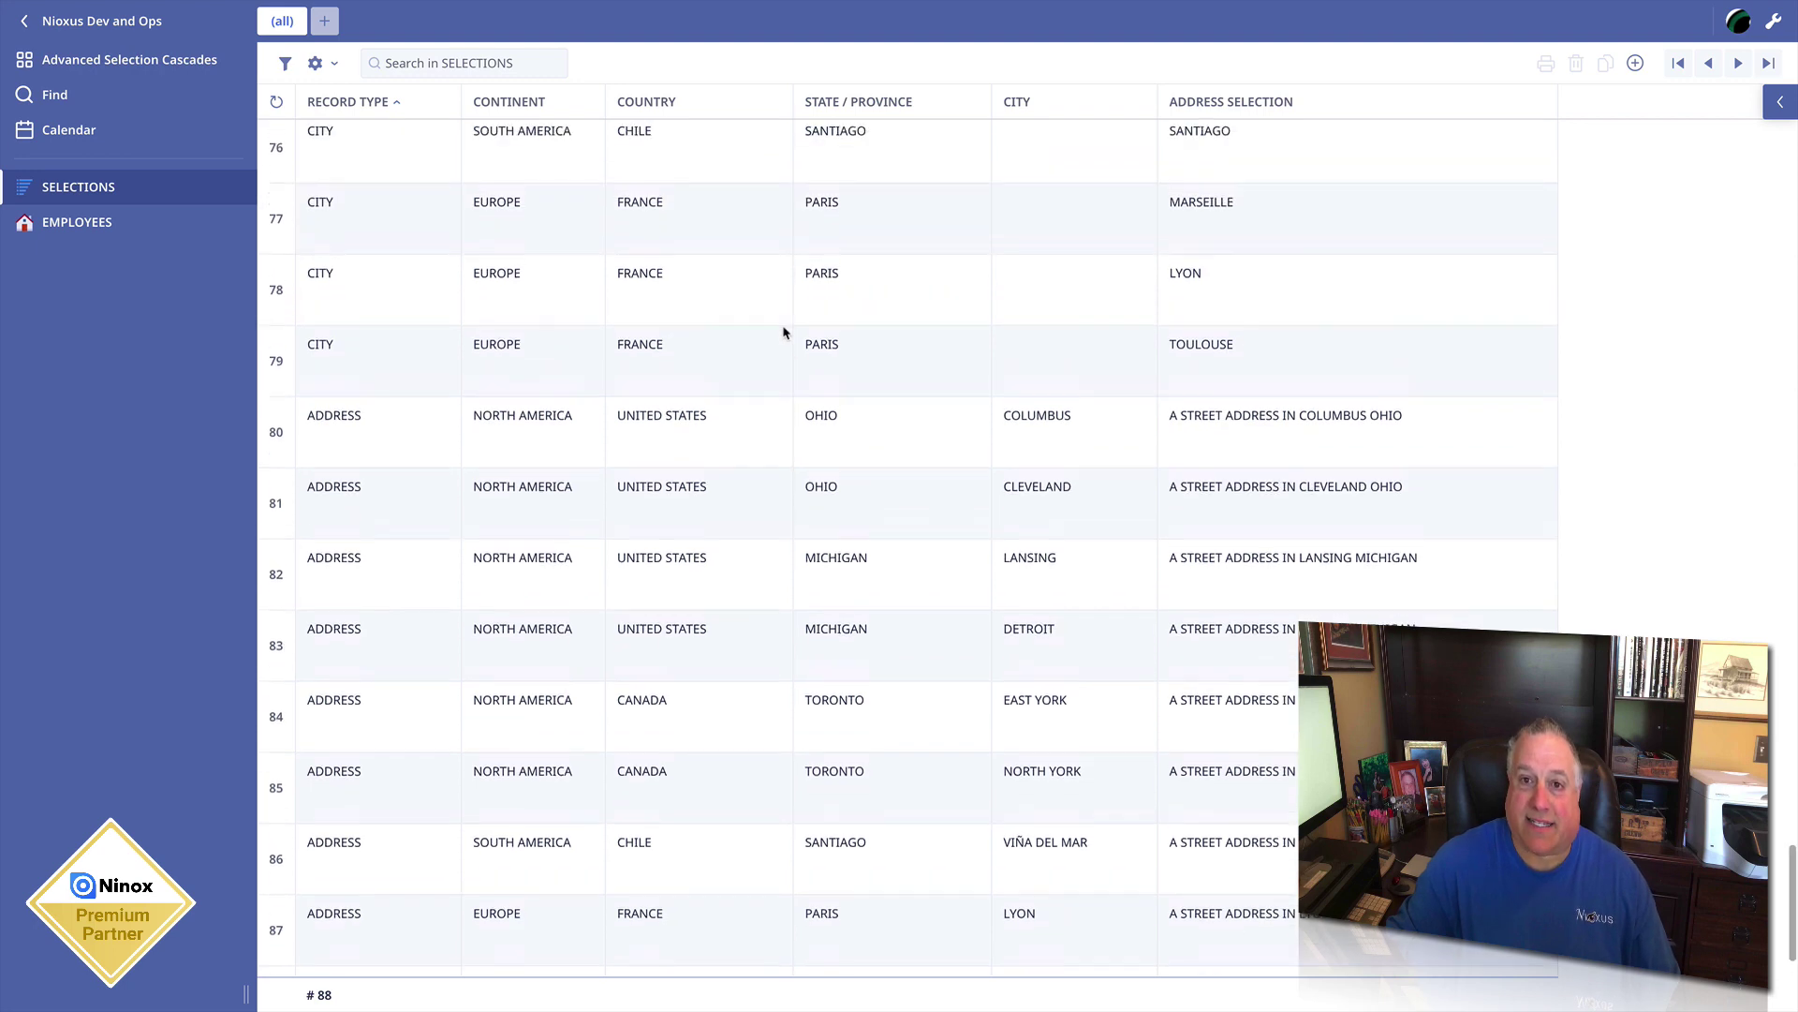
scroll(783, 333, "up", 20)
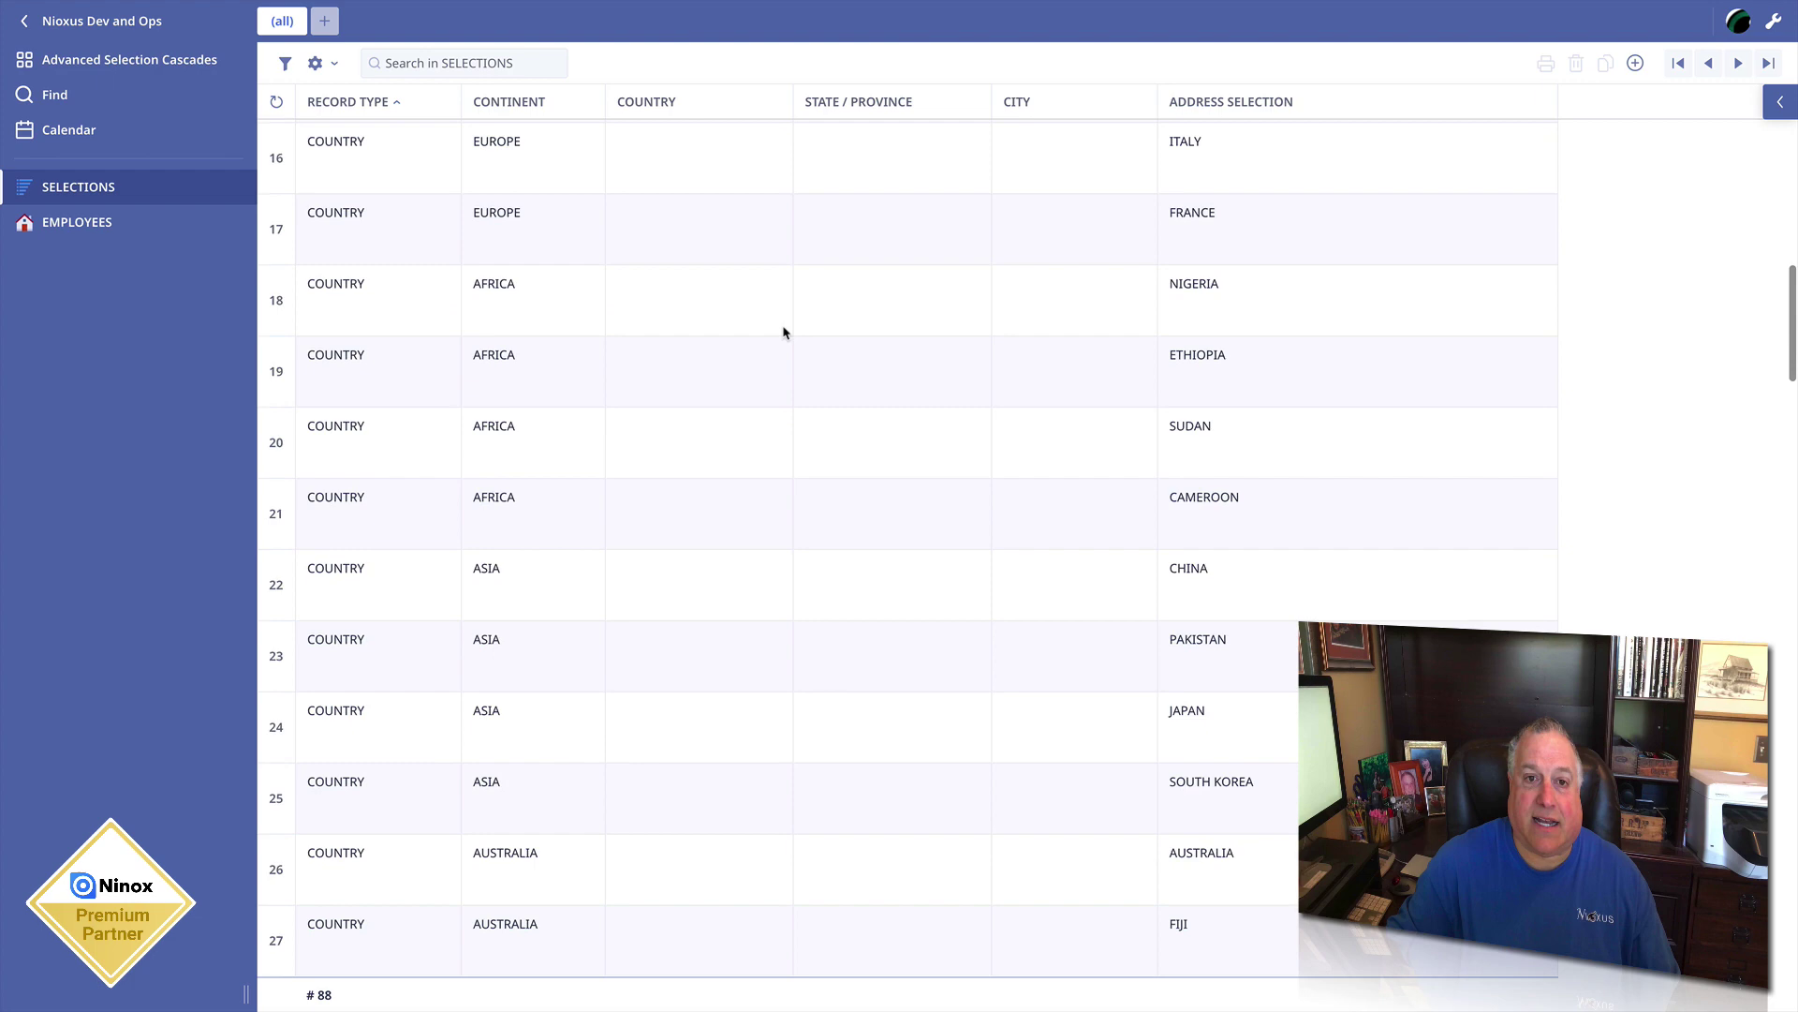
scroll(784, 333, "up", 8)
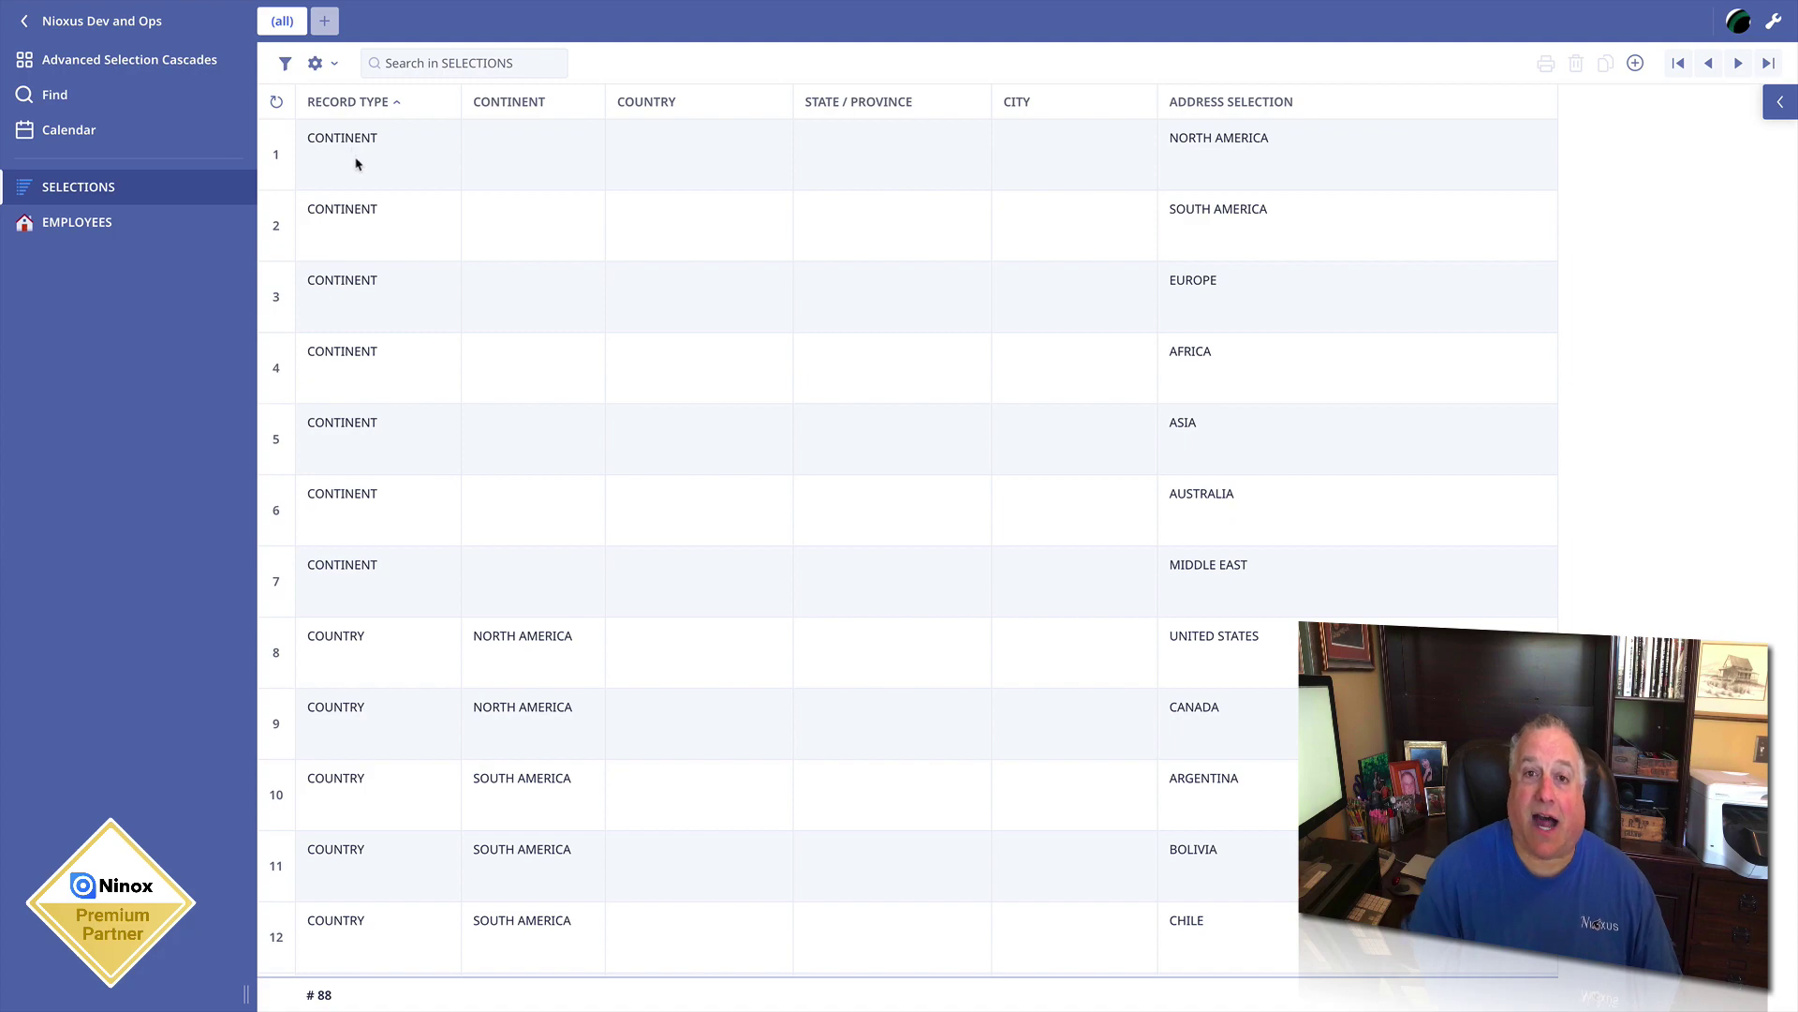
scroll(356, 162, "down", 15)
scroll(356, 164, "down", 20)
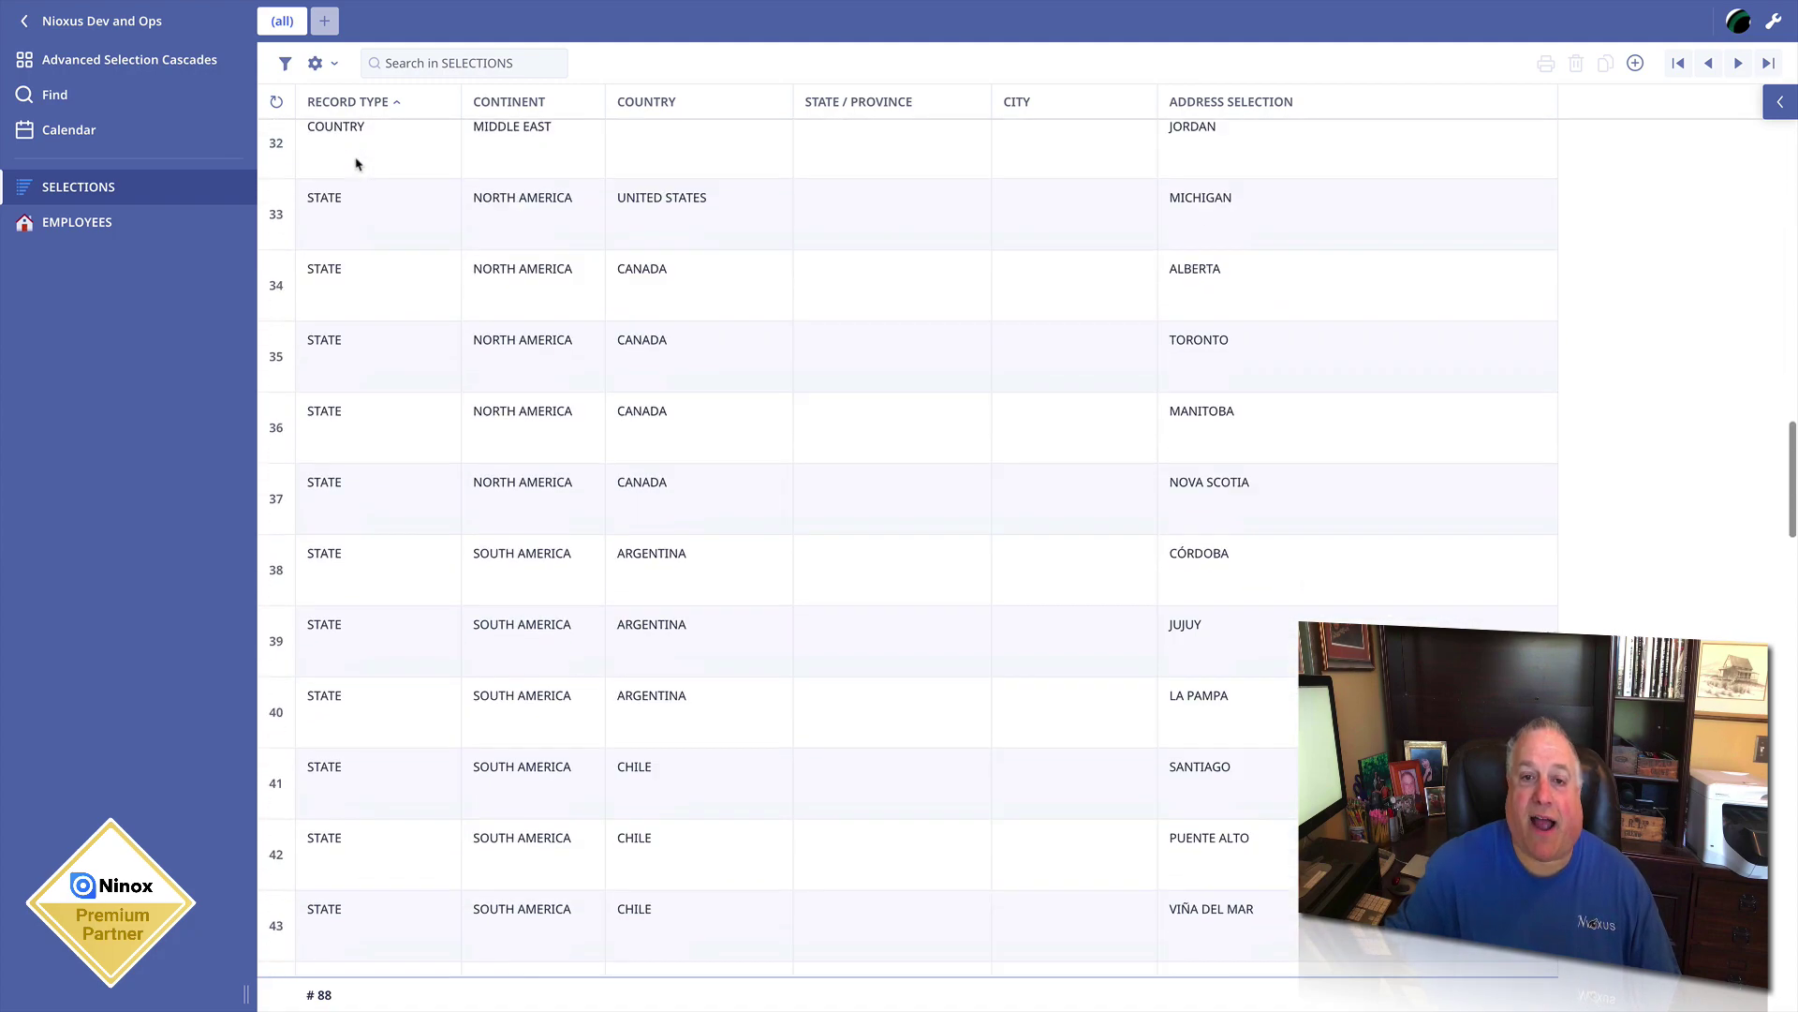
scroll(356, 164, "down", 15)
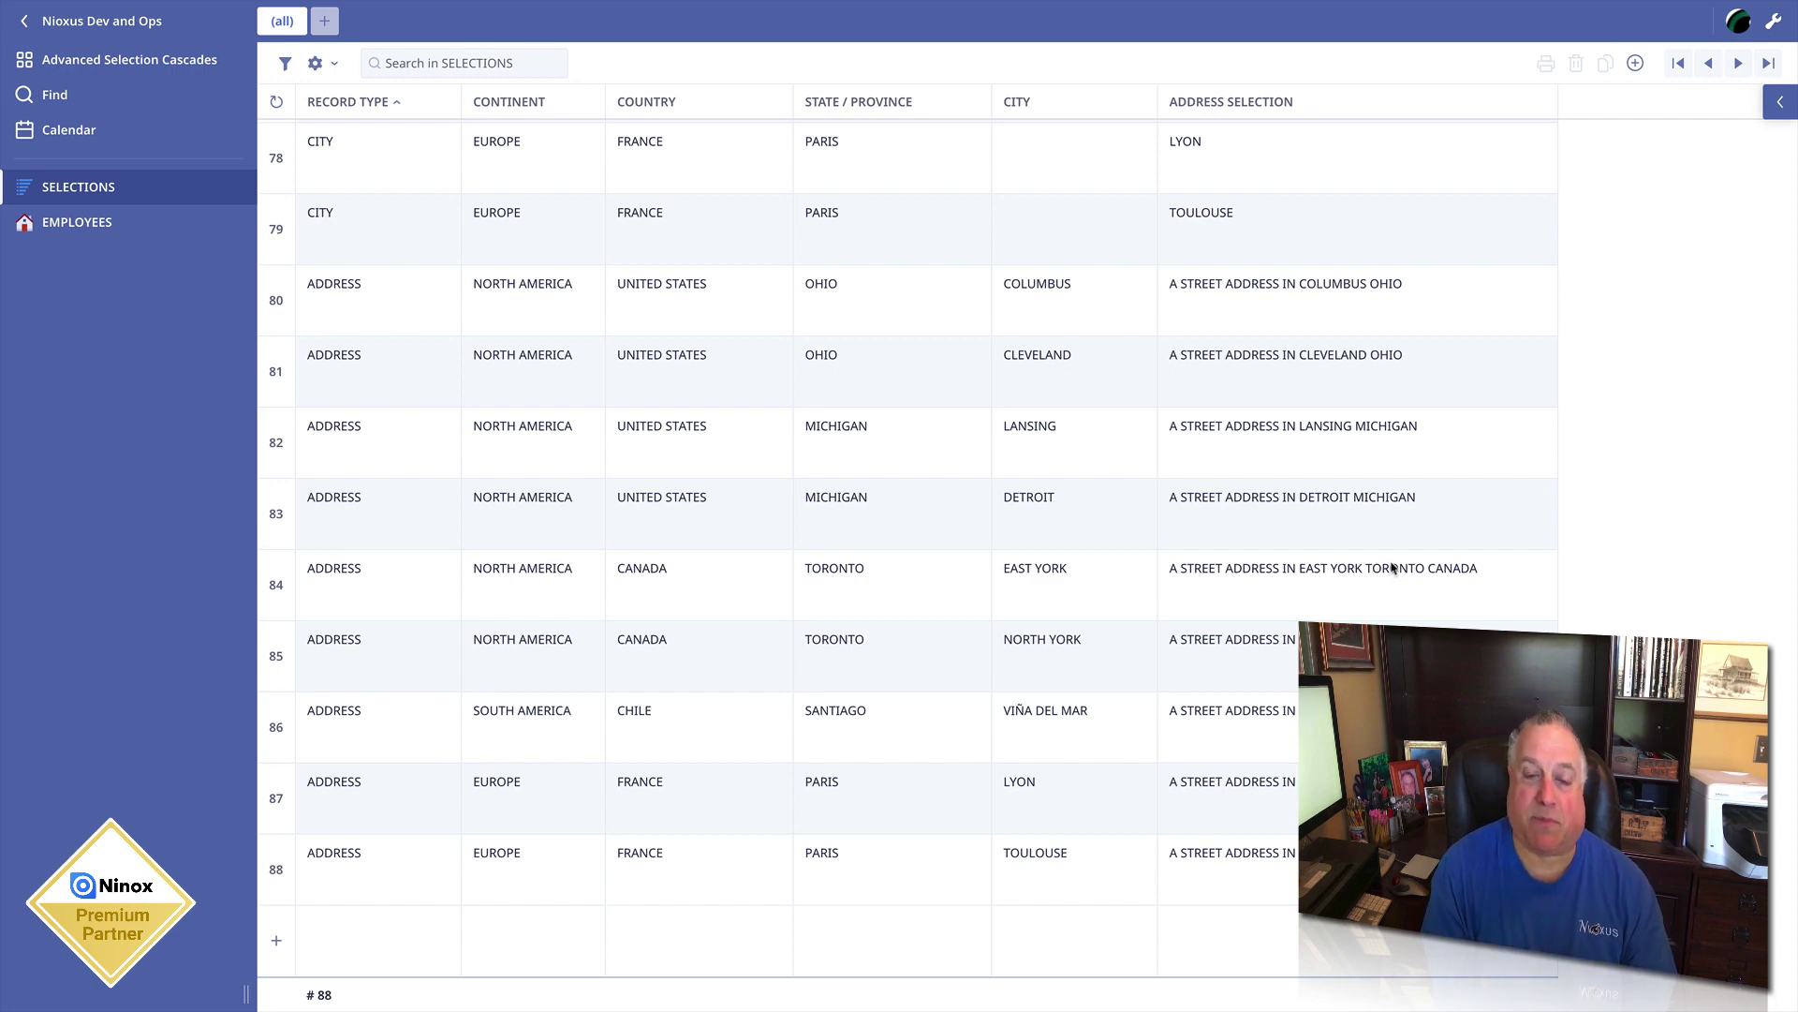
scroll(512, 351, "up", 20)
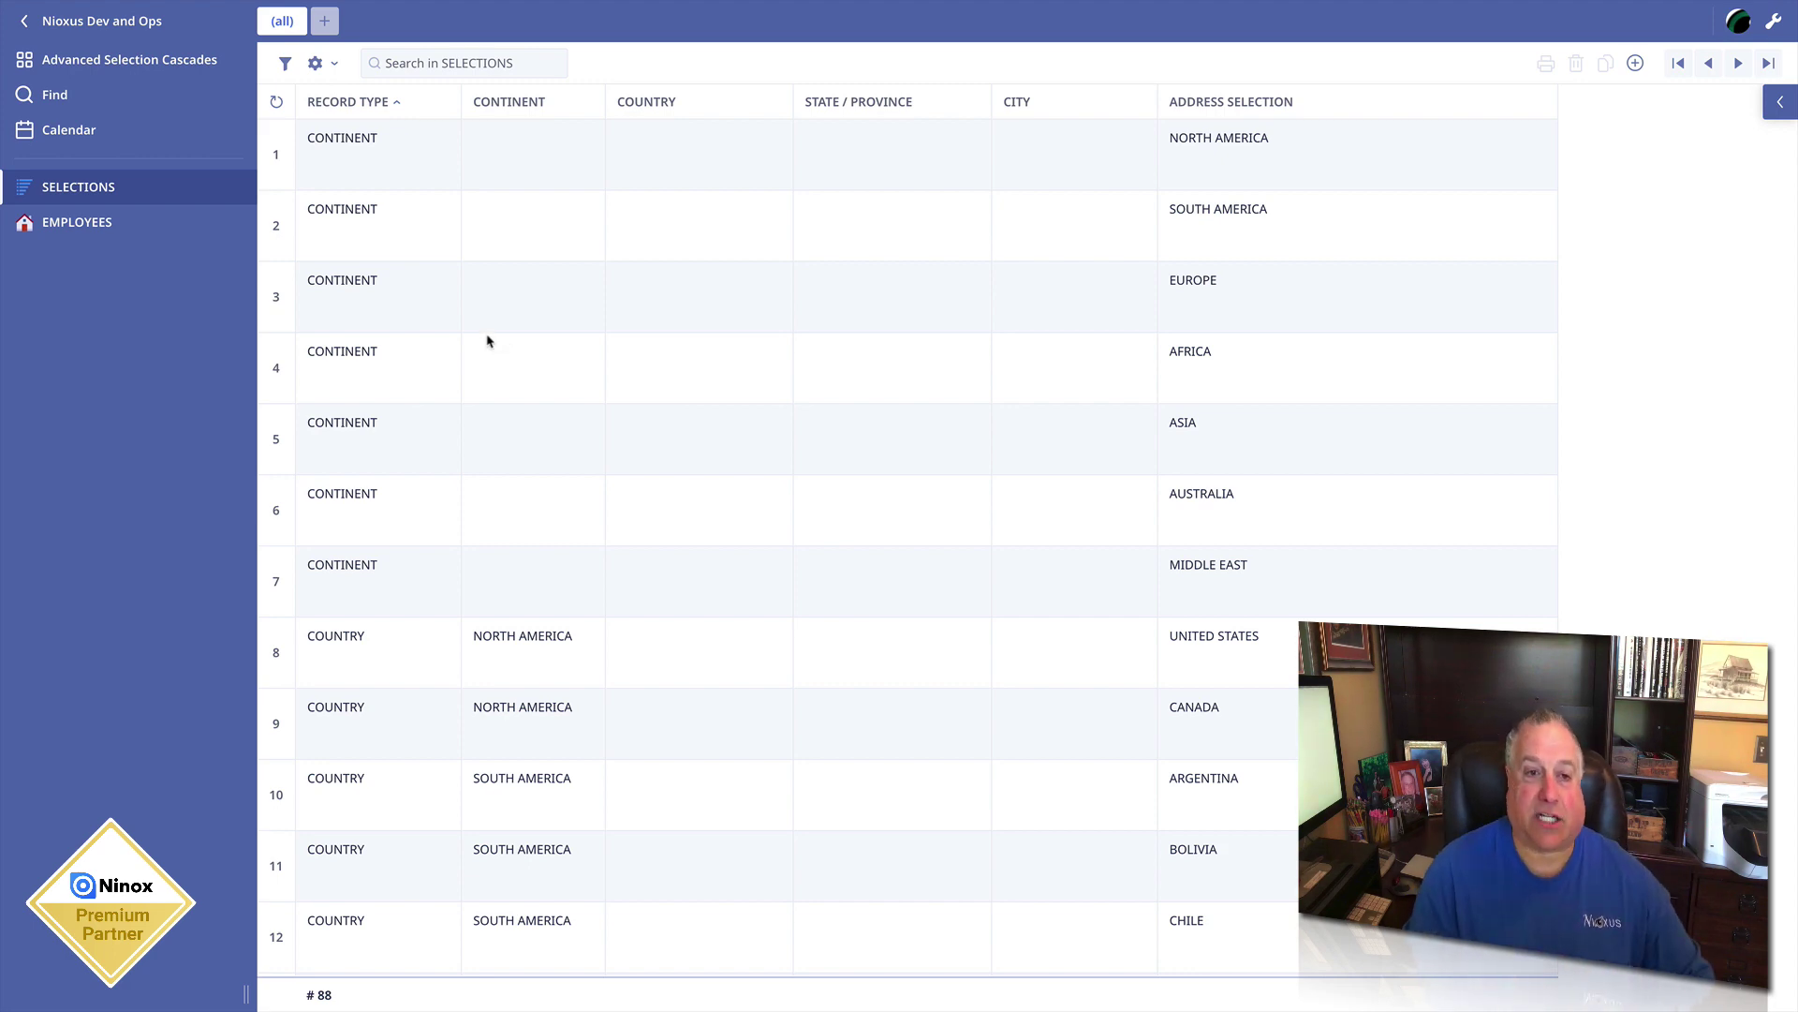
Open the CONTINENT record EUROPE (row 3) and select its Address Selection text
left_click(386, 303)
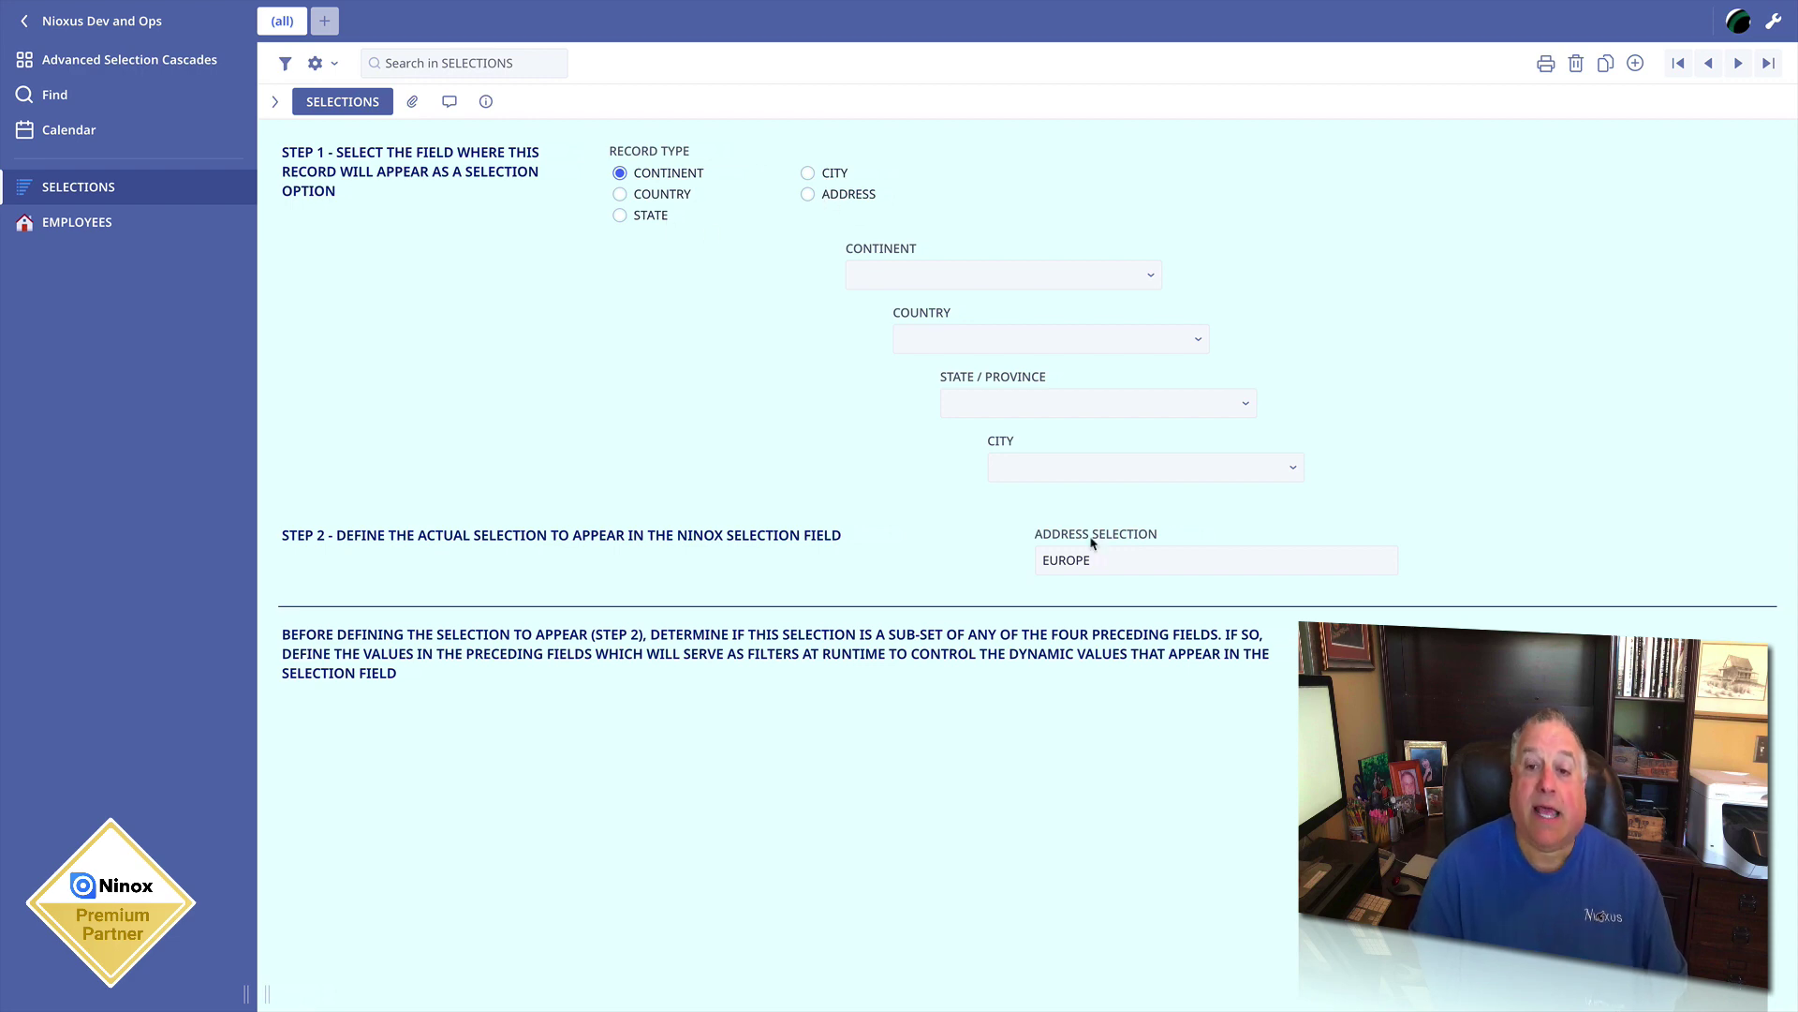
left_click_drag(1101, 565, 1034, 567)
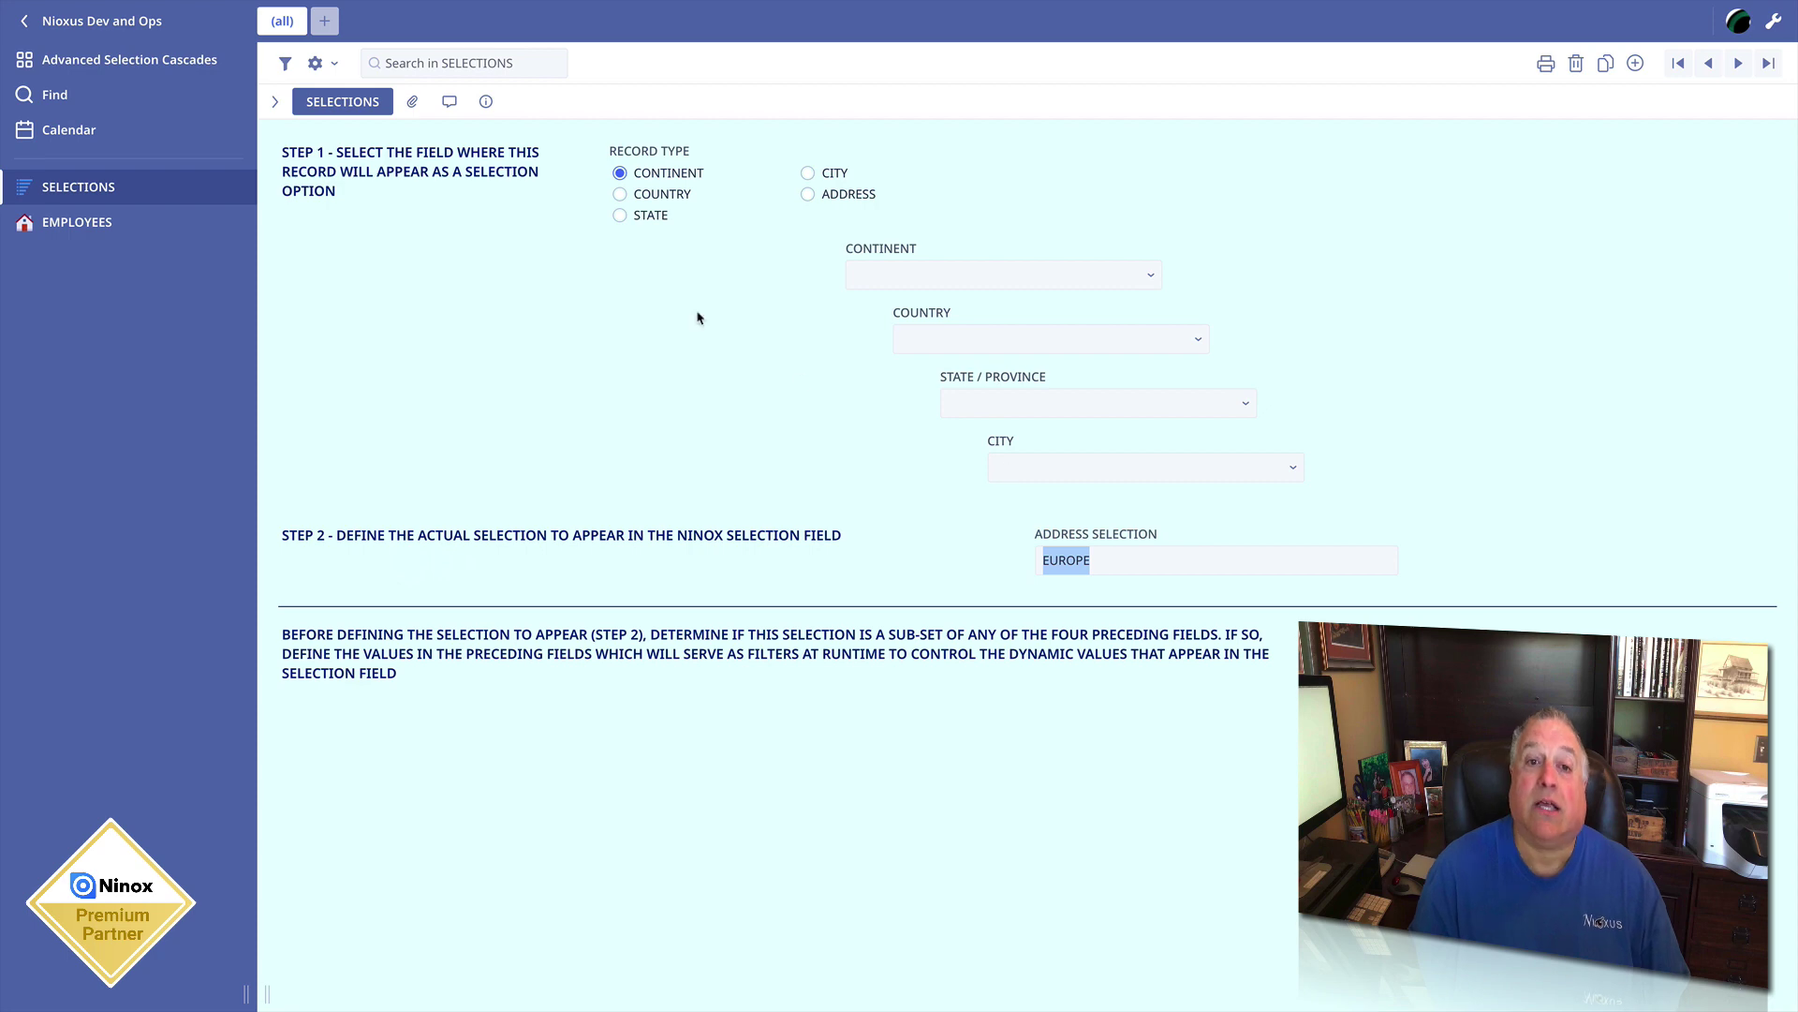
Change the record type to Address and enter 'Other Address in Columbus Ohio' as its value
left_click(809, 196)
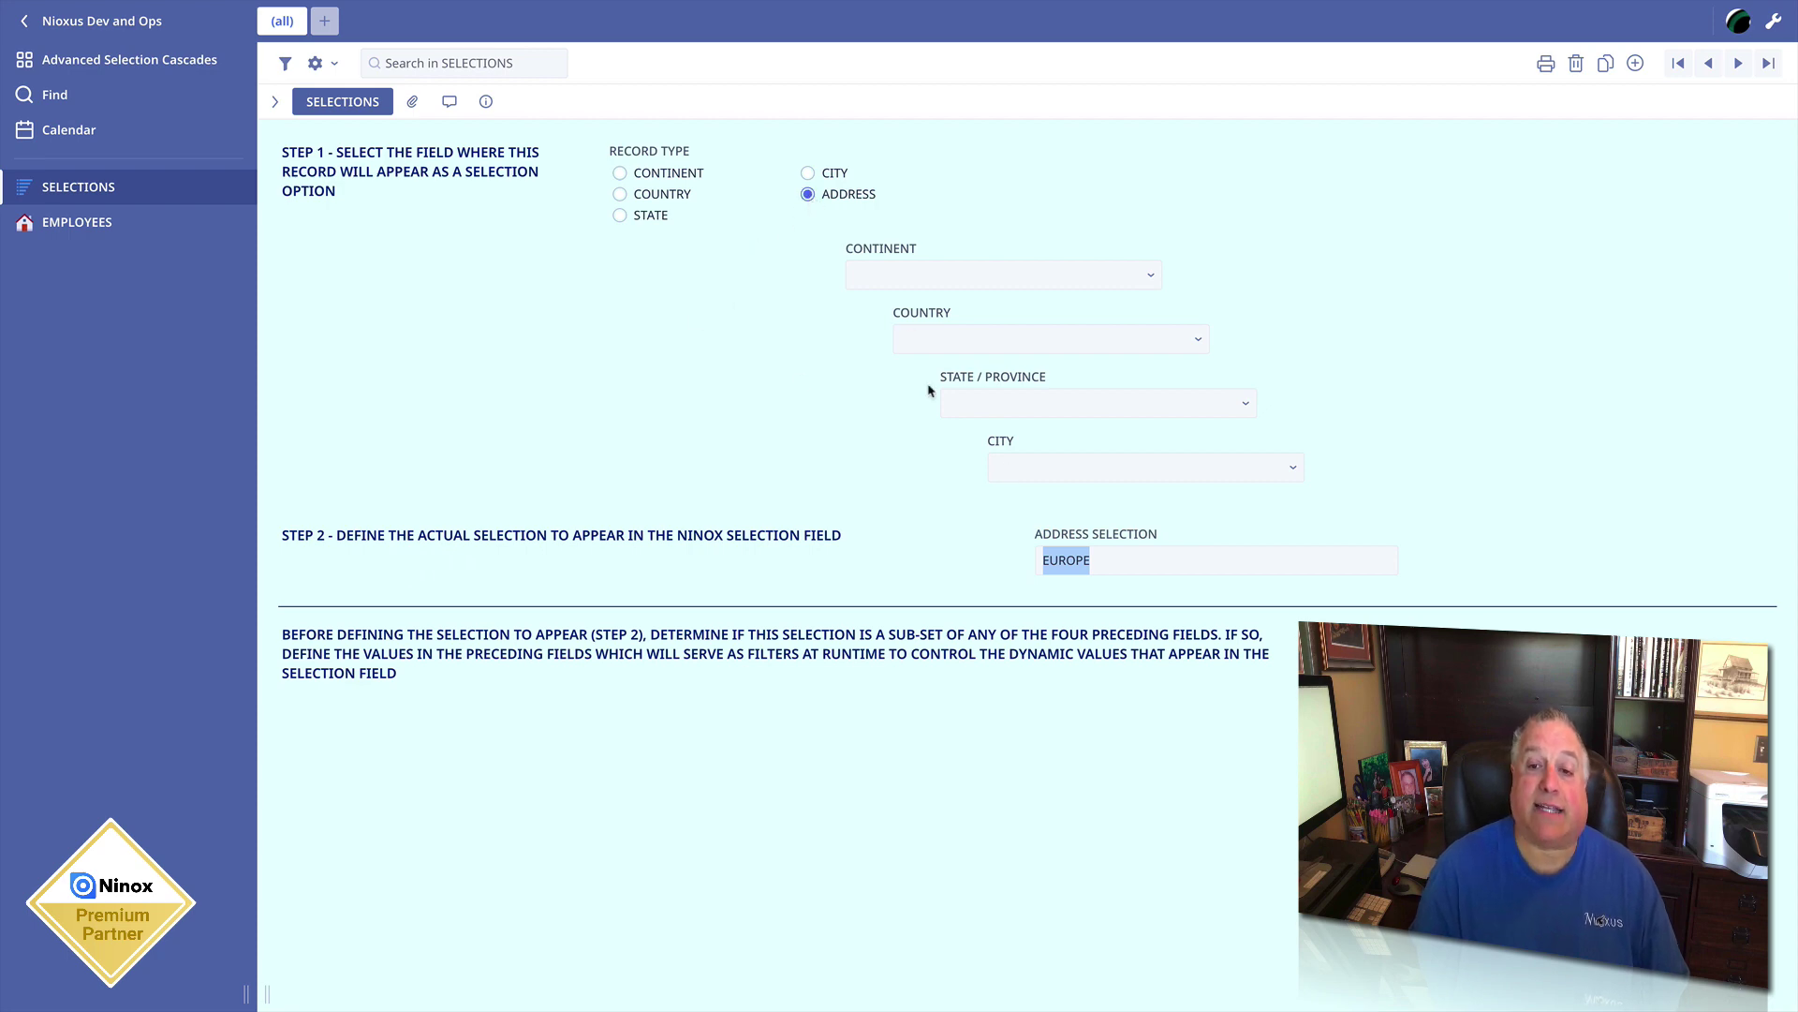
left_click(1109, 562)
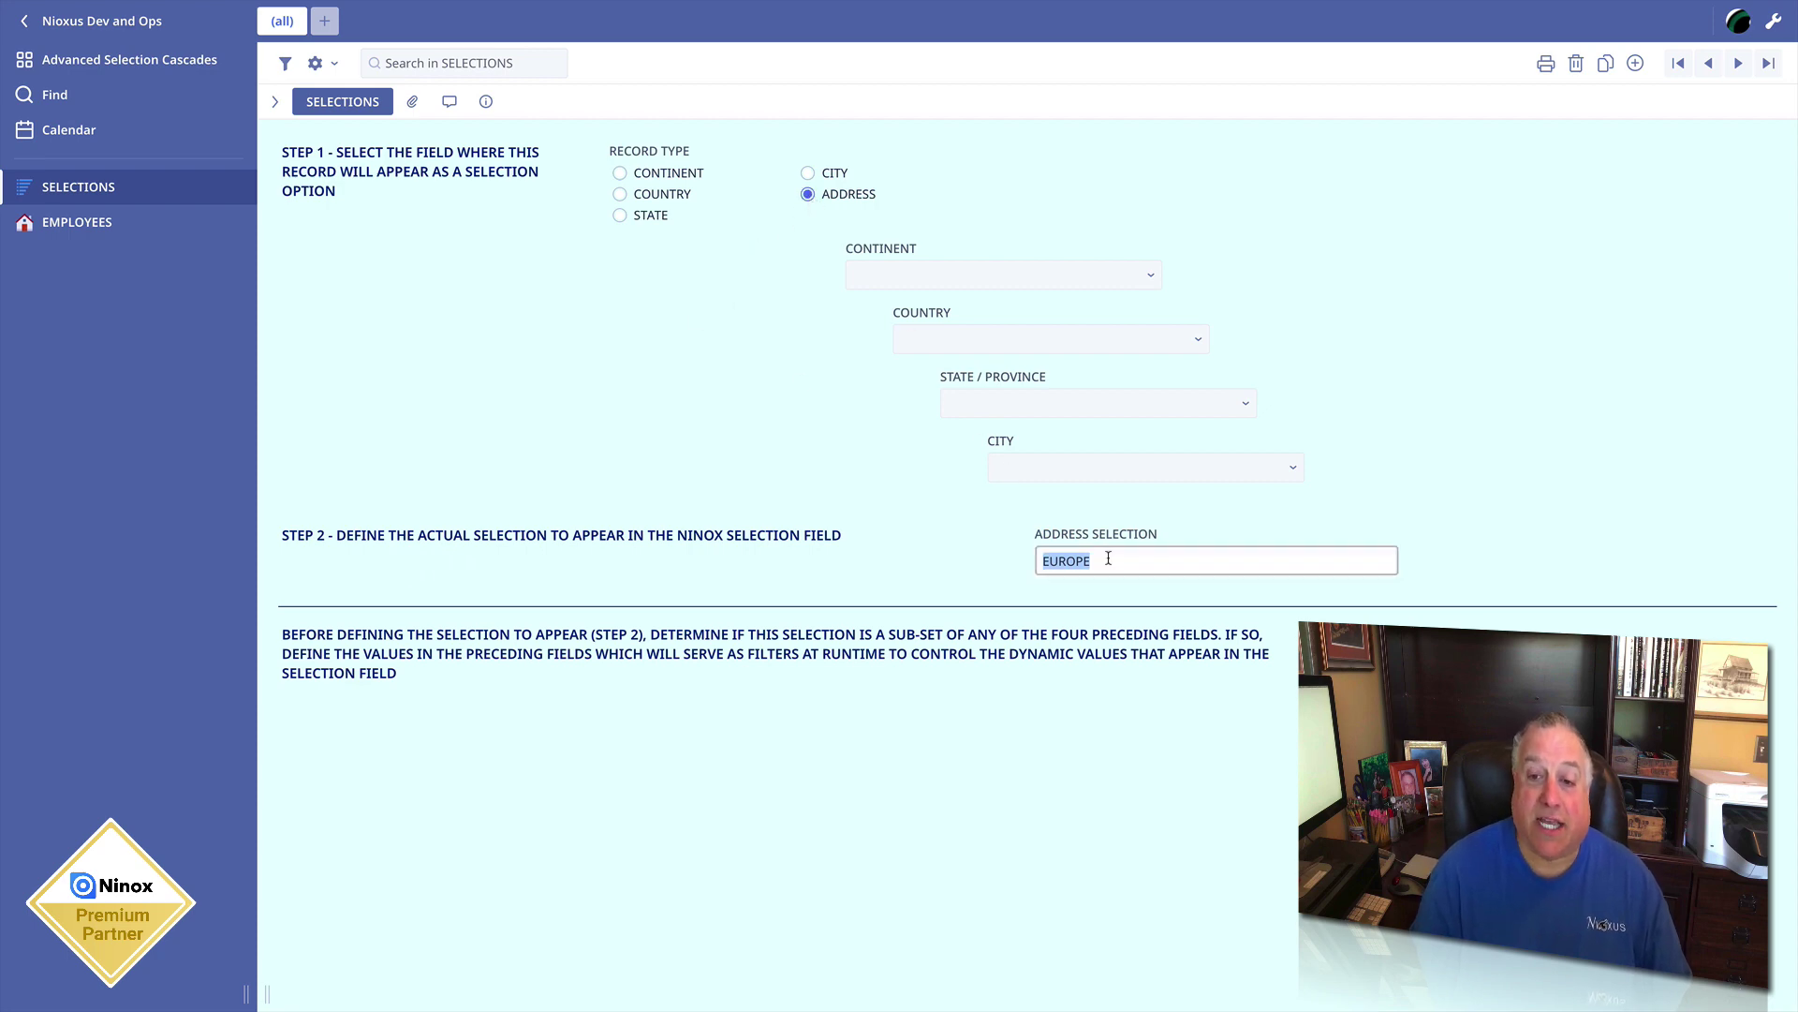
type("Ot")
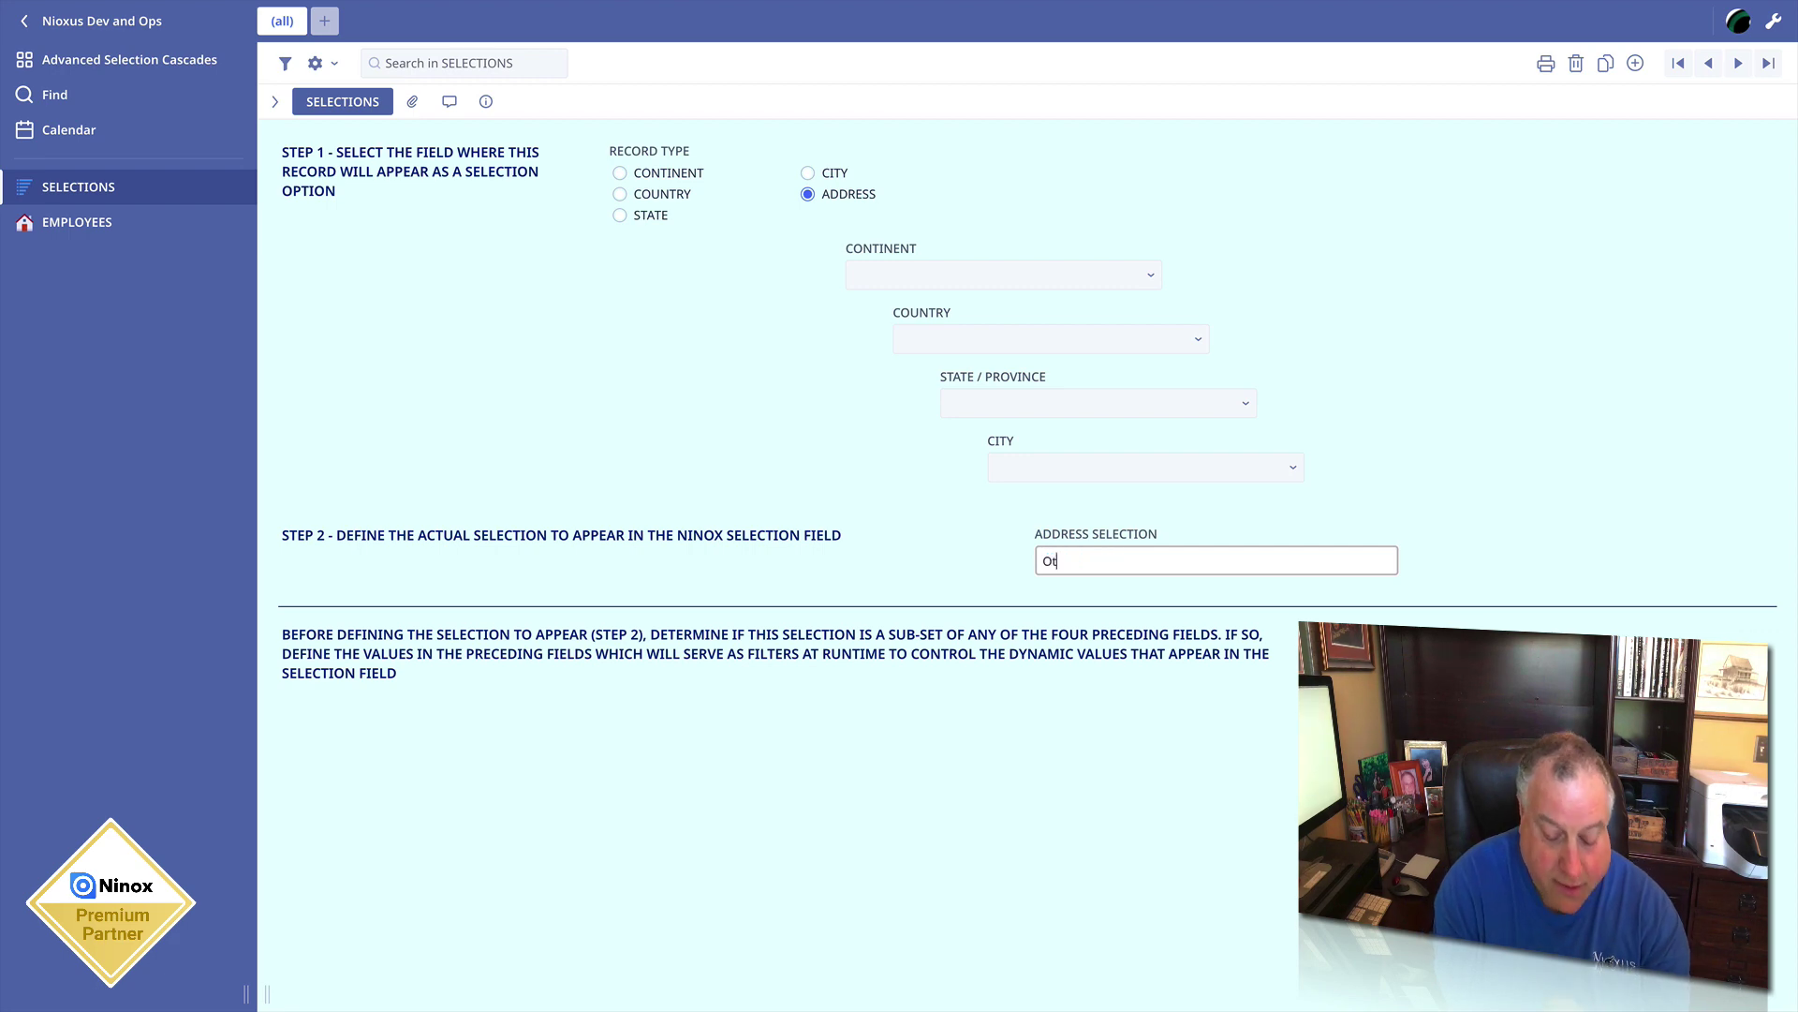
type("her Address ")
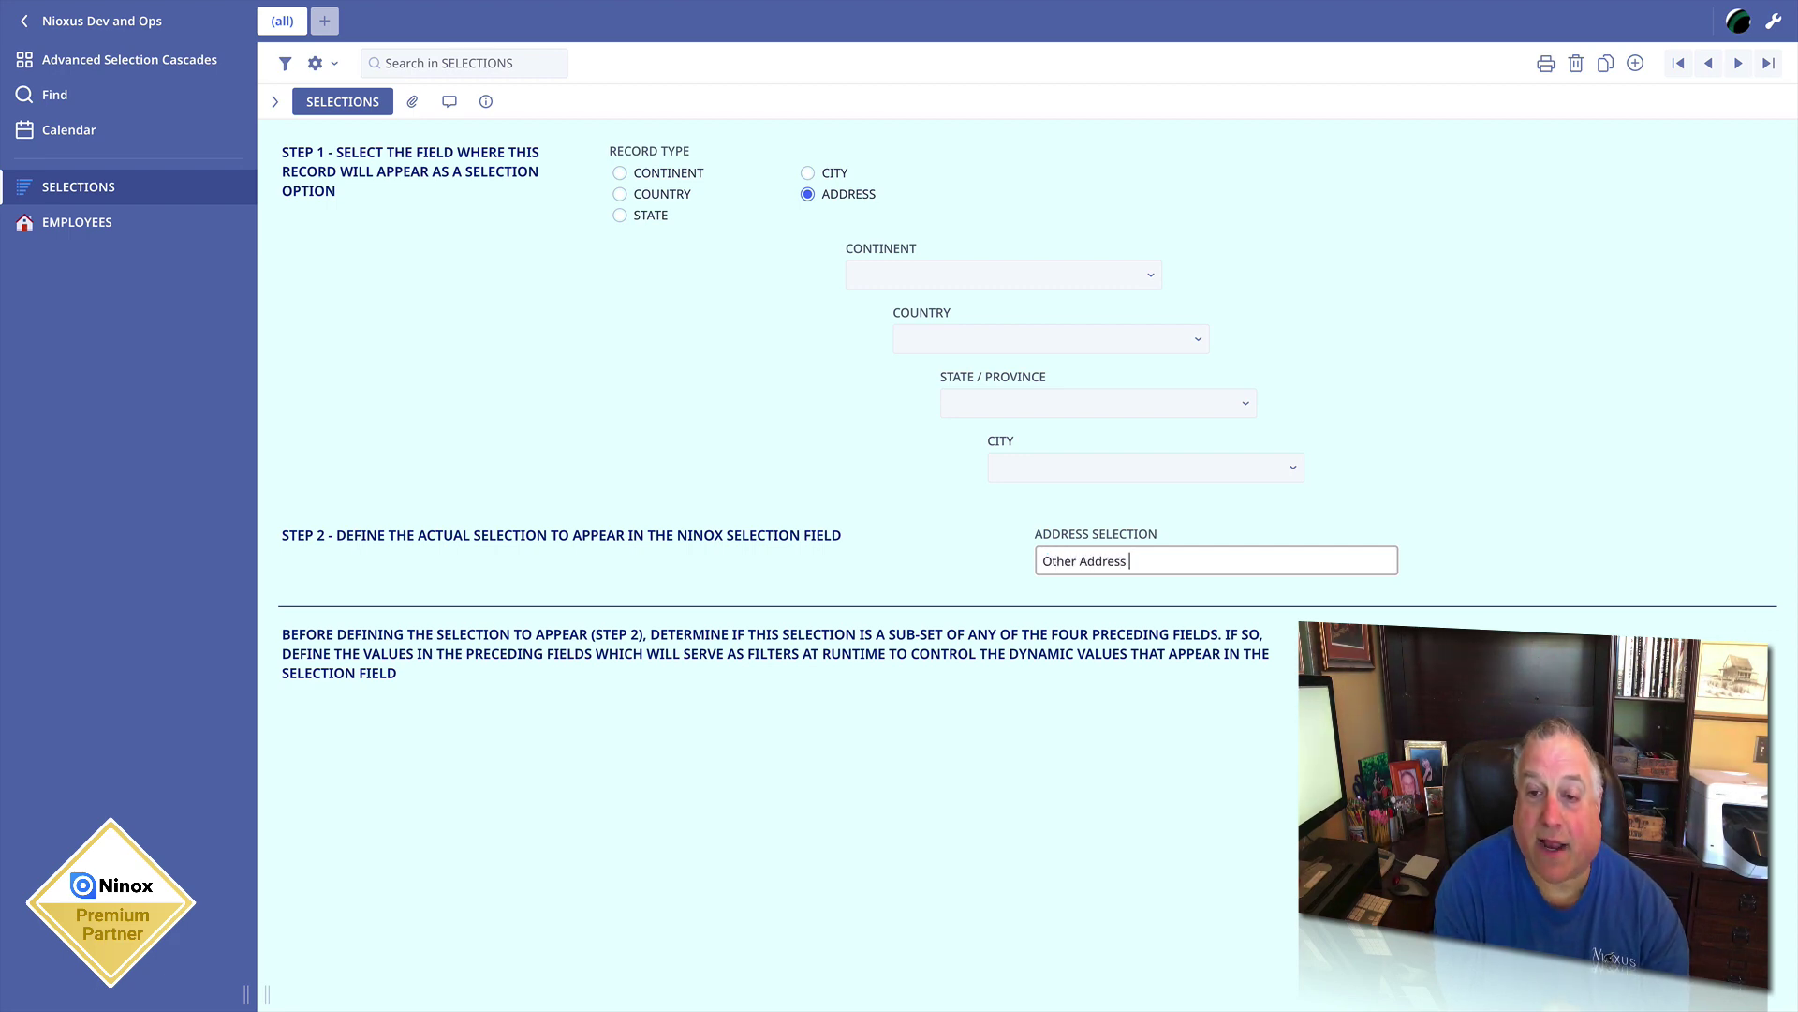
type("in Colujm")
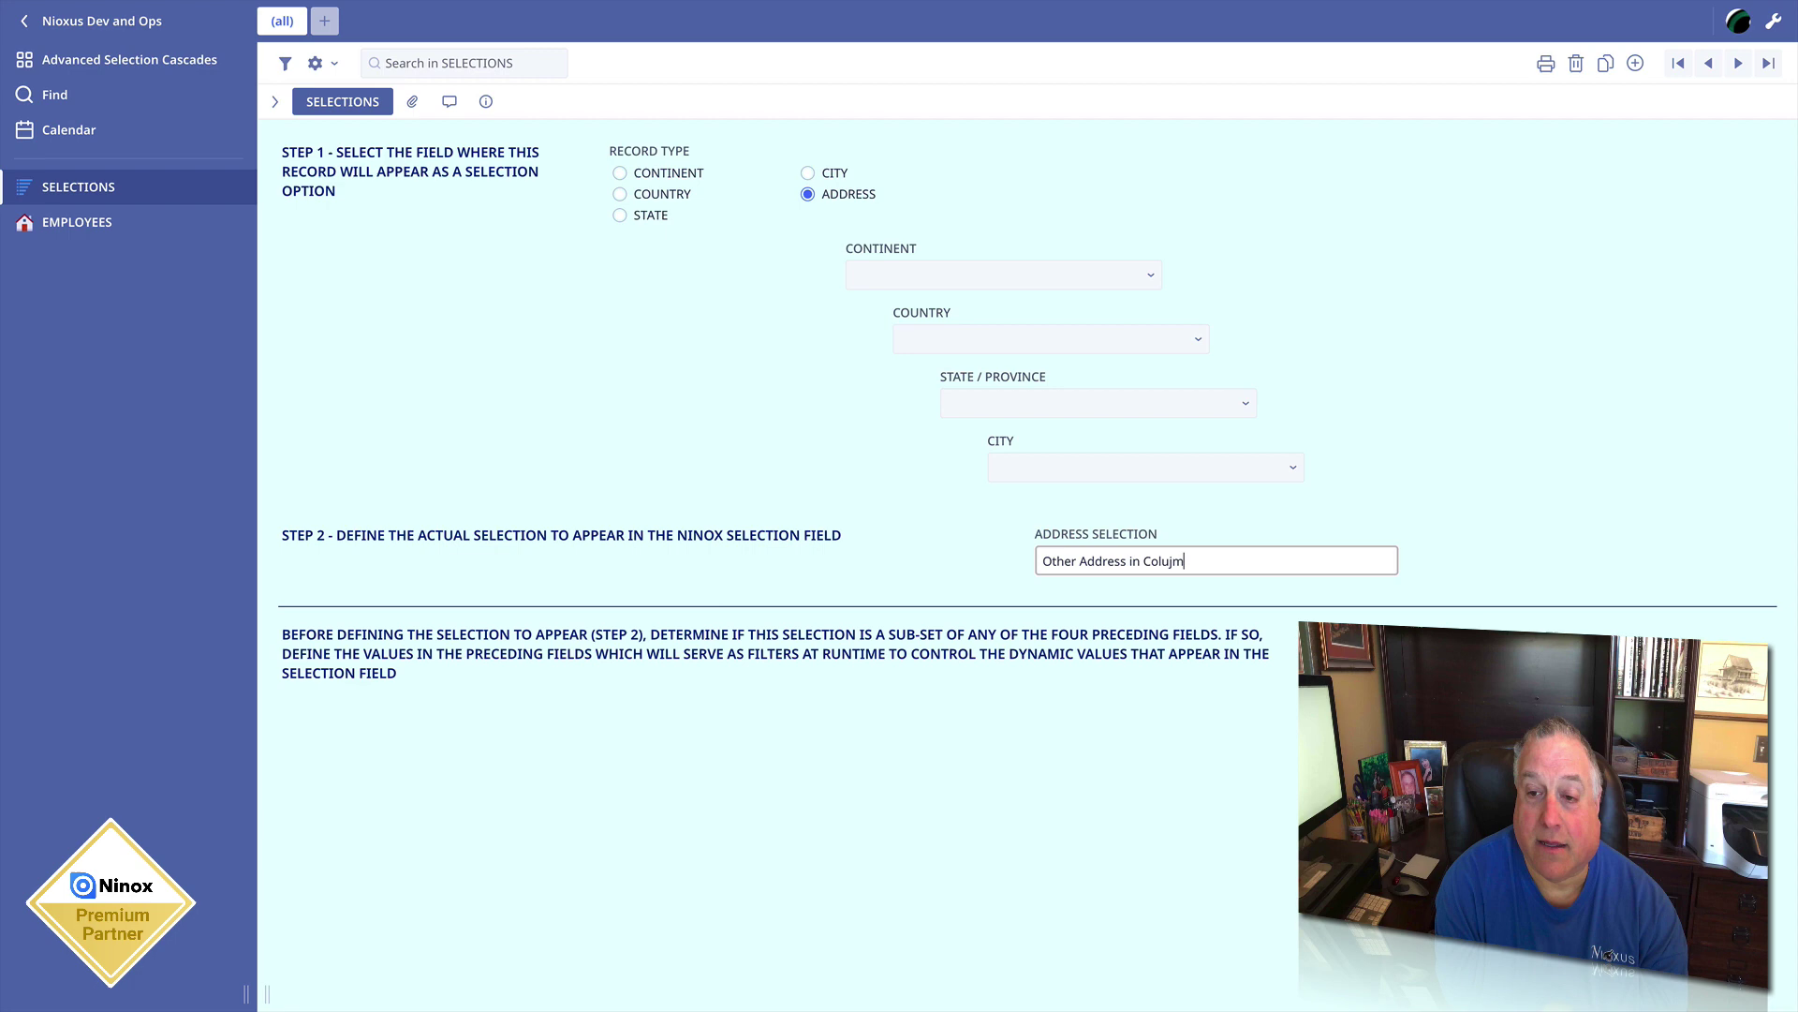
key("BackSpace")
key("BackSpace")
type("mbus Ohio")
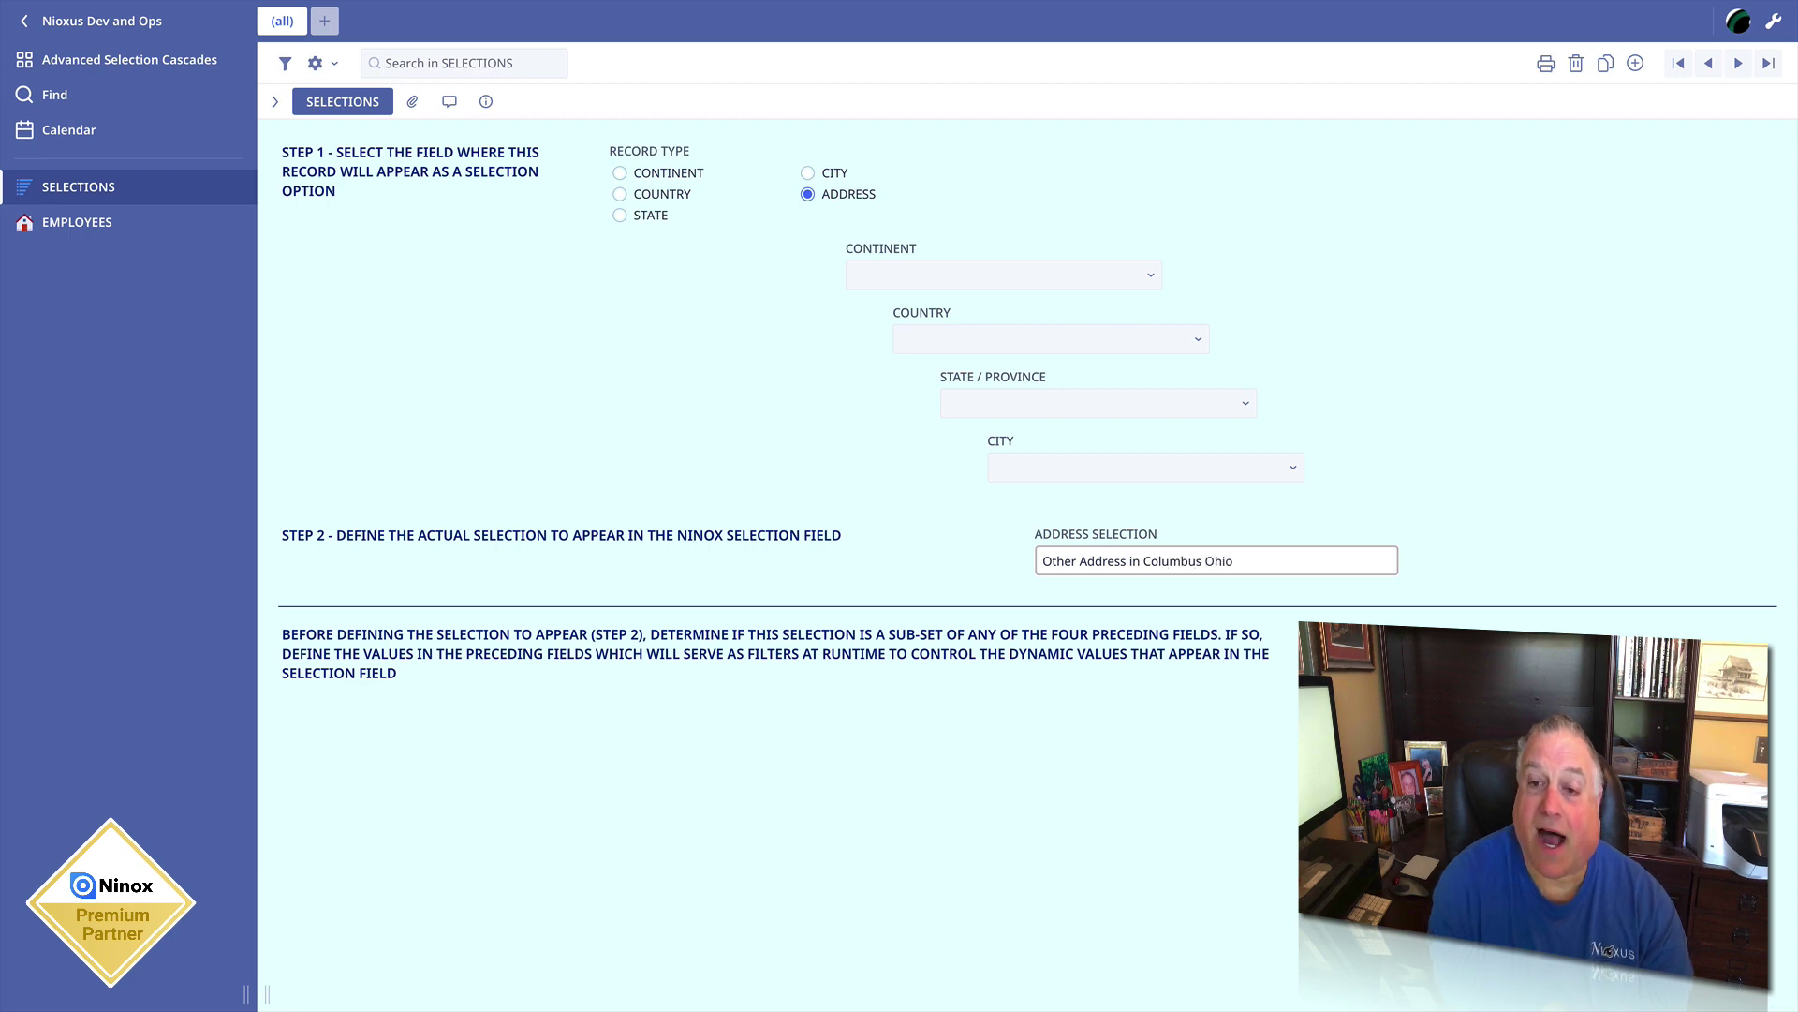
Set its filters to NORTH AMERICA, UNITED STATES, OHIO and COLUMBUS
left_click(860, 276)
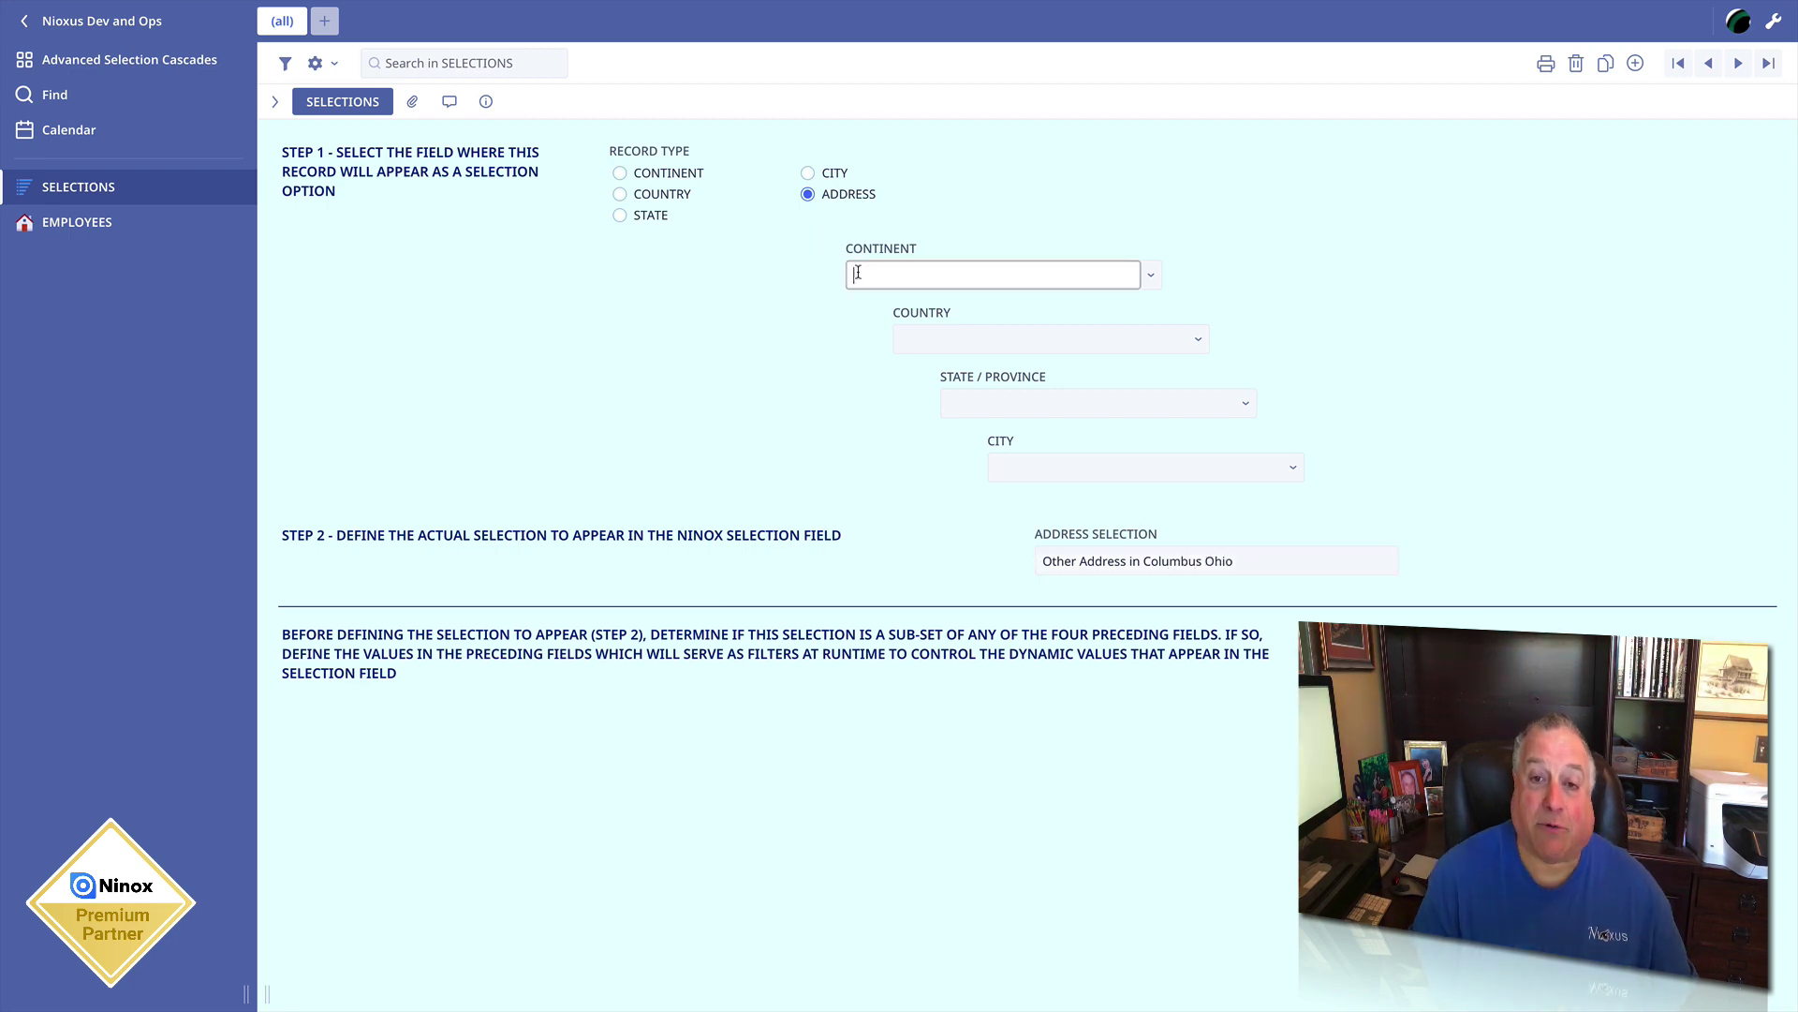
left_click(871, 333)
left_click(907, 341)
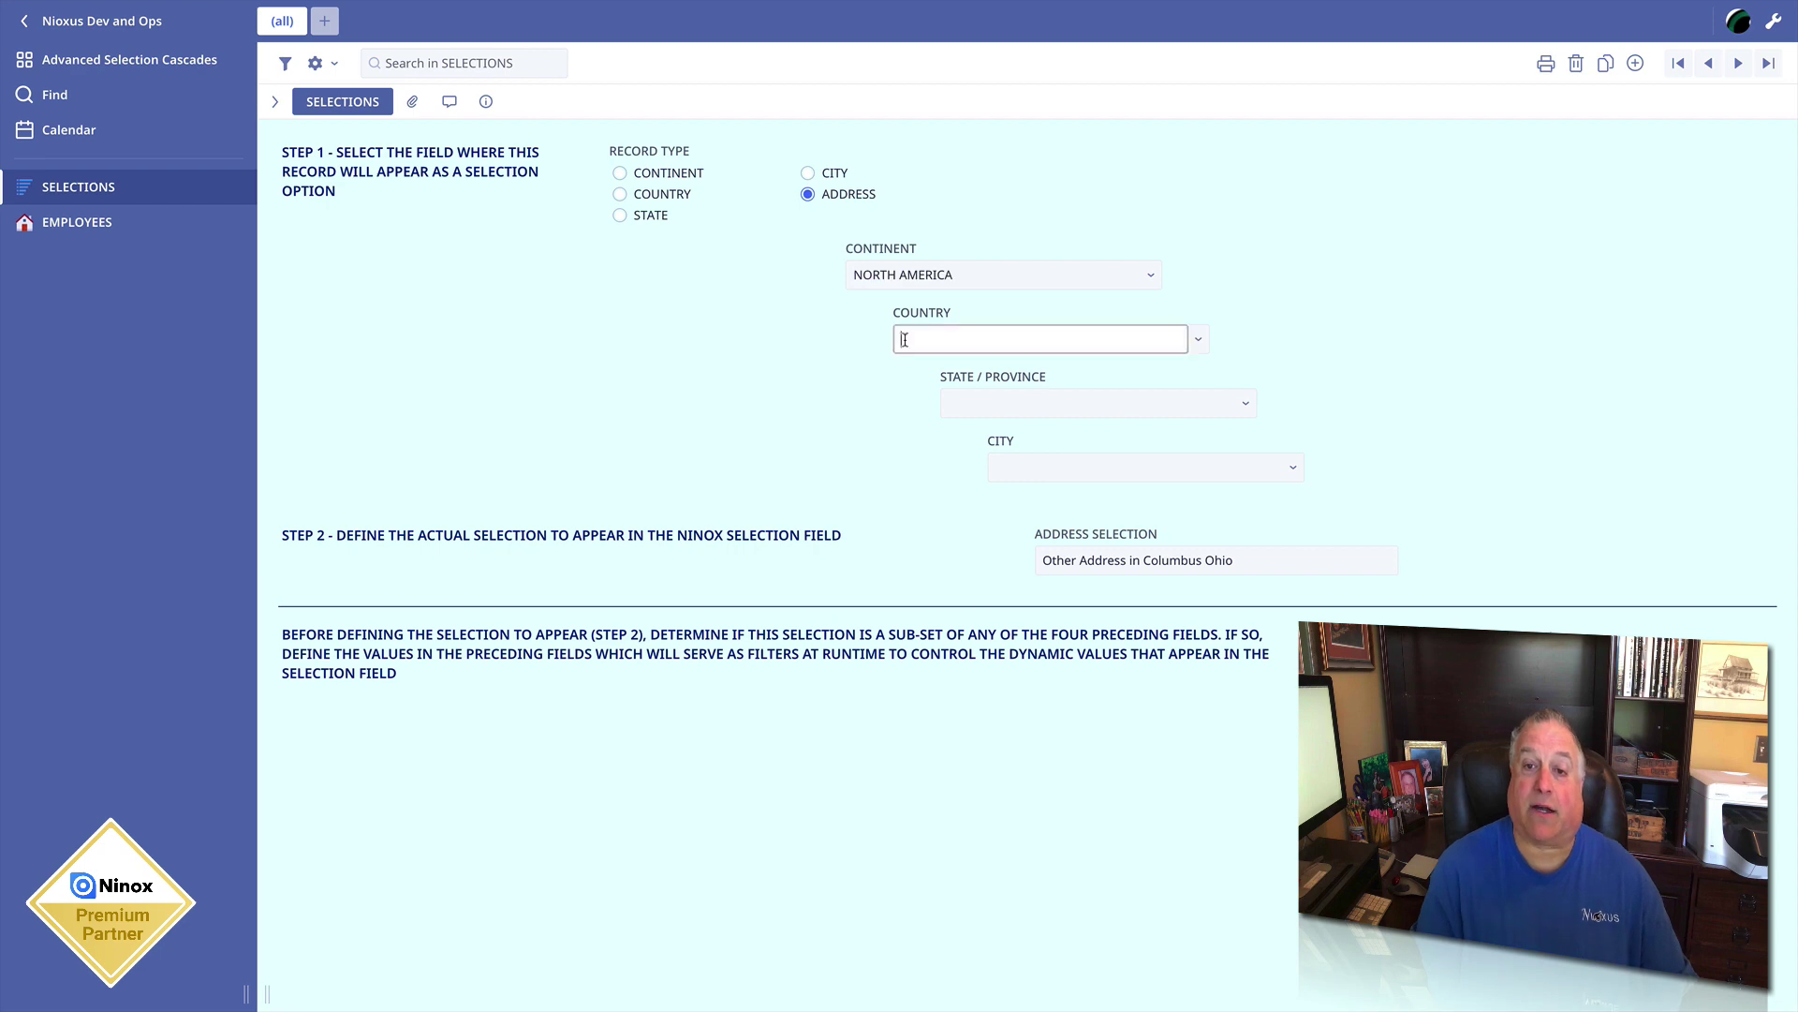
left_click(936, 397)
left_click(950, 404)
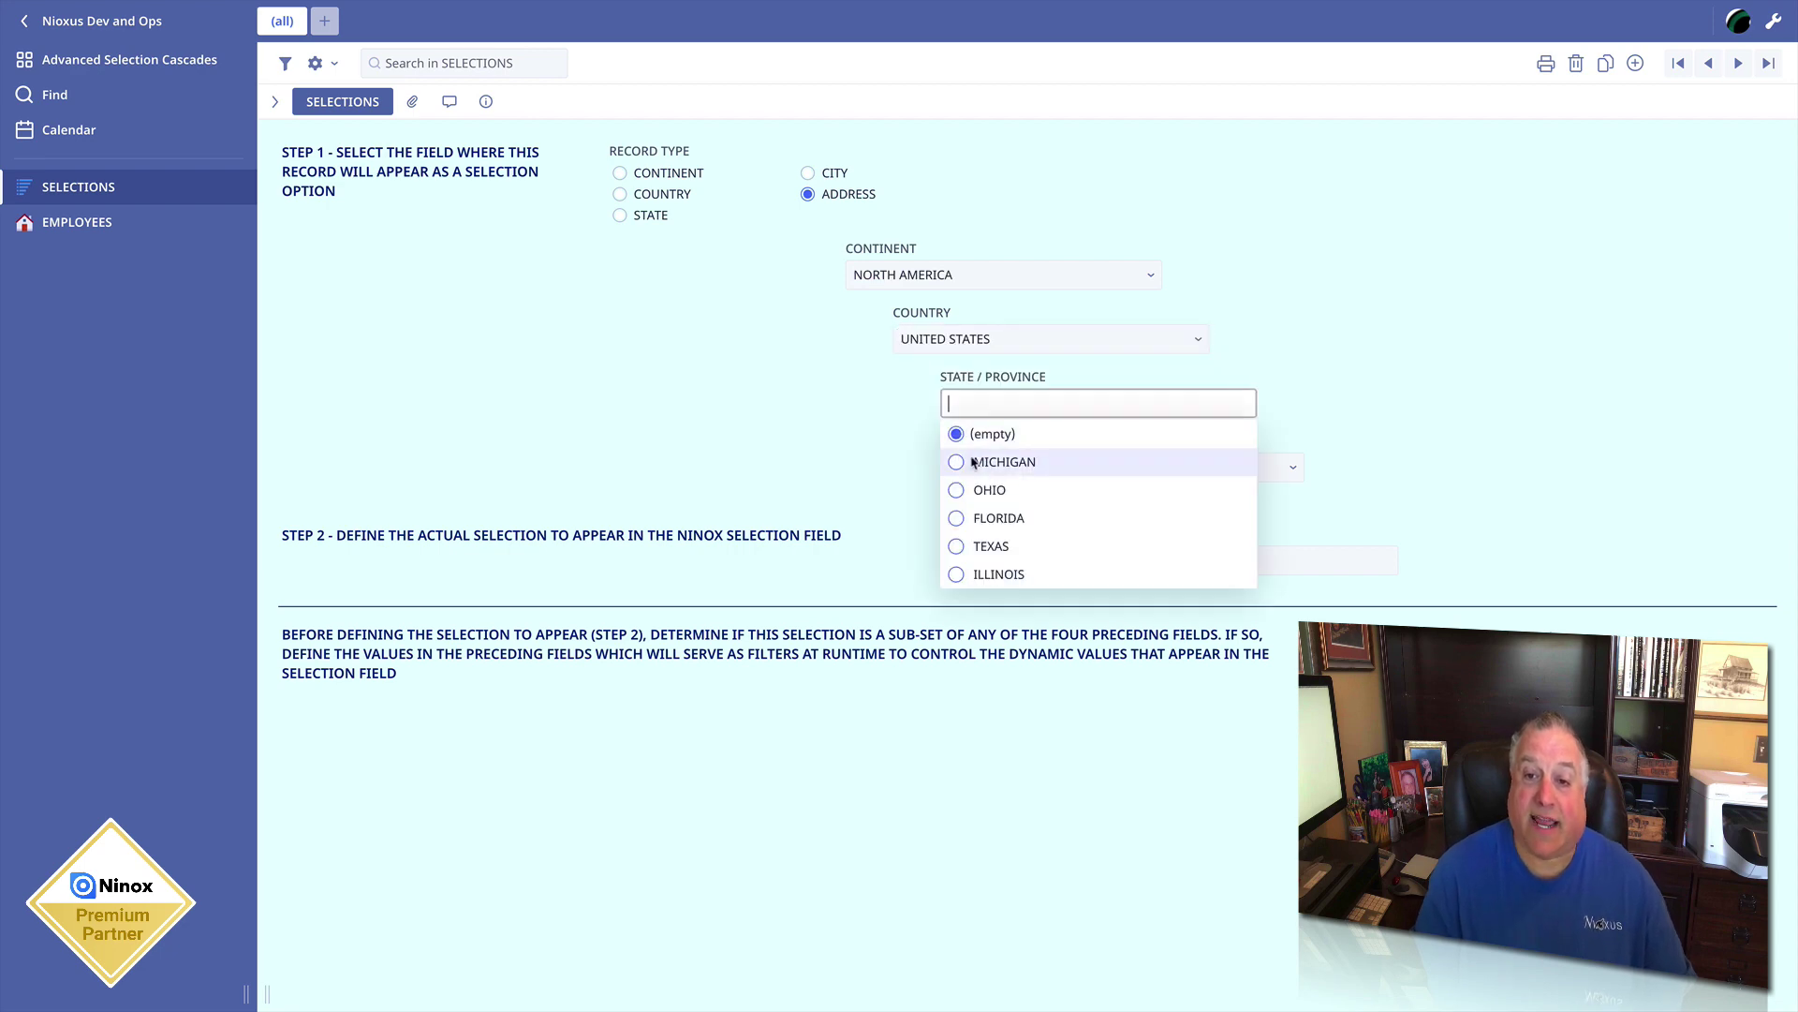
left_click(959, 493)
left_click(1011, 473)
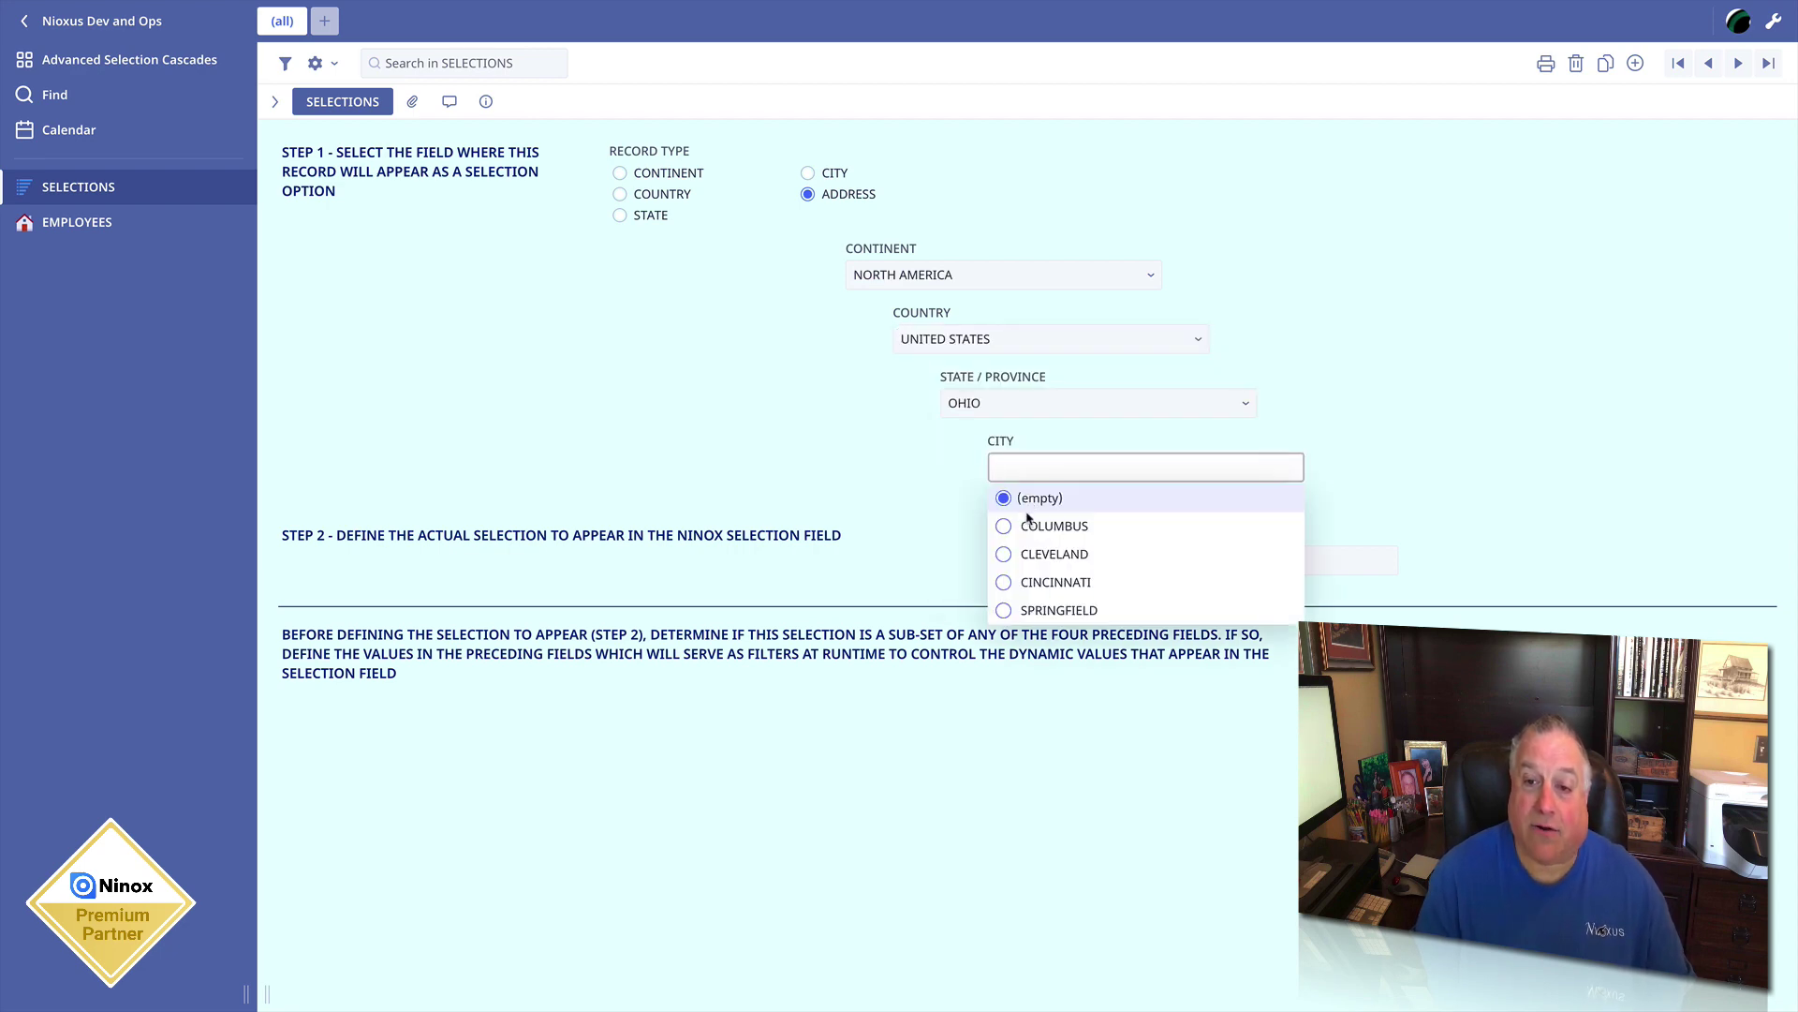
left_click(1008, 527)
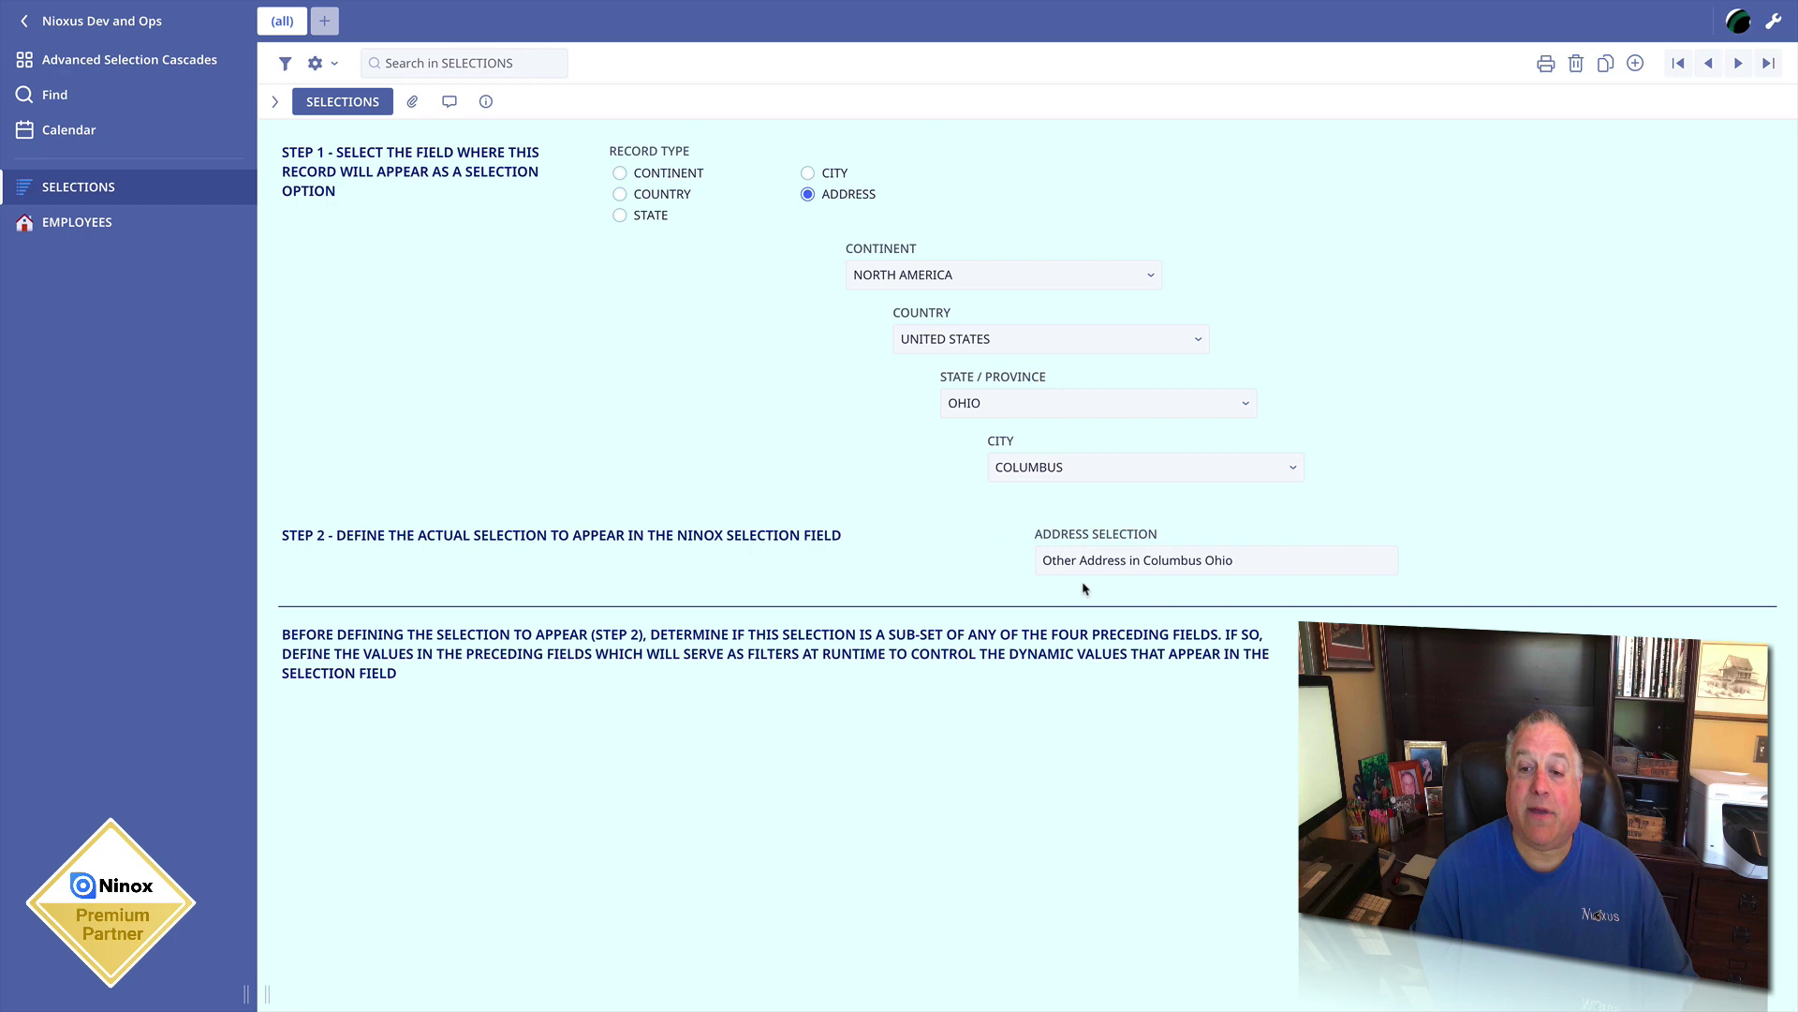
left_click_drag(1246, 565, 1028, 577)
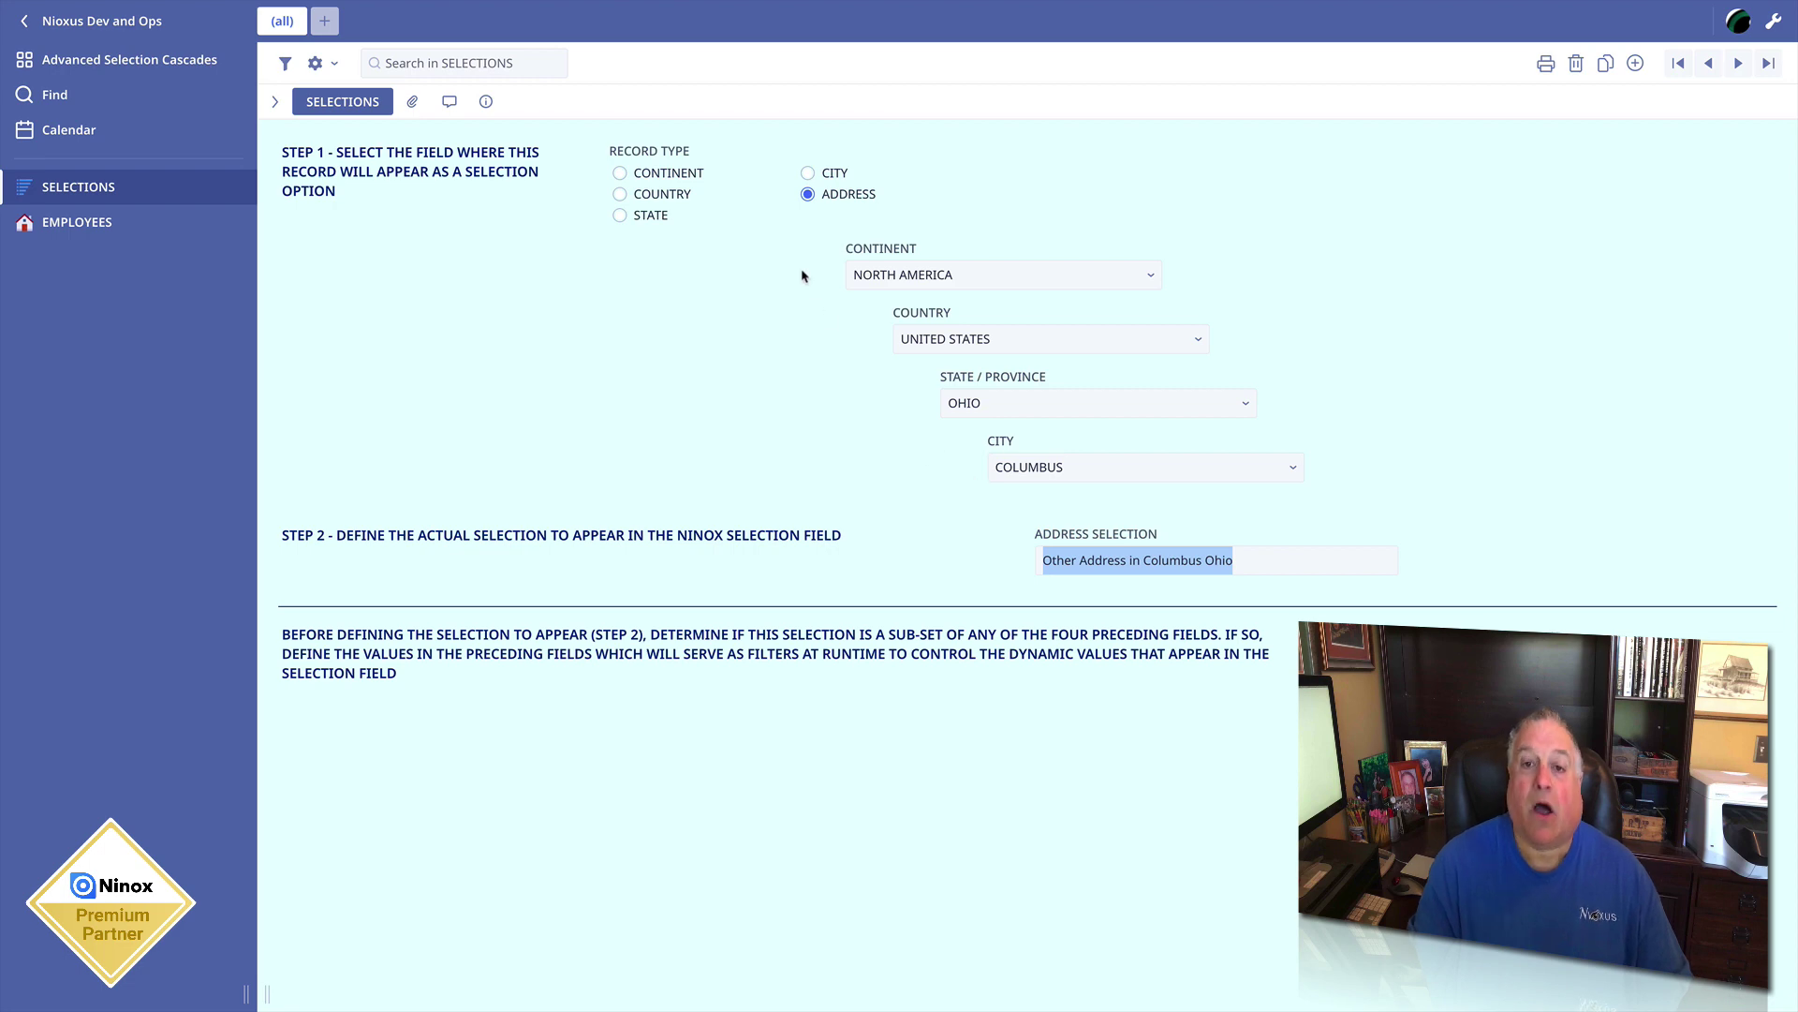
In EMPLOYEES, set OHIO, COLUMBUS and work address 'Other Address in Columbus Ohio'
left_click(110, 231)
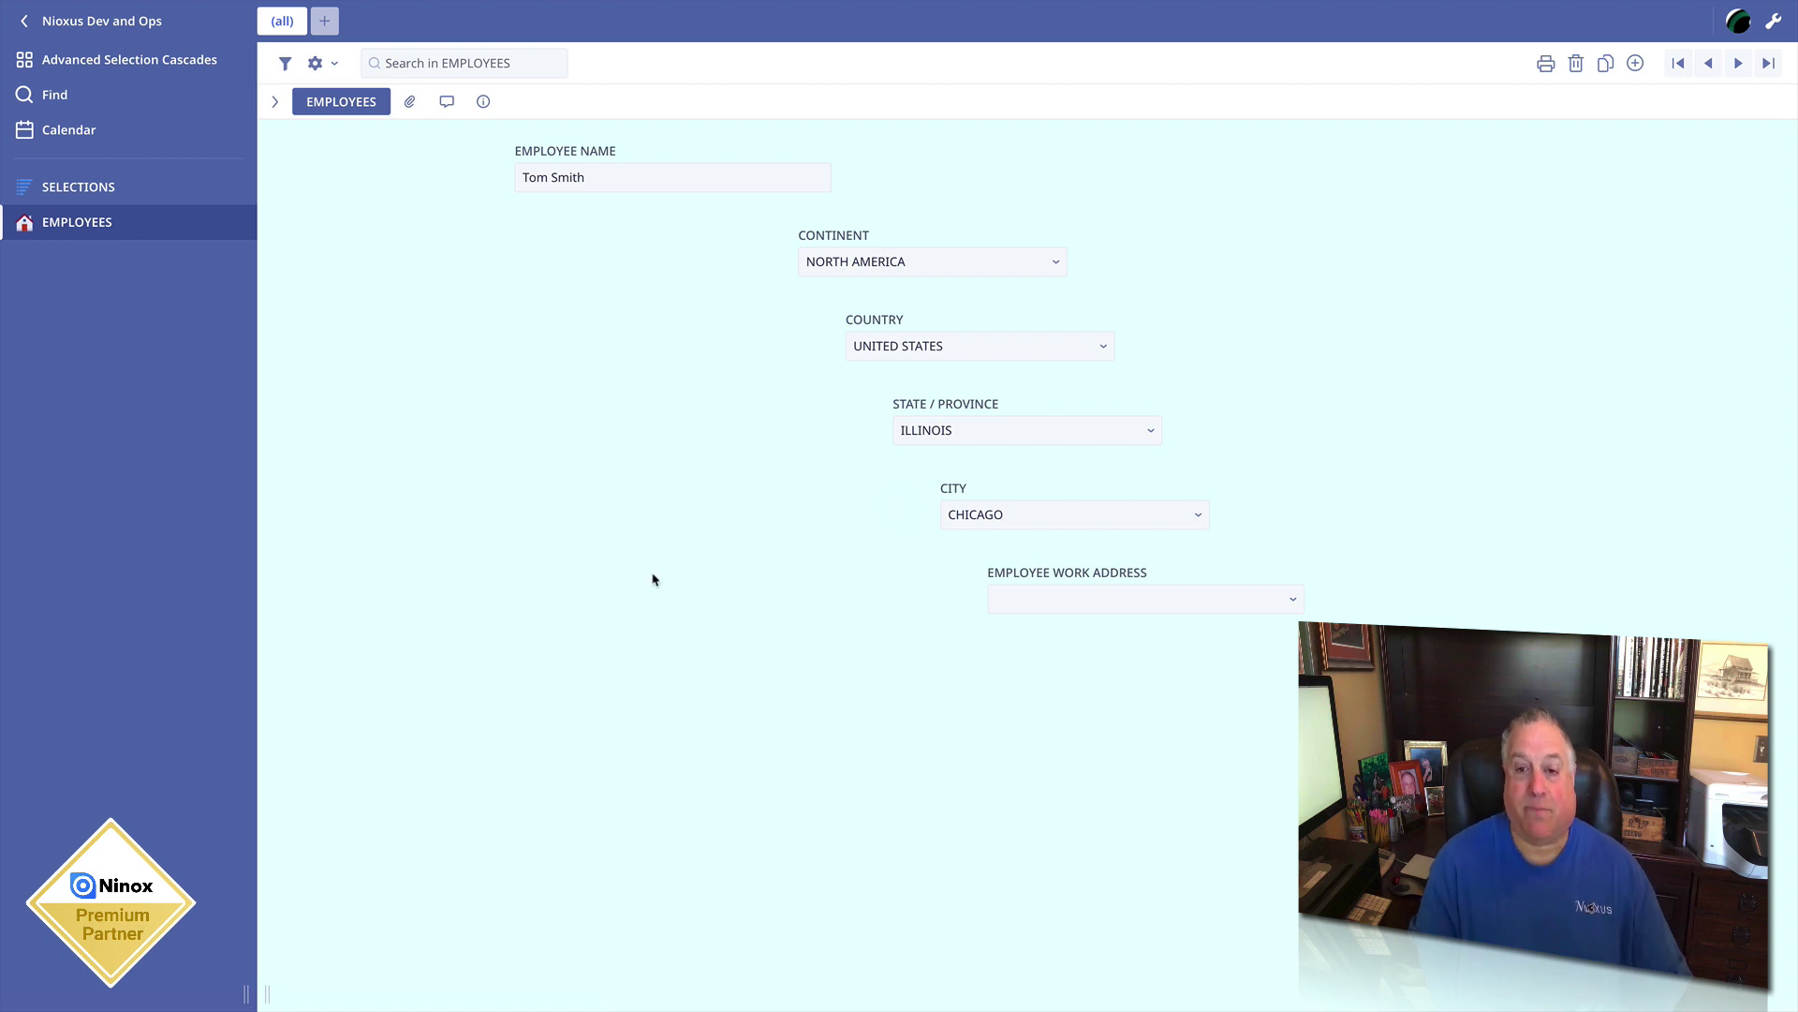
left_click(934, 429)
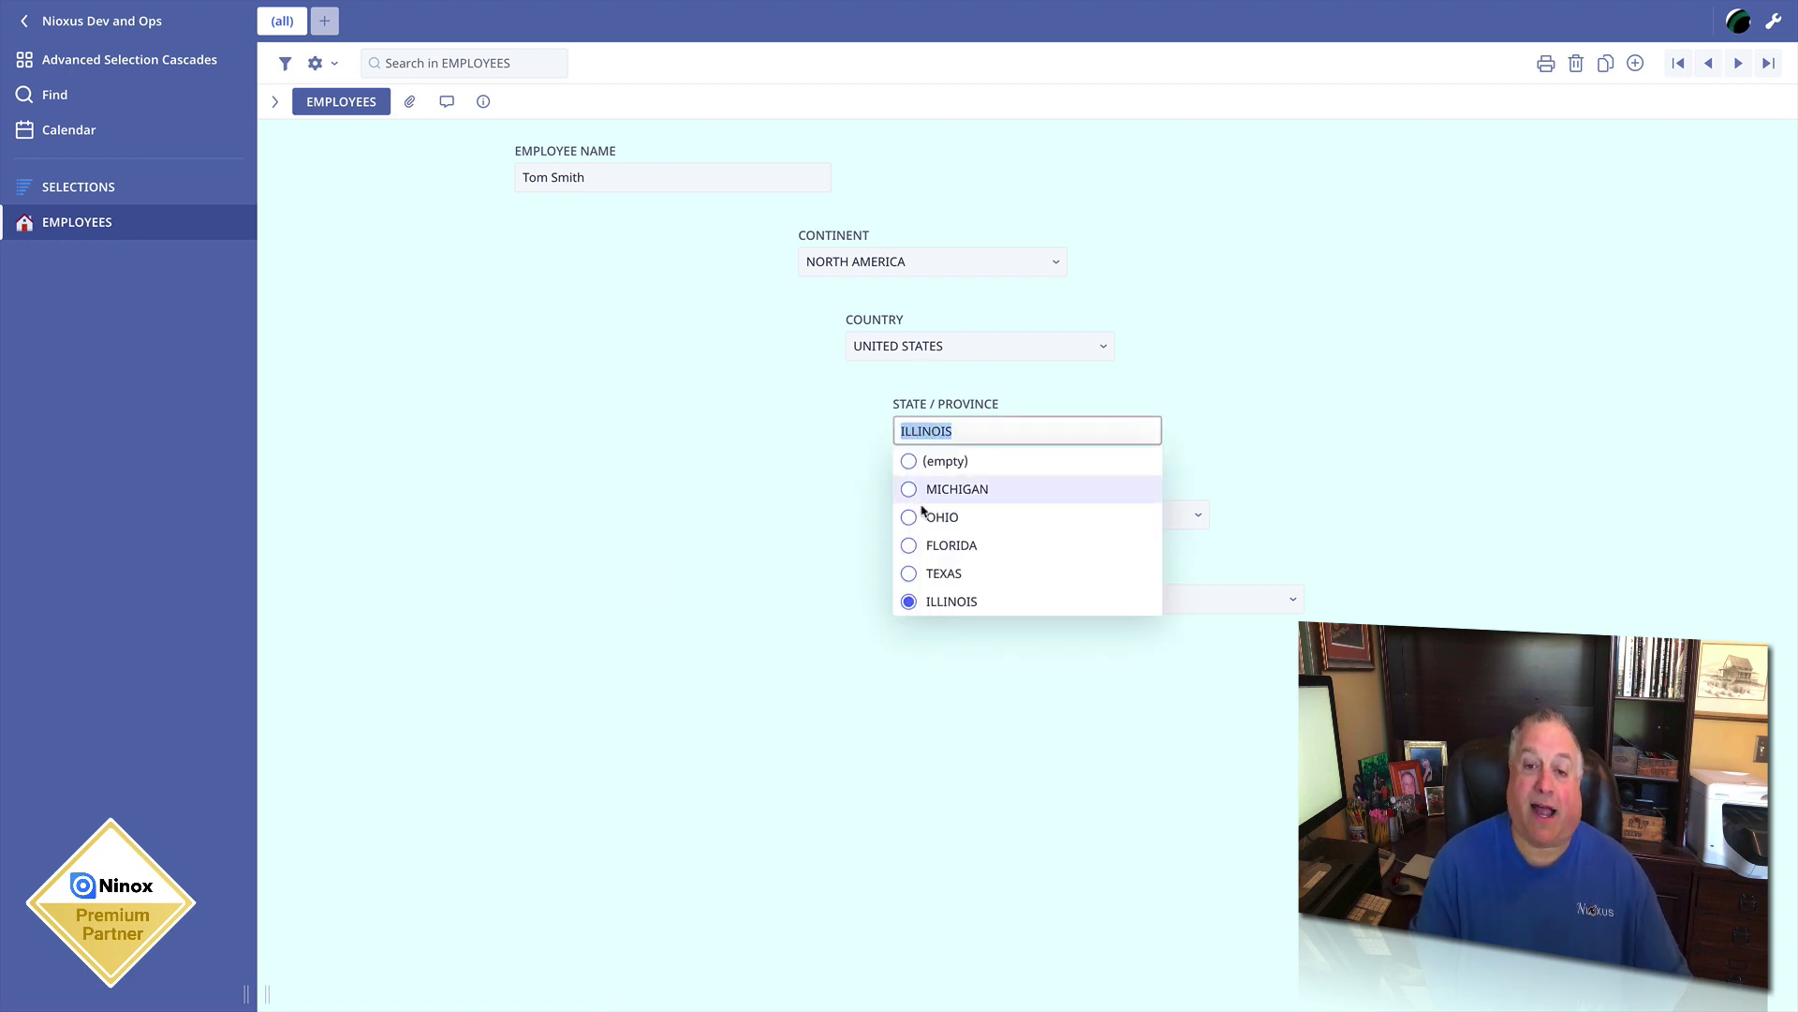
left_click(946, 514)
left_click(948, 515)
left_click(961, 578)
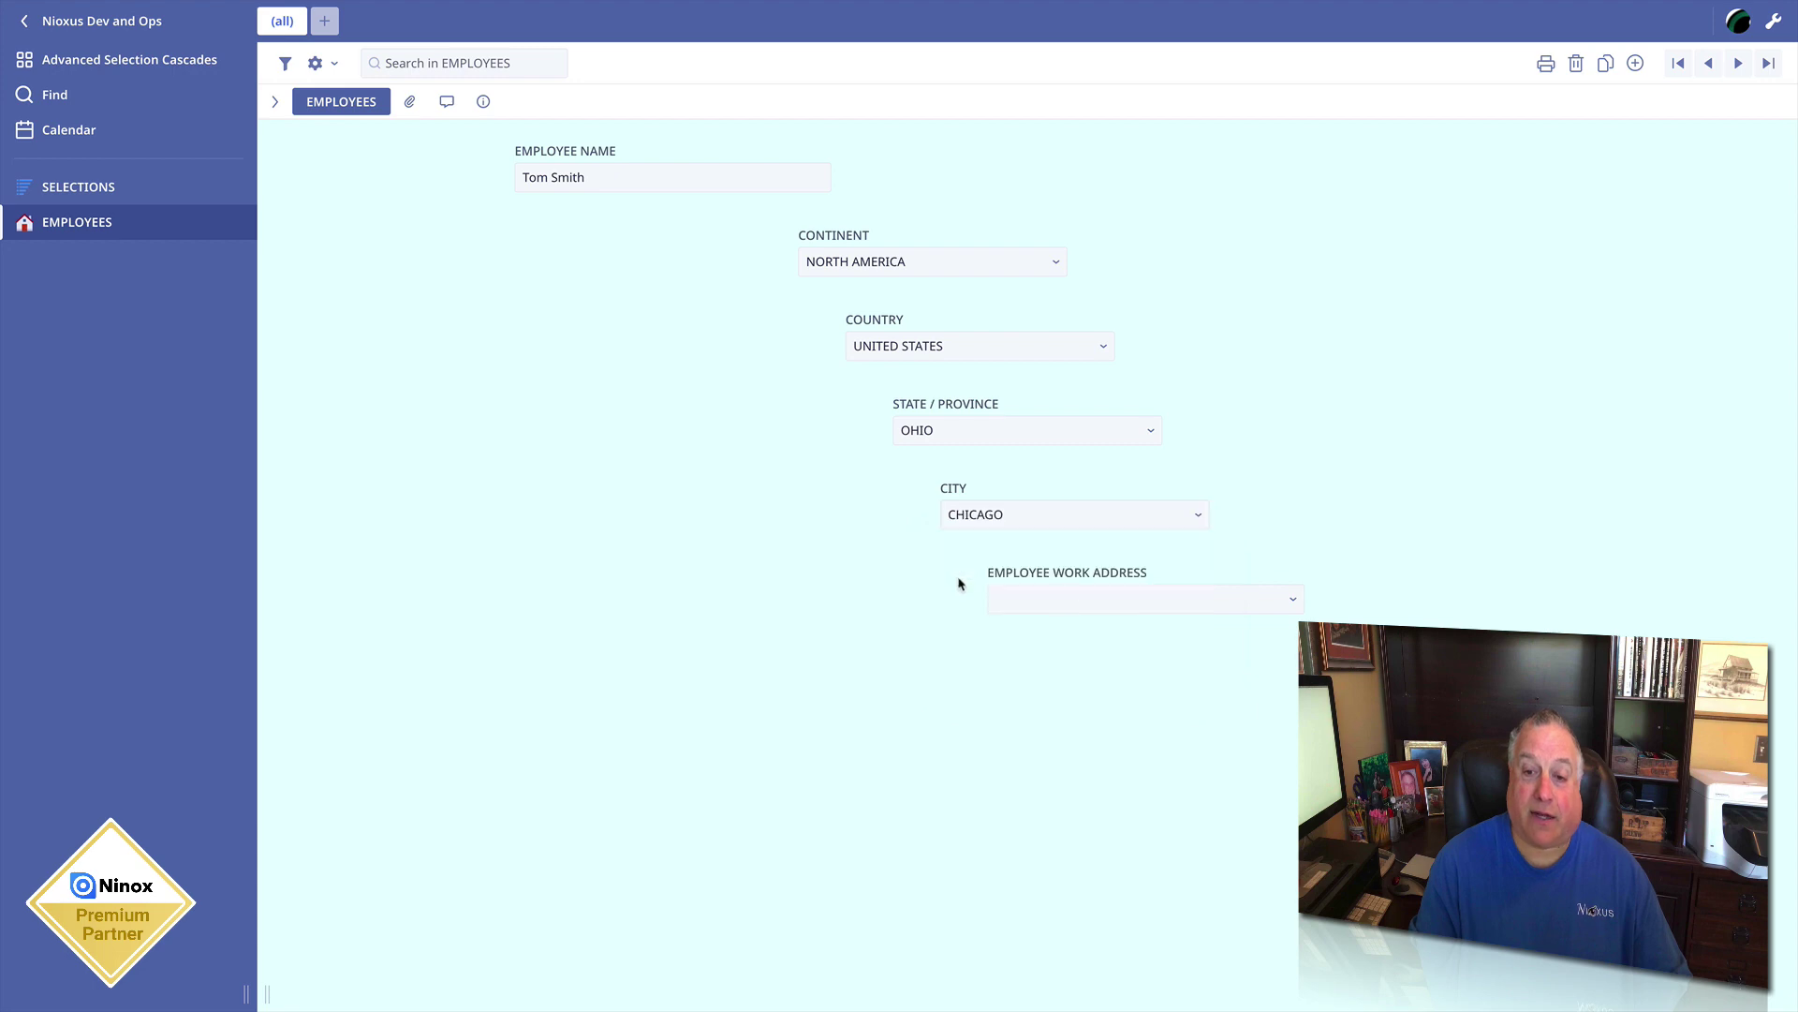
left_click(1168, 598)
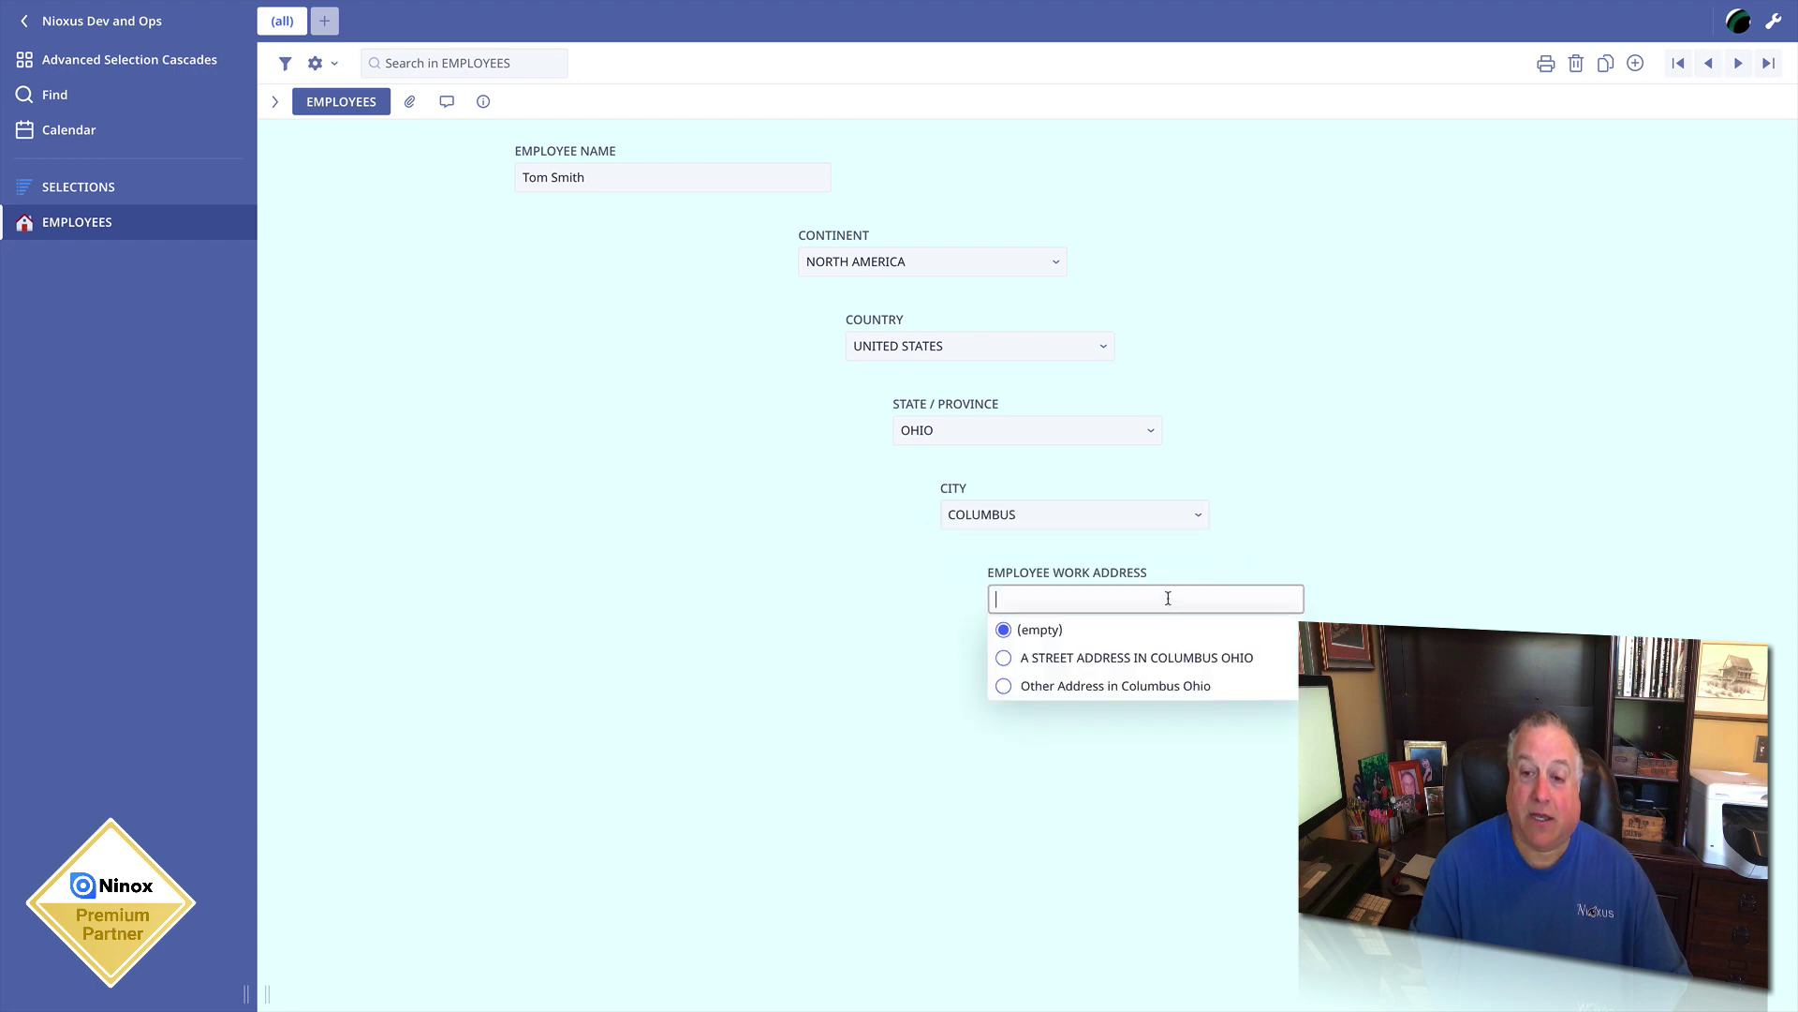
left_click(1147, 657)
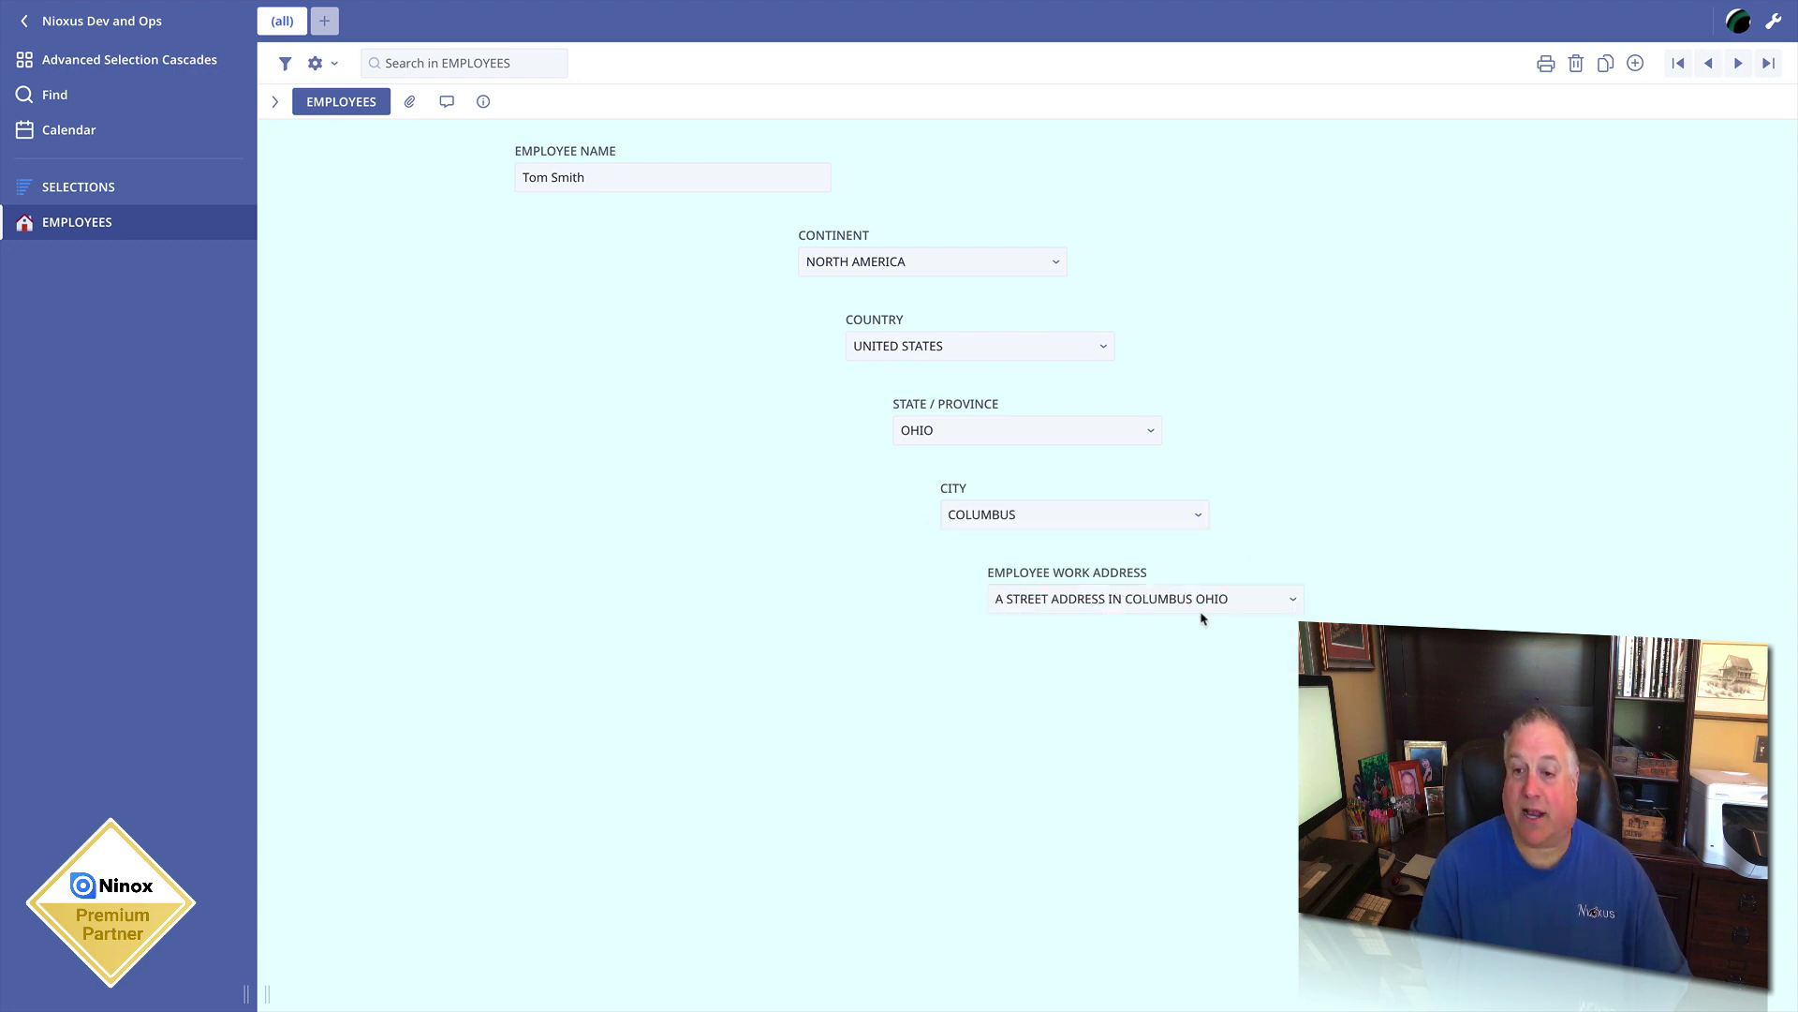
left_click(1296, 600)
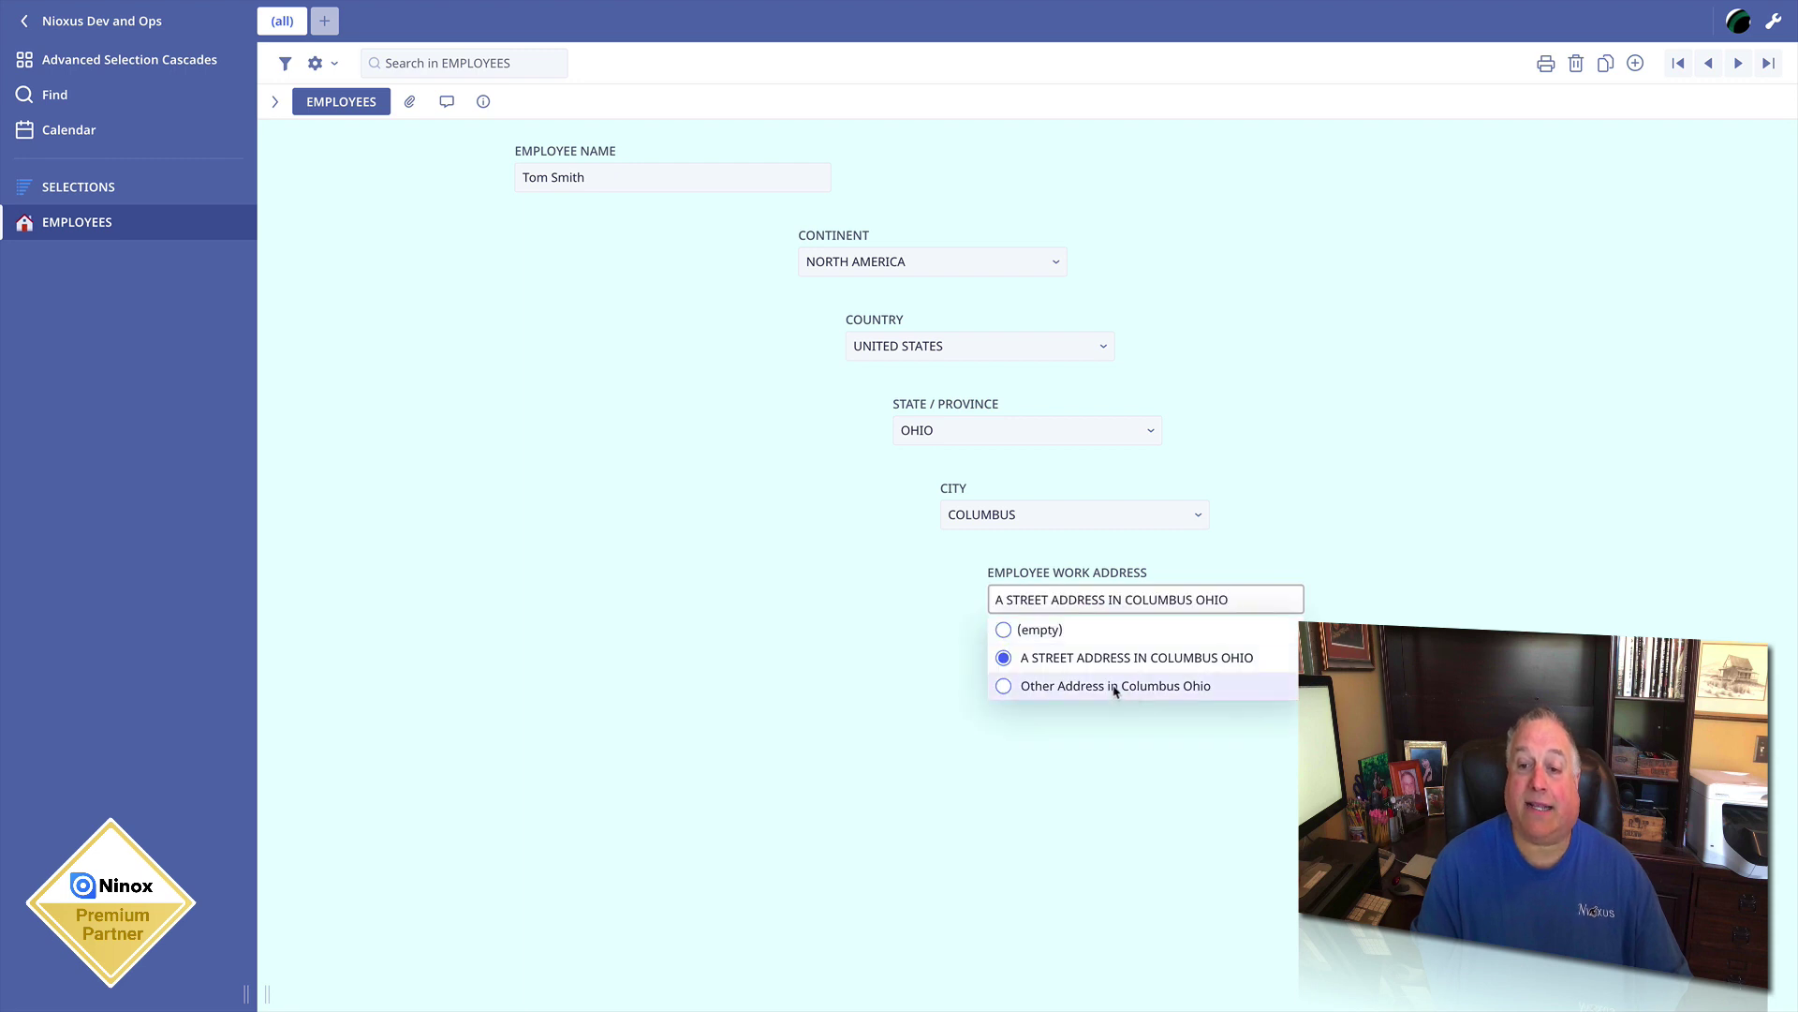
left_click(1122, 688)
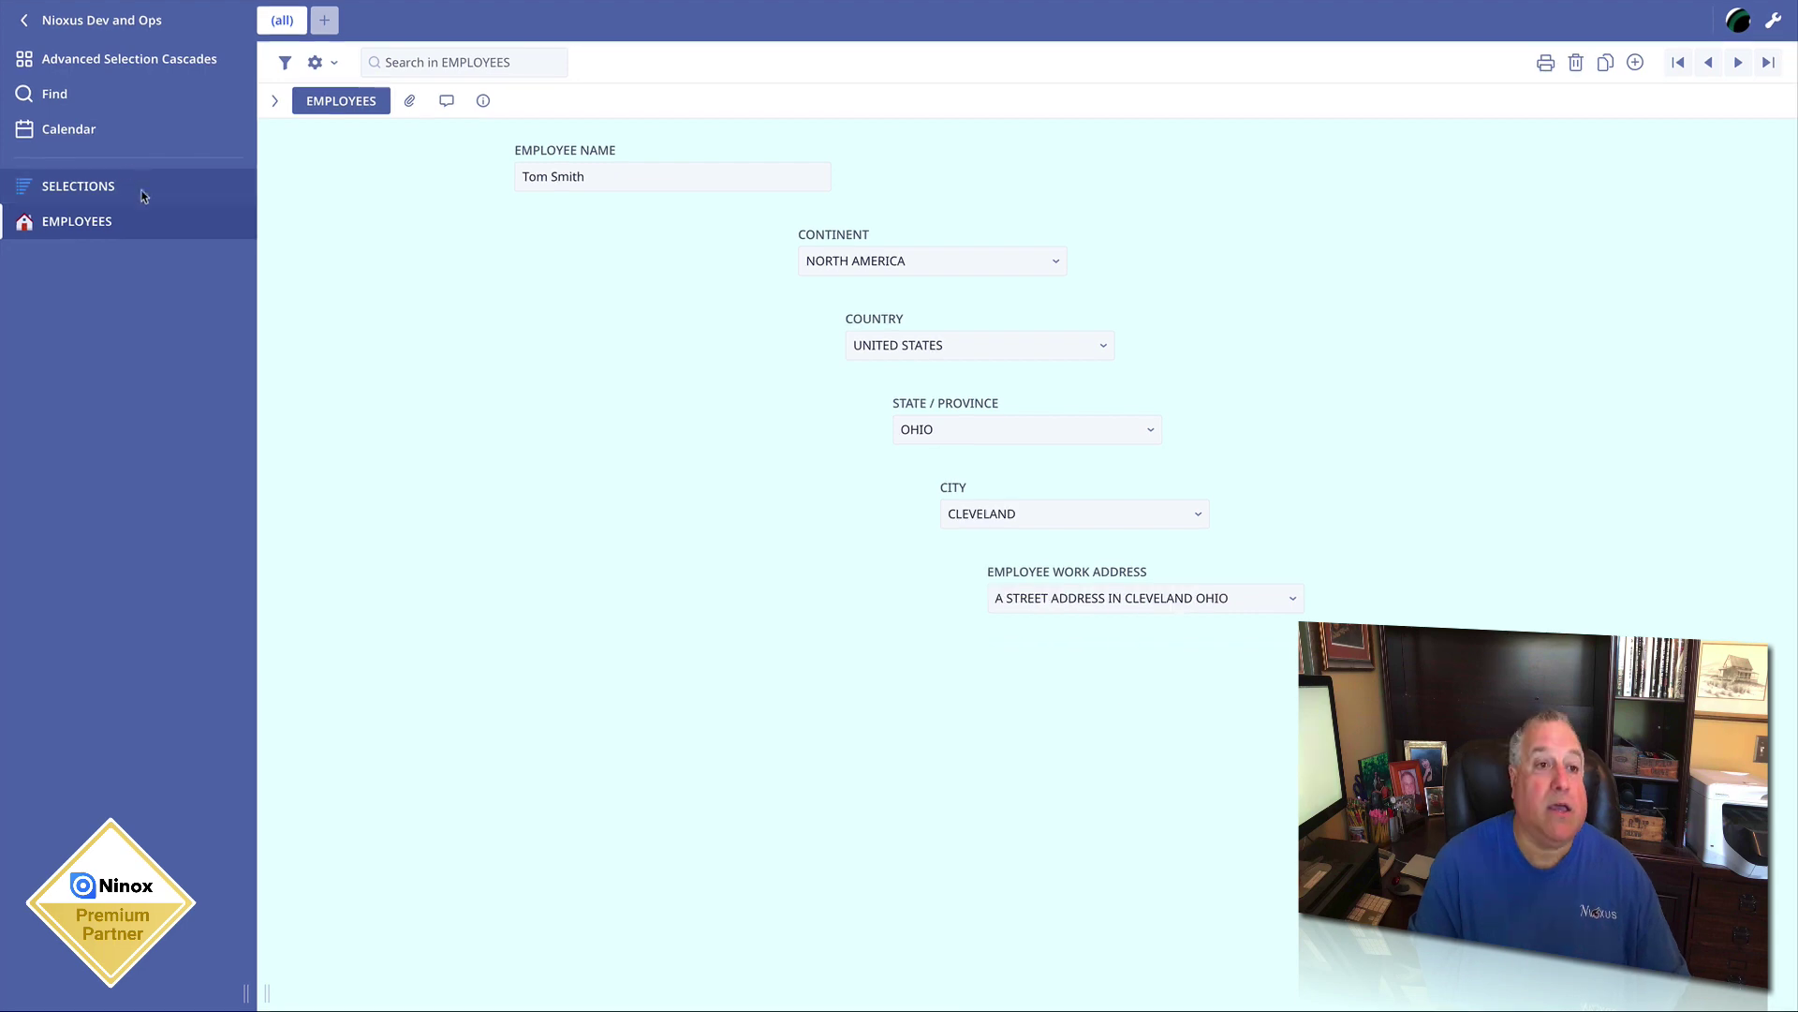
Return to the SELECTIONS form
left_click(110, 190)
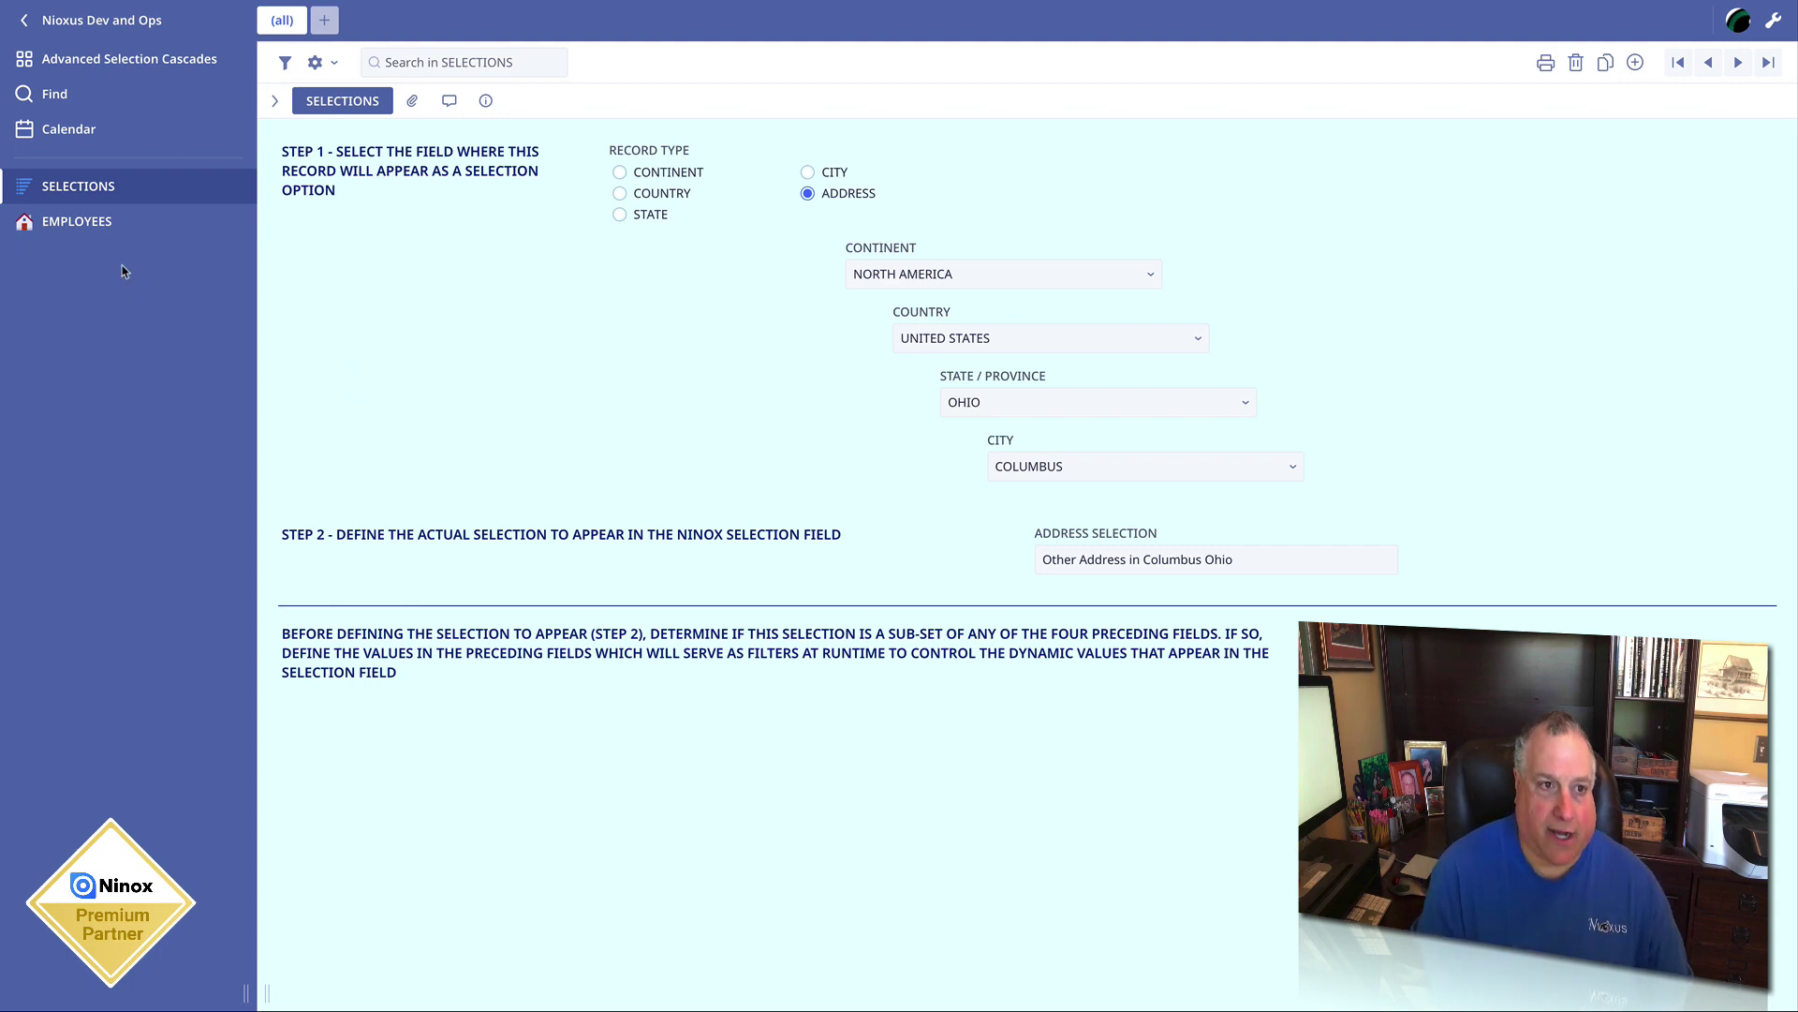
In the Employees form layout, view the CONTINENT field's formula (select SELECTIONS)['RECORD TYPE' = 1]
left_click(71, 224)
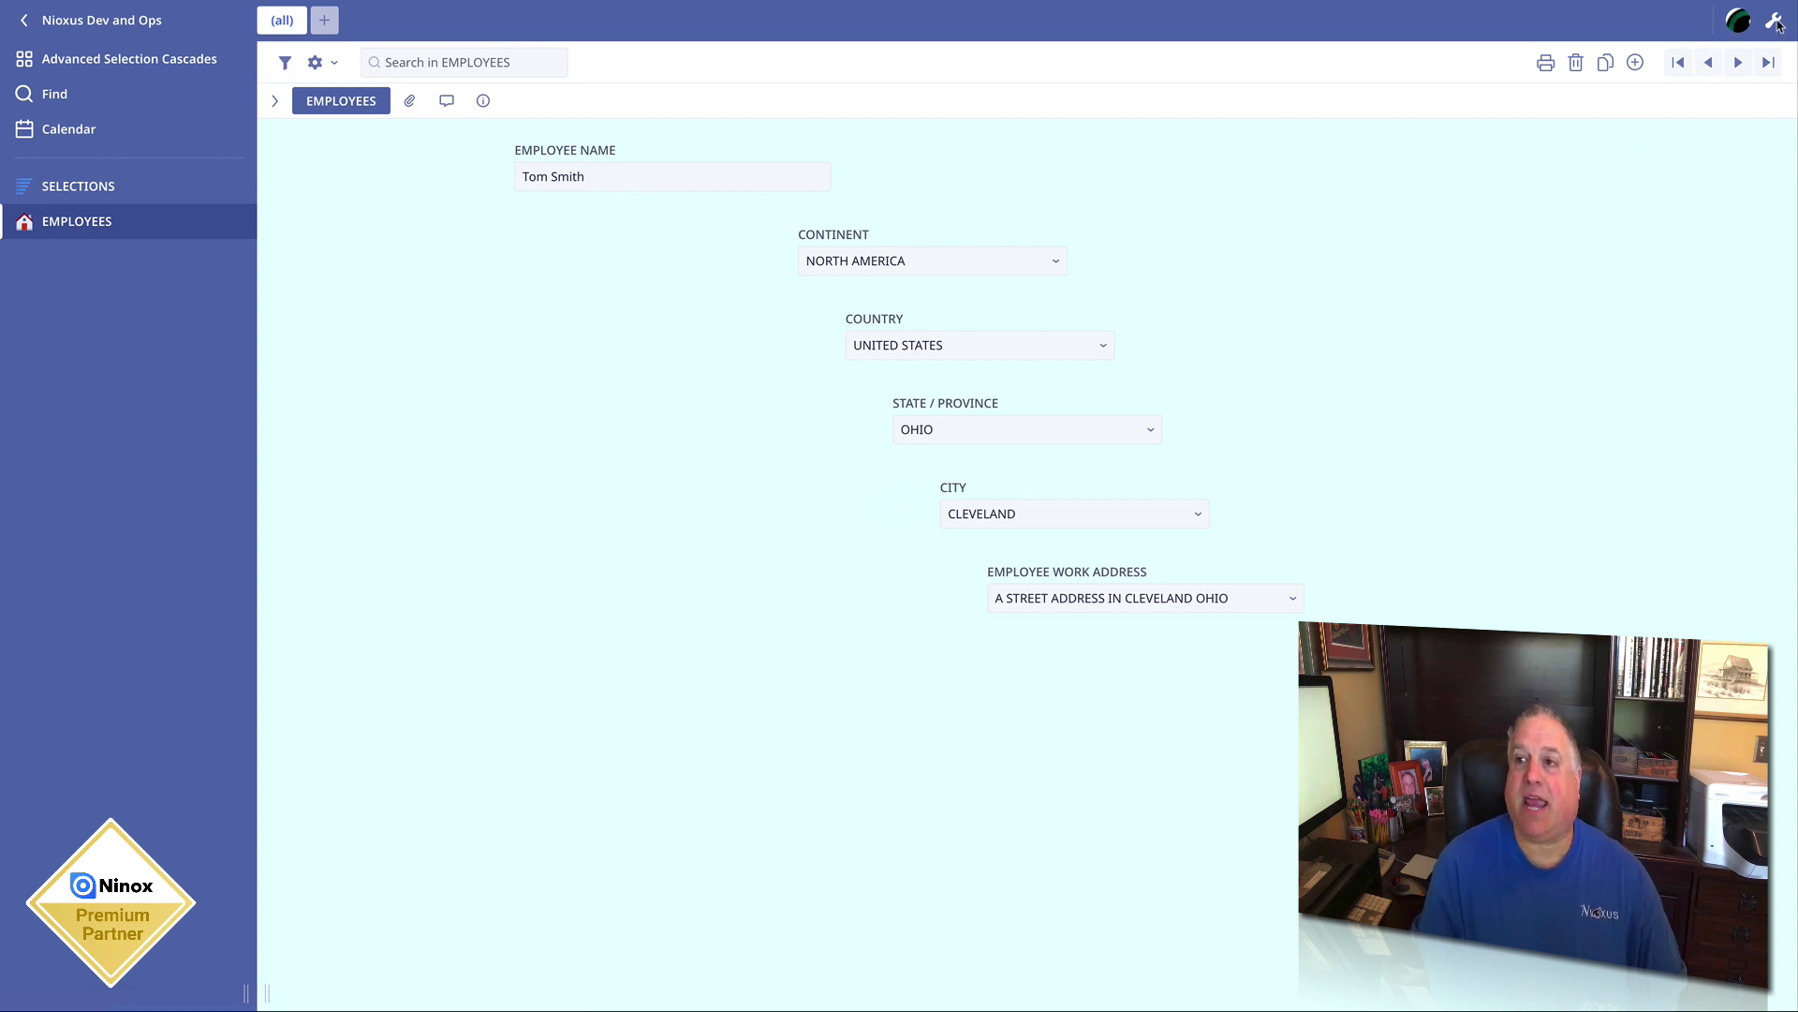
left_click(1775, 23)
left_click(846, 231)
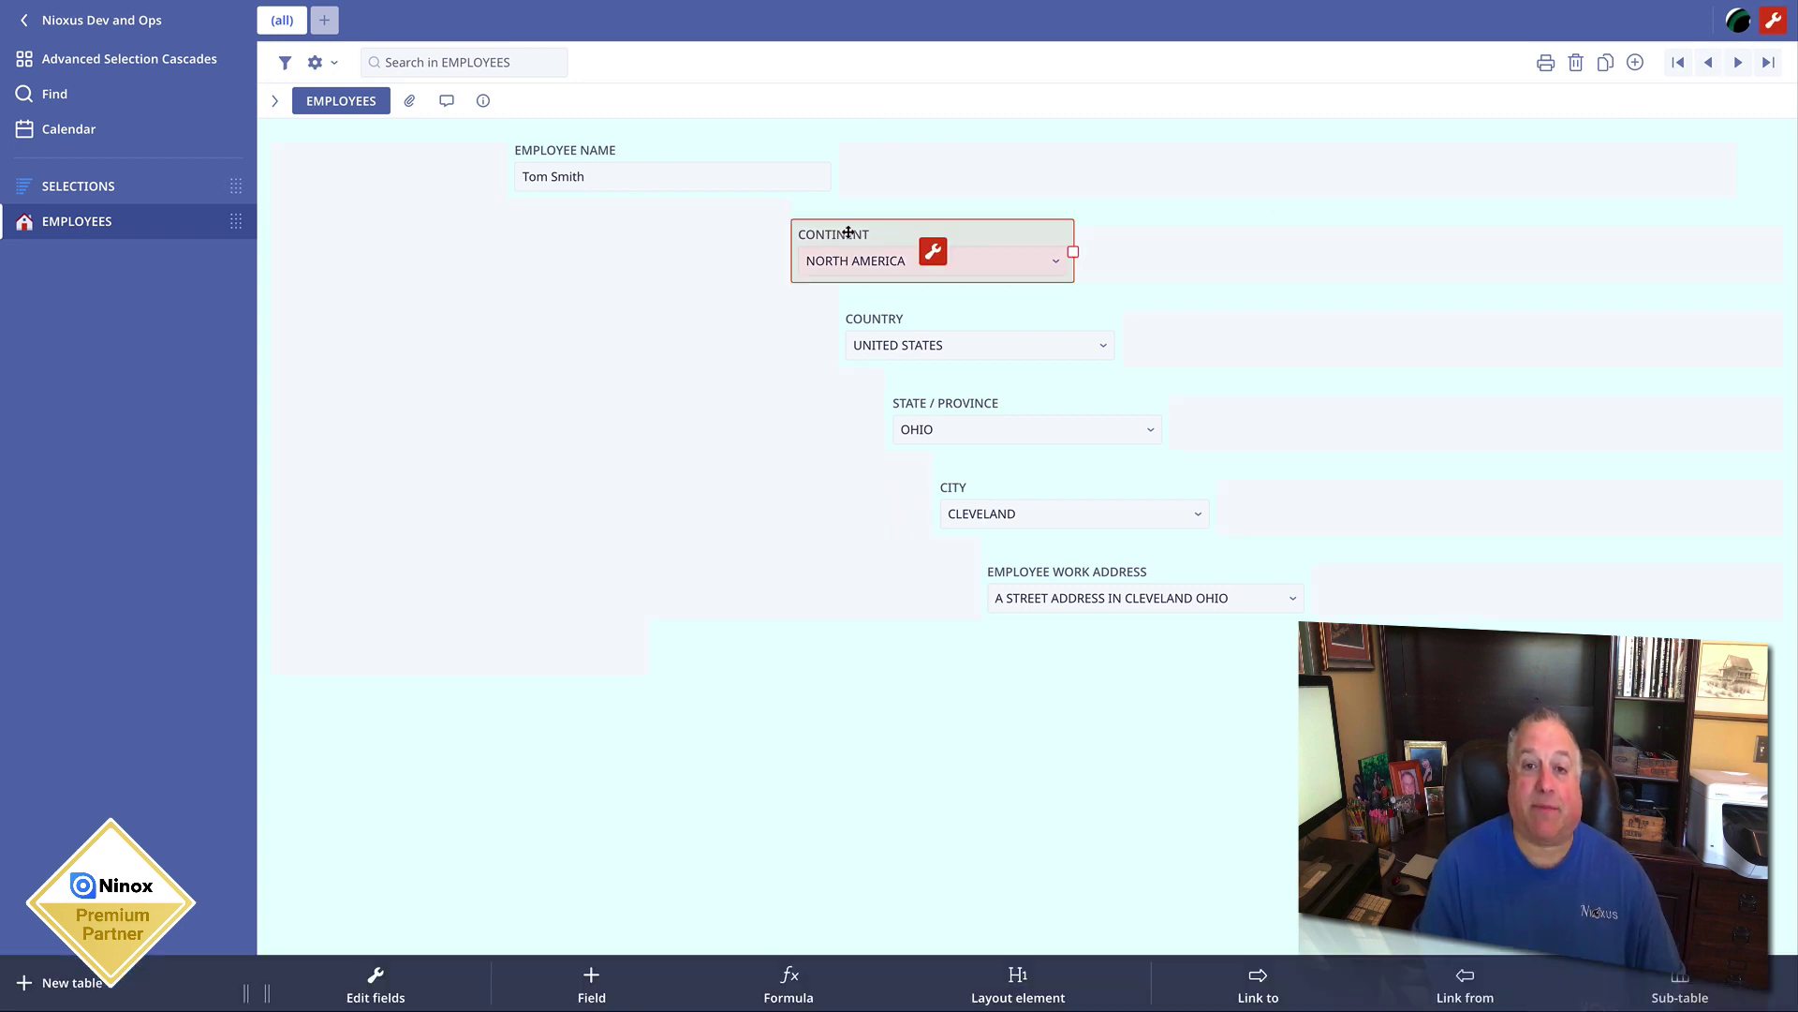
left_click(933, 253)
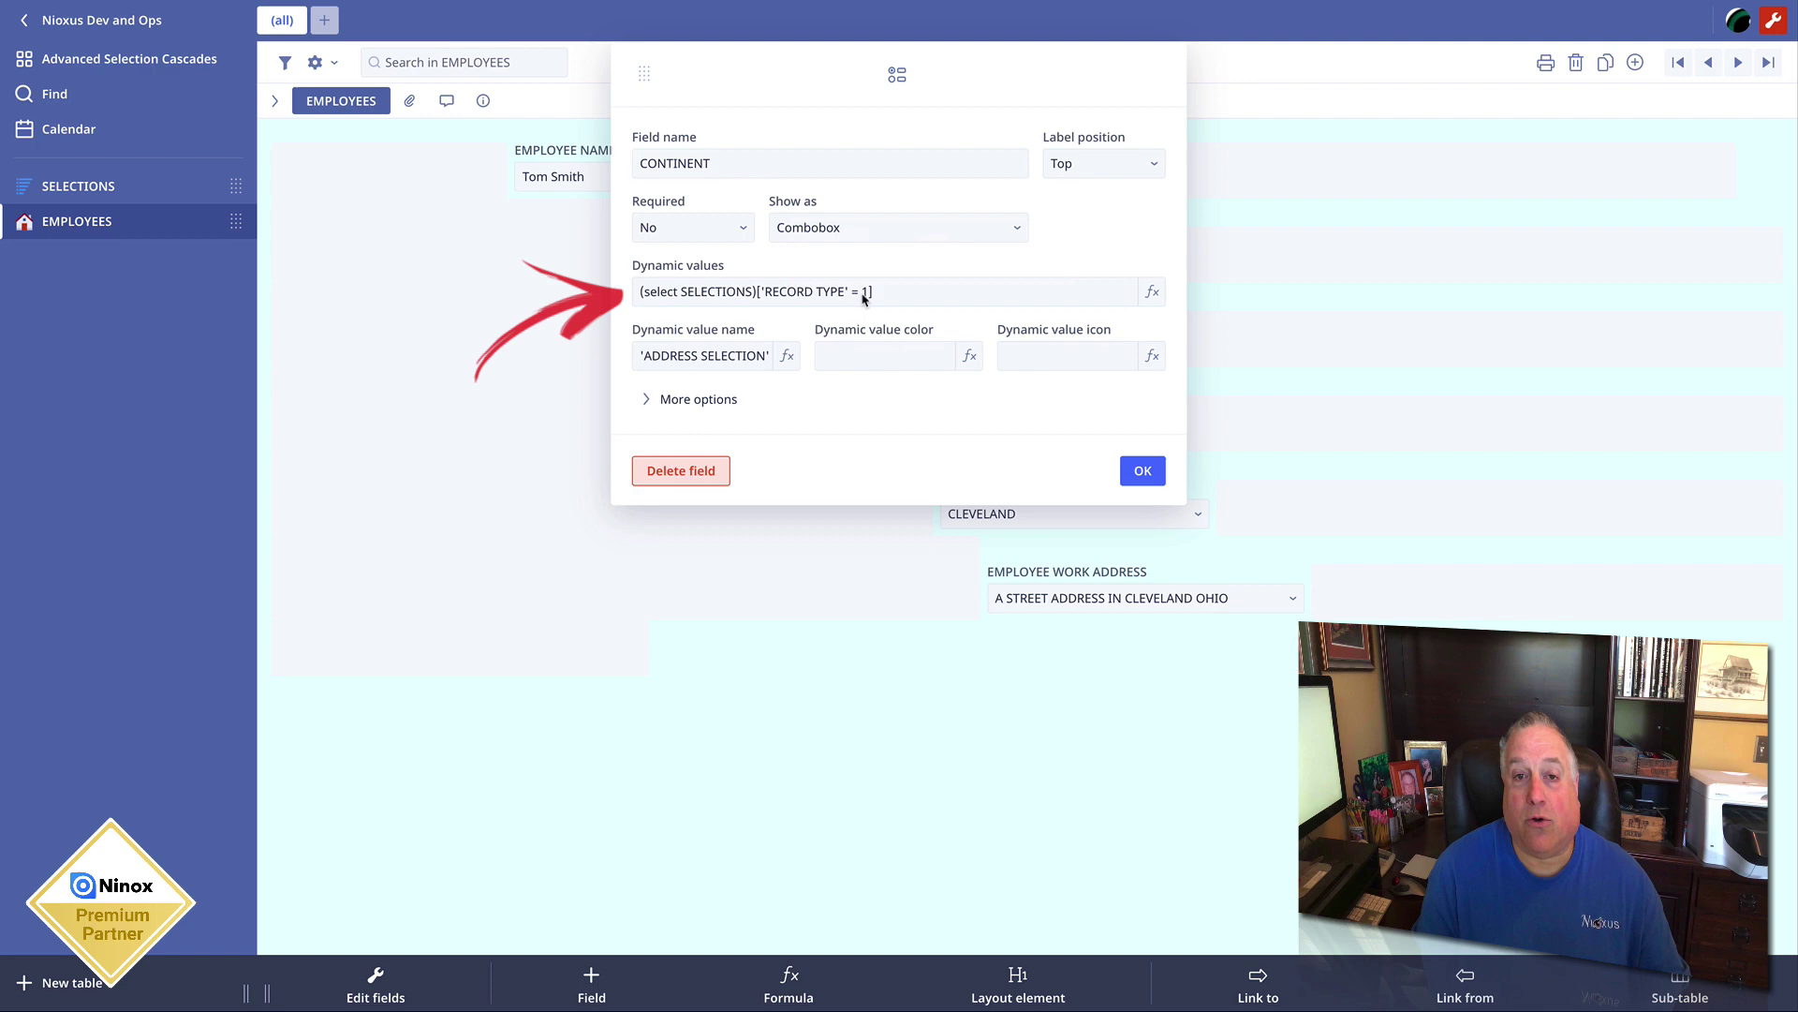
left_click(1138, 471)
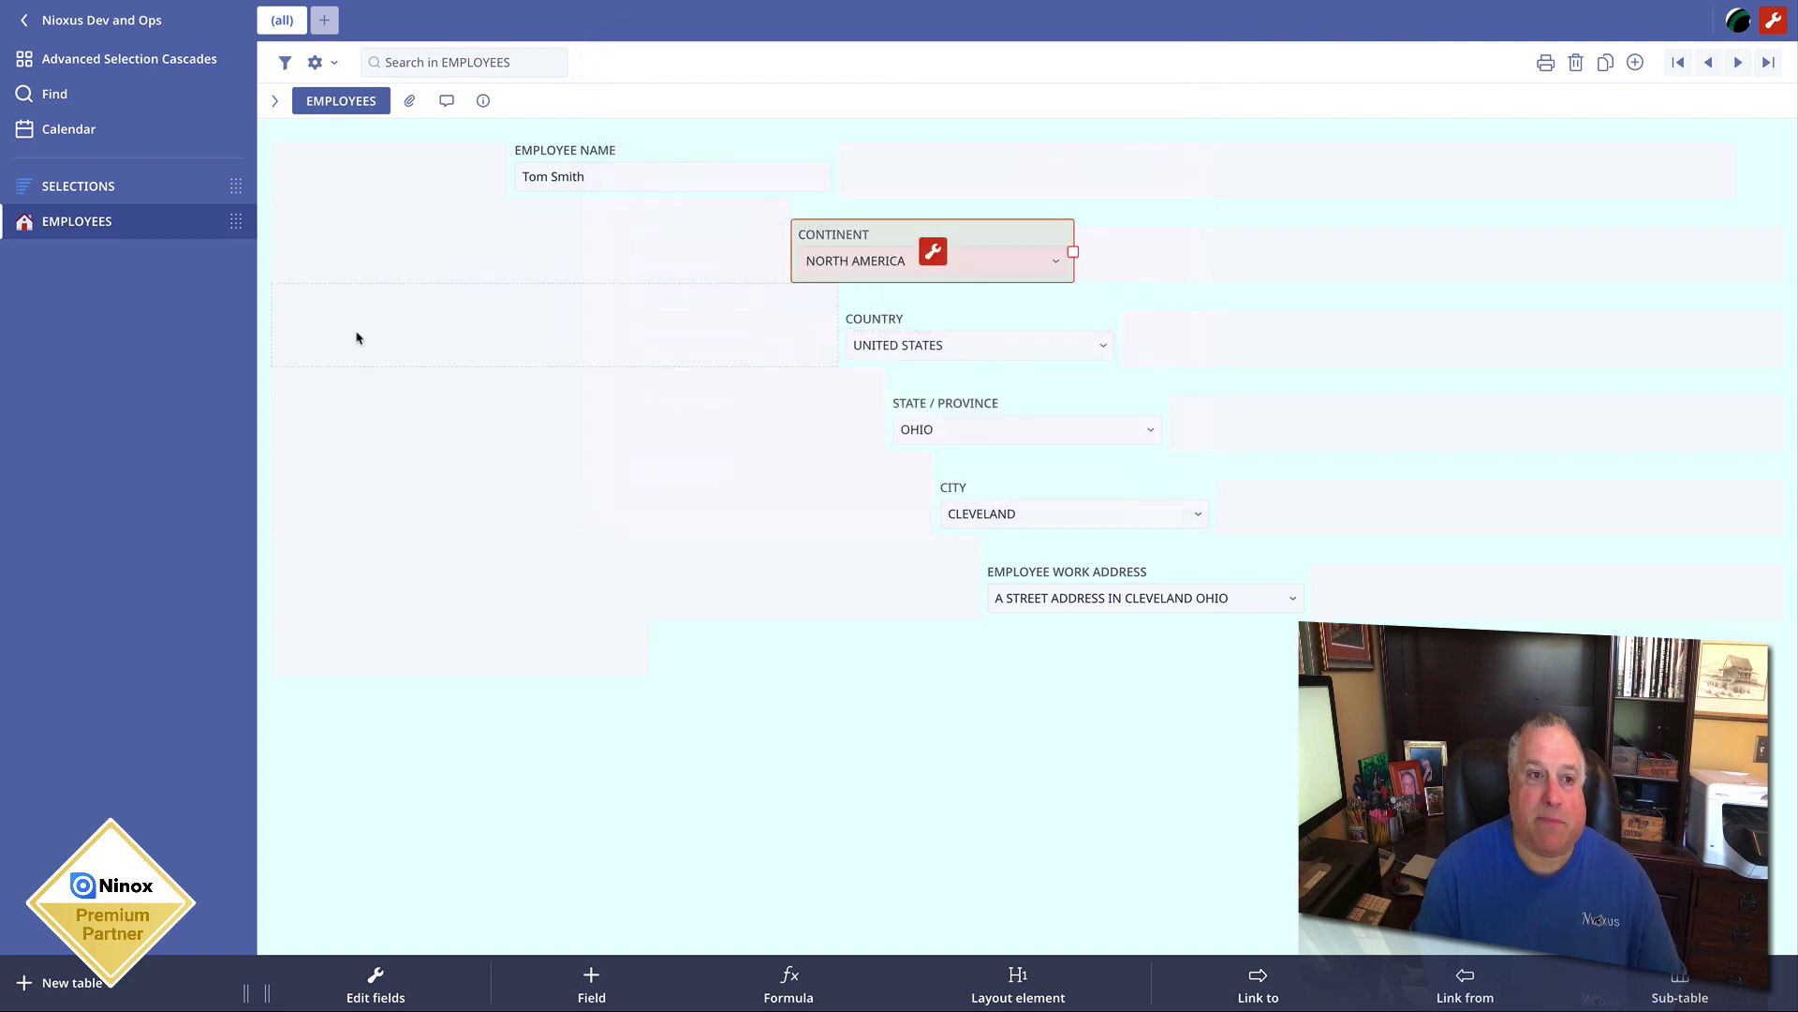
left_click(110, 189)
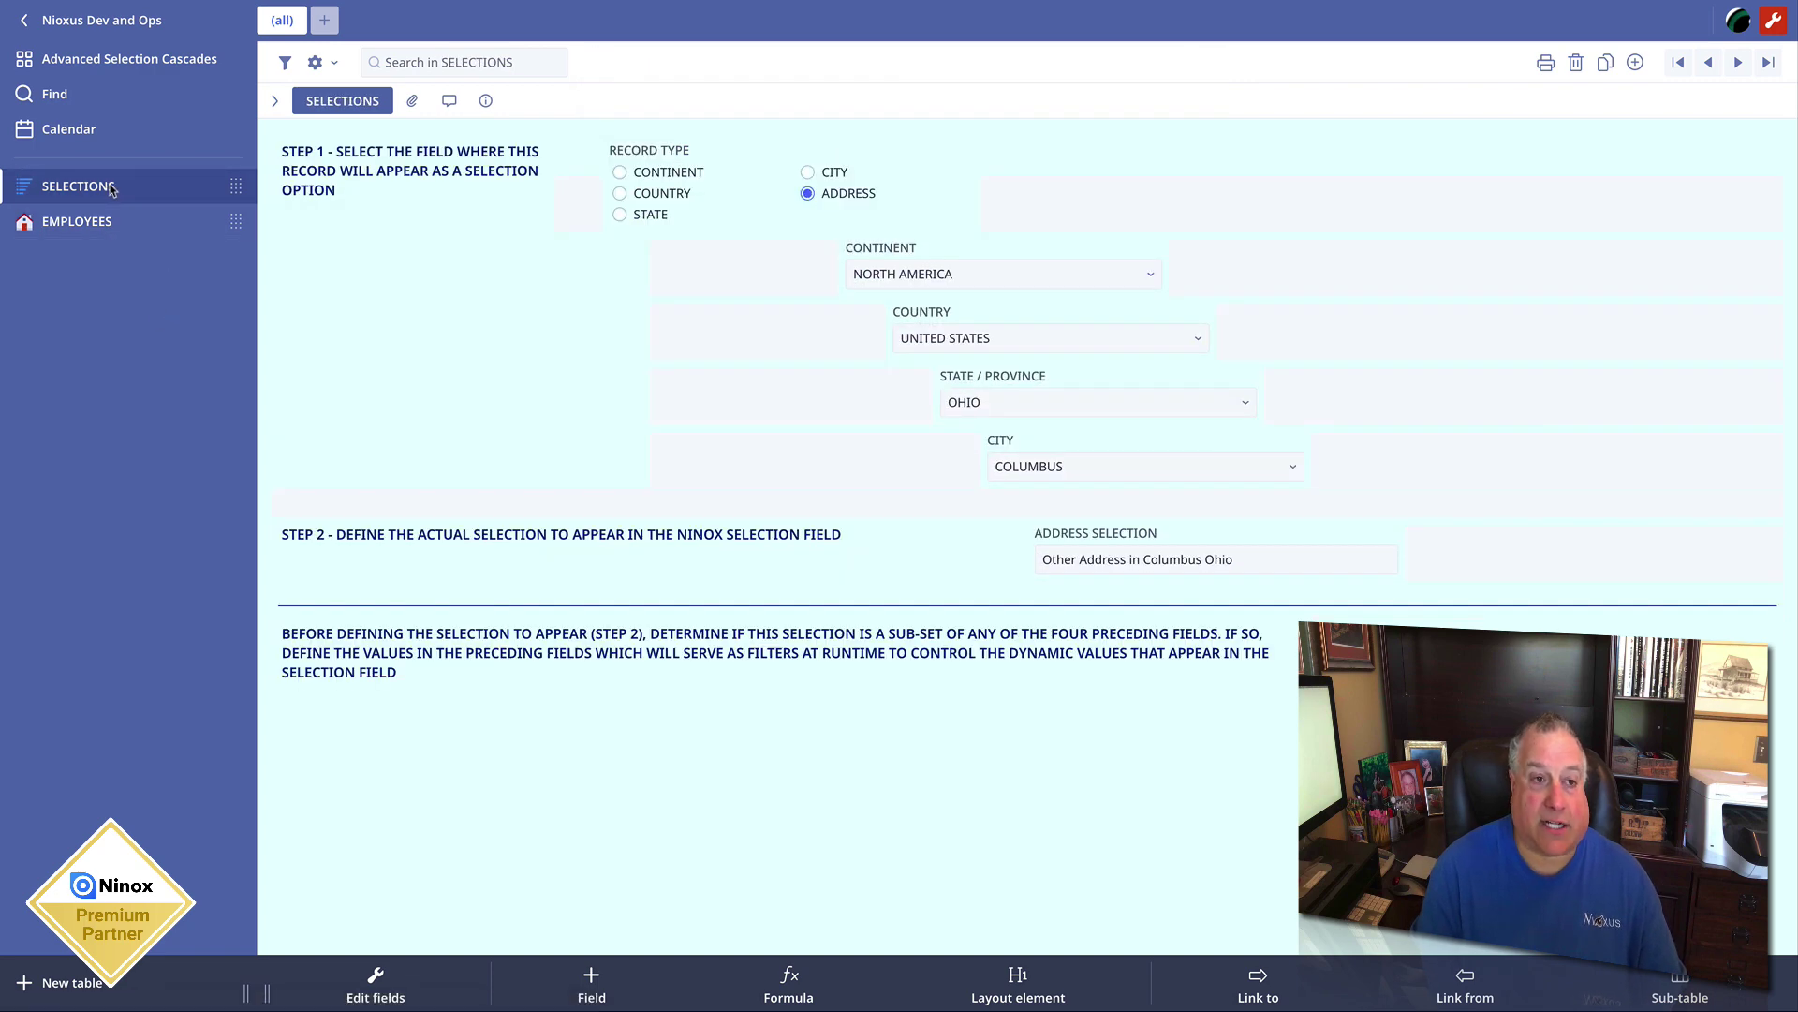
left_click(273, 102)
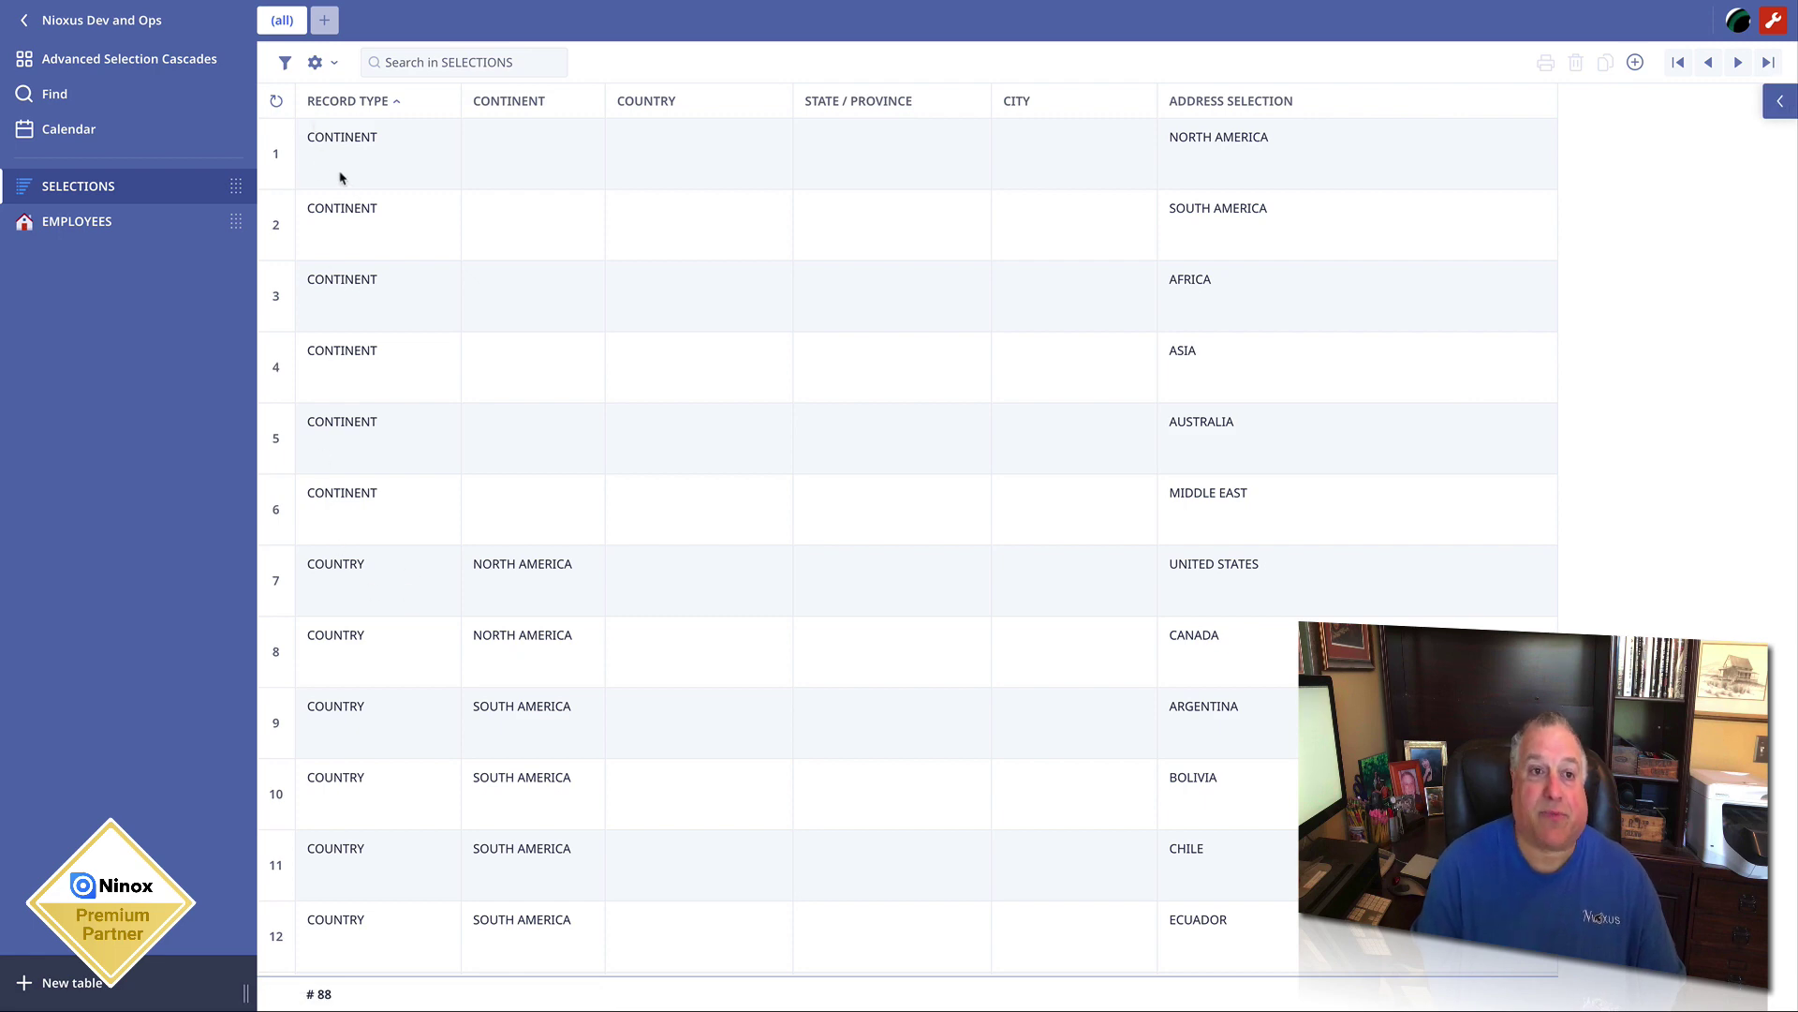
left_click(342, 177)
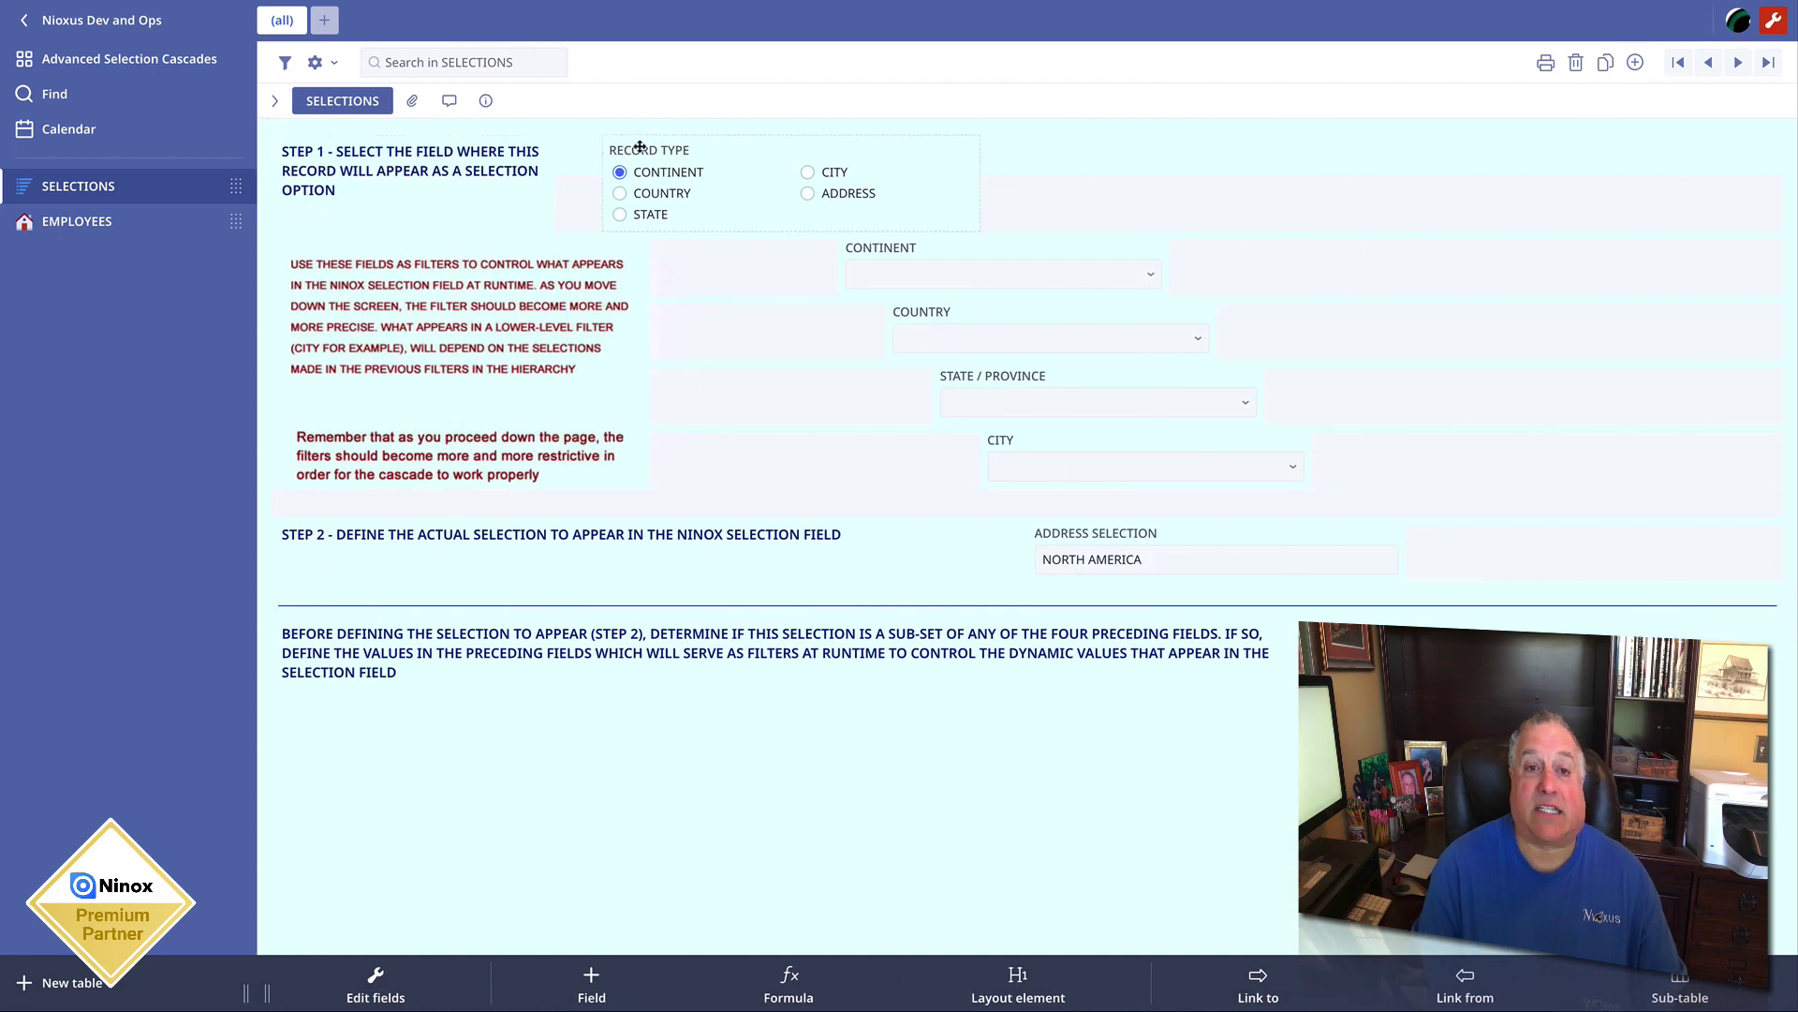
left_click(641, 151)
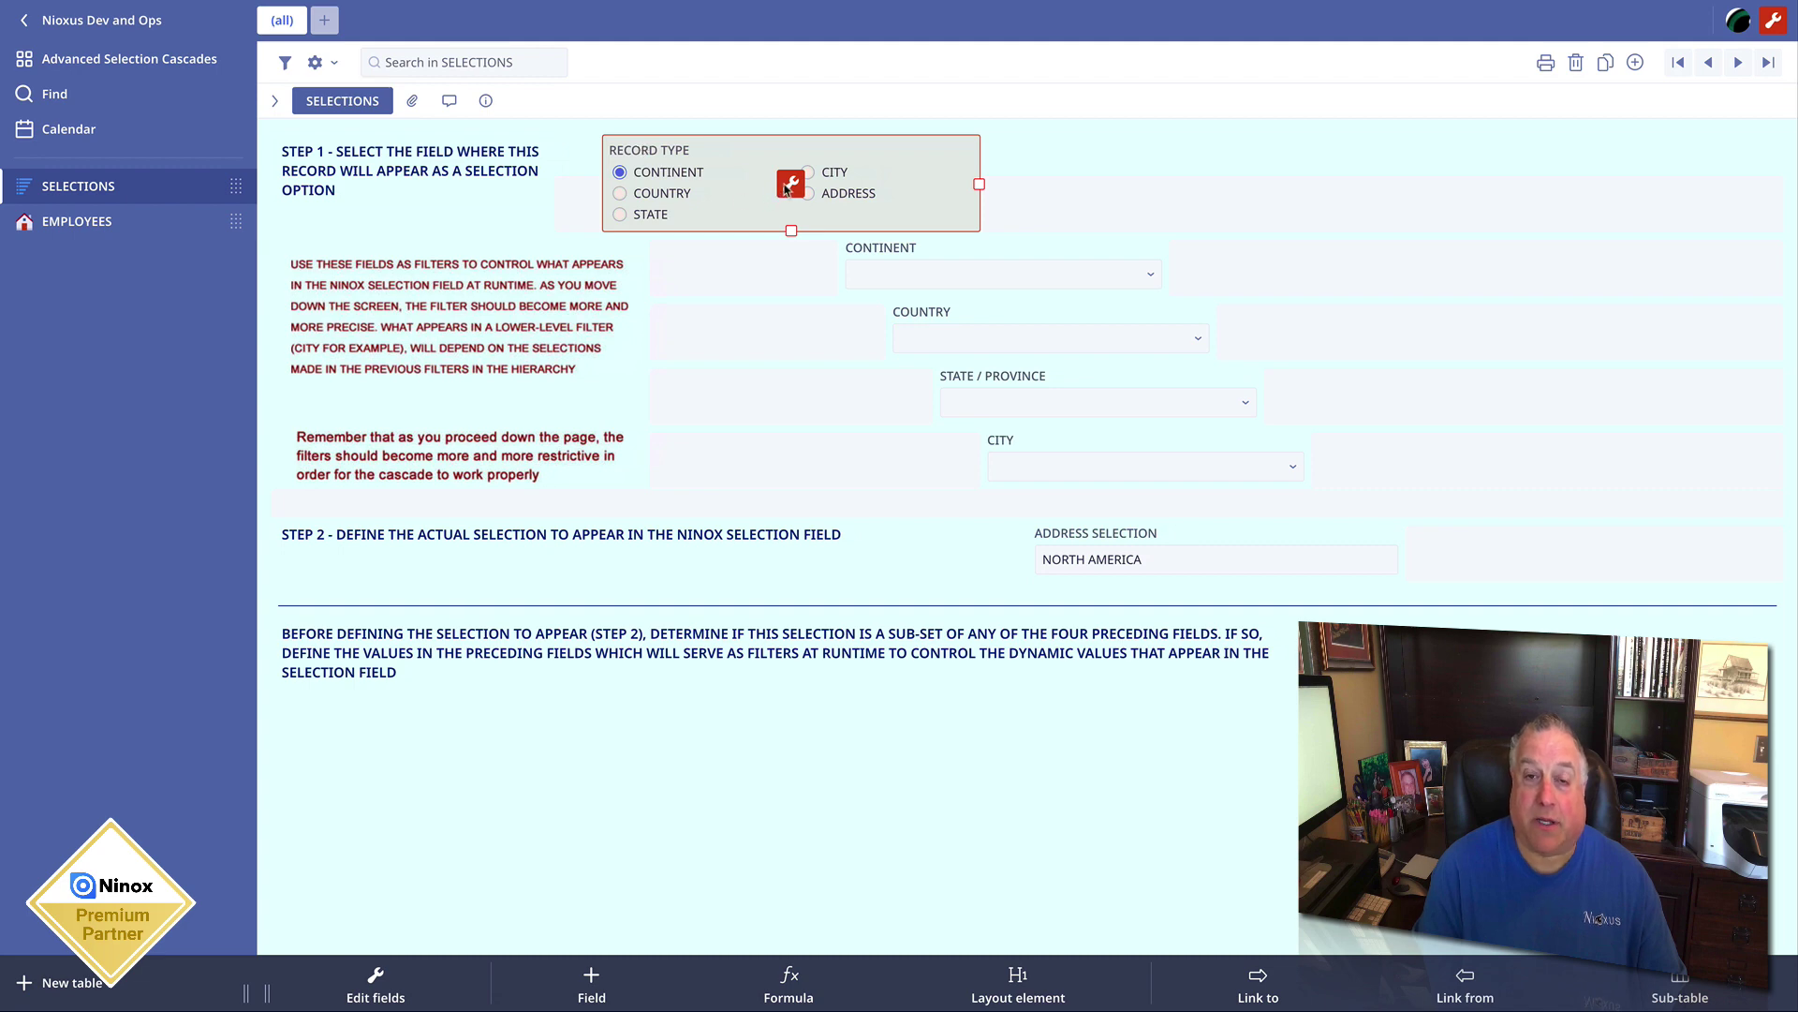
left_click(790, 185)
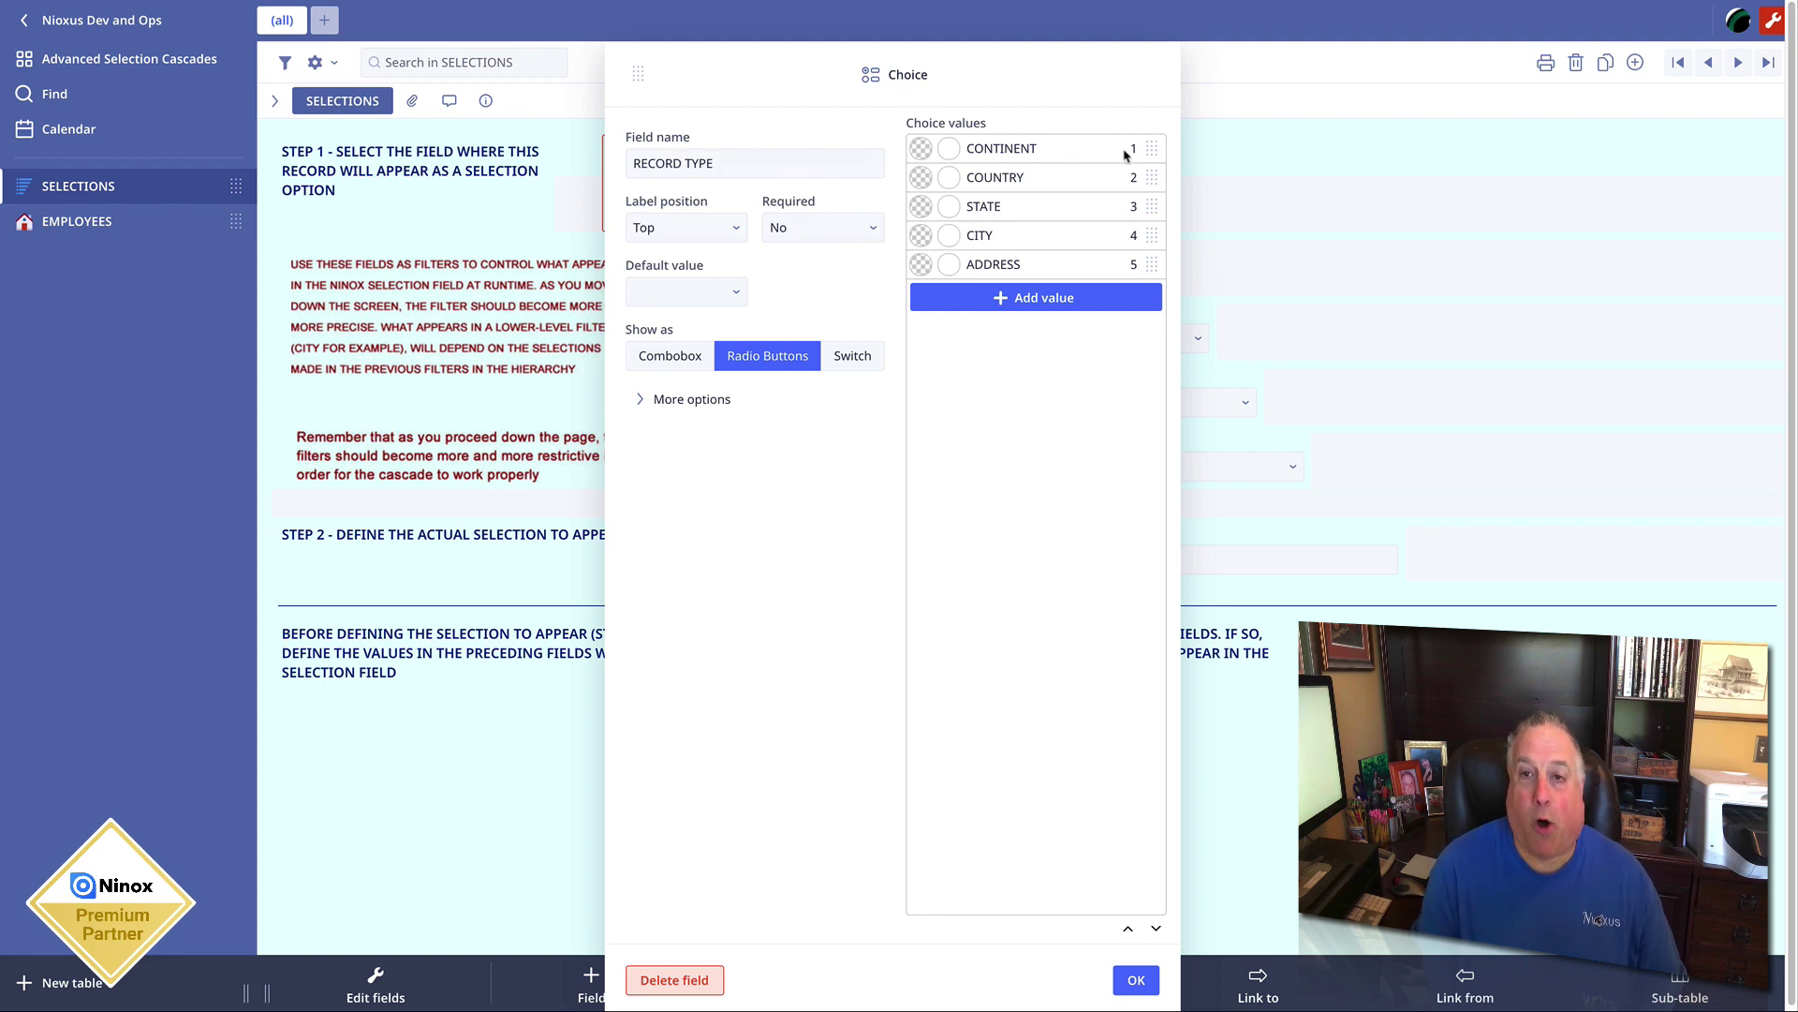
left_click(1136, 980)
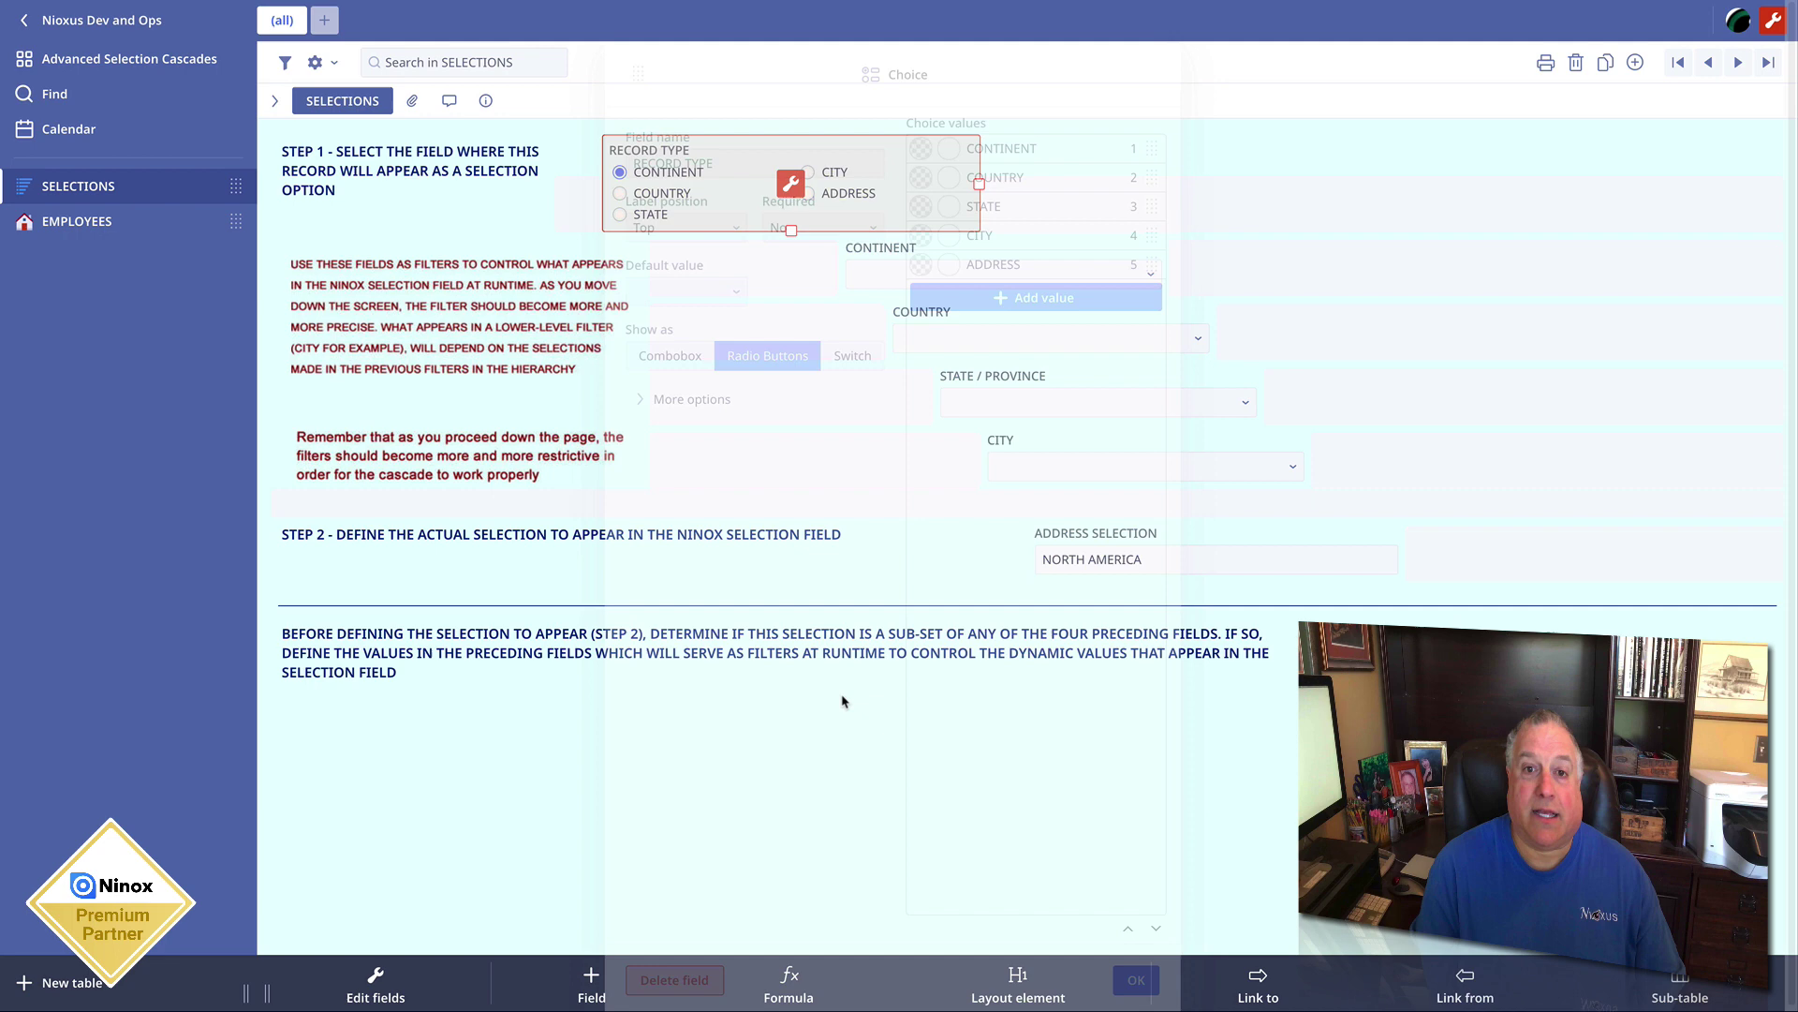
left_click(89, 221)
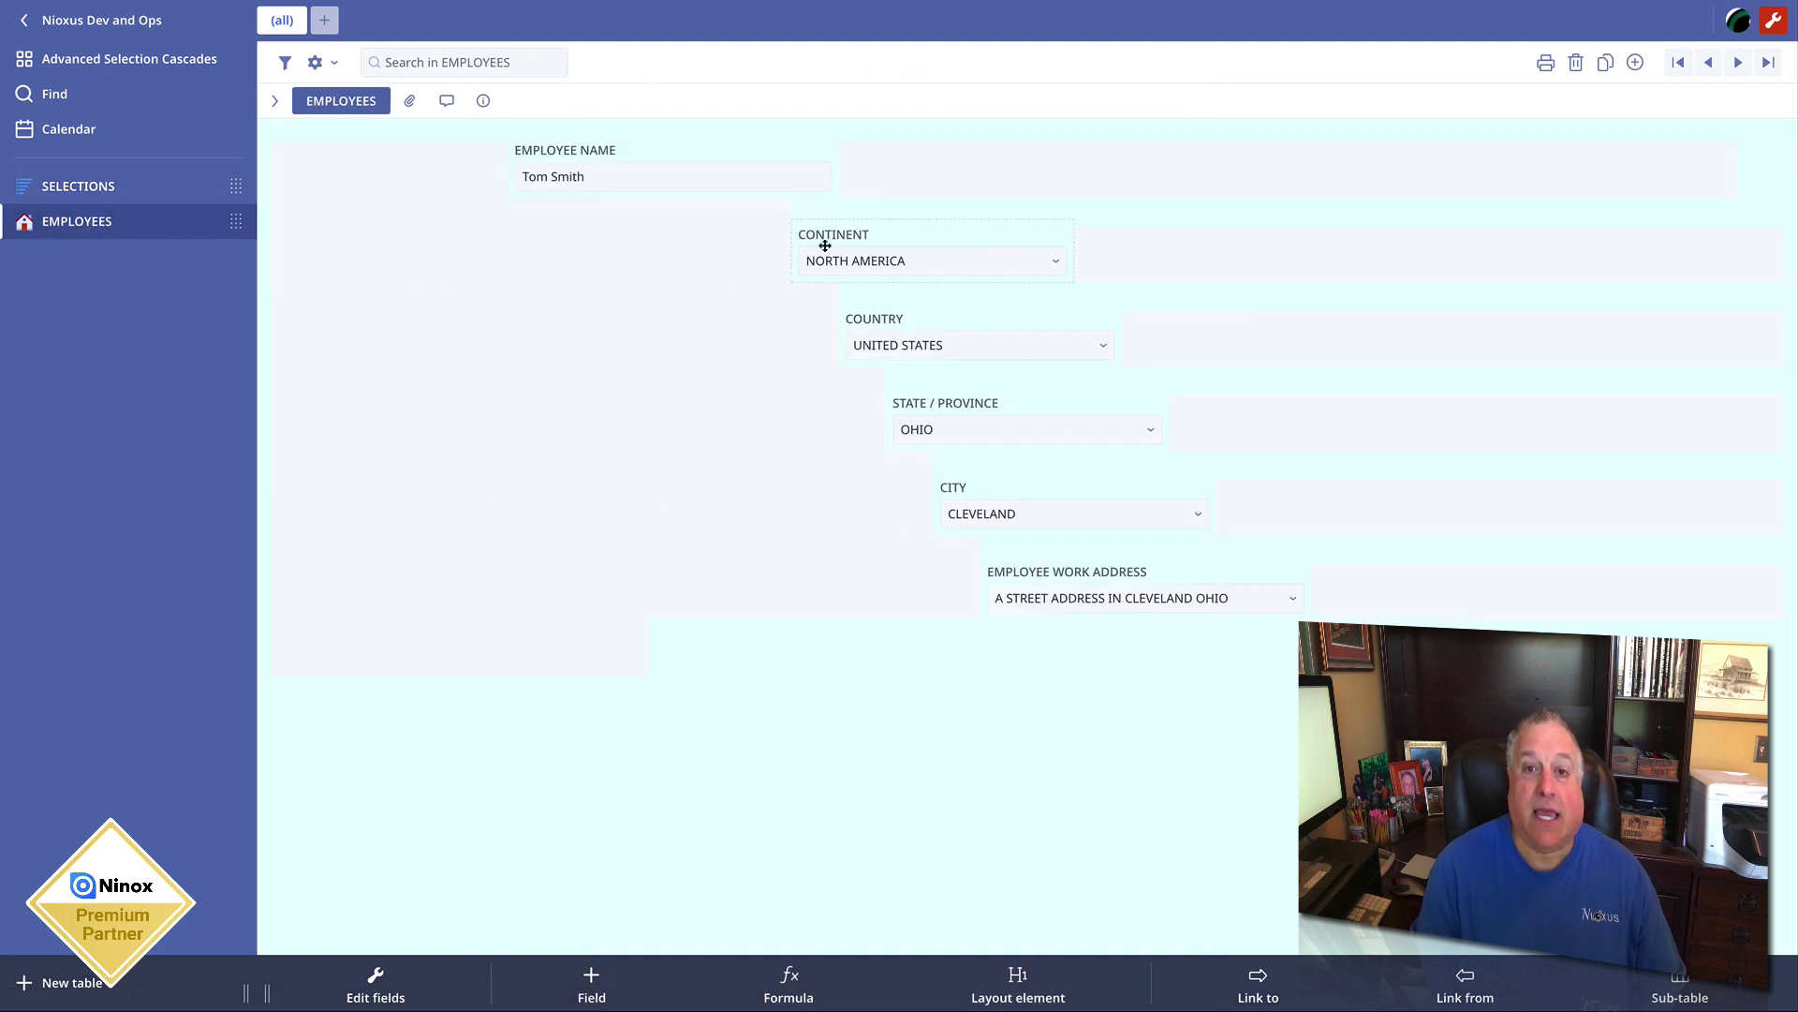
left_click(1050, 266)
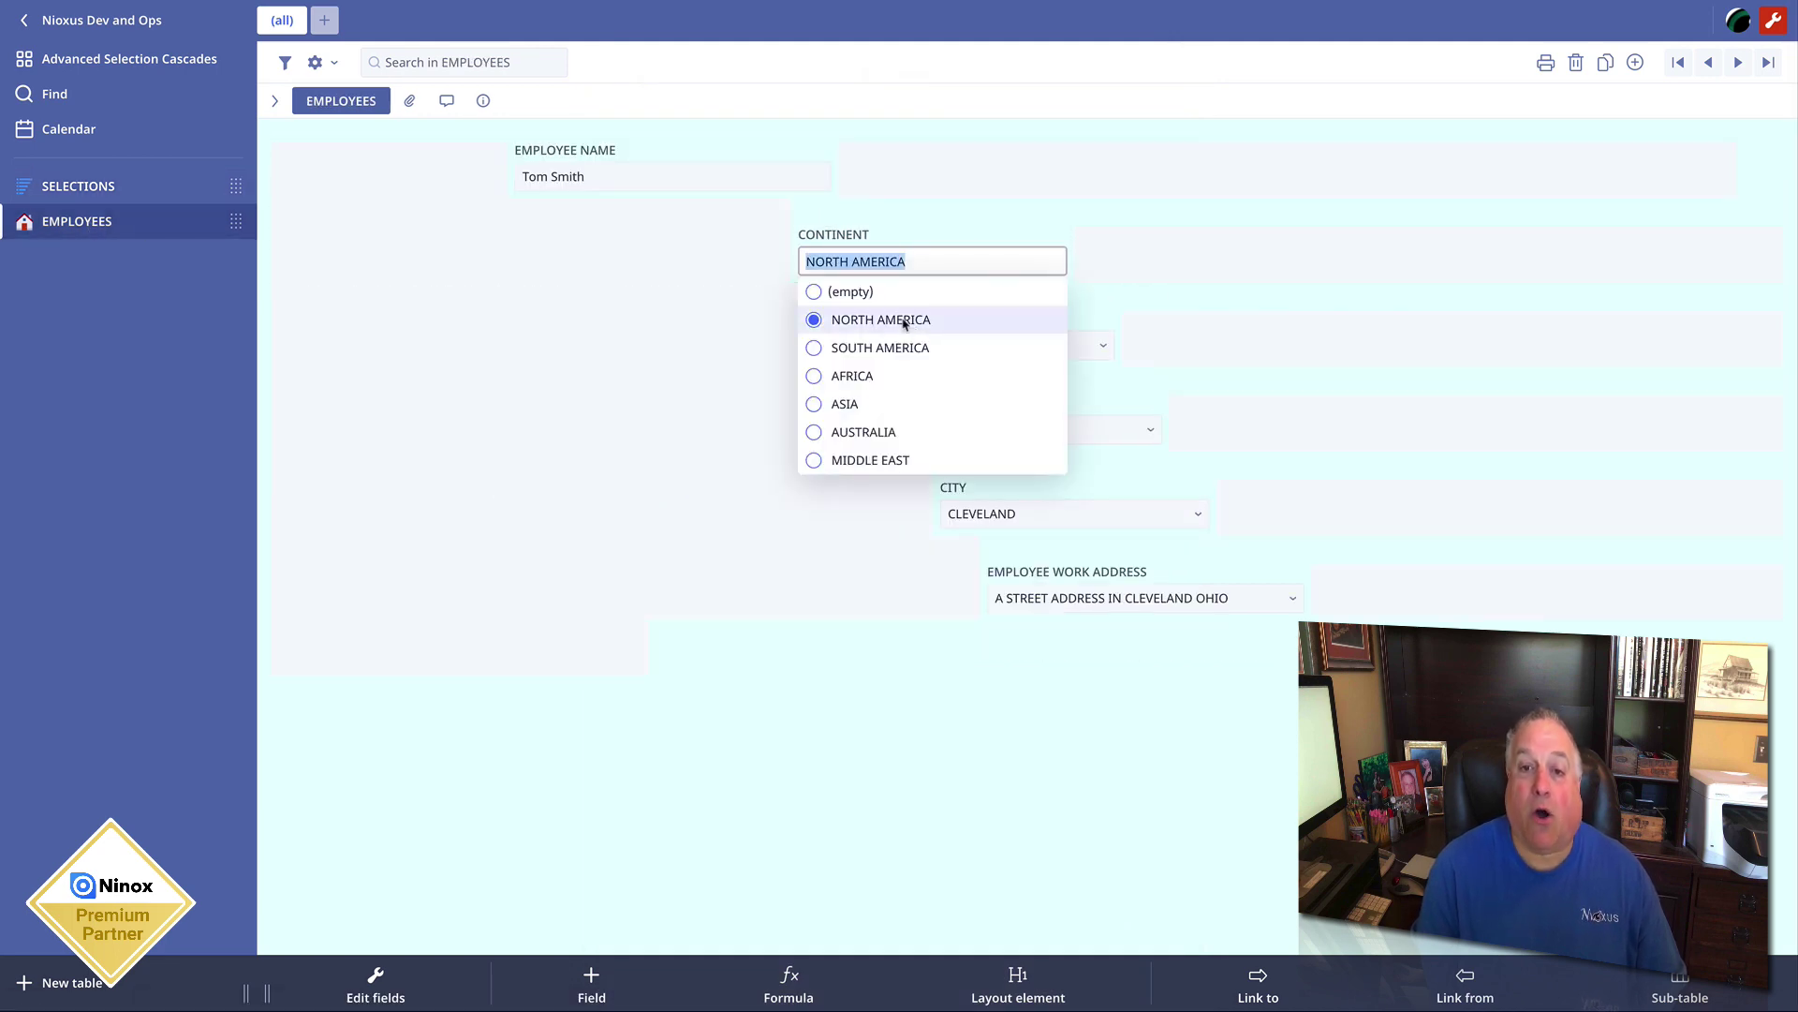
left_click(896, 237)
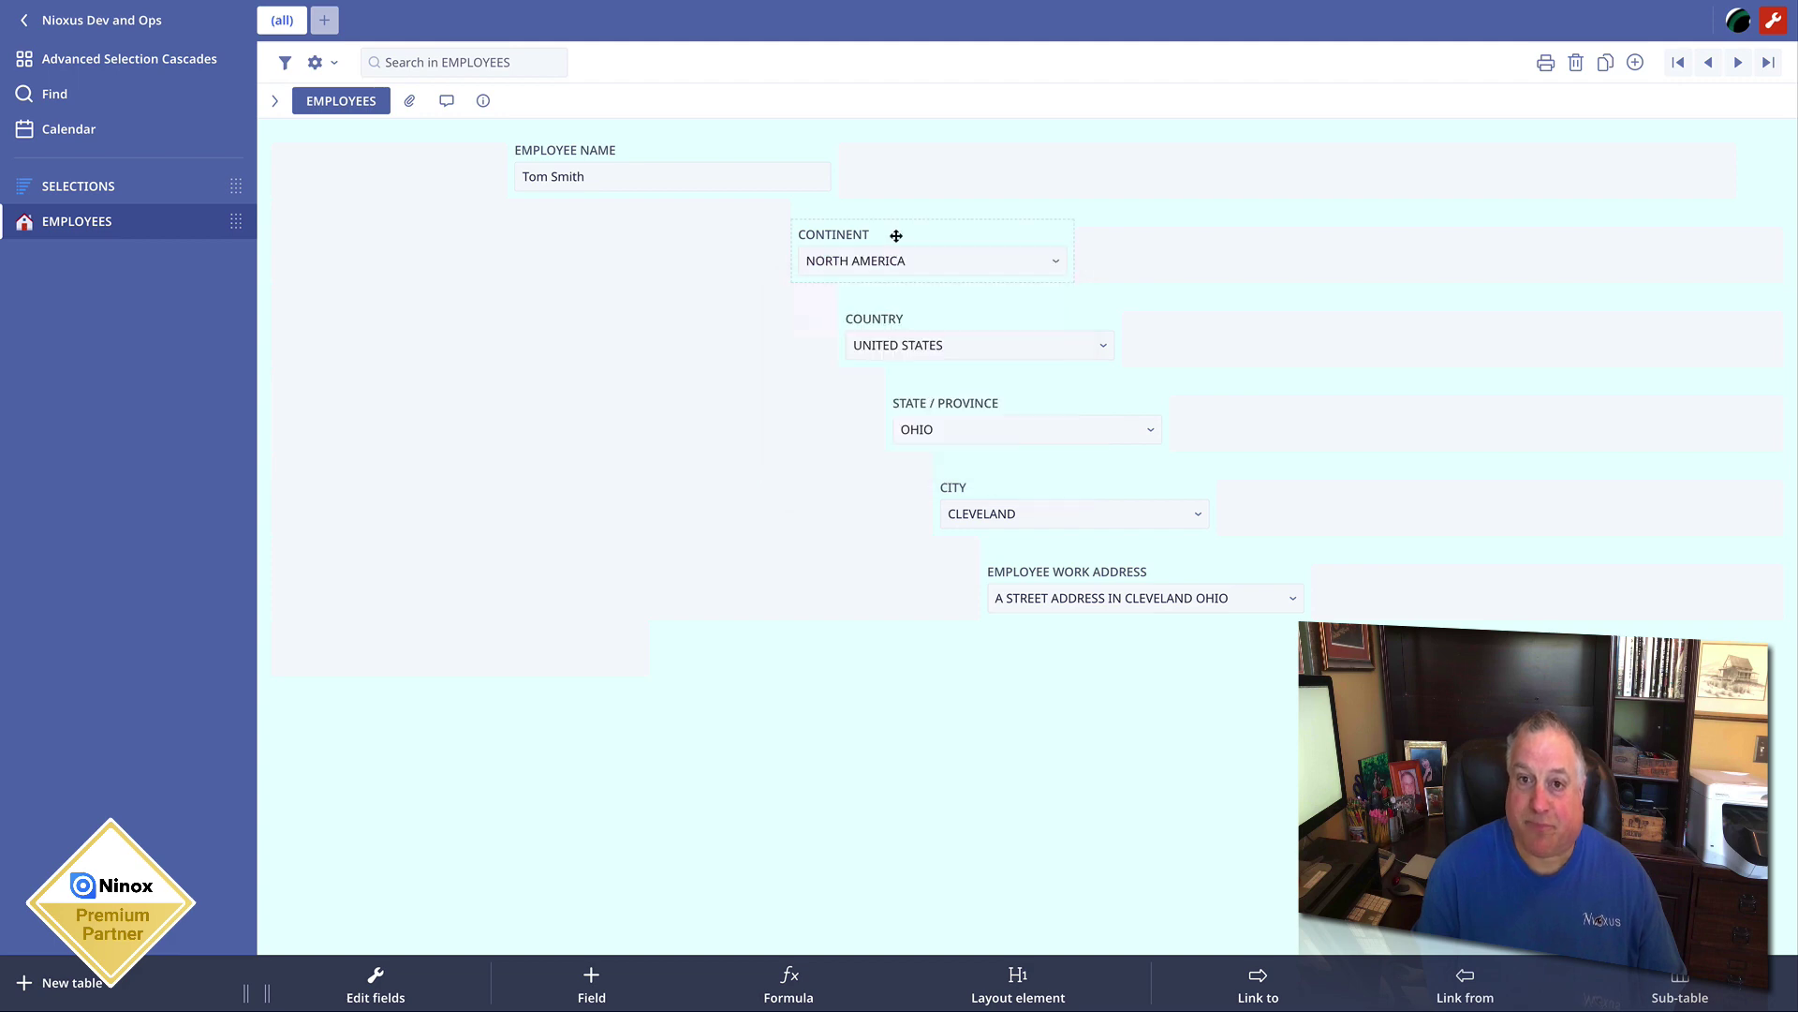
left_click(933, 251)
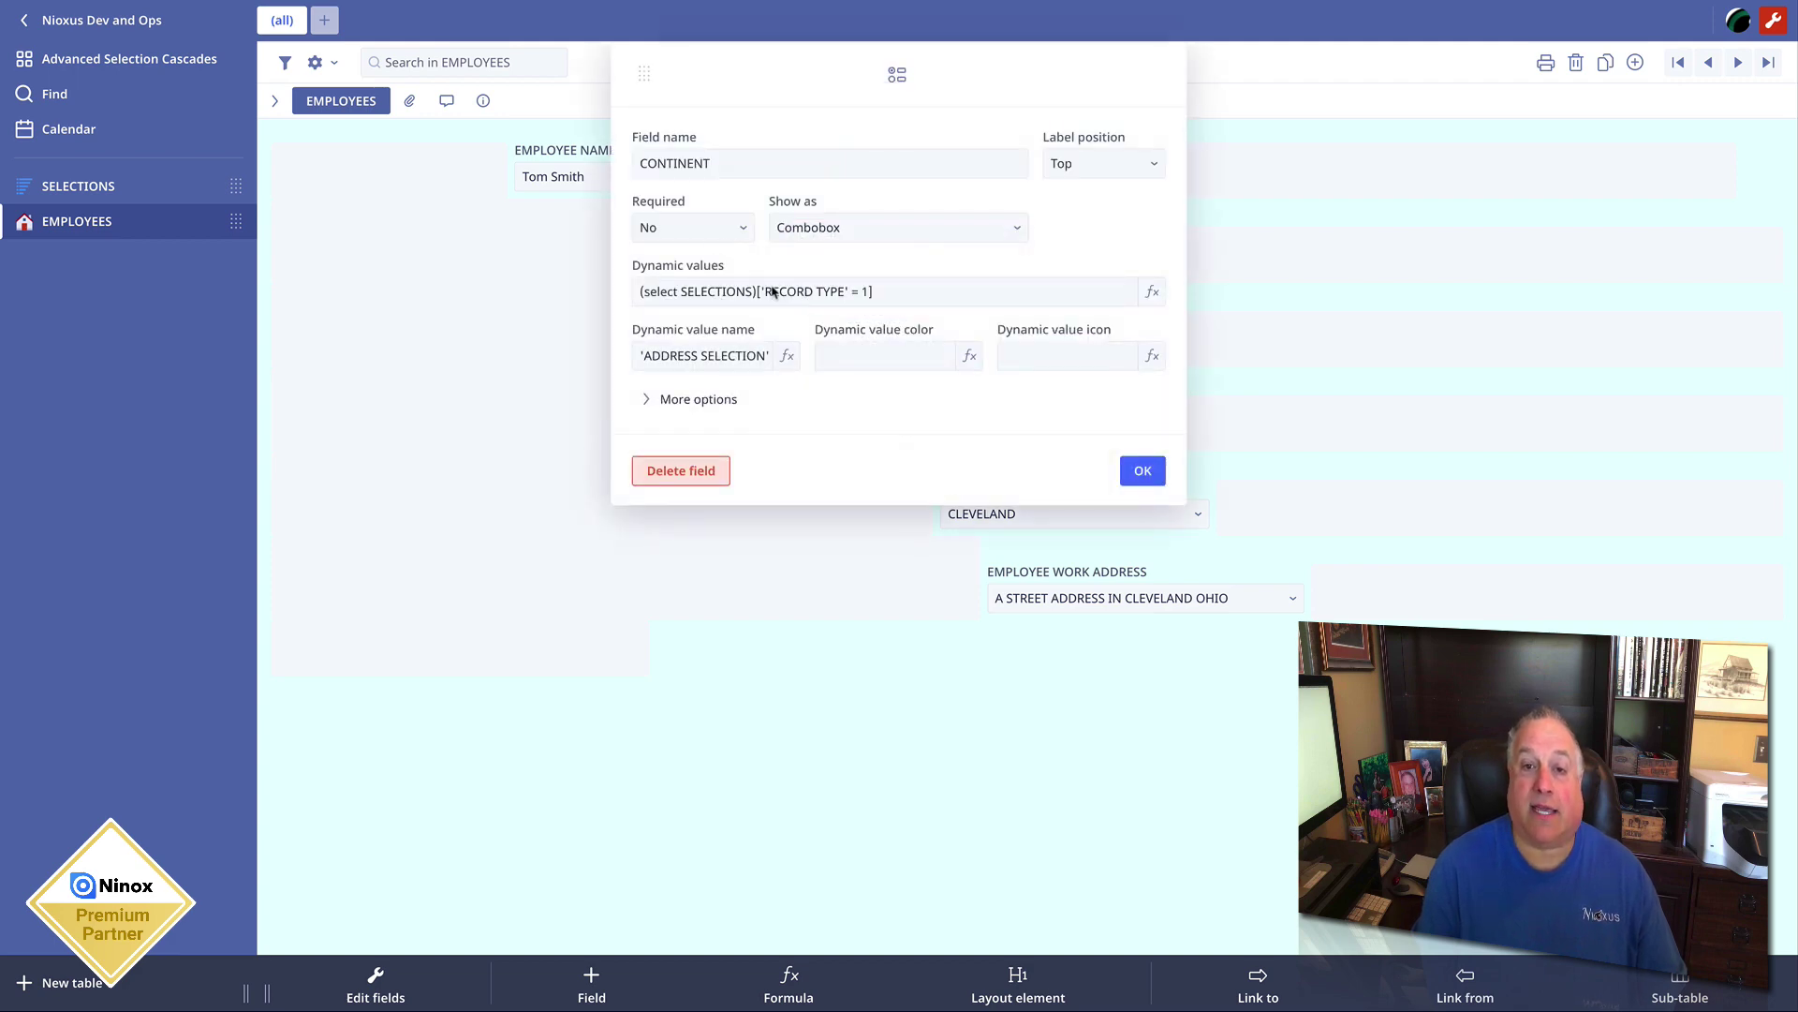
key("Escape")
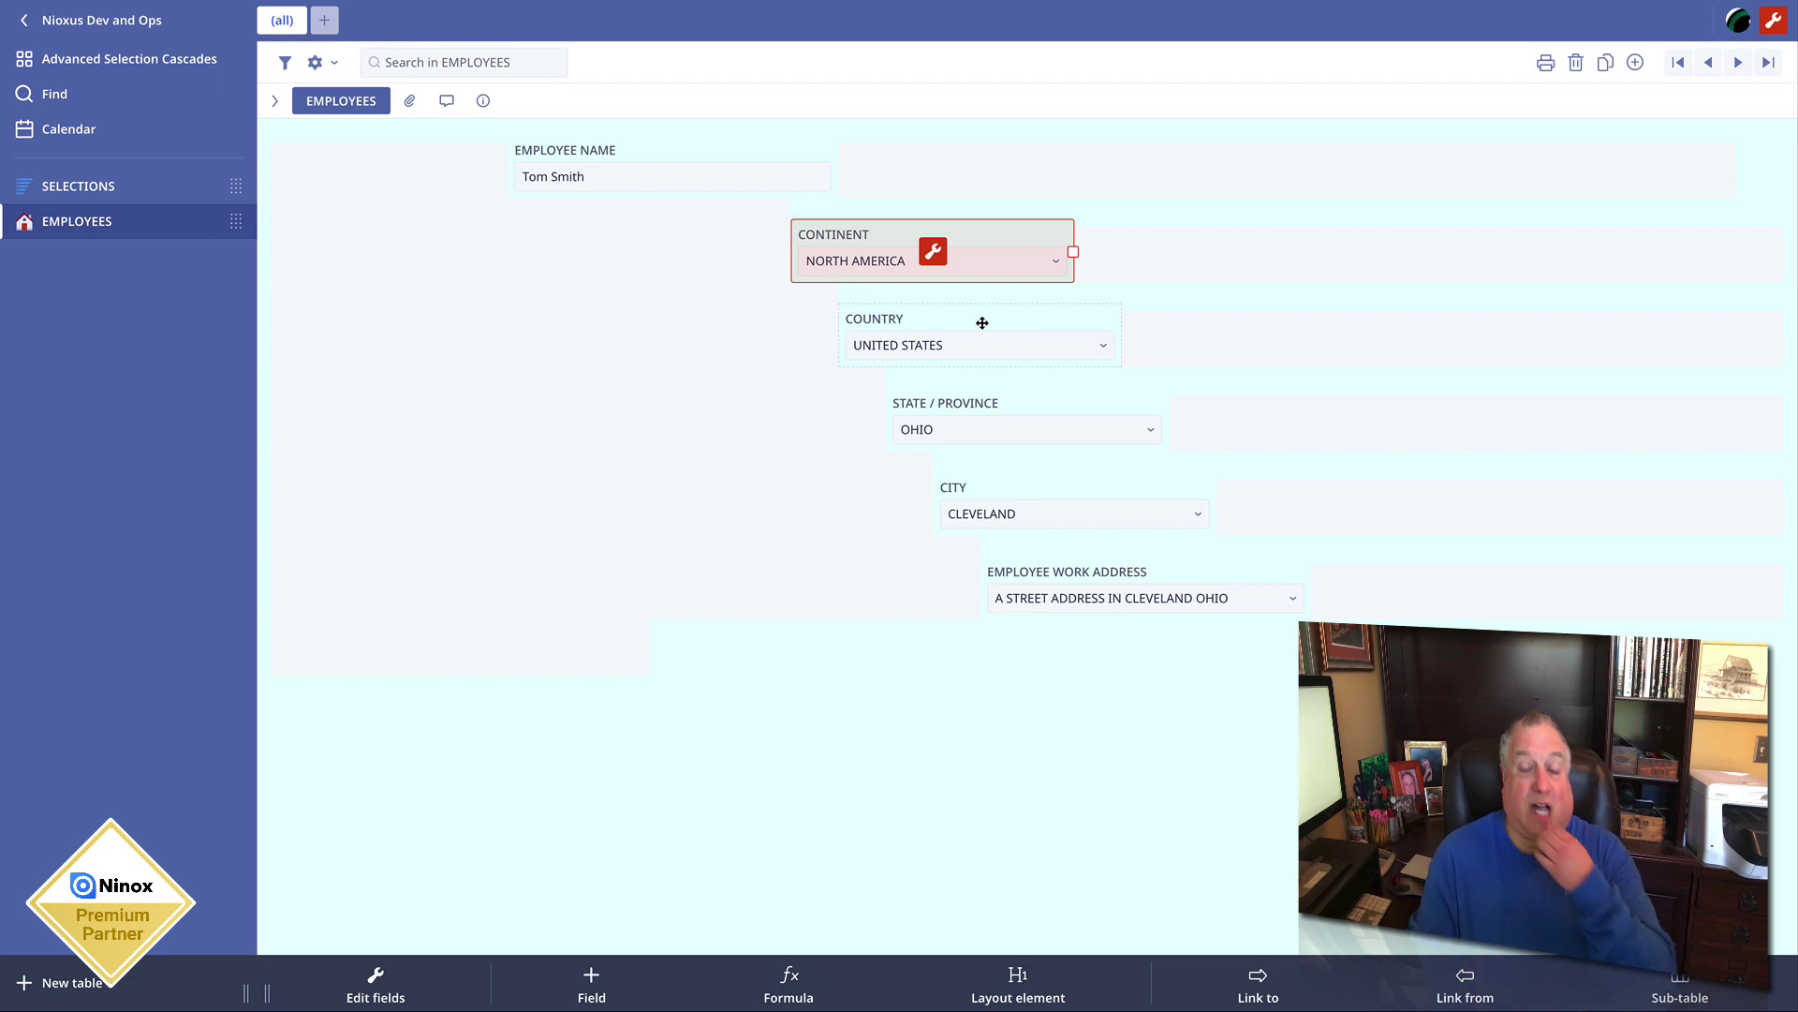
left_click(933, 252)
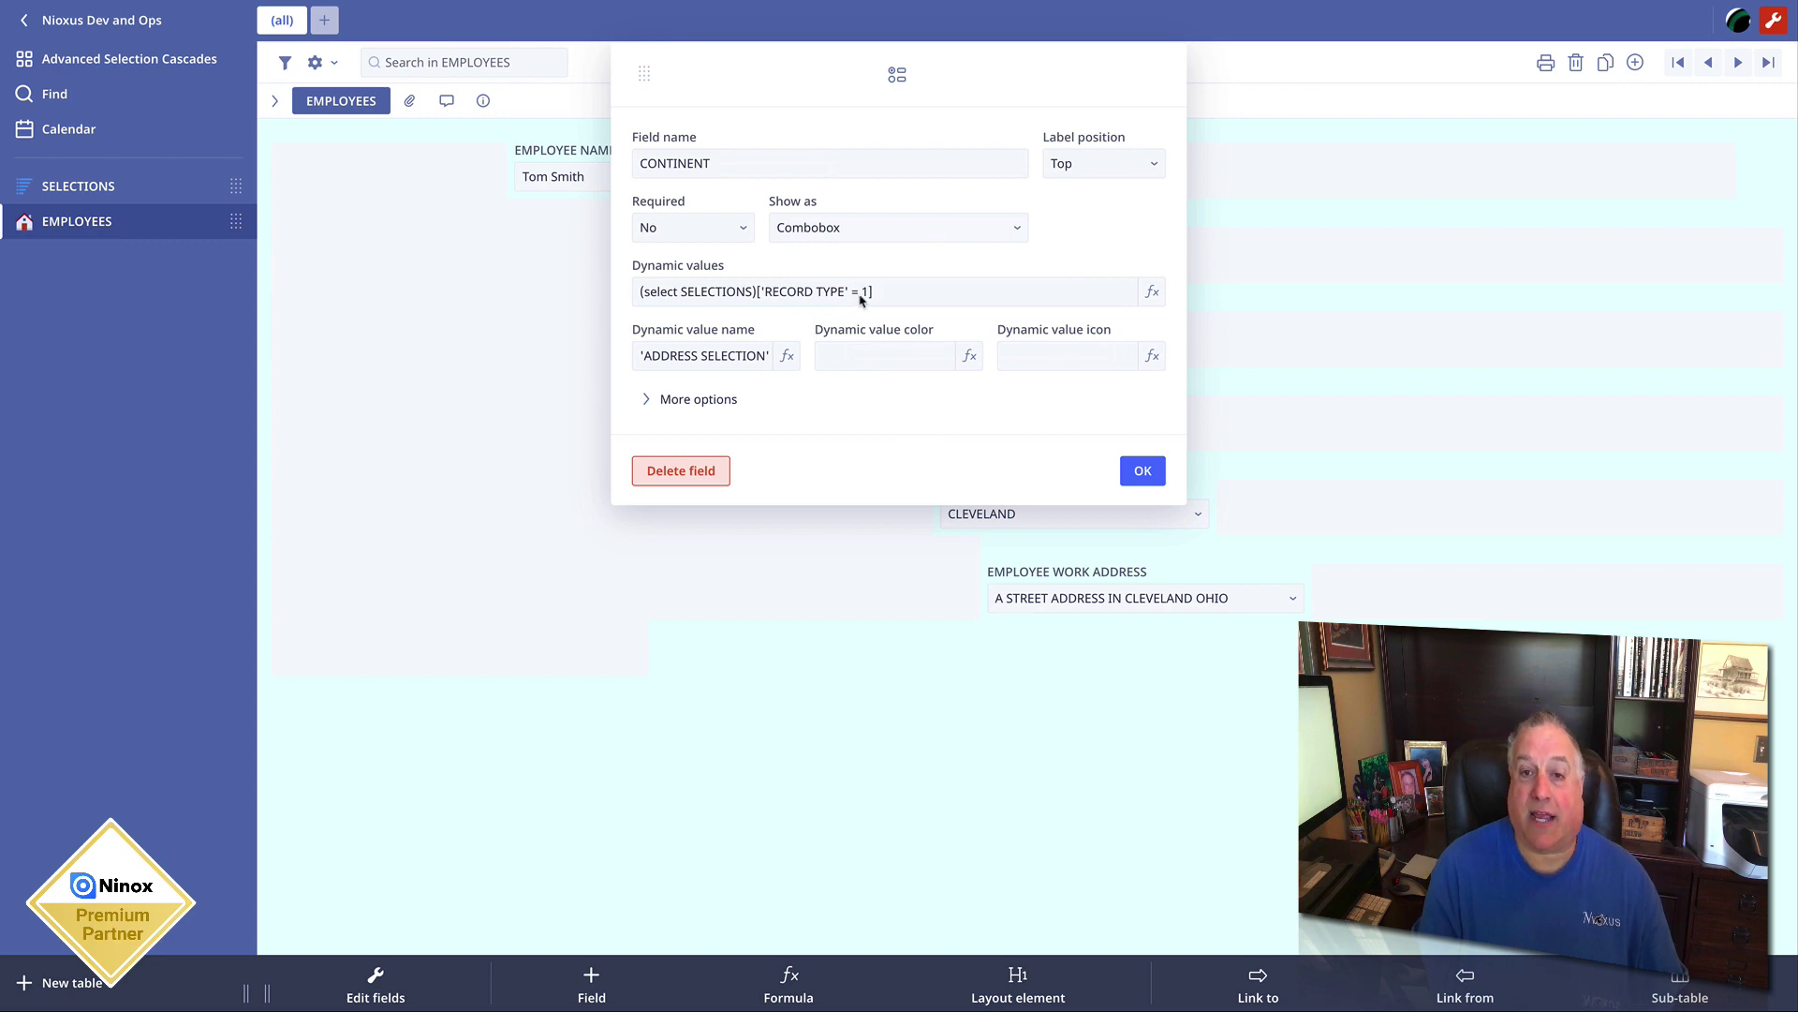
left_click(1142, 470)
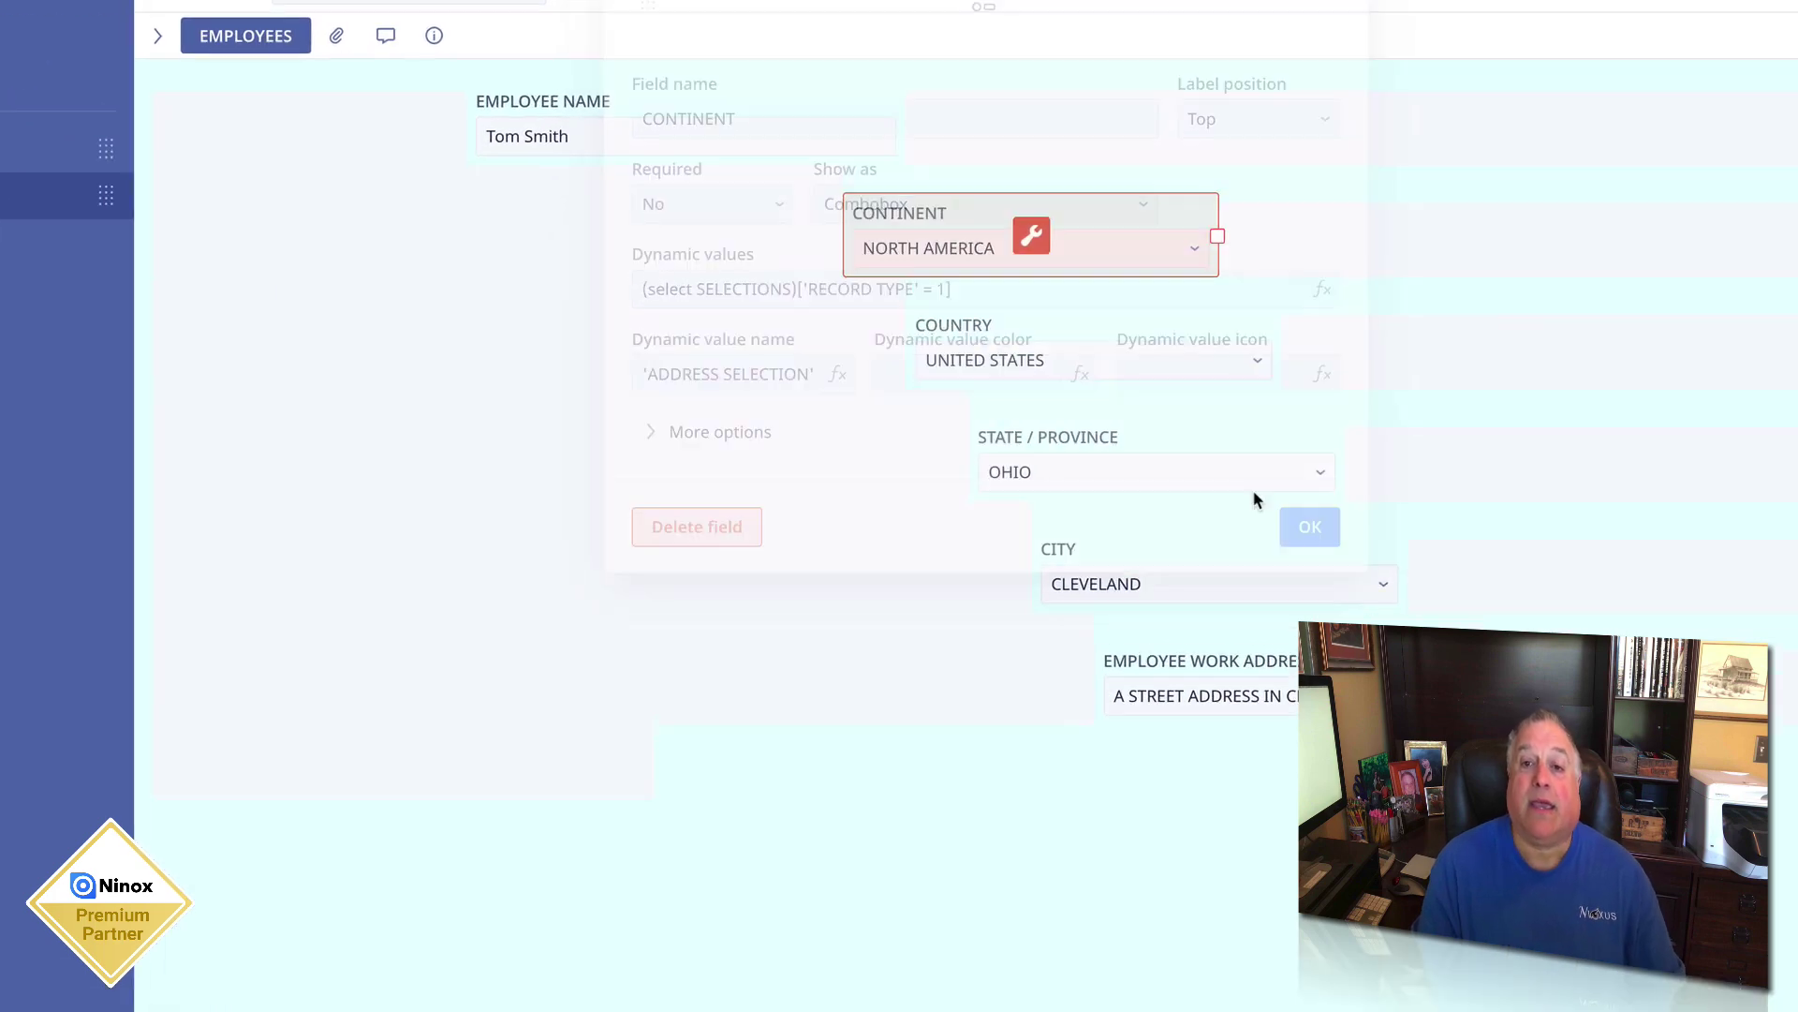
left_click(1154, 352)
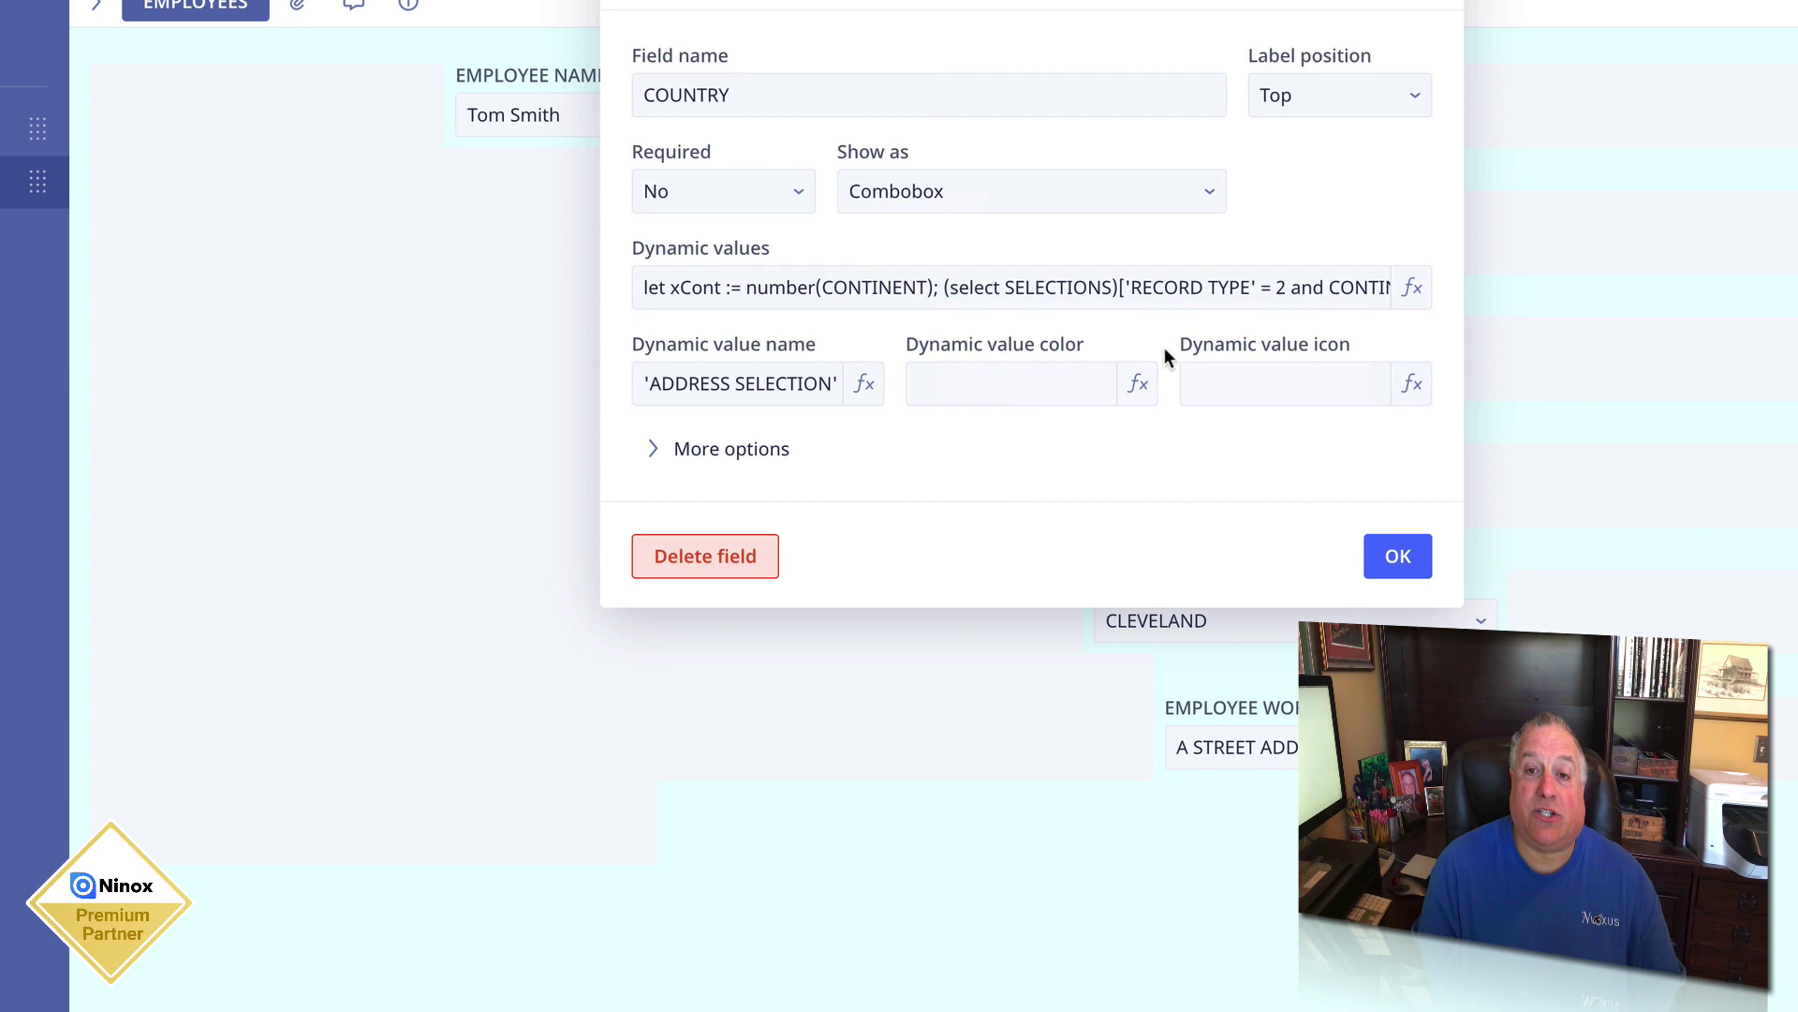
left_click(1044, 281)
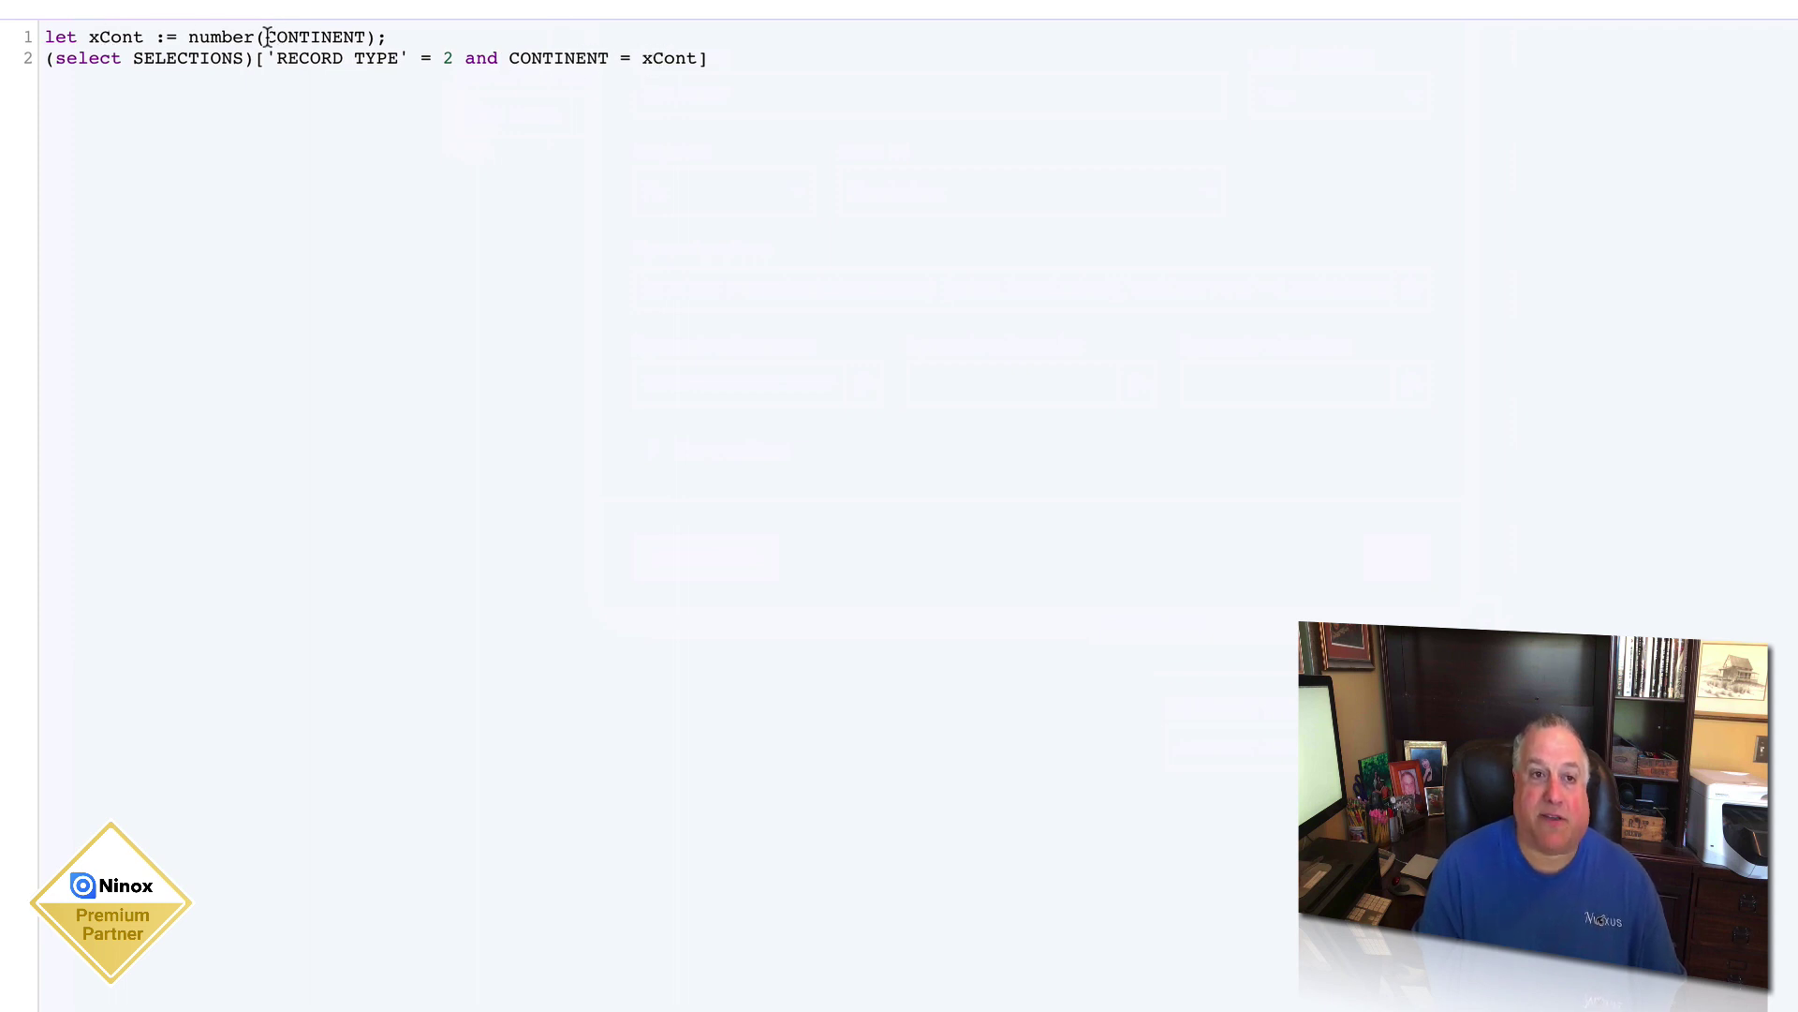
left_click_drag(267, 38, 365, 38)
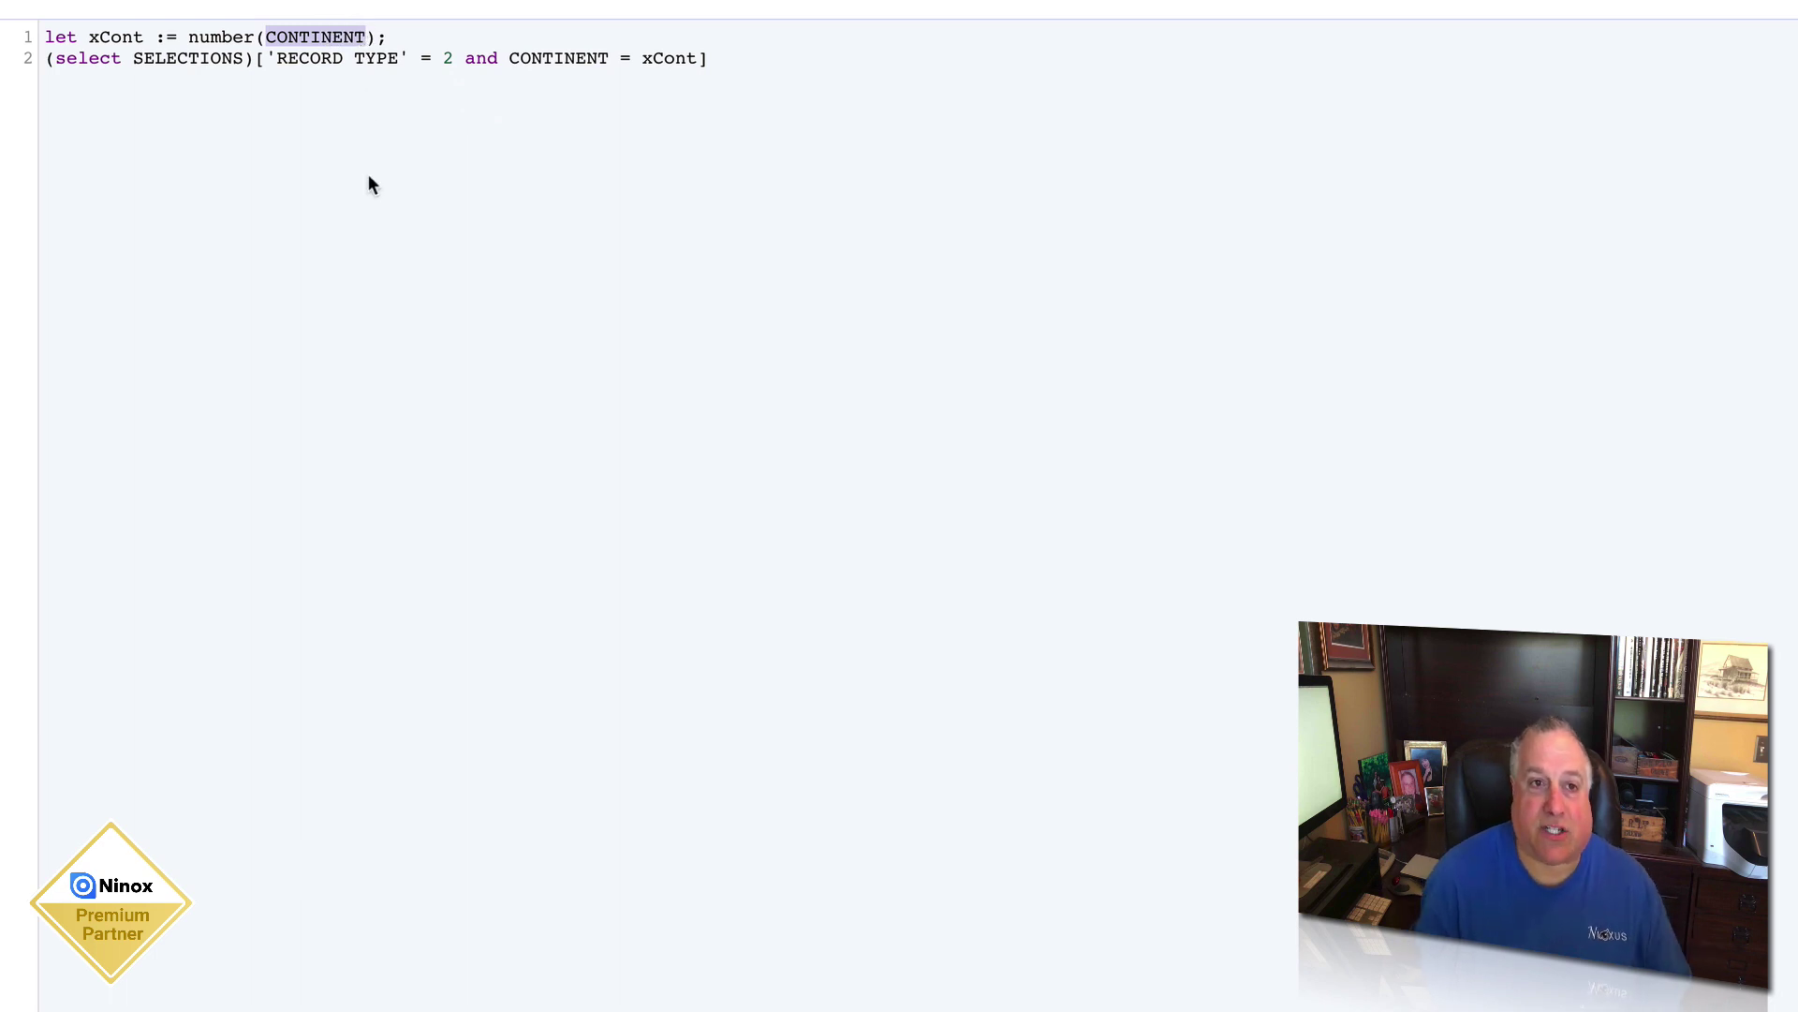
left_click_drag(188, 37, 257, 36)
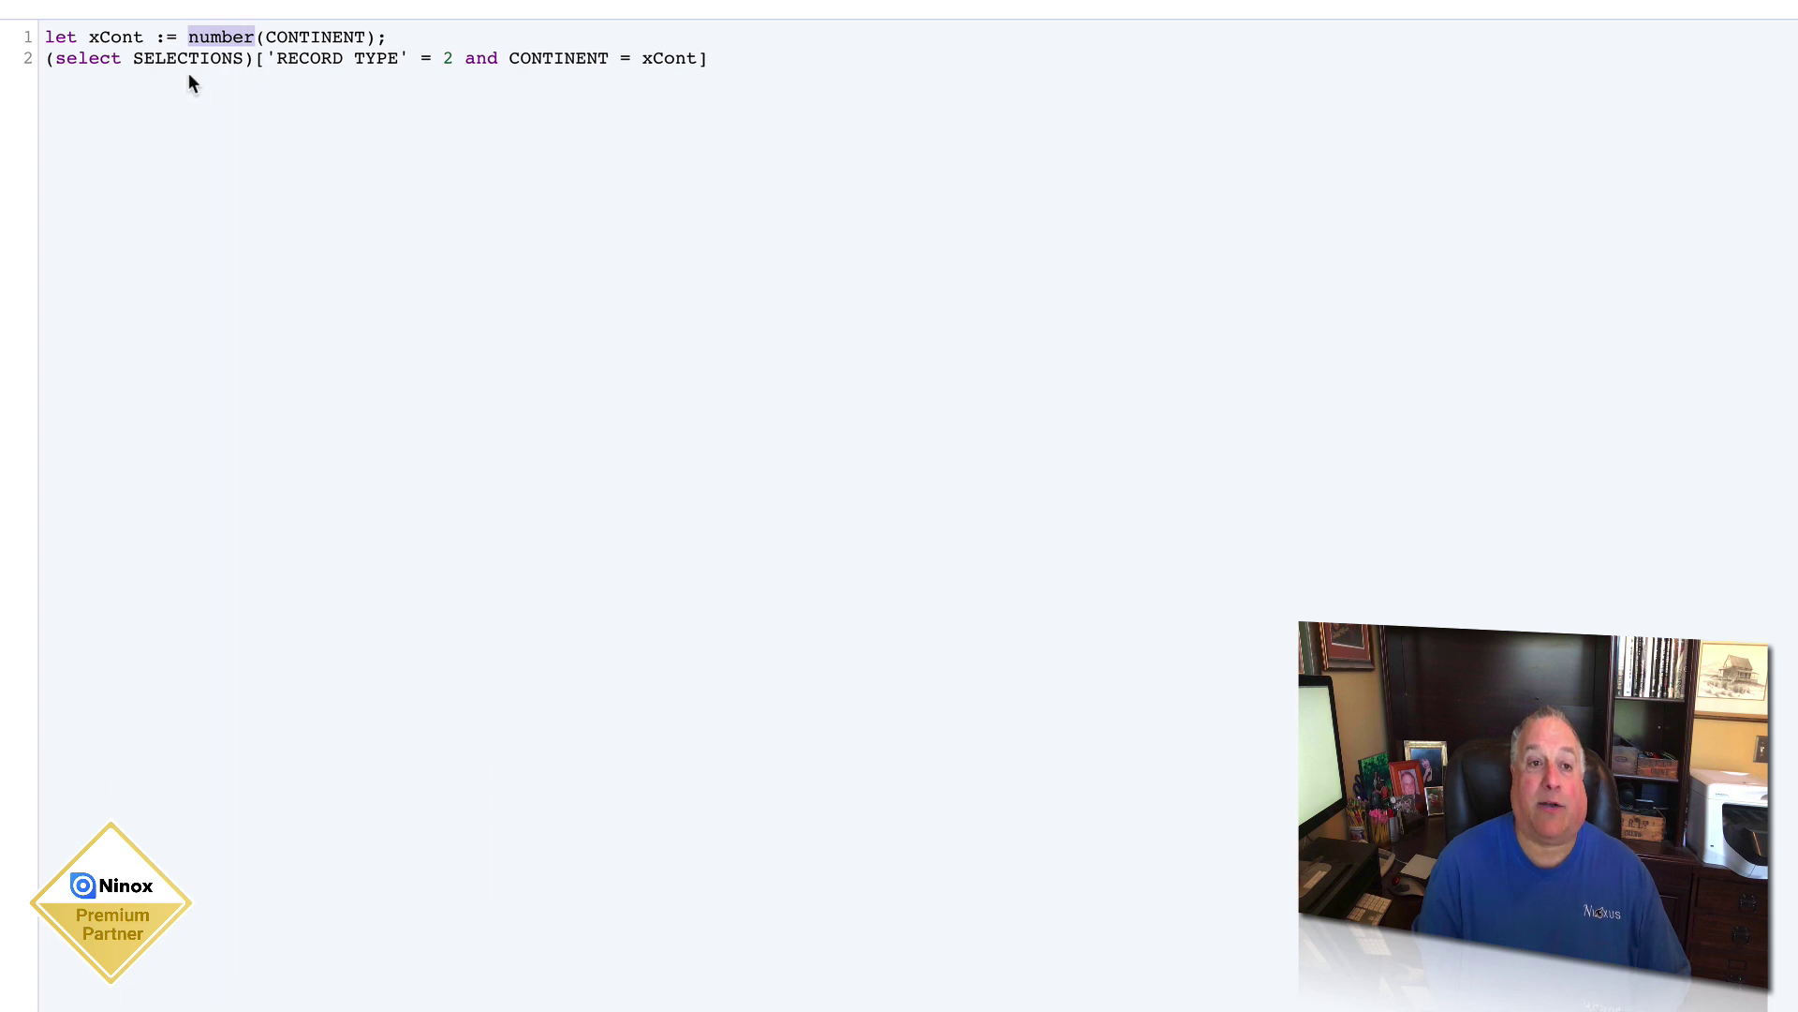
left_click_drag(133, 60, 245, 49)
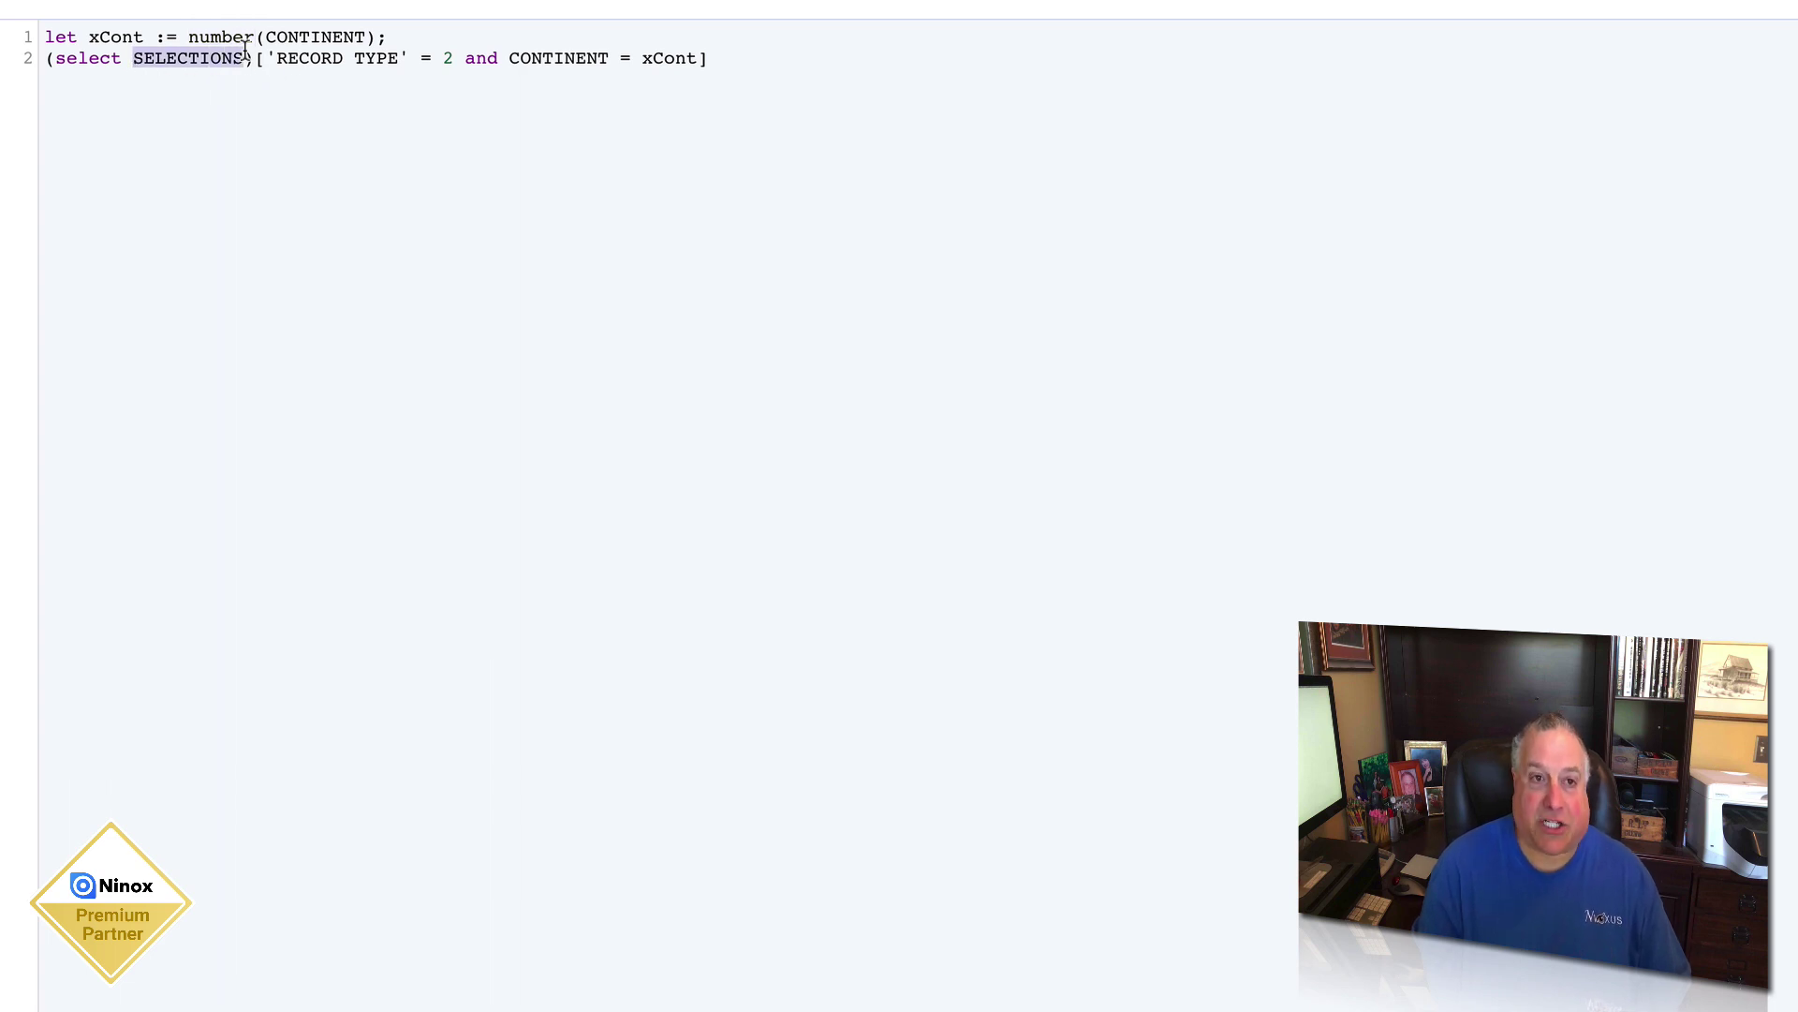
double_click(448, 58)
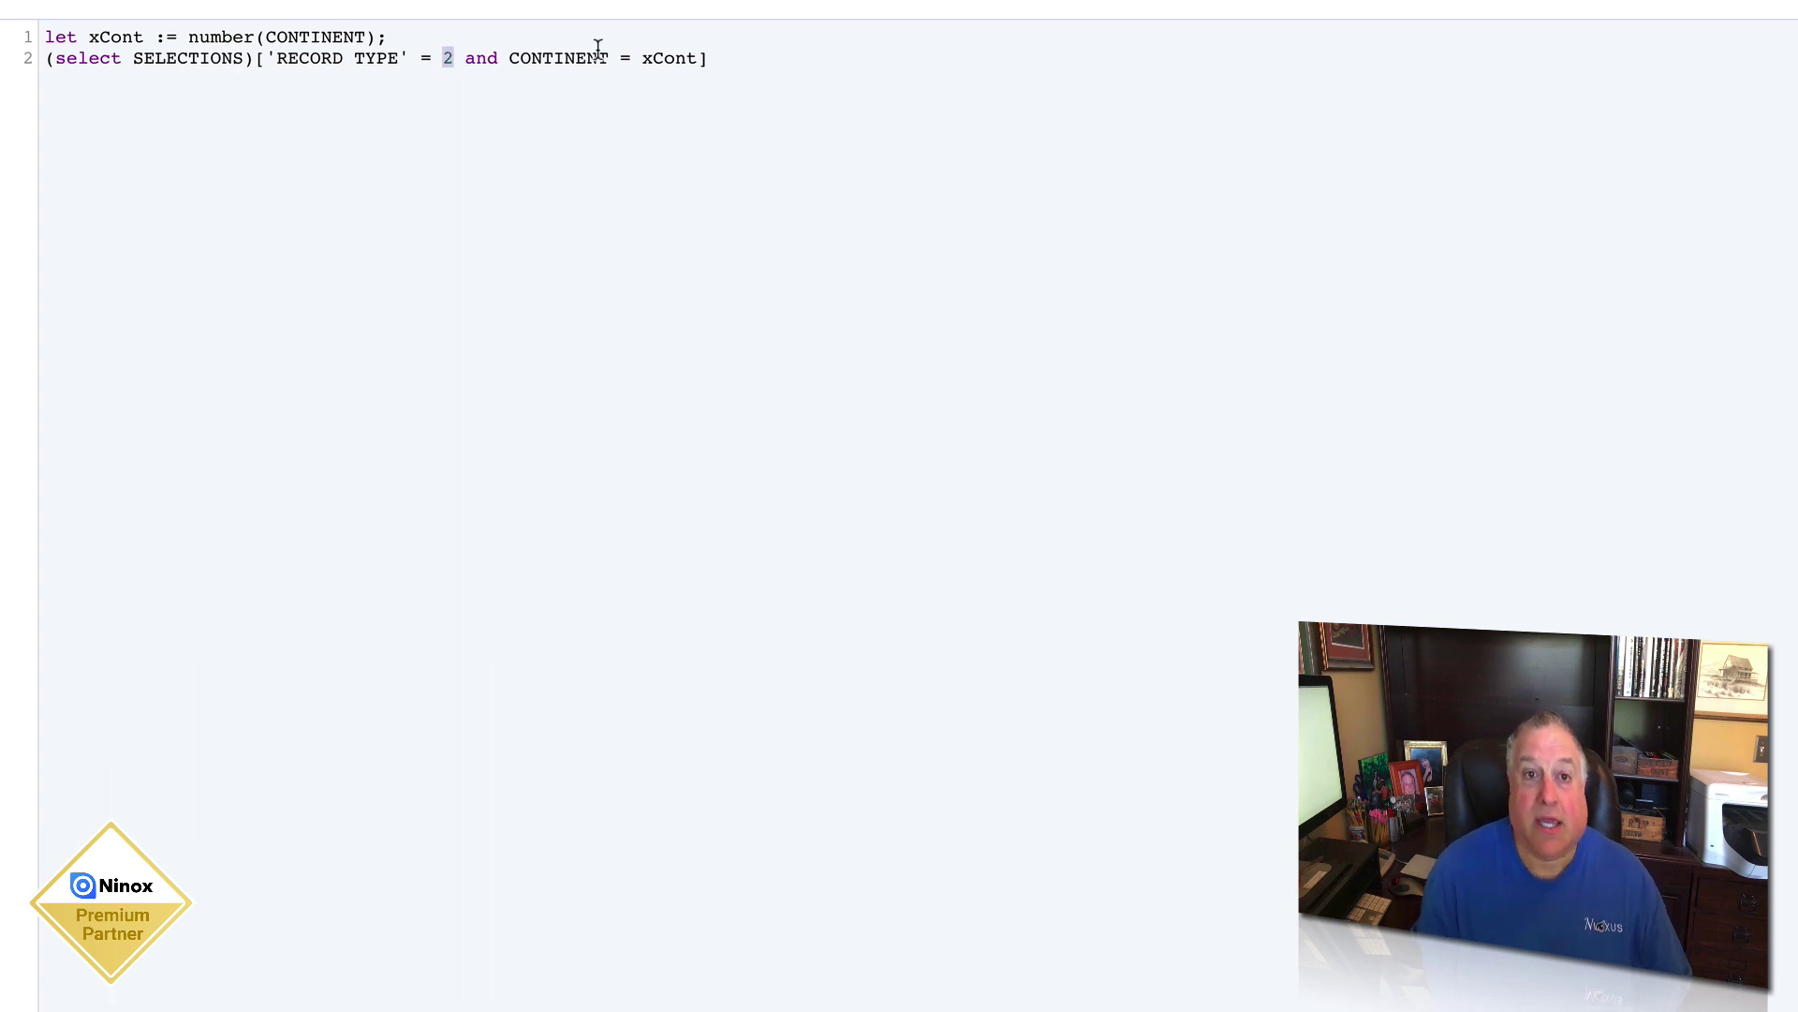
left_click_drag(509, 58, 697, 55)
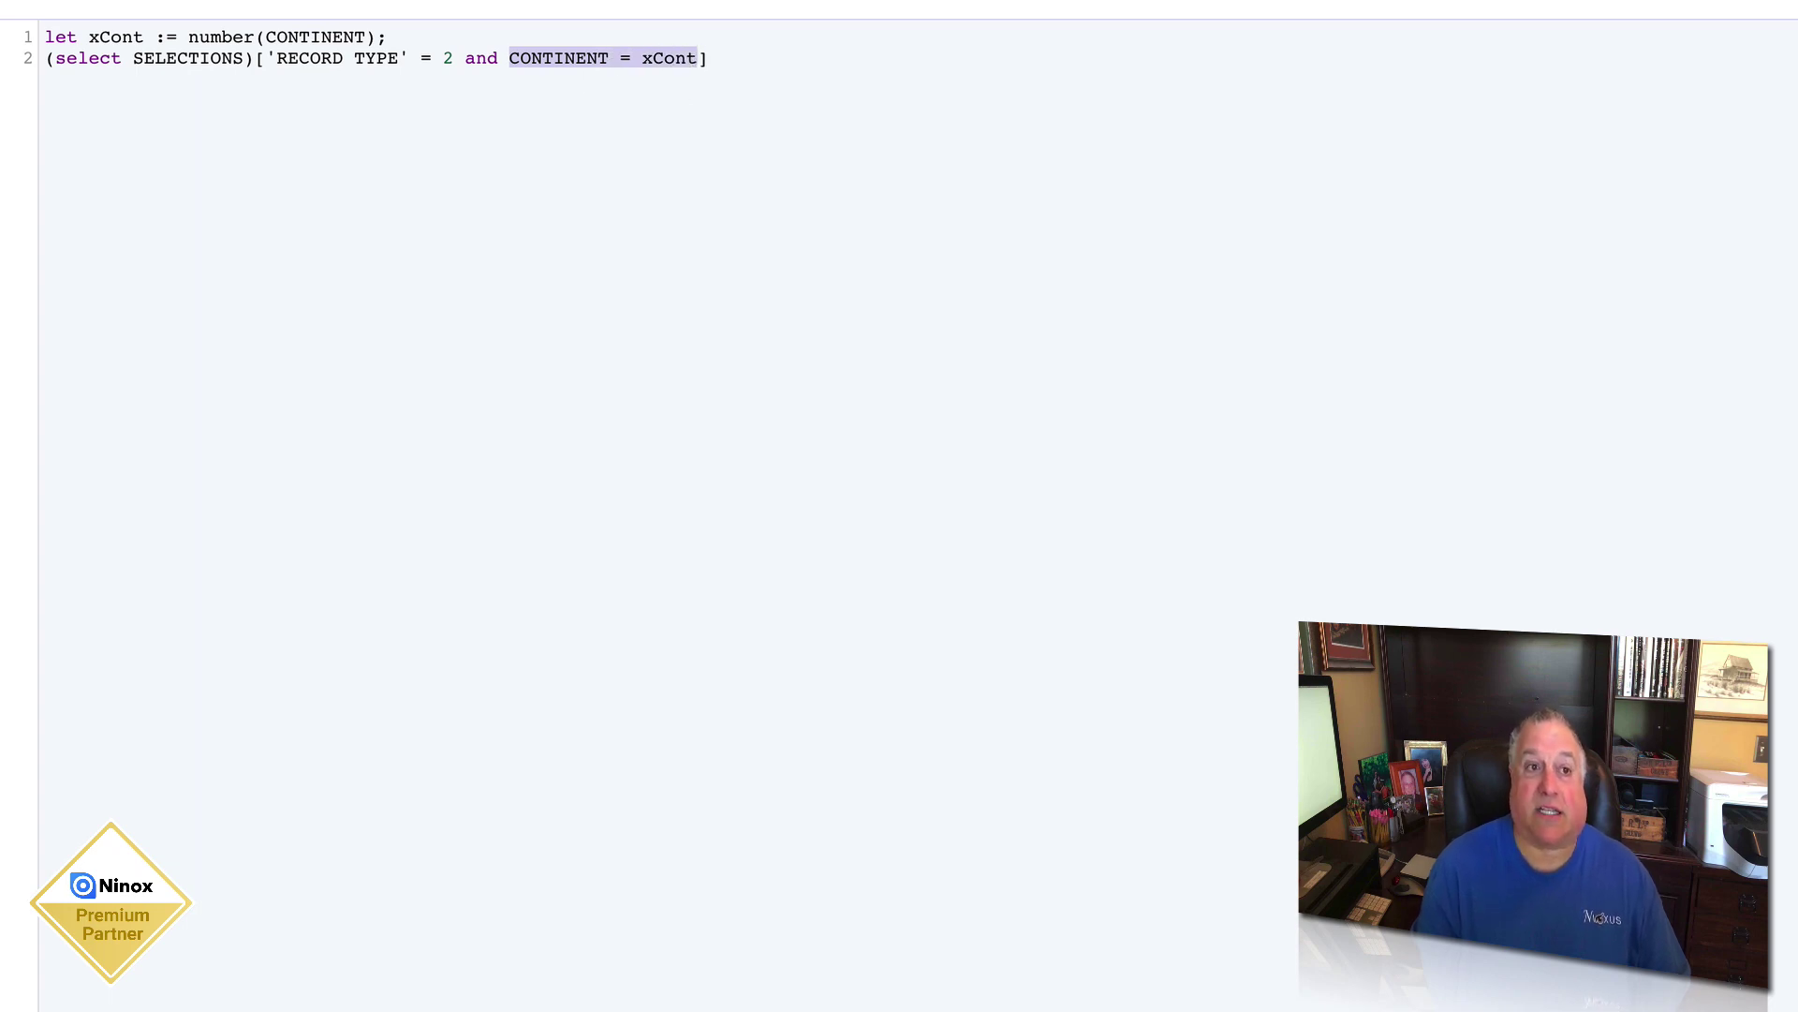
Check that NORTH AMERICA and SOUTH AMERICA each list only their own countries
left_click(1402, 553)
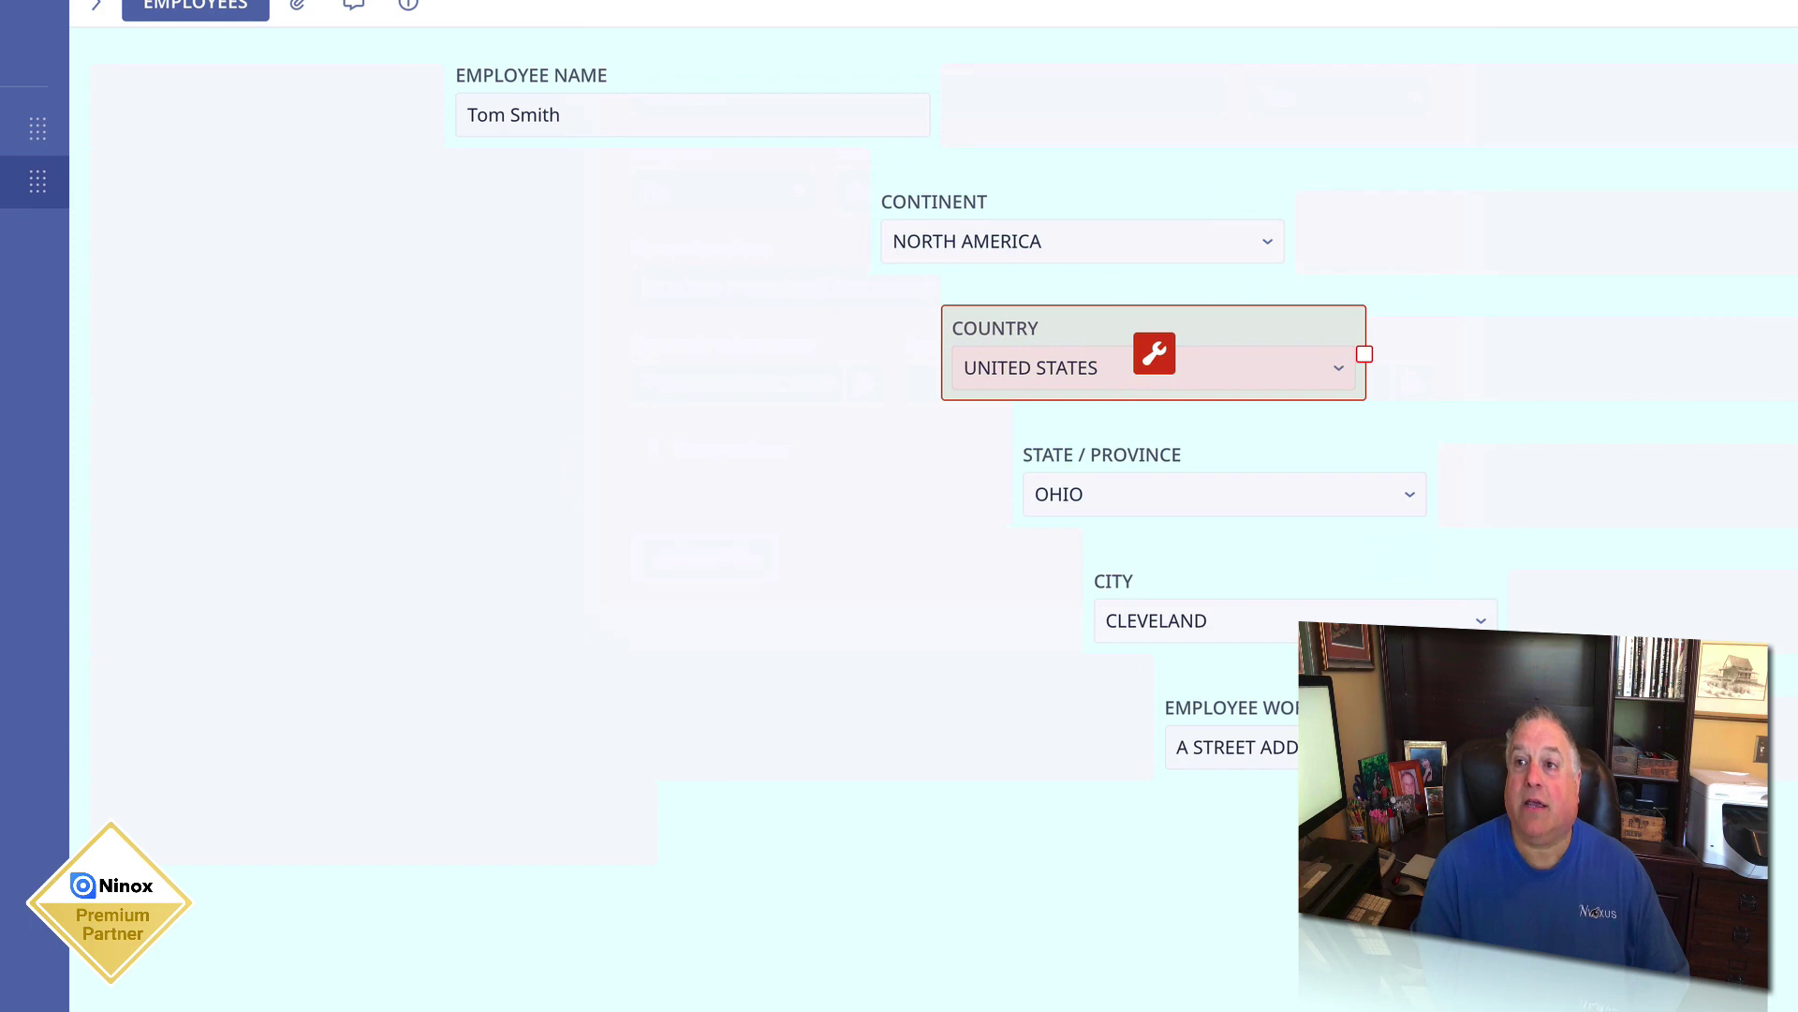
left_click(1141, 242)
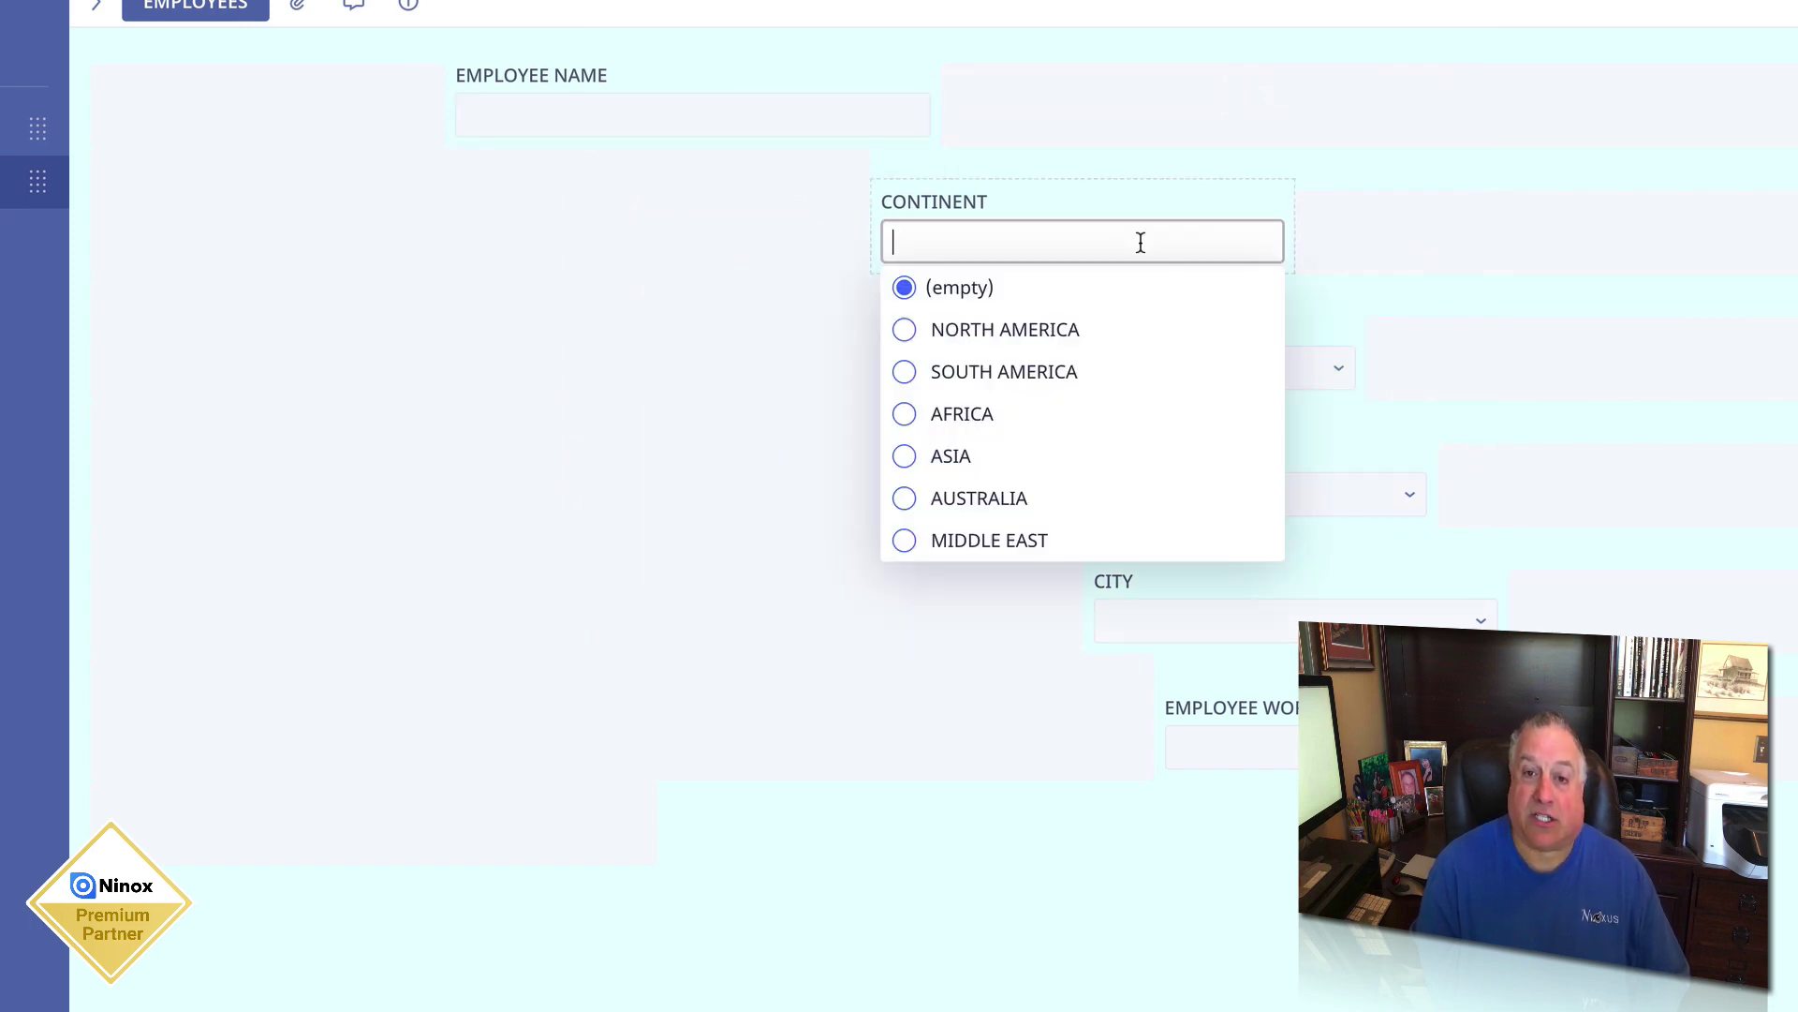
left_click(1038, 334)
left_click(1046, 371)
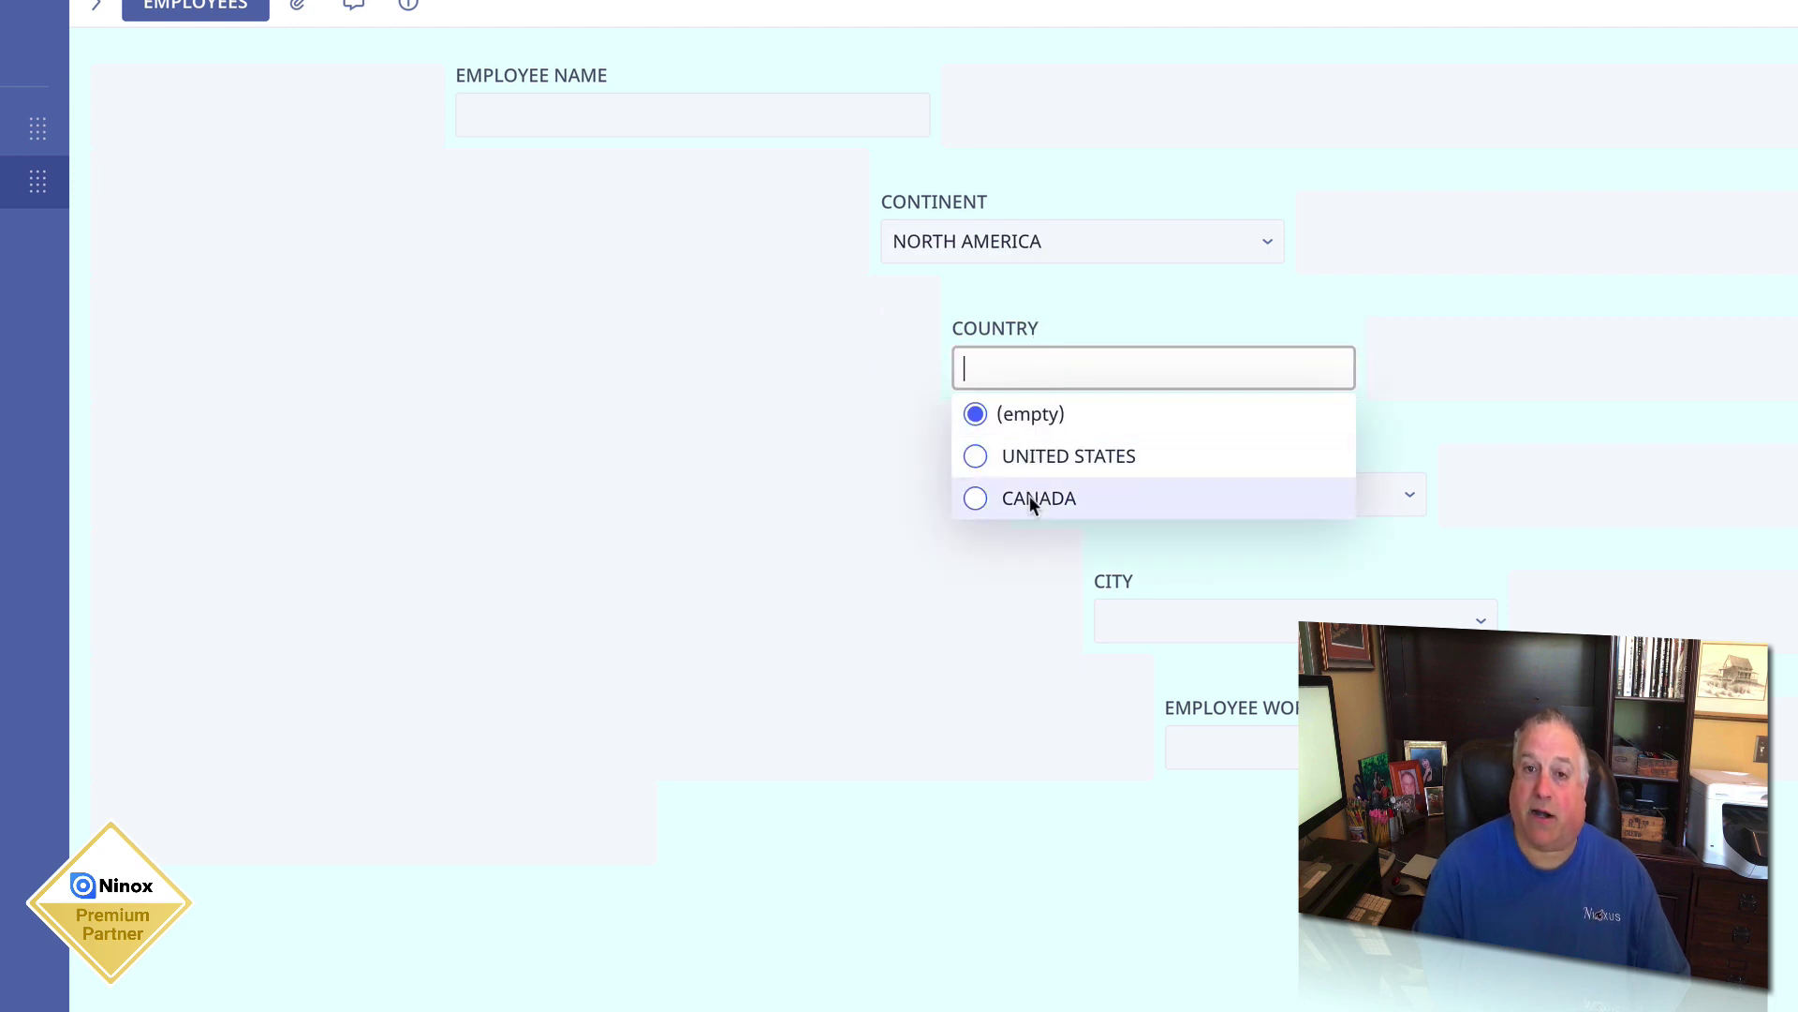
left_click(1032, 243)
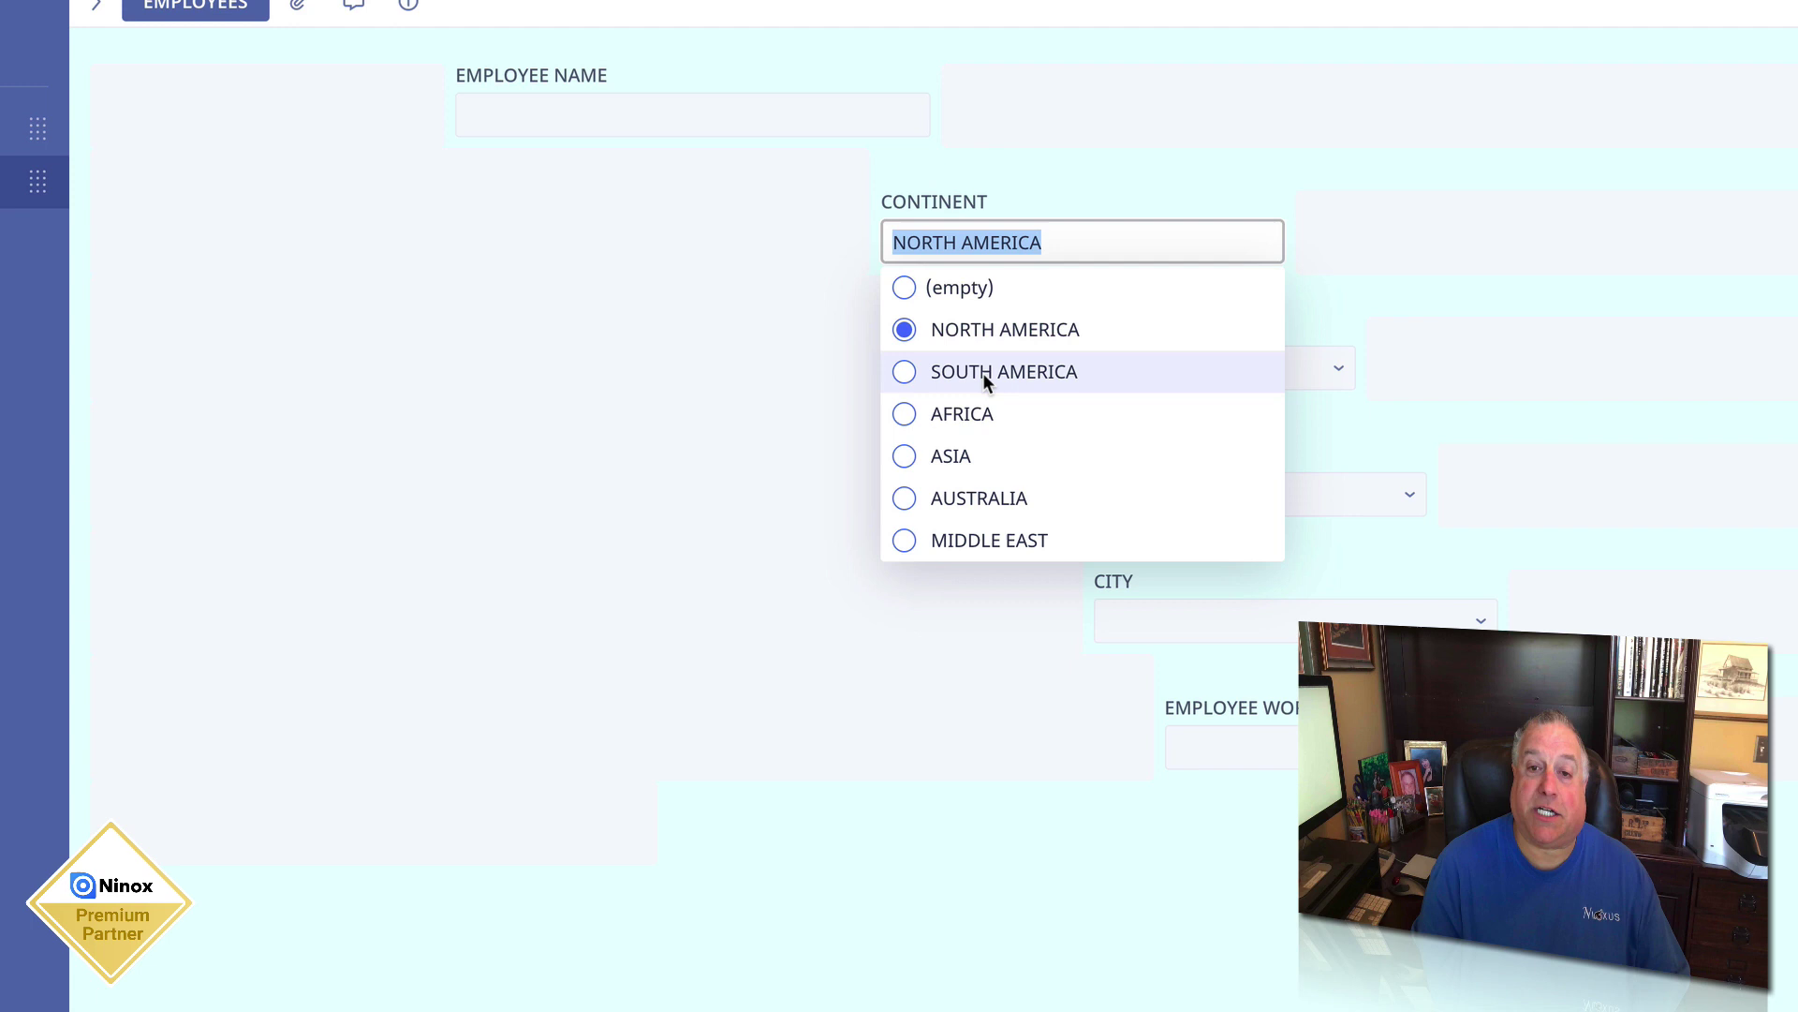
left_click(982, 371)
left_click(1031, 377)
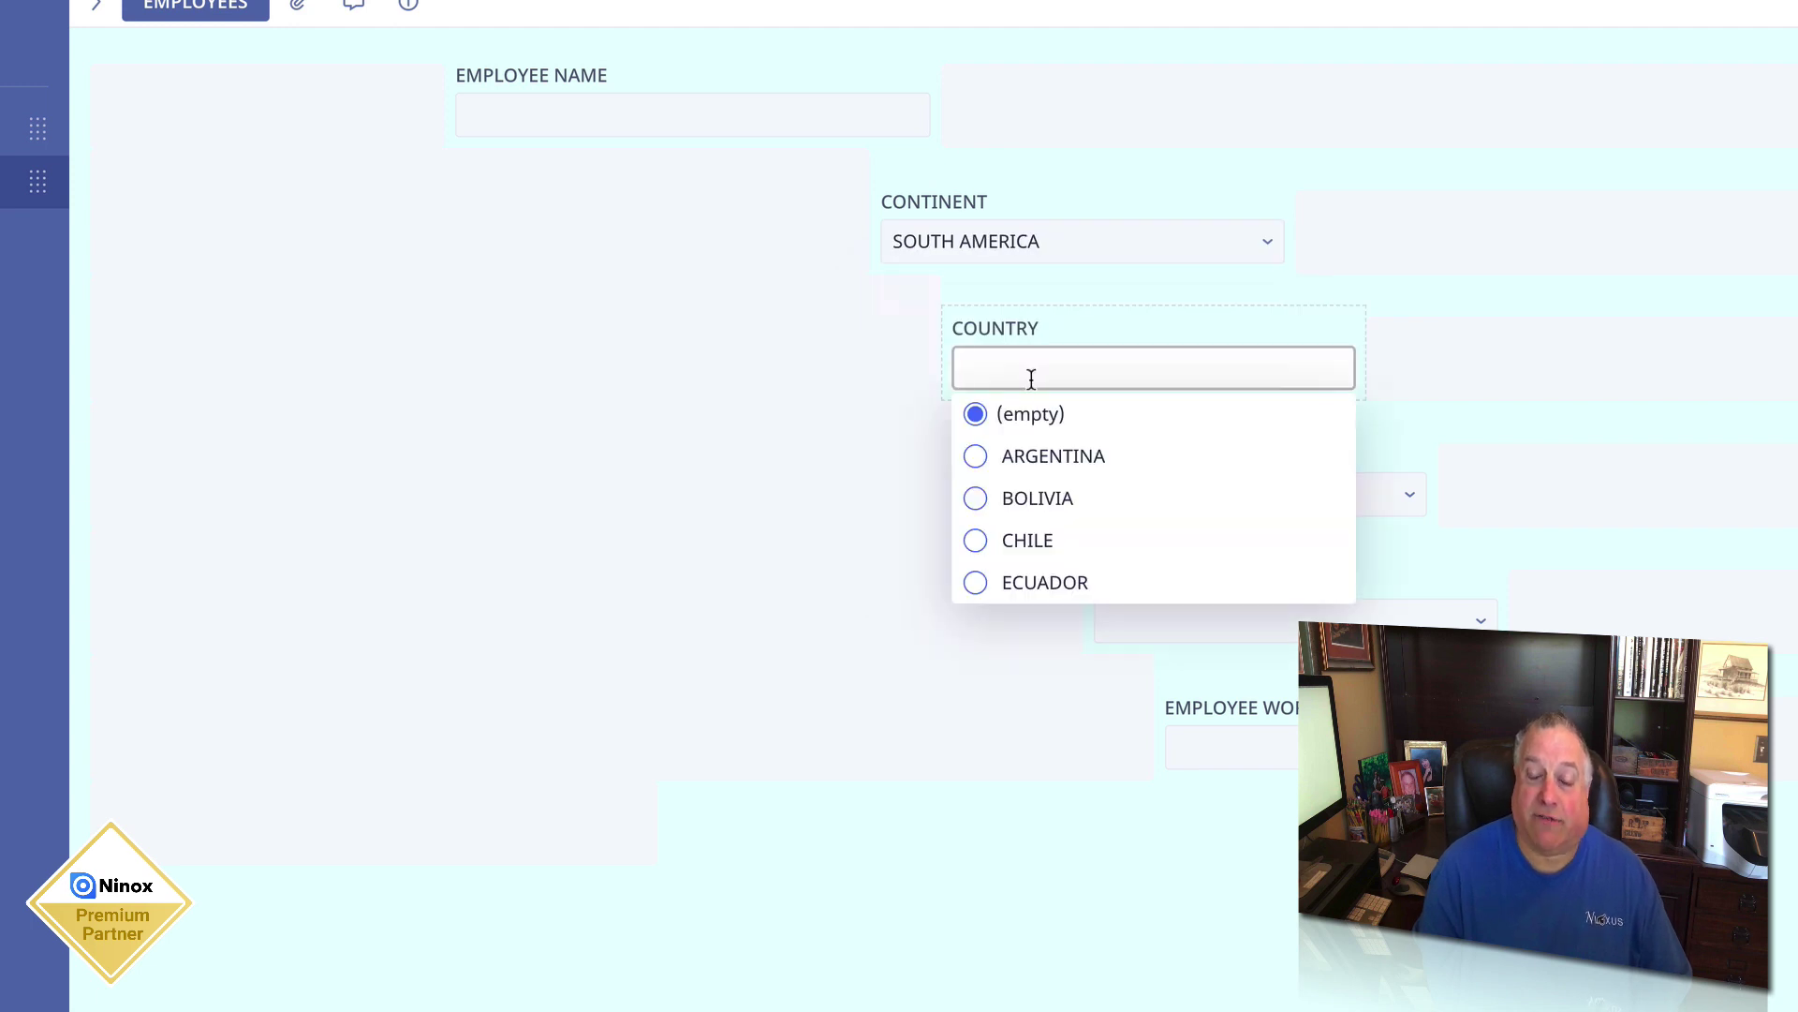
Check AFRICA's countries, leave the continent as ASIA with Asian countries, then open SELECTIONS
left_click(996, 248)
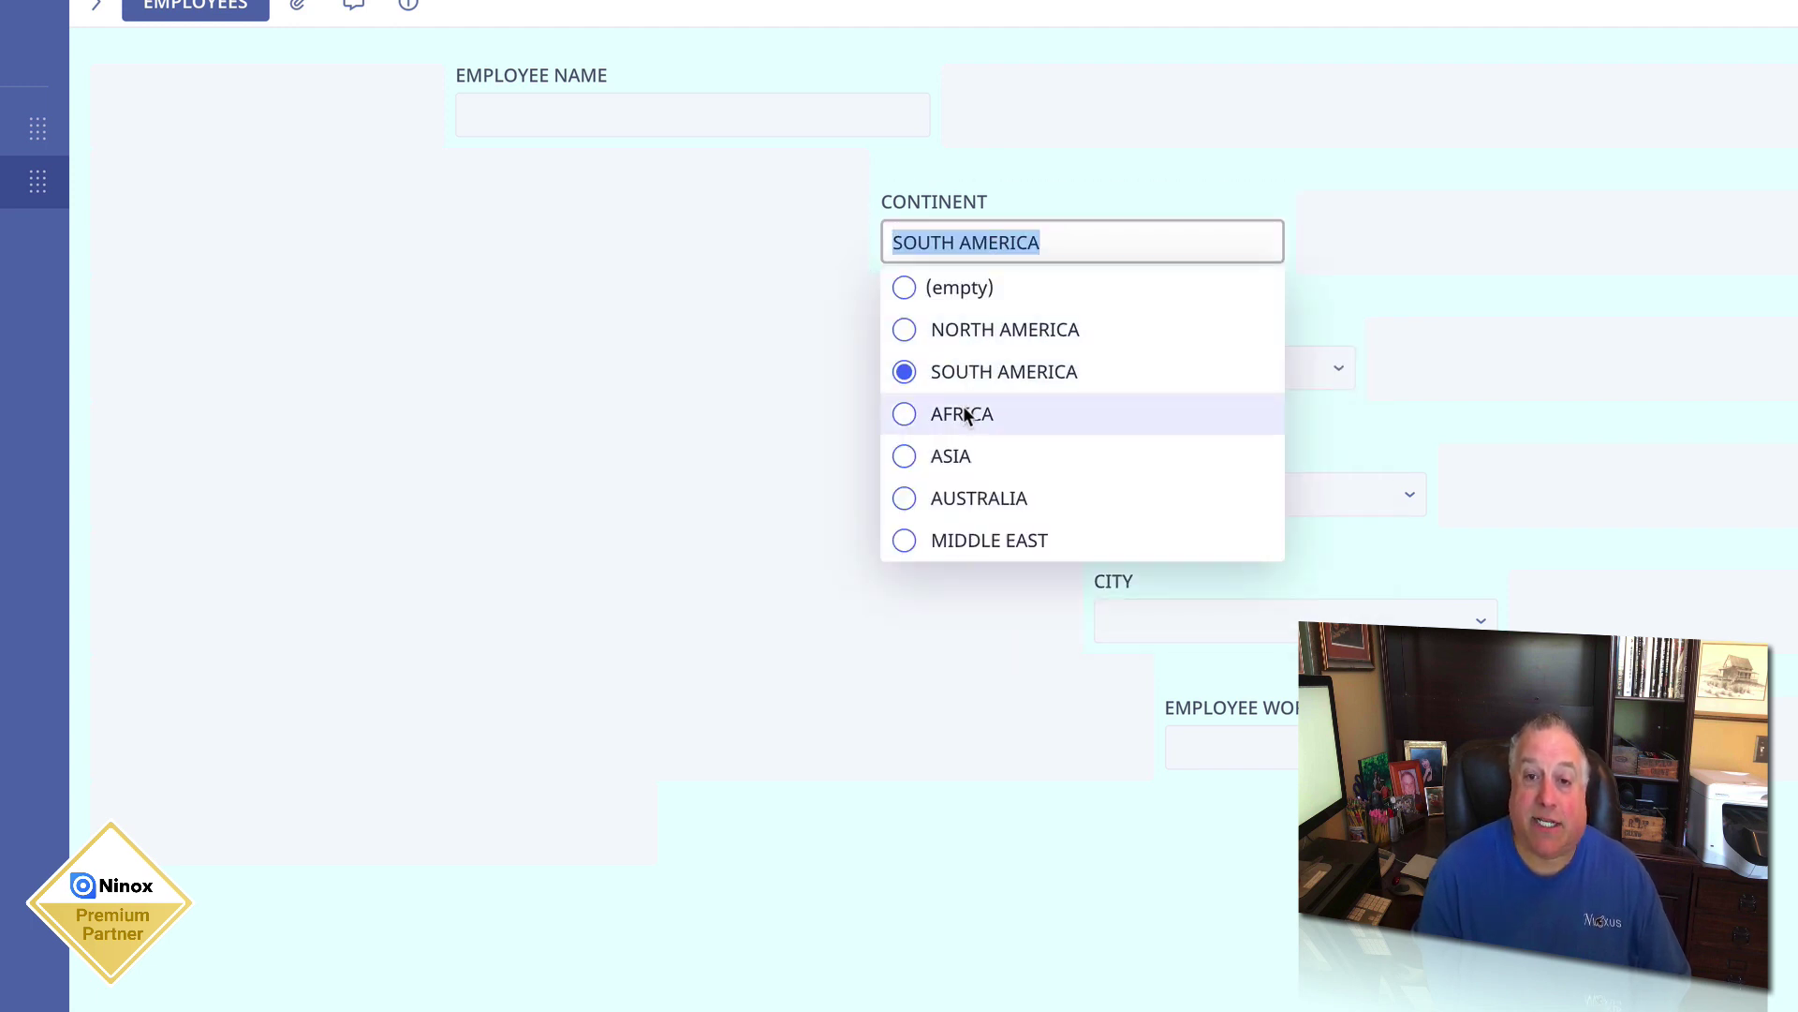
left_click(965, 414)
left_click(1027, 367)
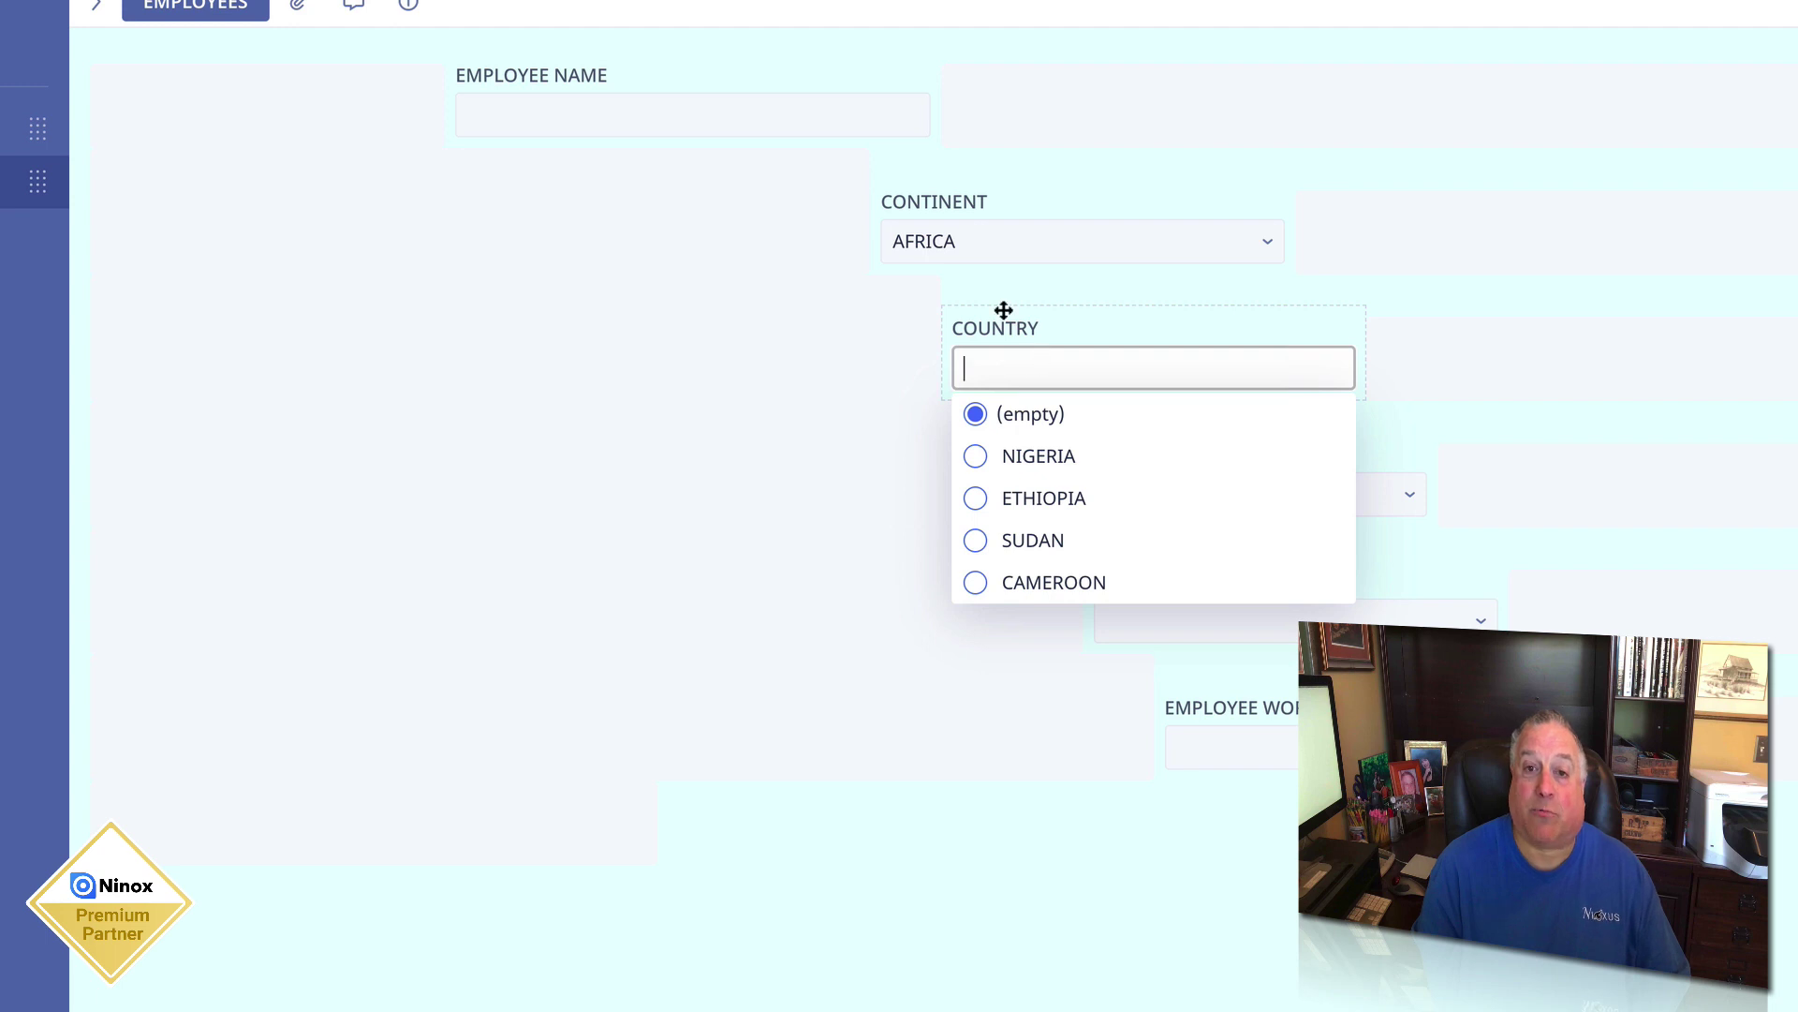
left_click(972, 248)
left_click(952, 453)
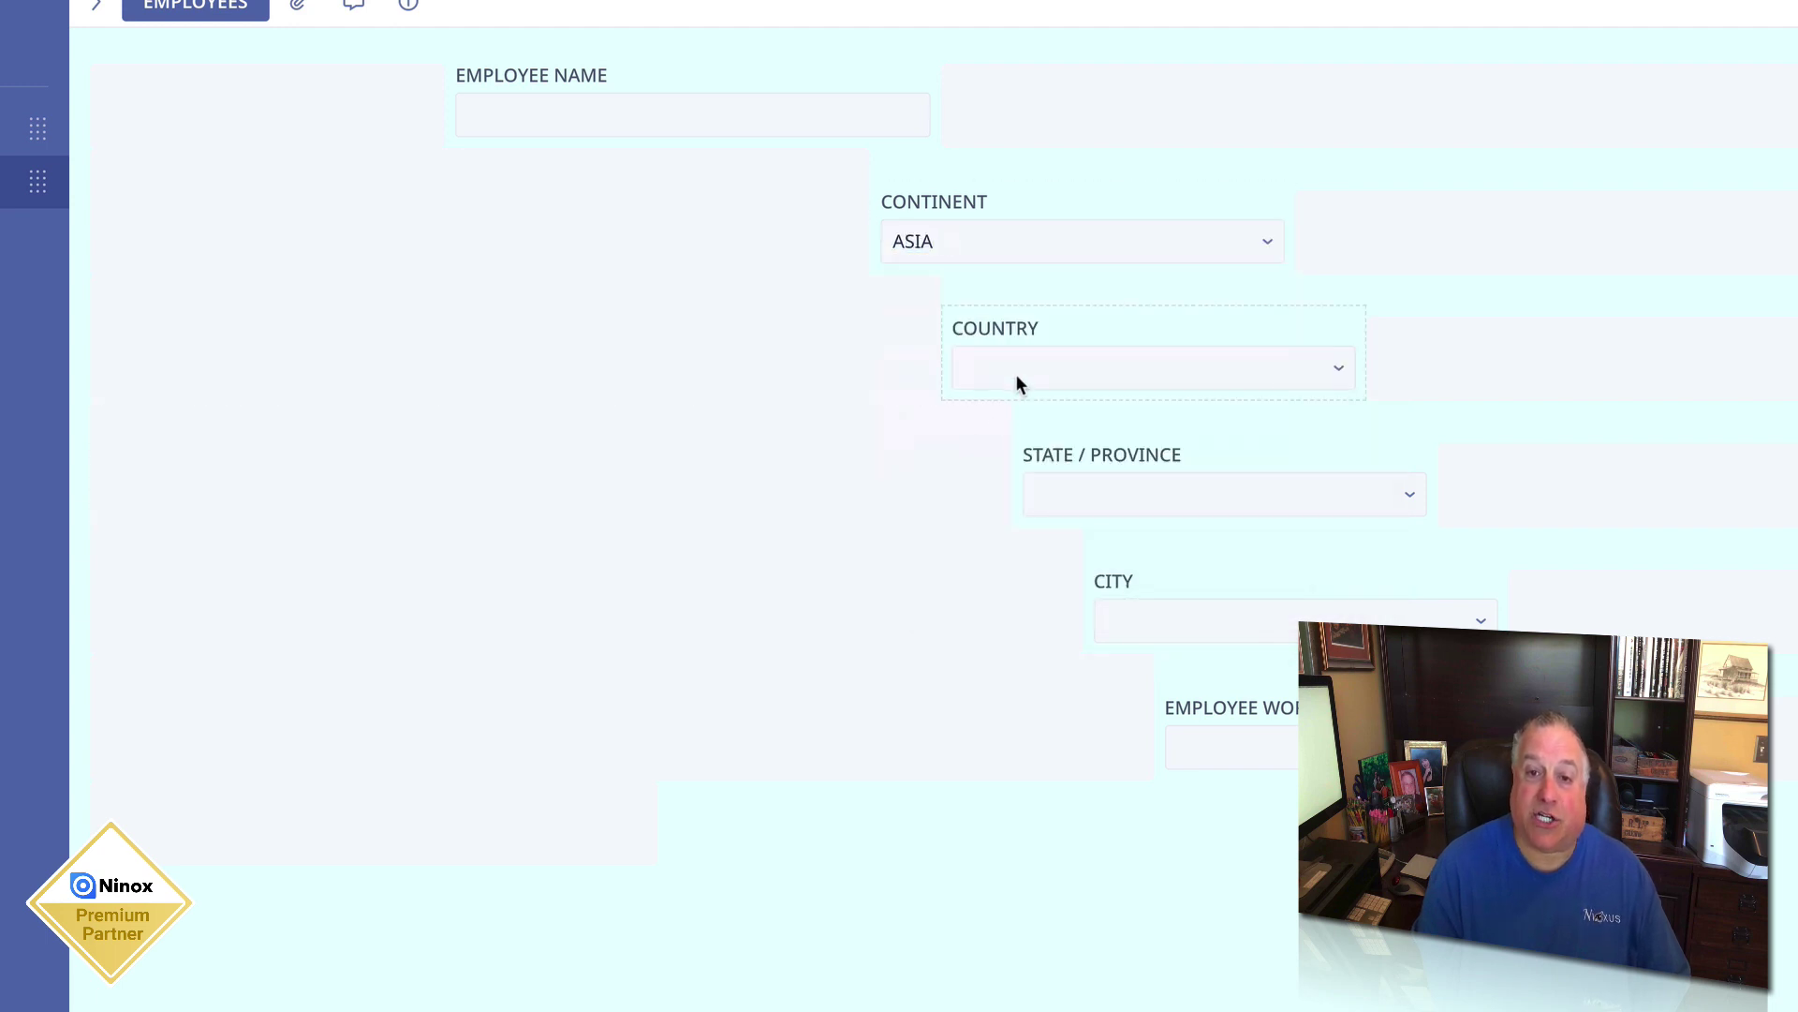
left_click(1016, 373)
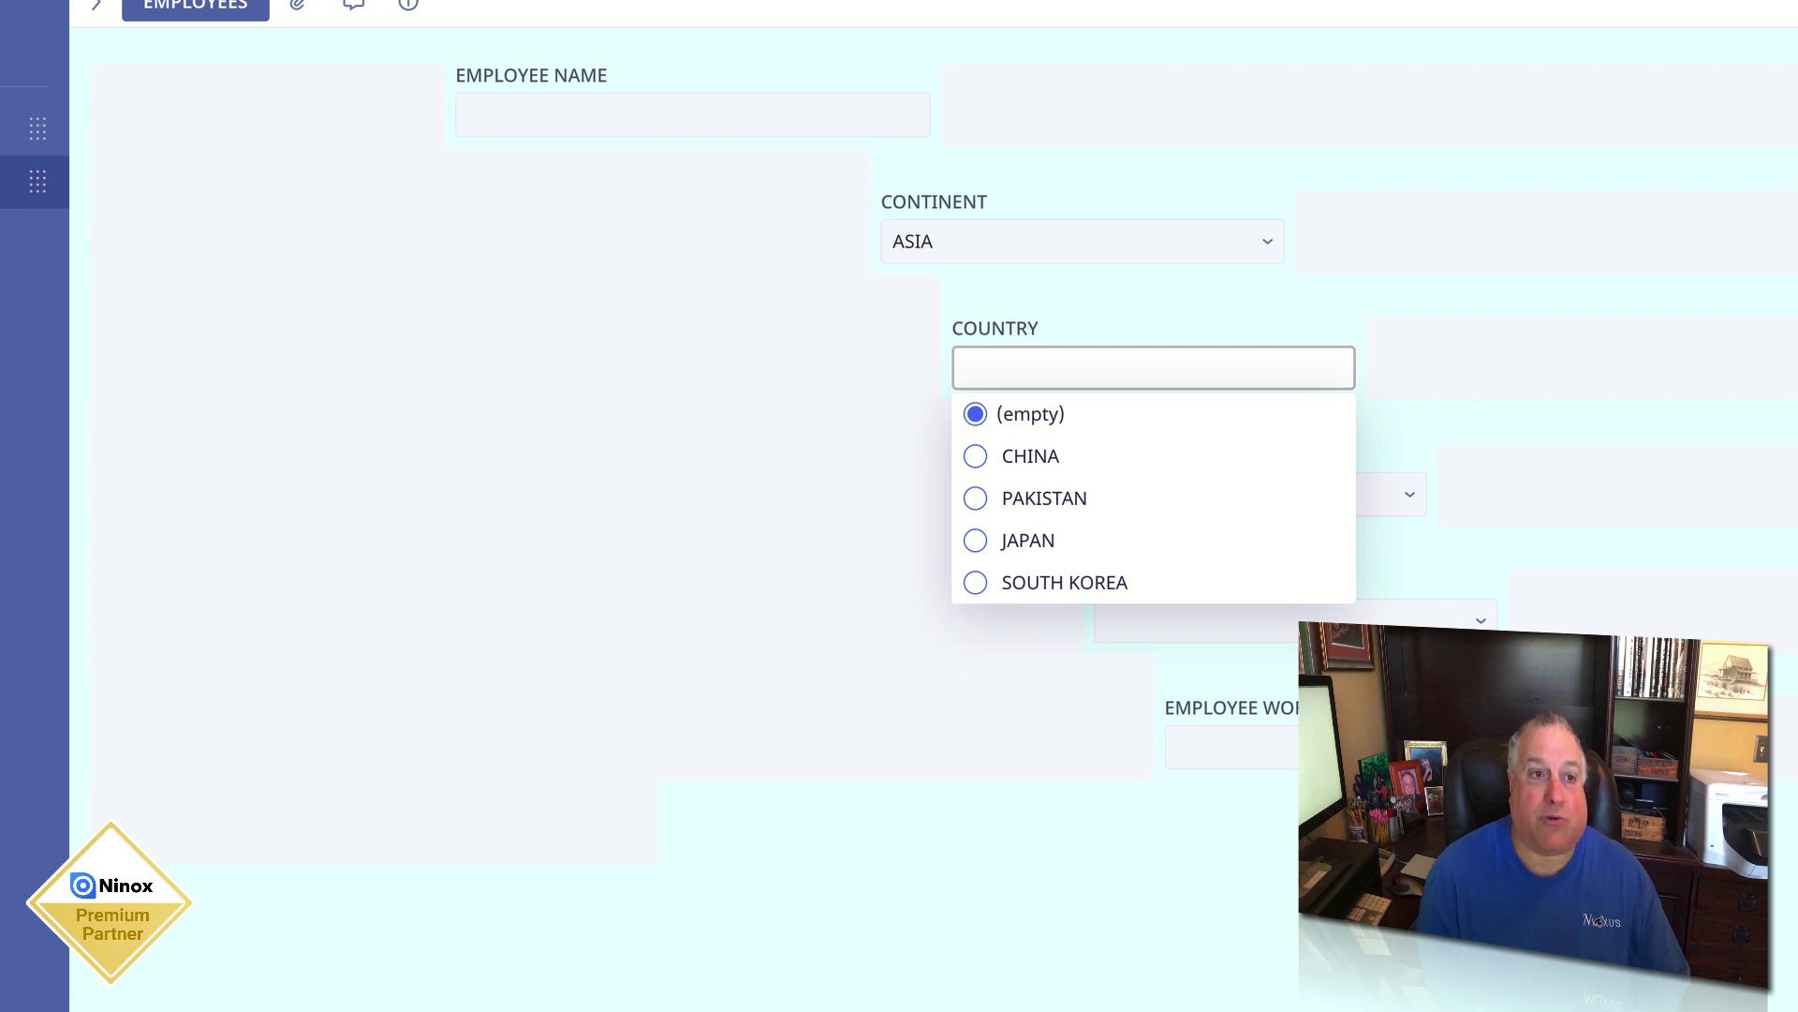
left_click(38, 128)
Review the RECORD TYPE field's numbering settings in the SELECTIONS form
left_click(802, 104)
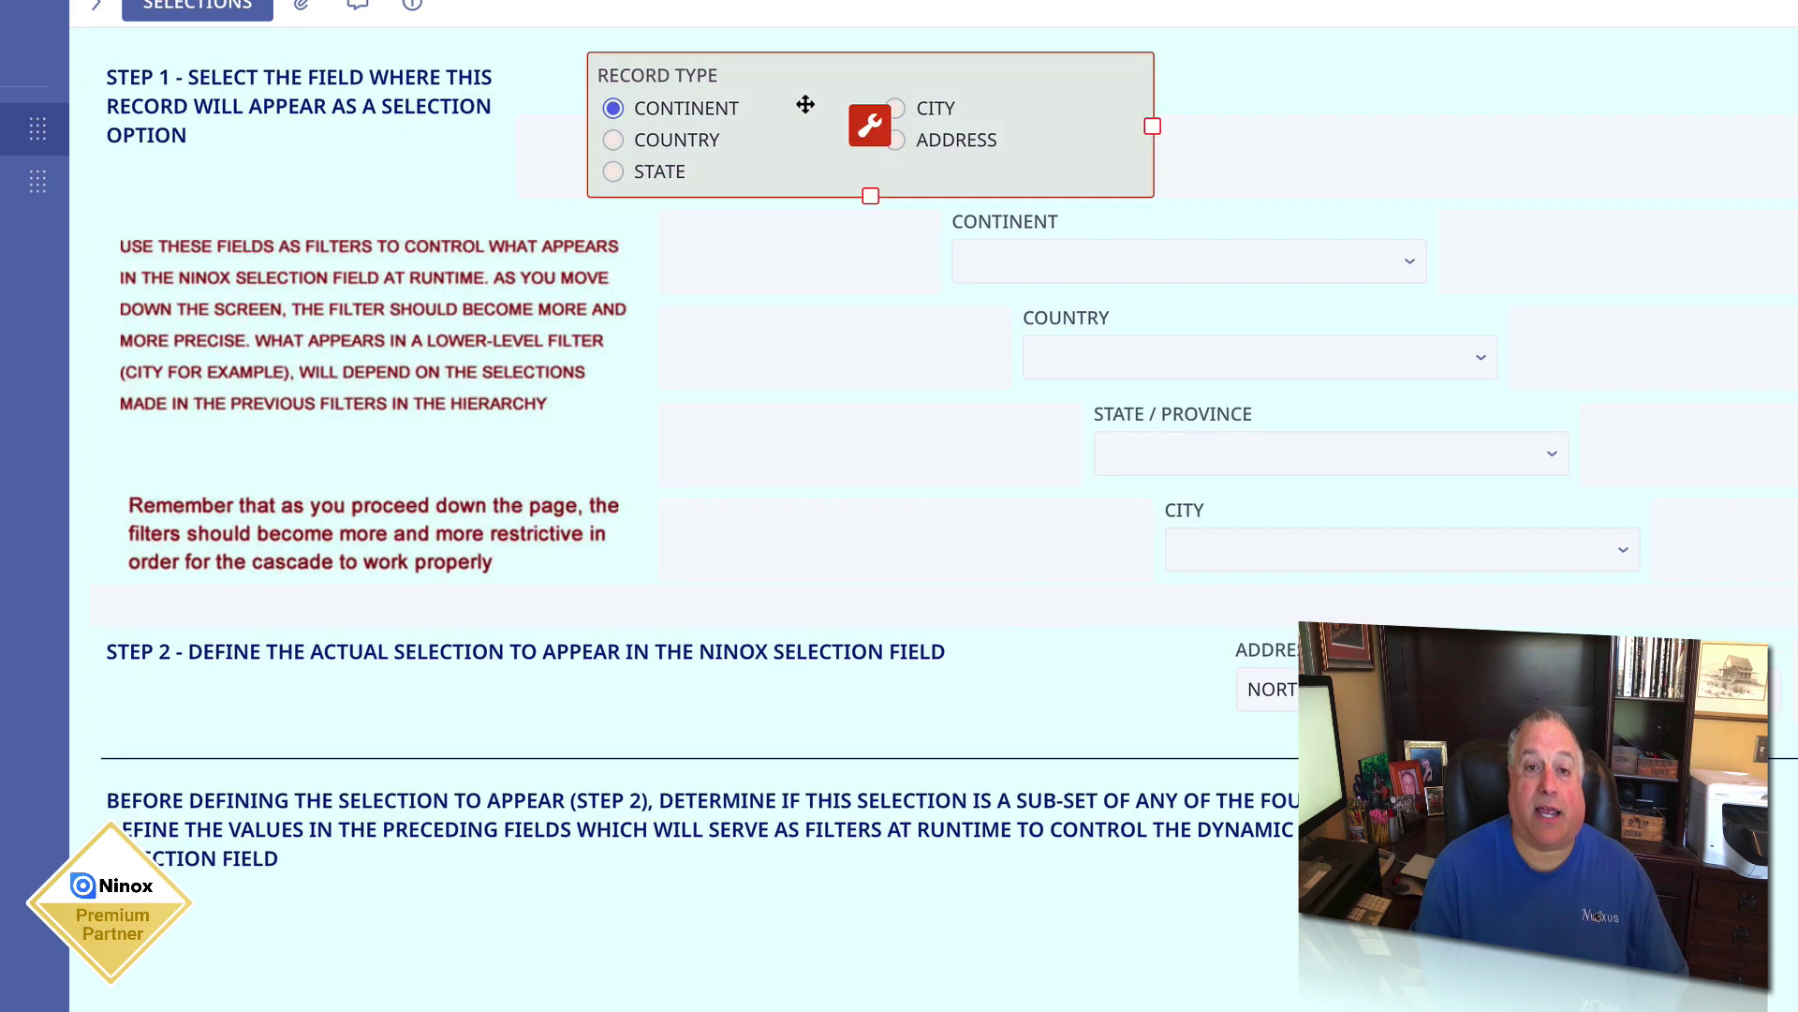
left_click(860, 130)
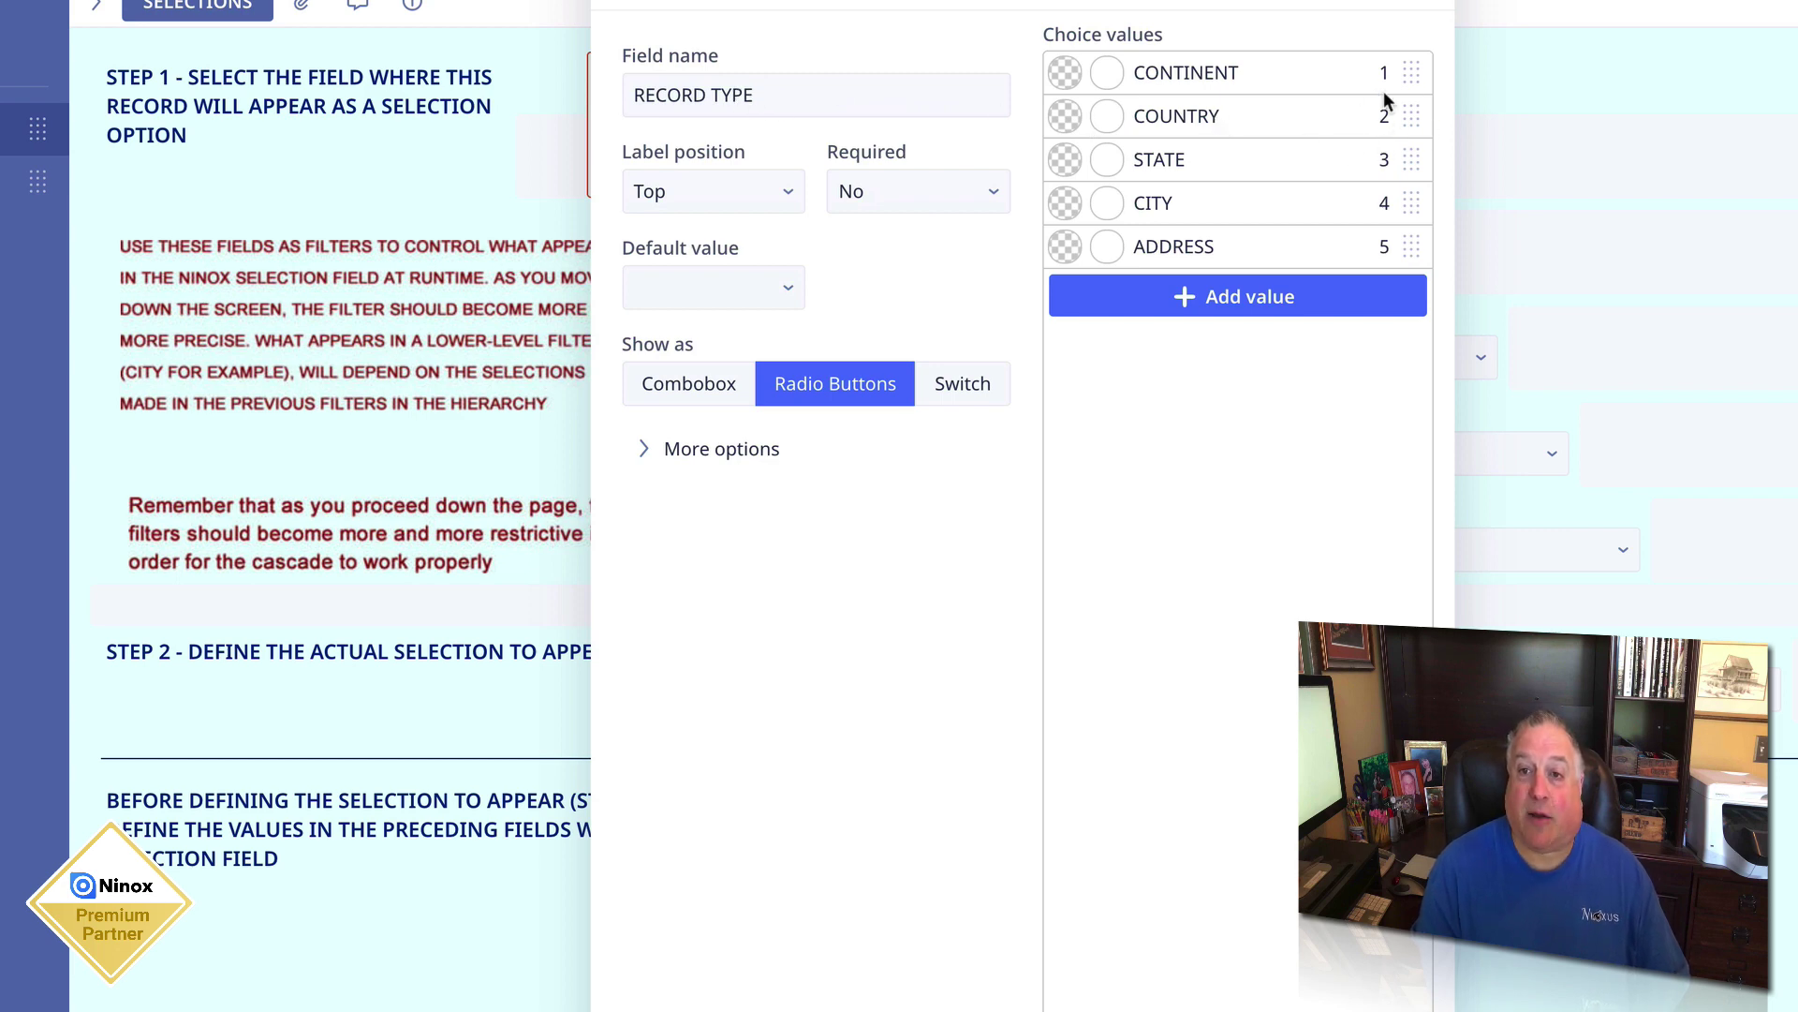
left_click(258, 345)
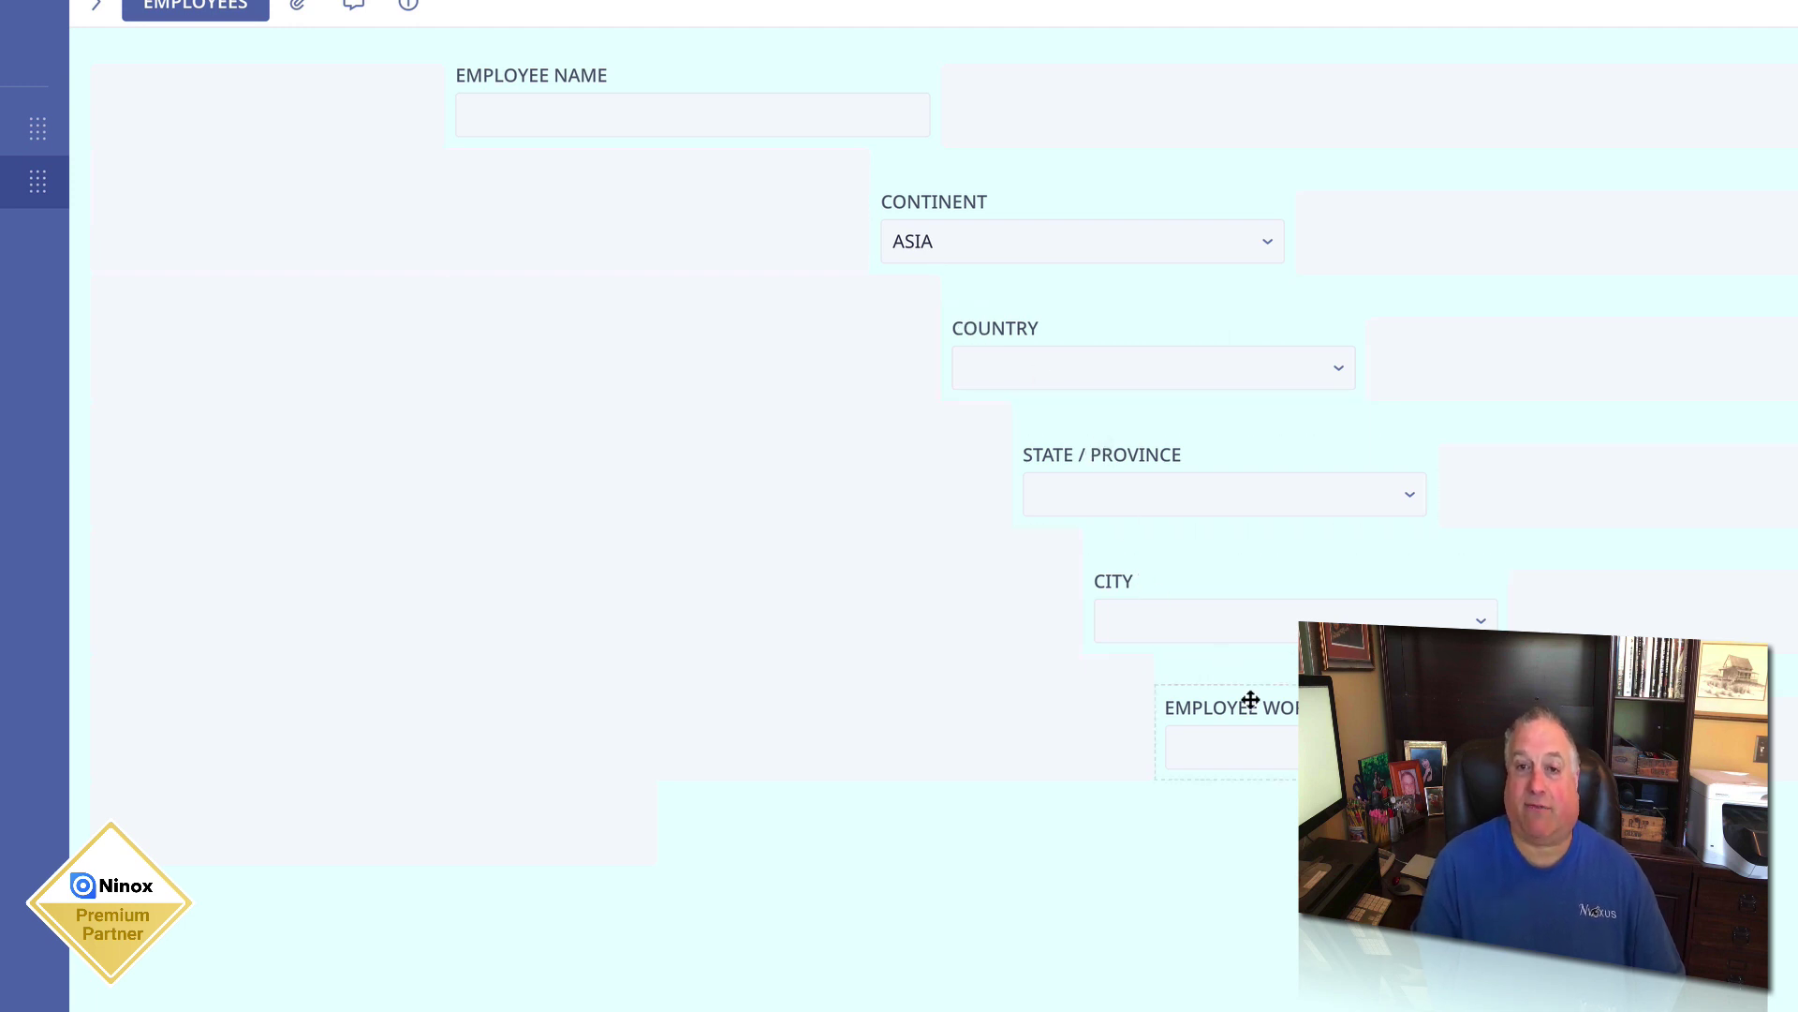
Review the CONTINENT and COUNTRY value formulas, then select the STATE / PROVINCE field
left_click(977, 193)
left_click(1077, 225)
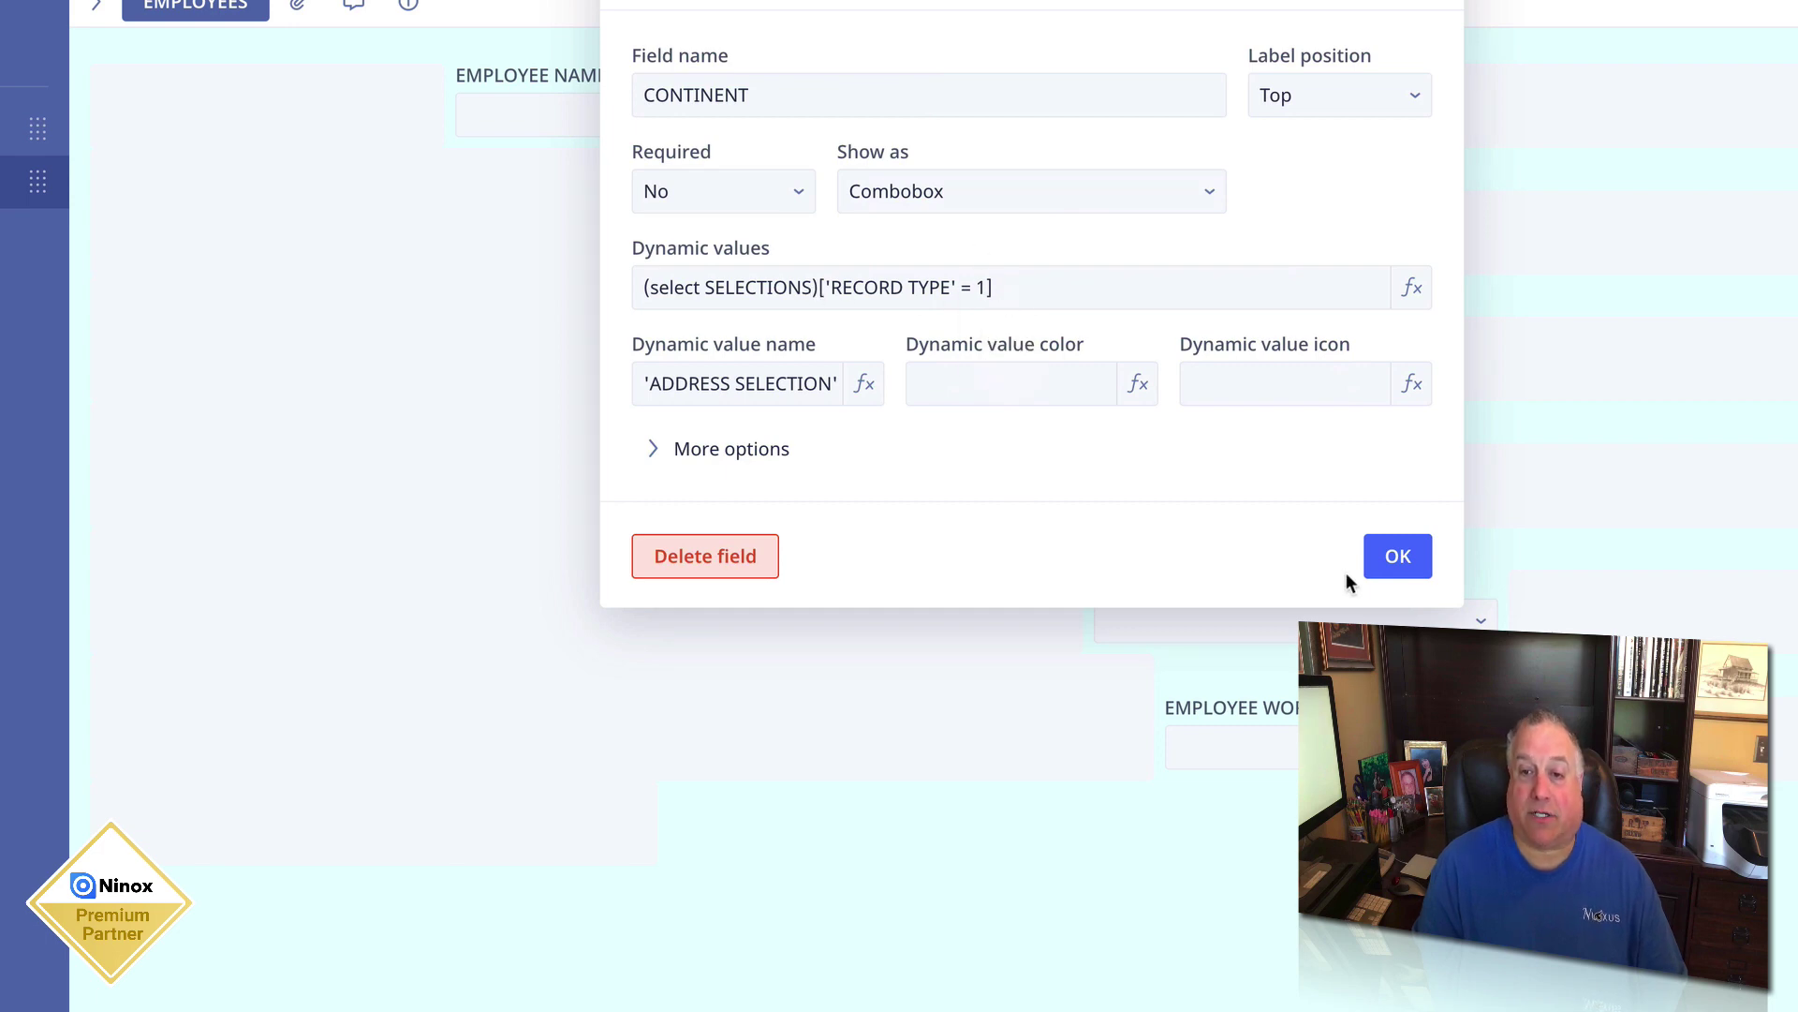
left_click(1399, 556)
left_click(1100, 323)
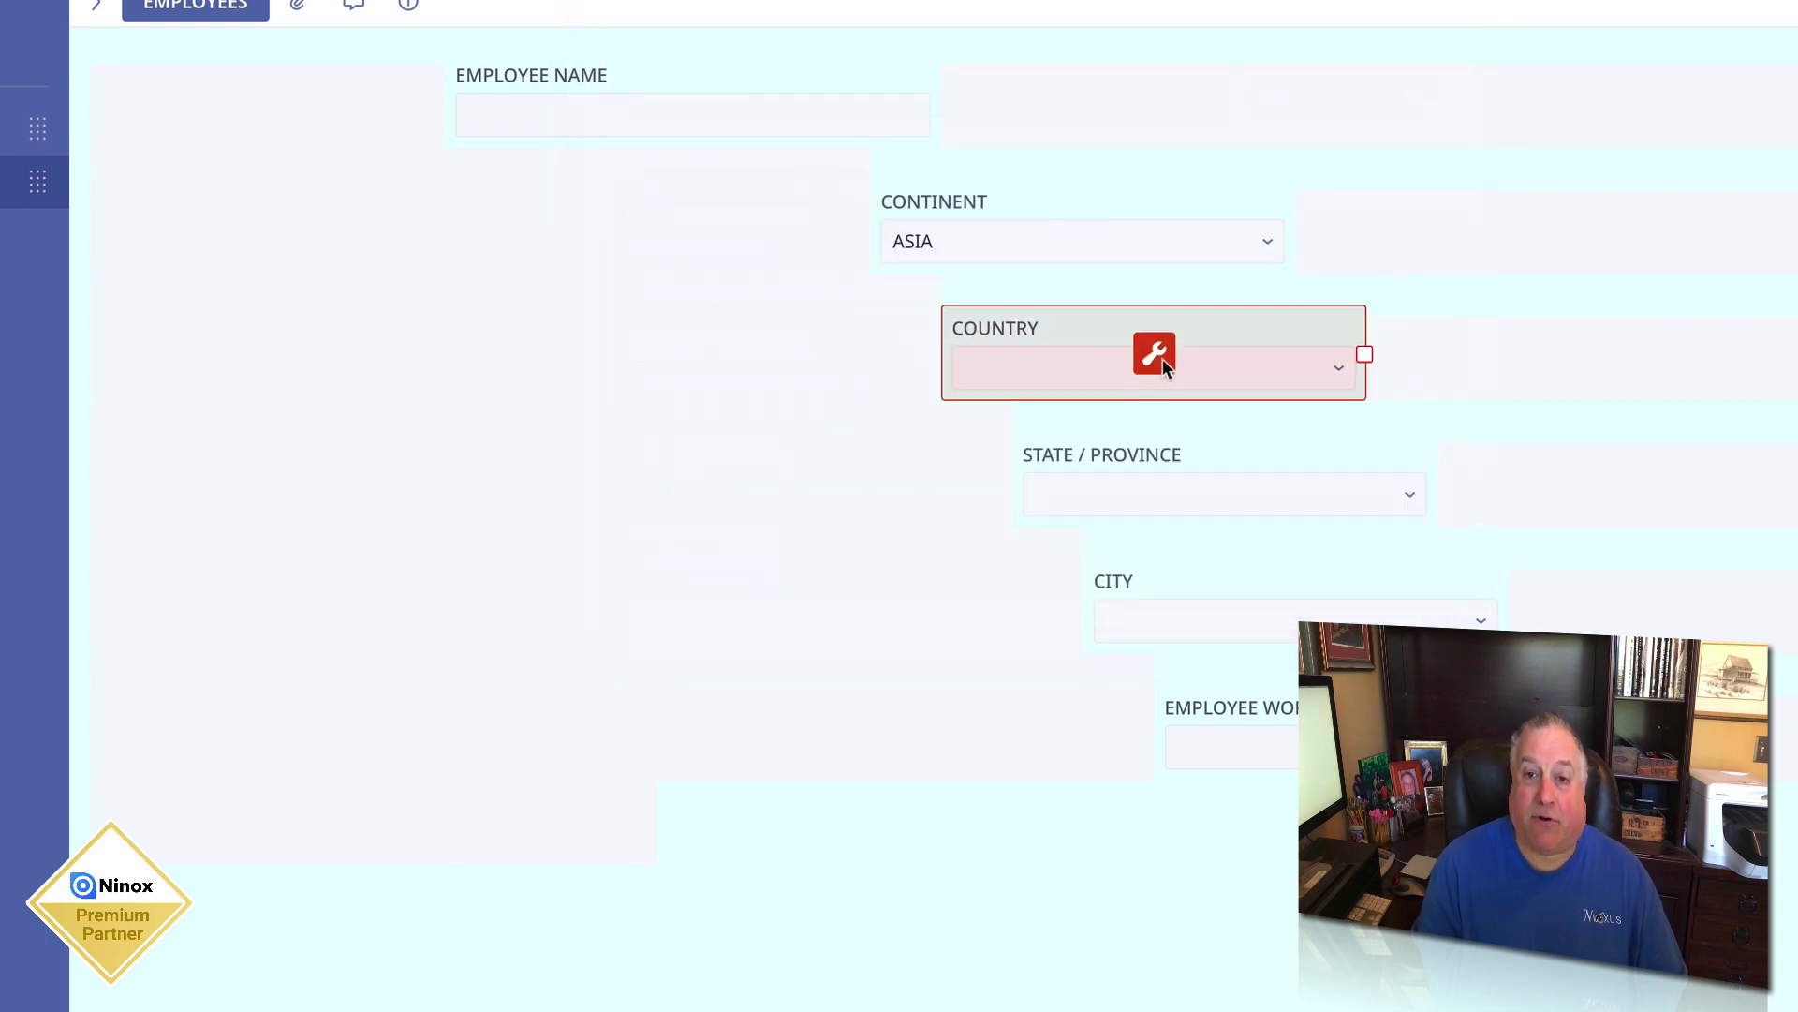
left_click(1154, 357)
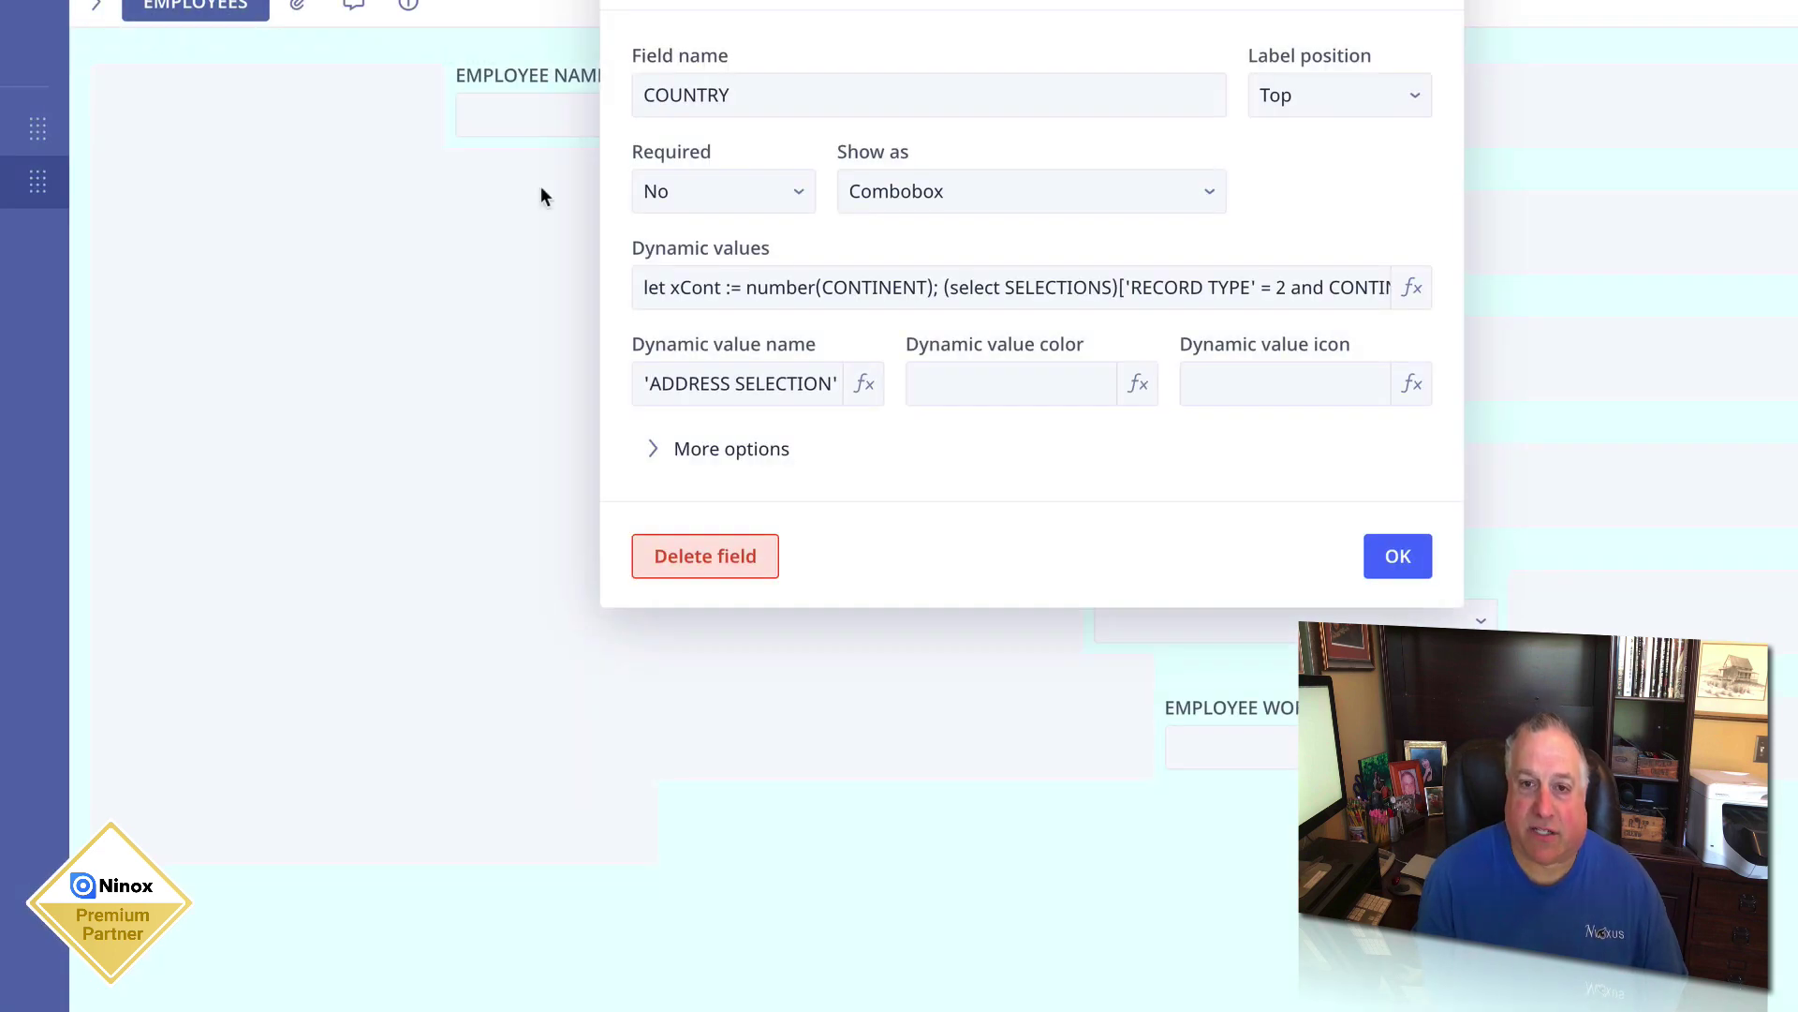
left_click(1395, 554)
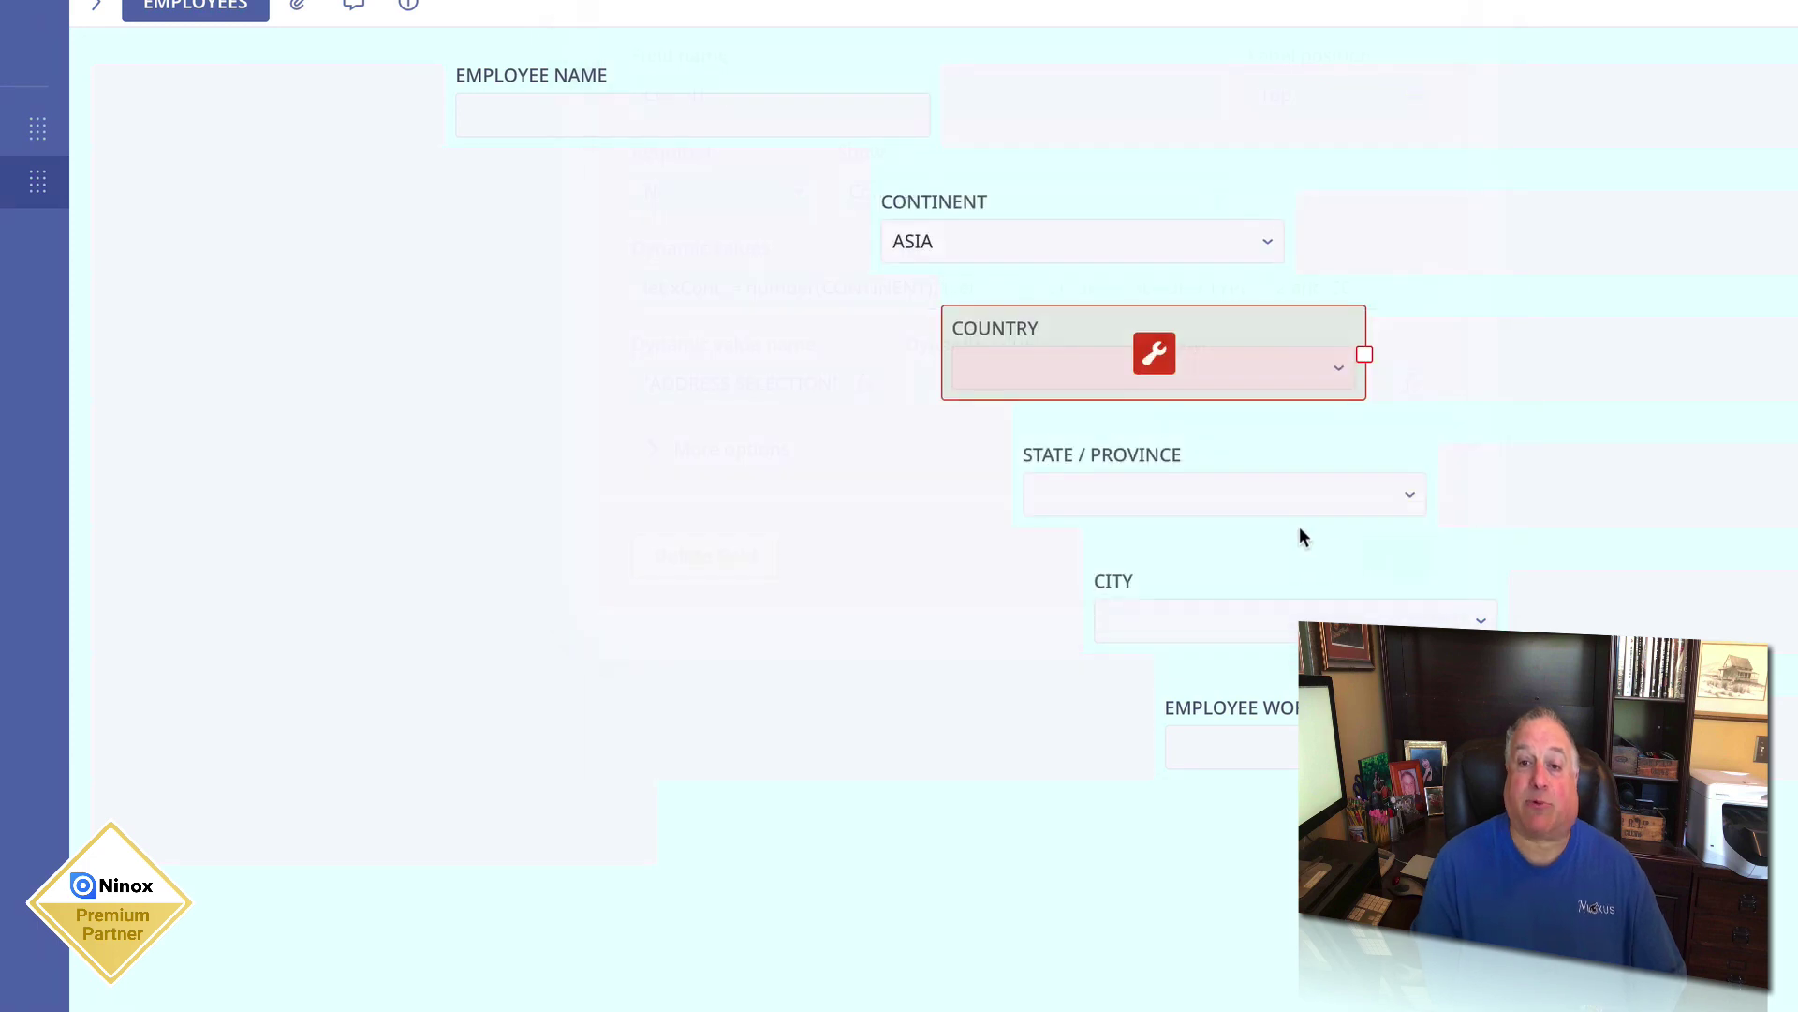
left_click(1212, 460)
left_click(1223, 475)
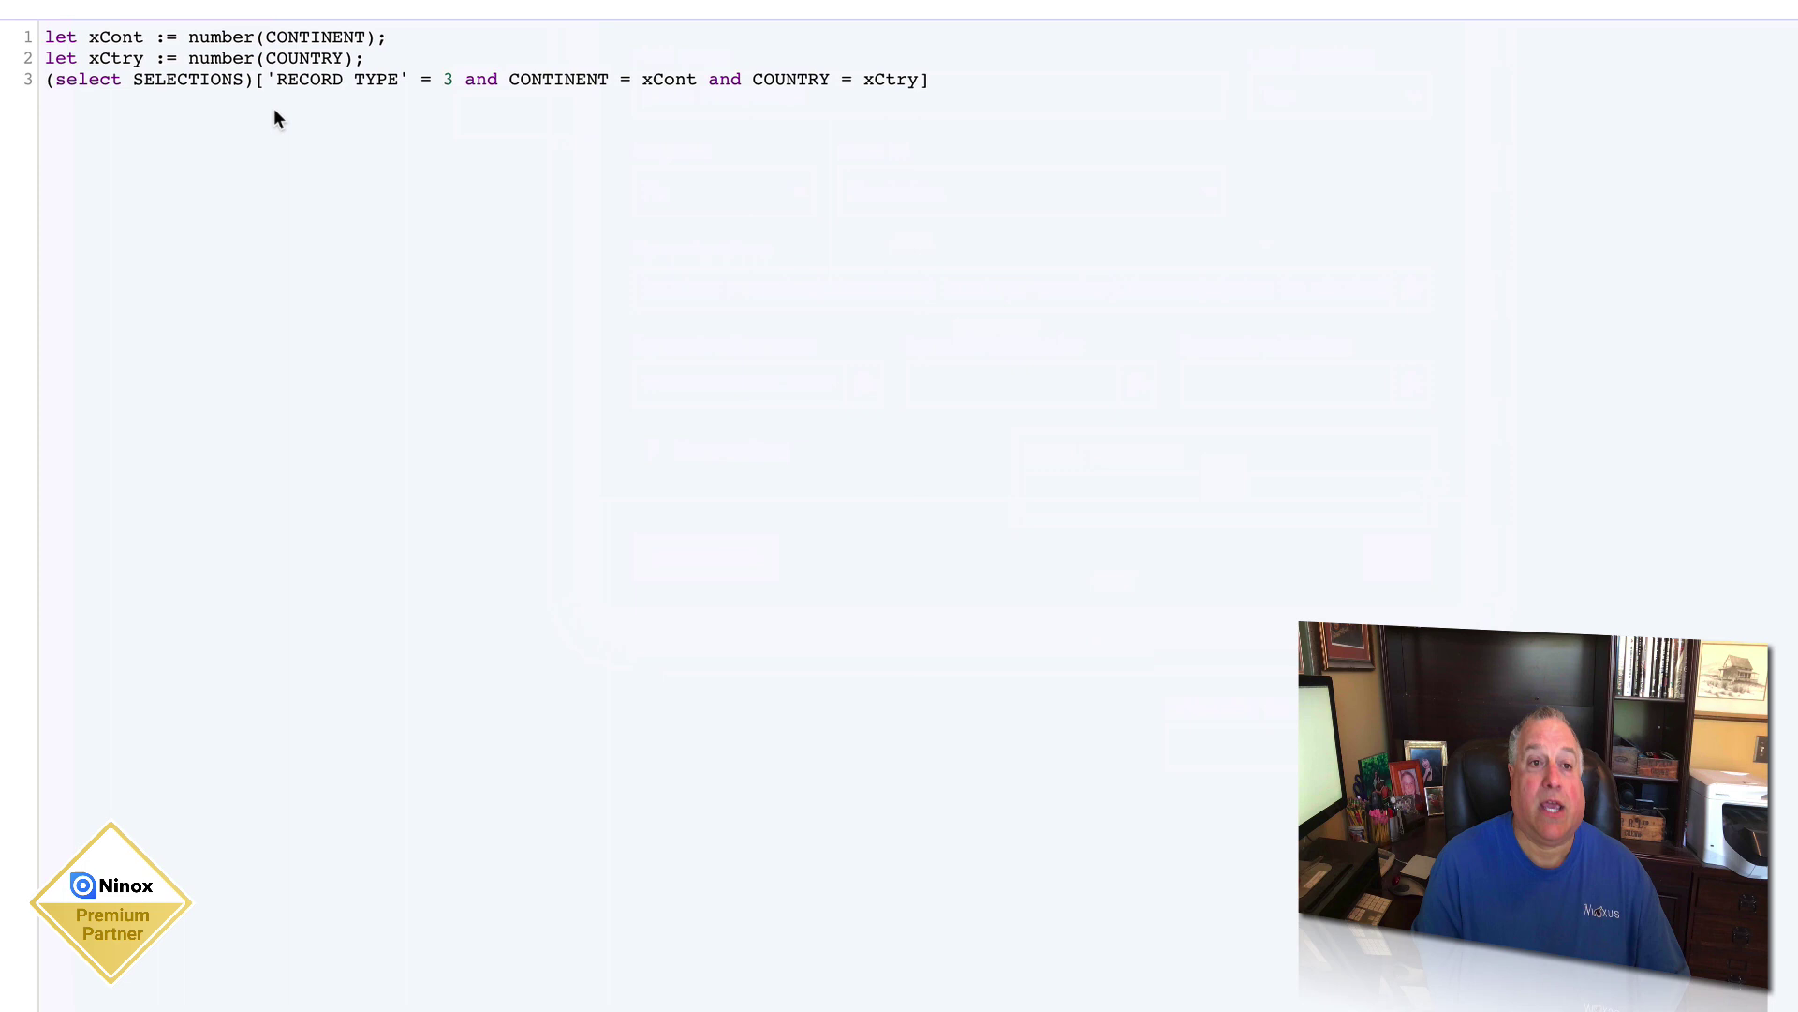
left_click_drag(266, 79, 918, 79)
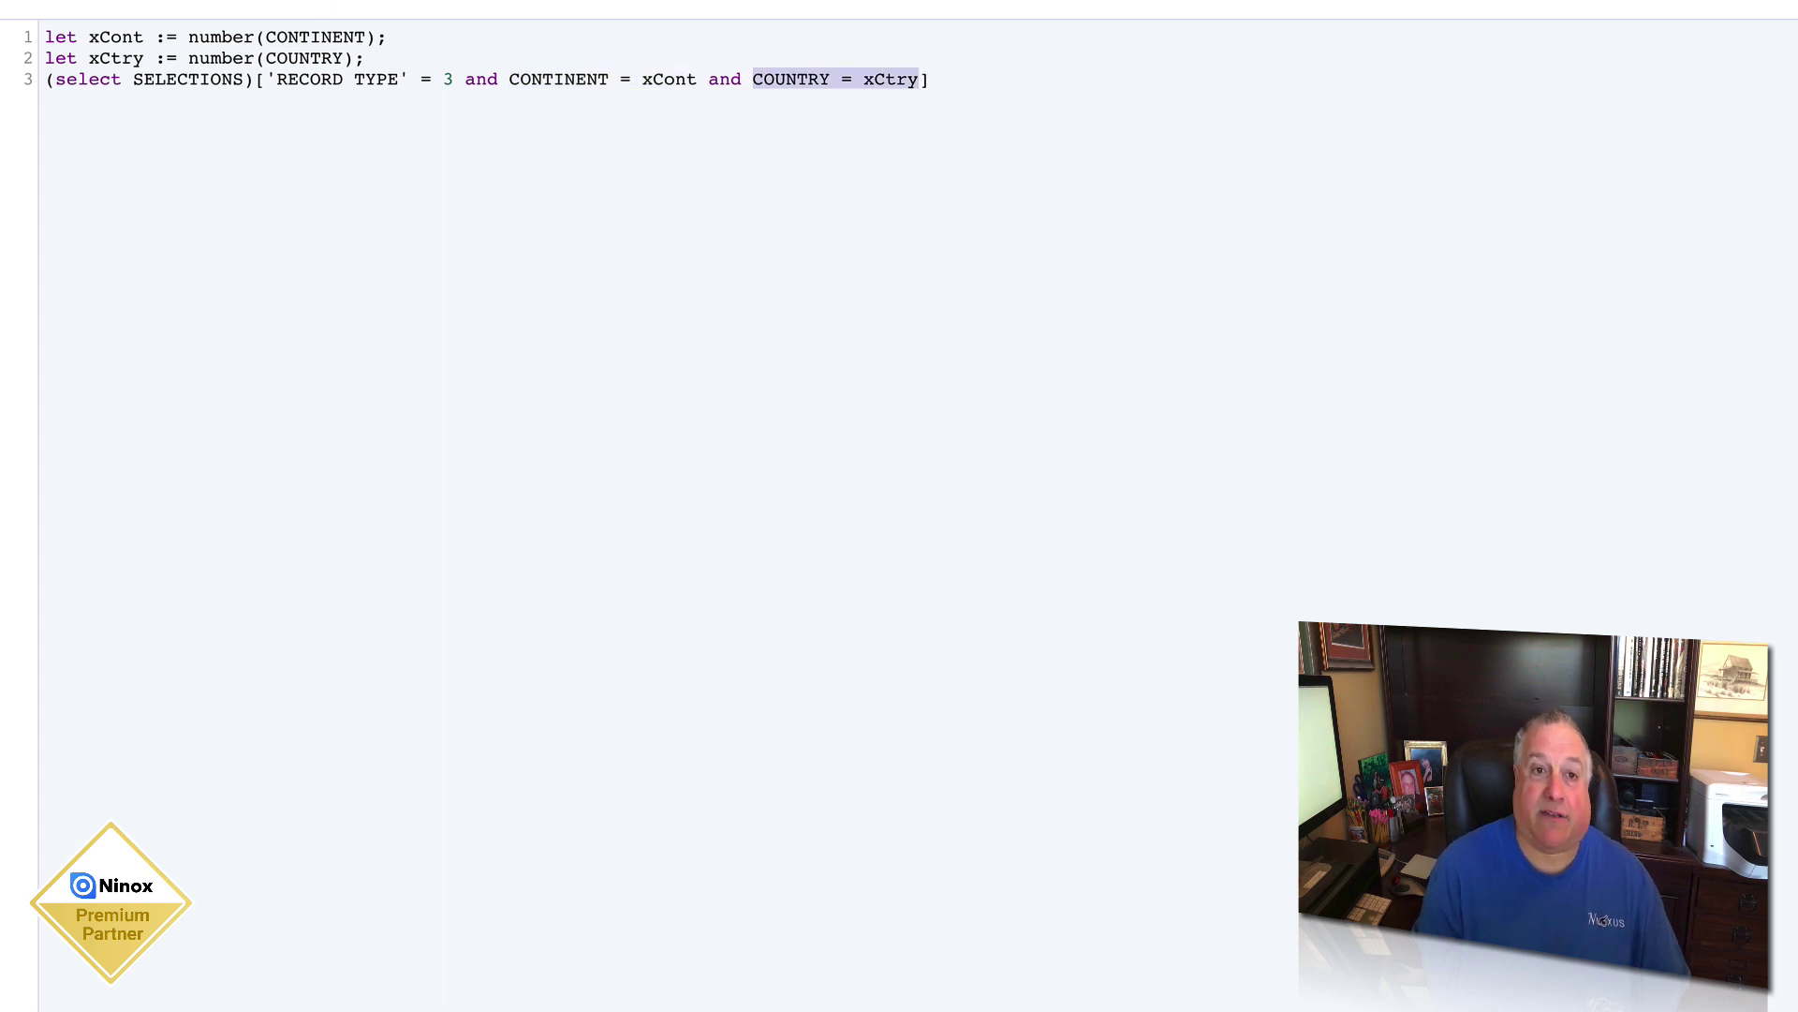
left_click(1388, 558)
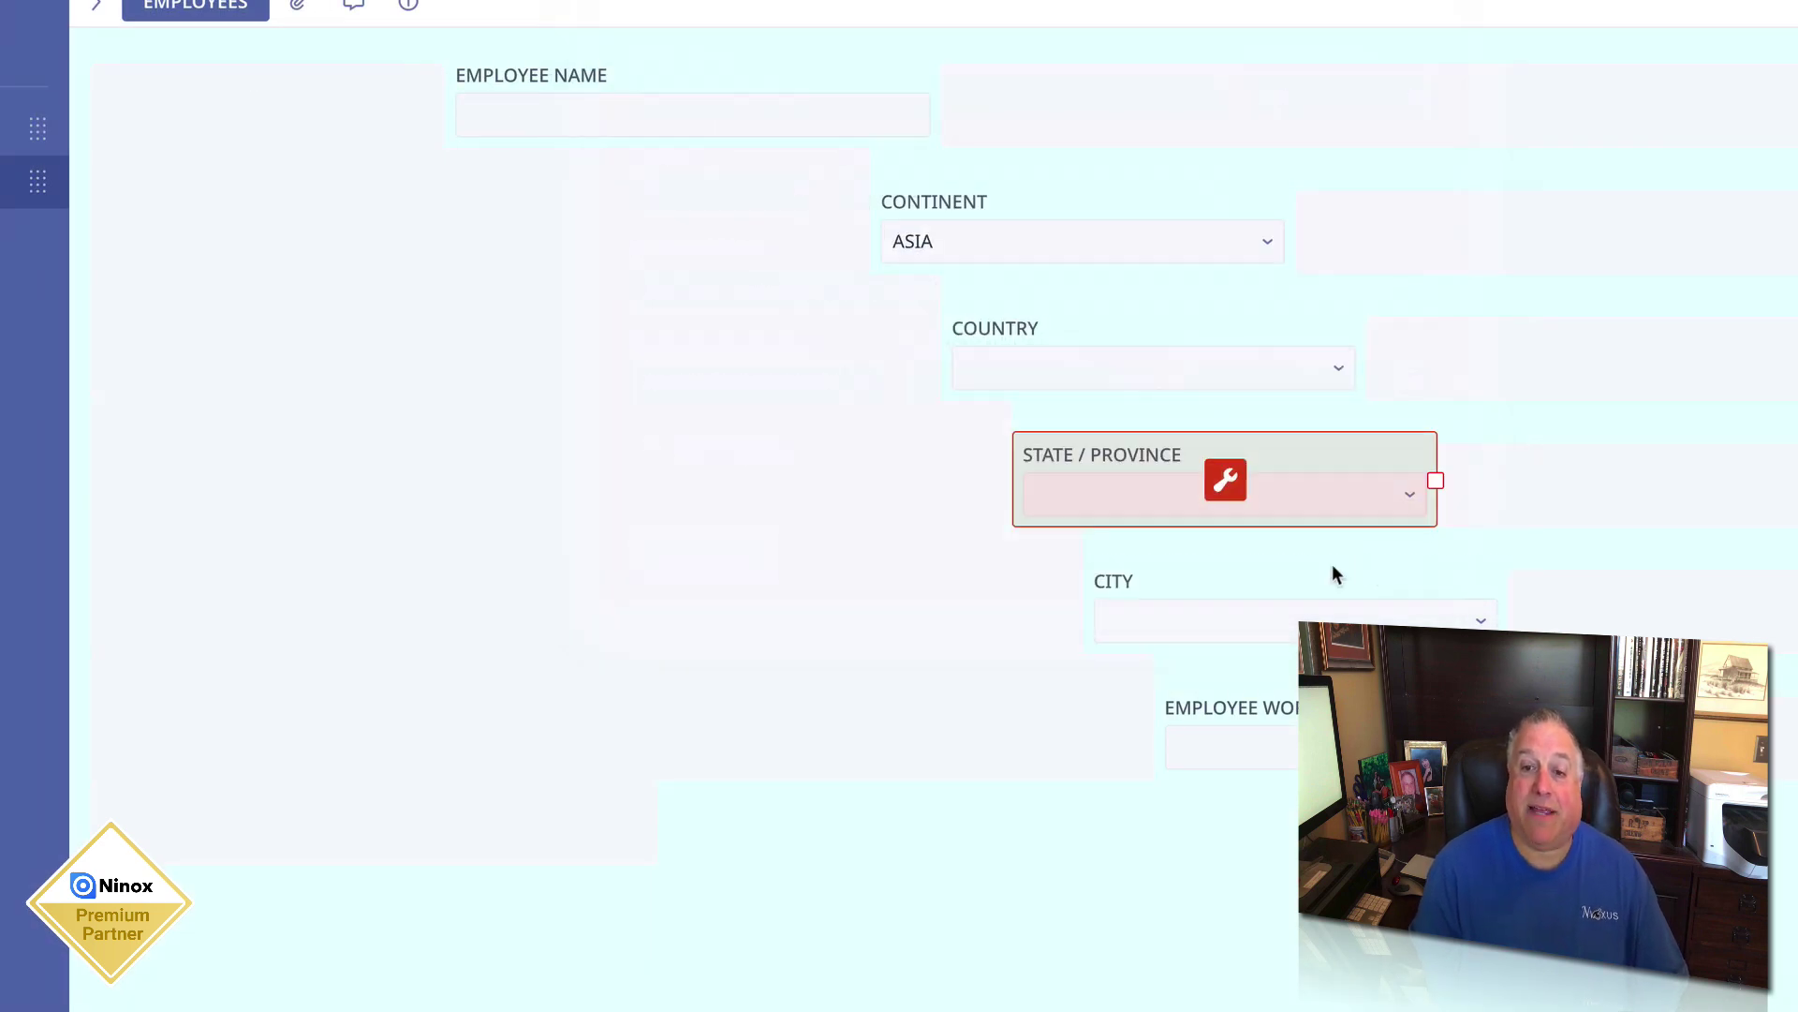
left_click(1295, 608)
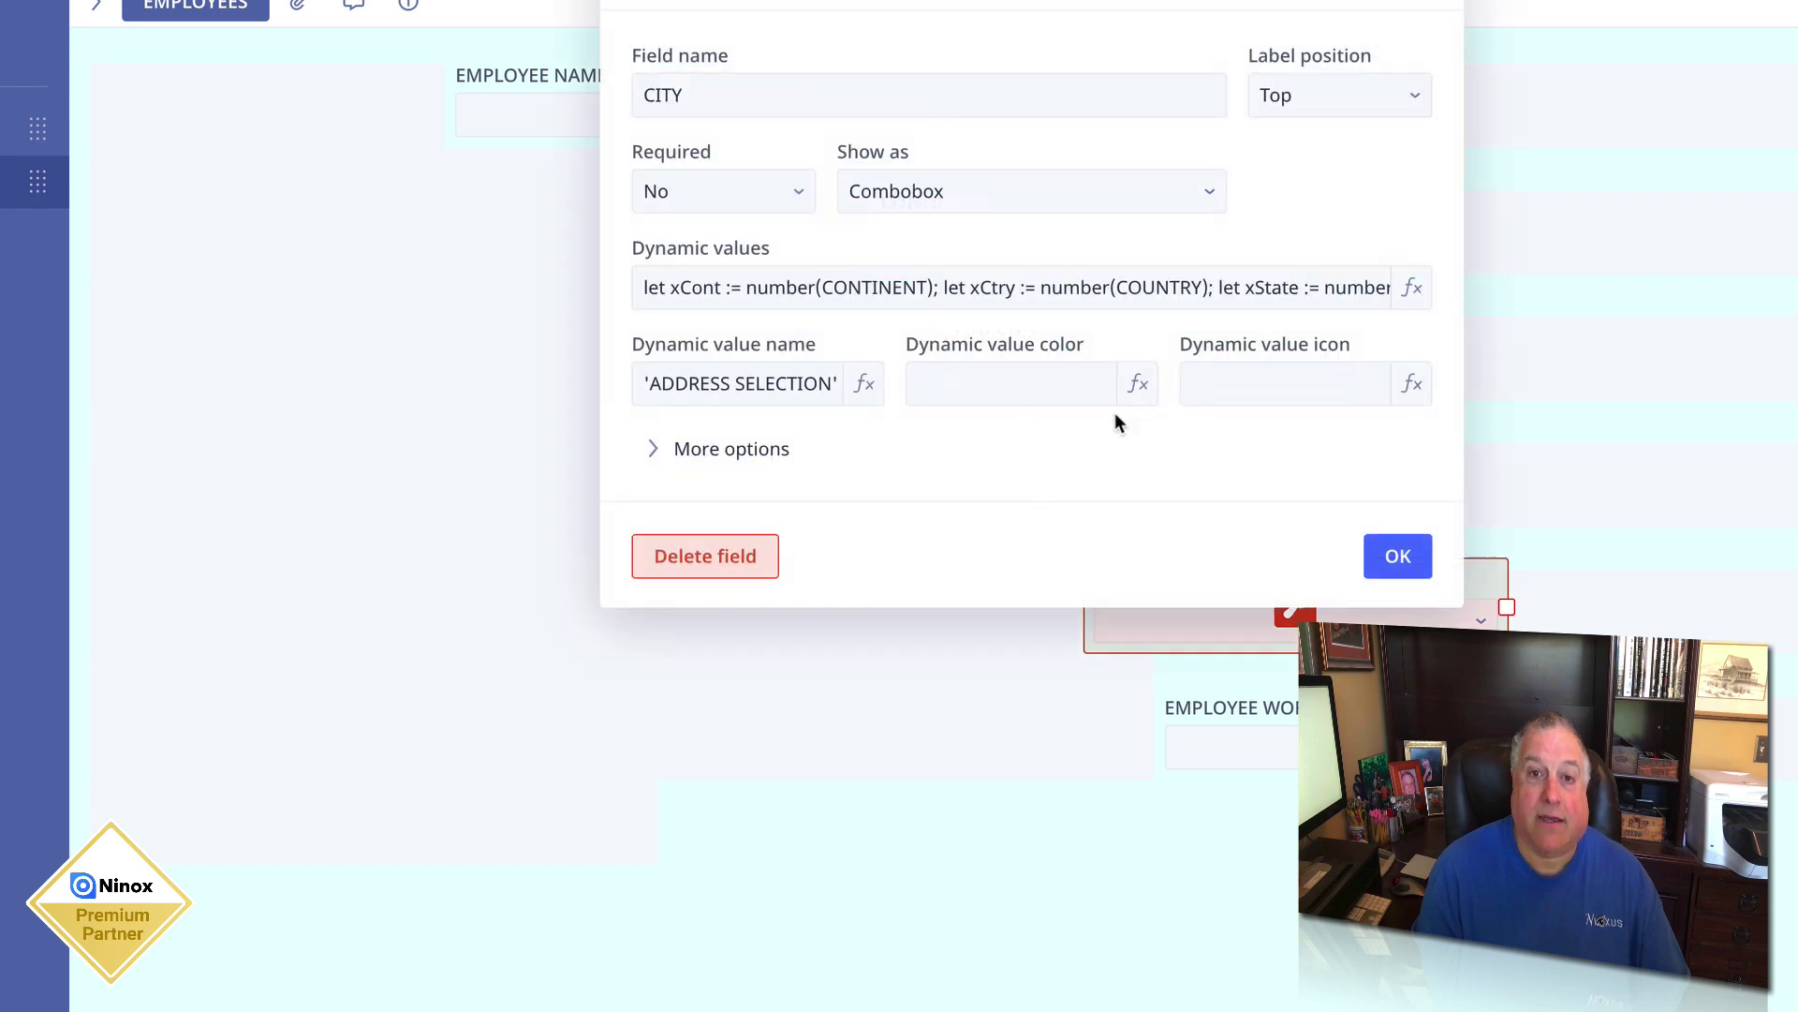
left_click(1027, 287)
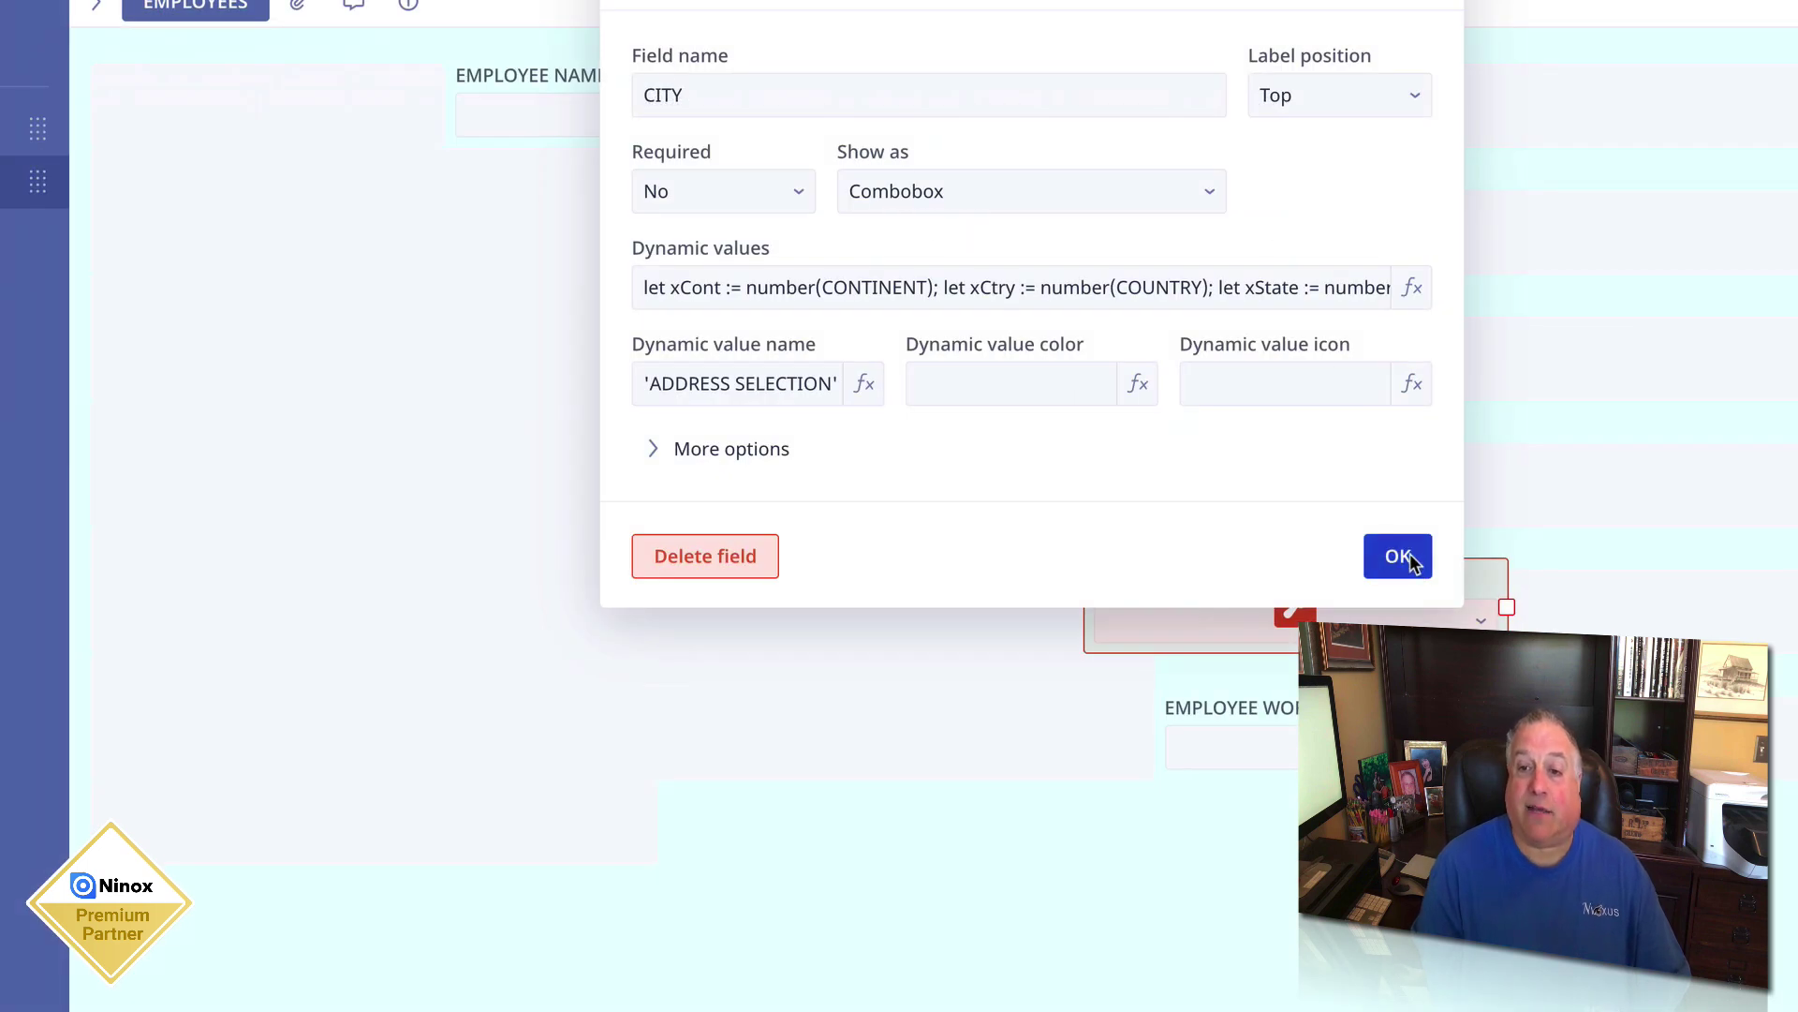
left_click(1398, 557)
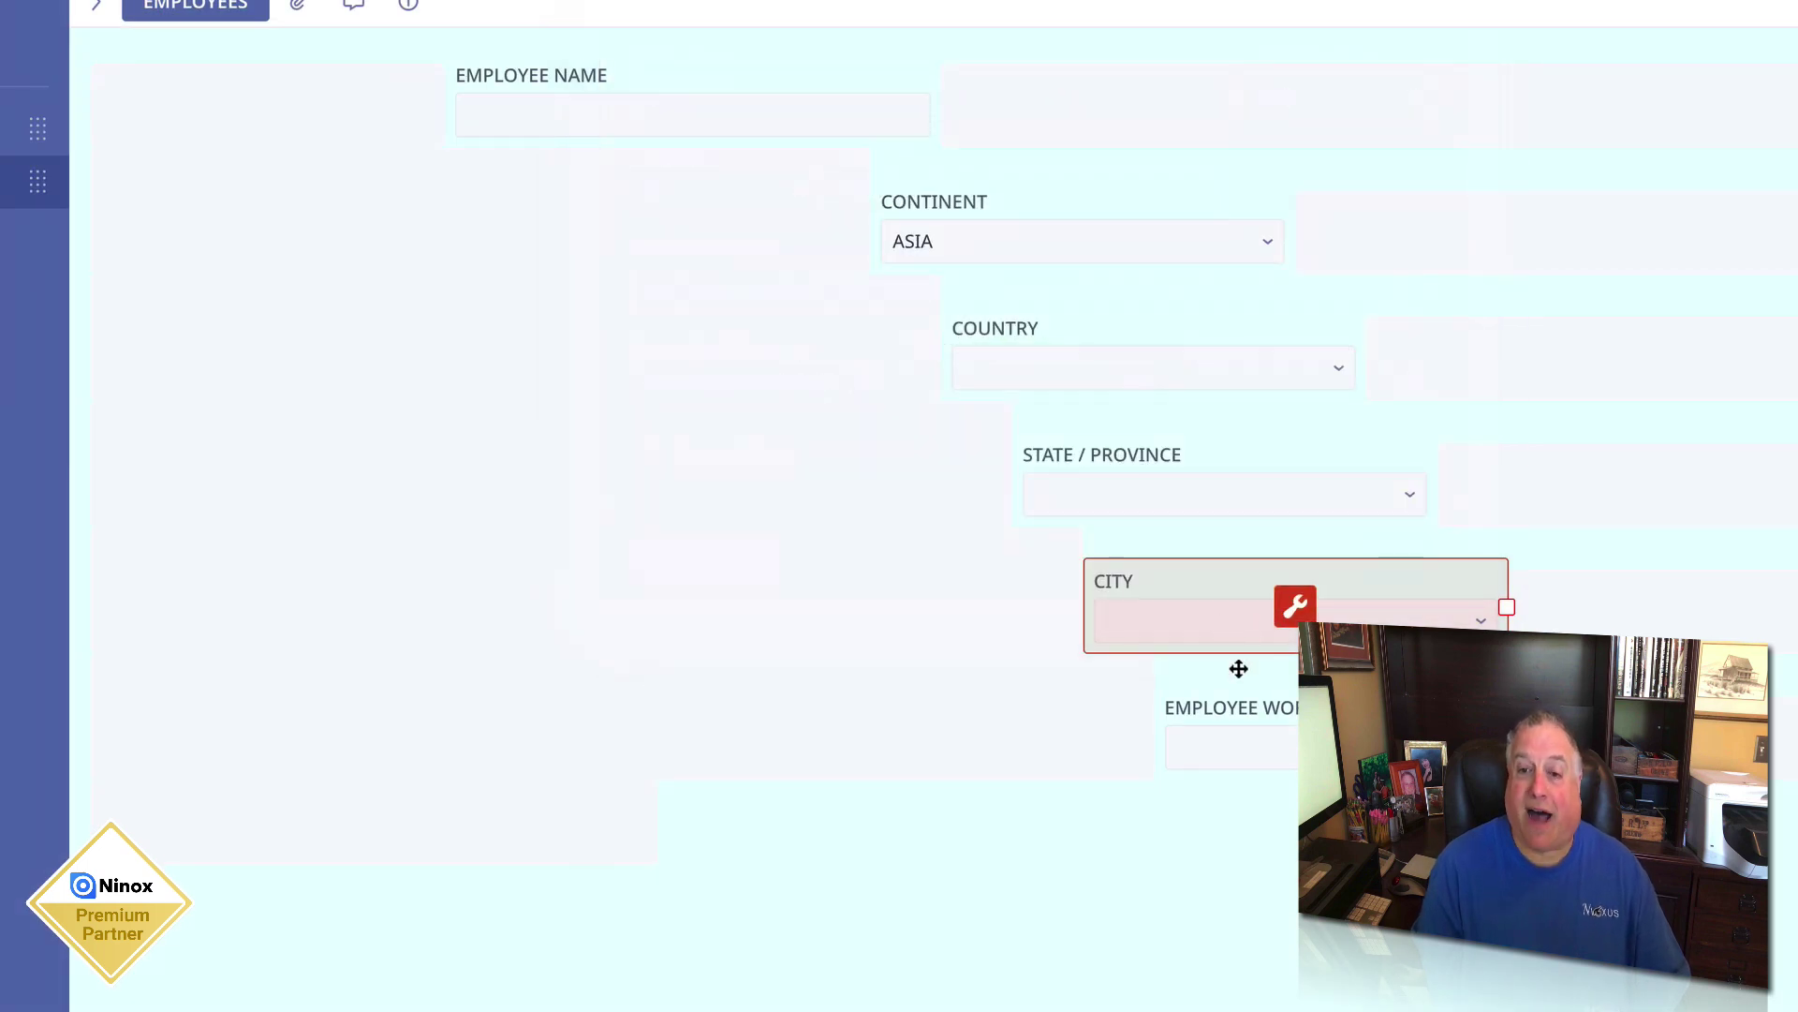
left_click(1258, 708)
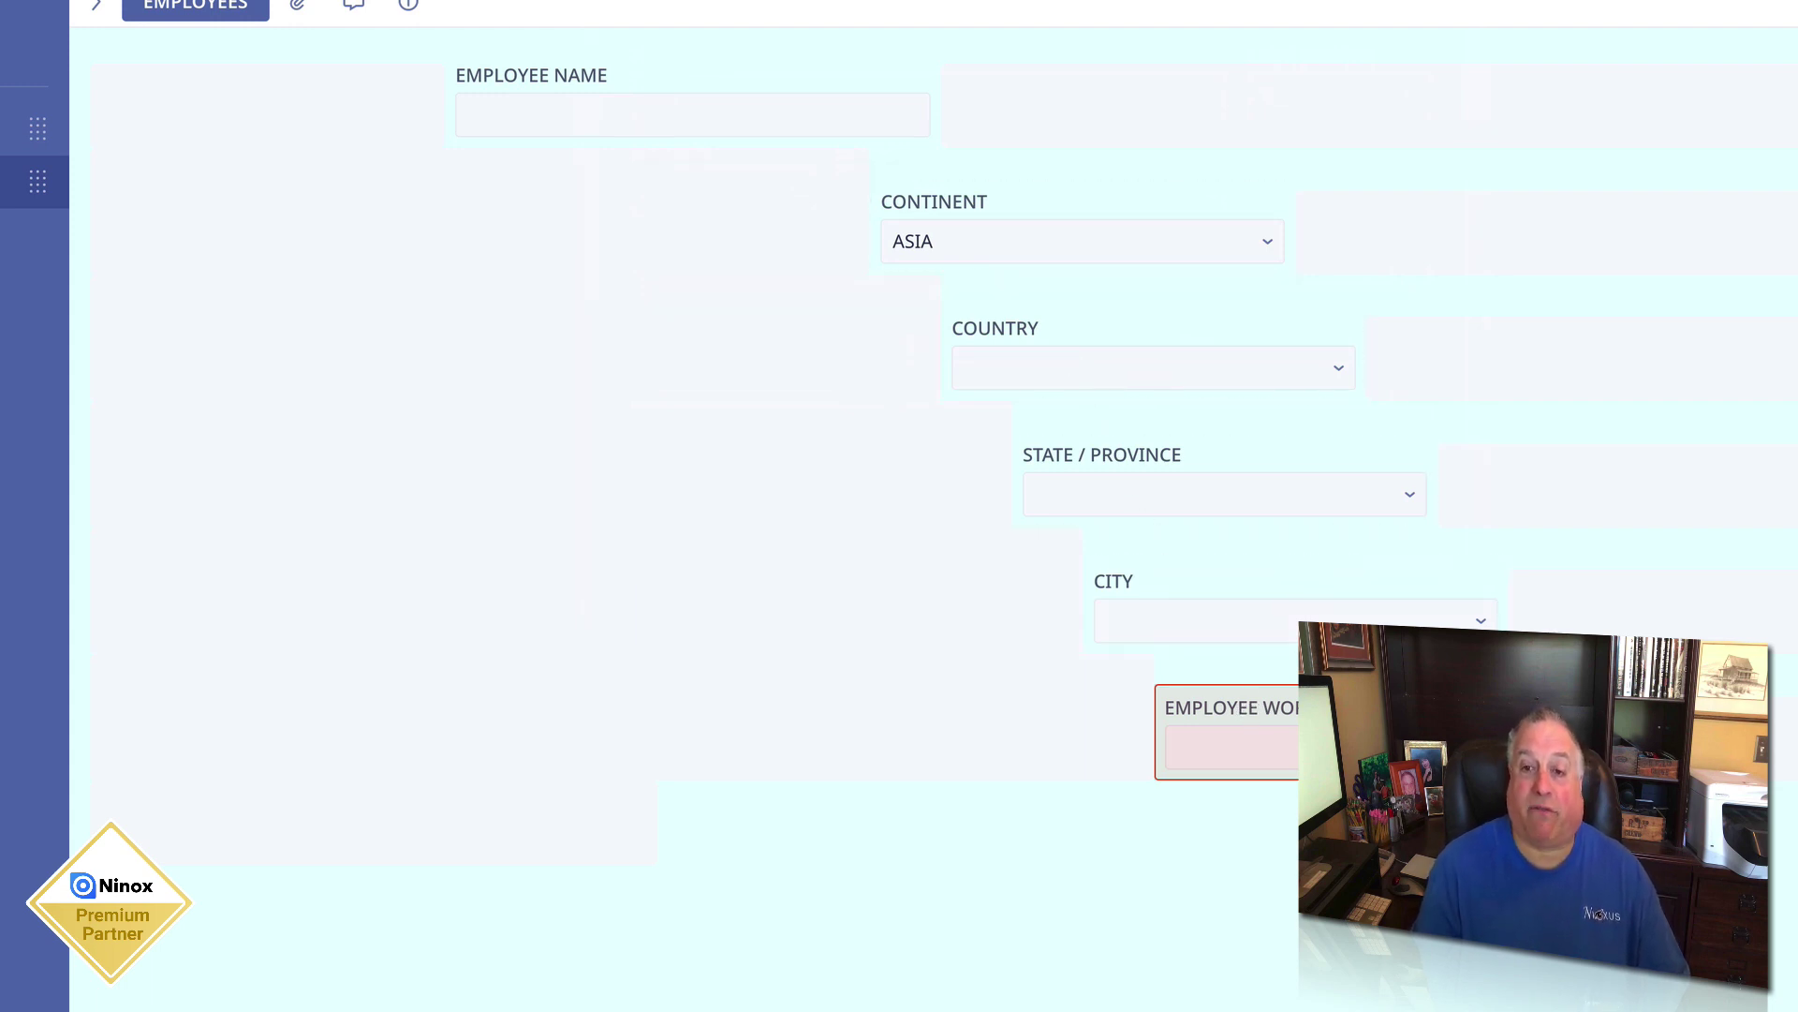
Review the work address formula filtering 'RECORD TYPE' = 5 by continent, country, state and city
double_click(1175, 716)
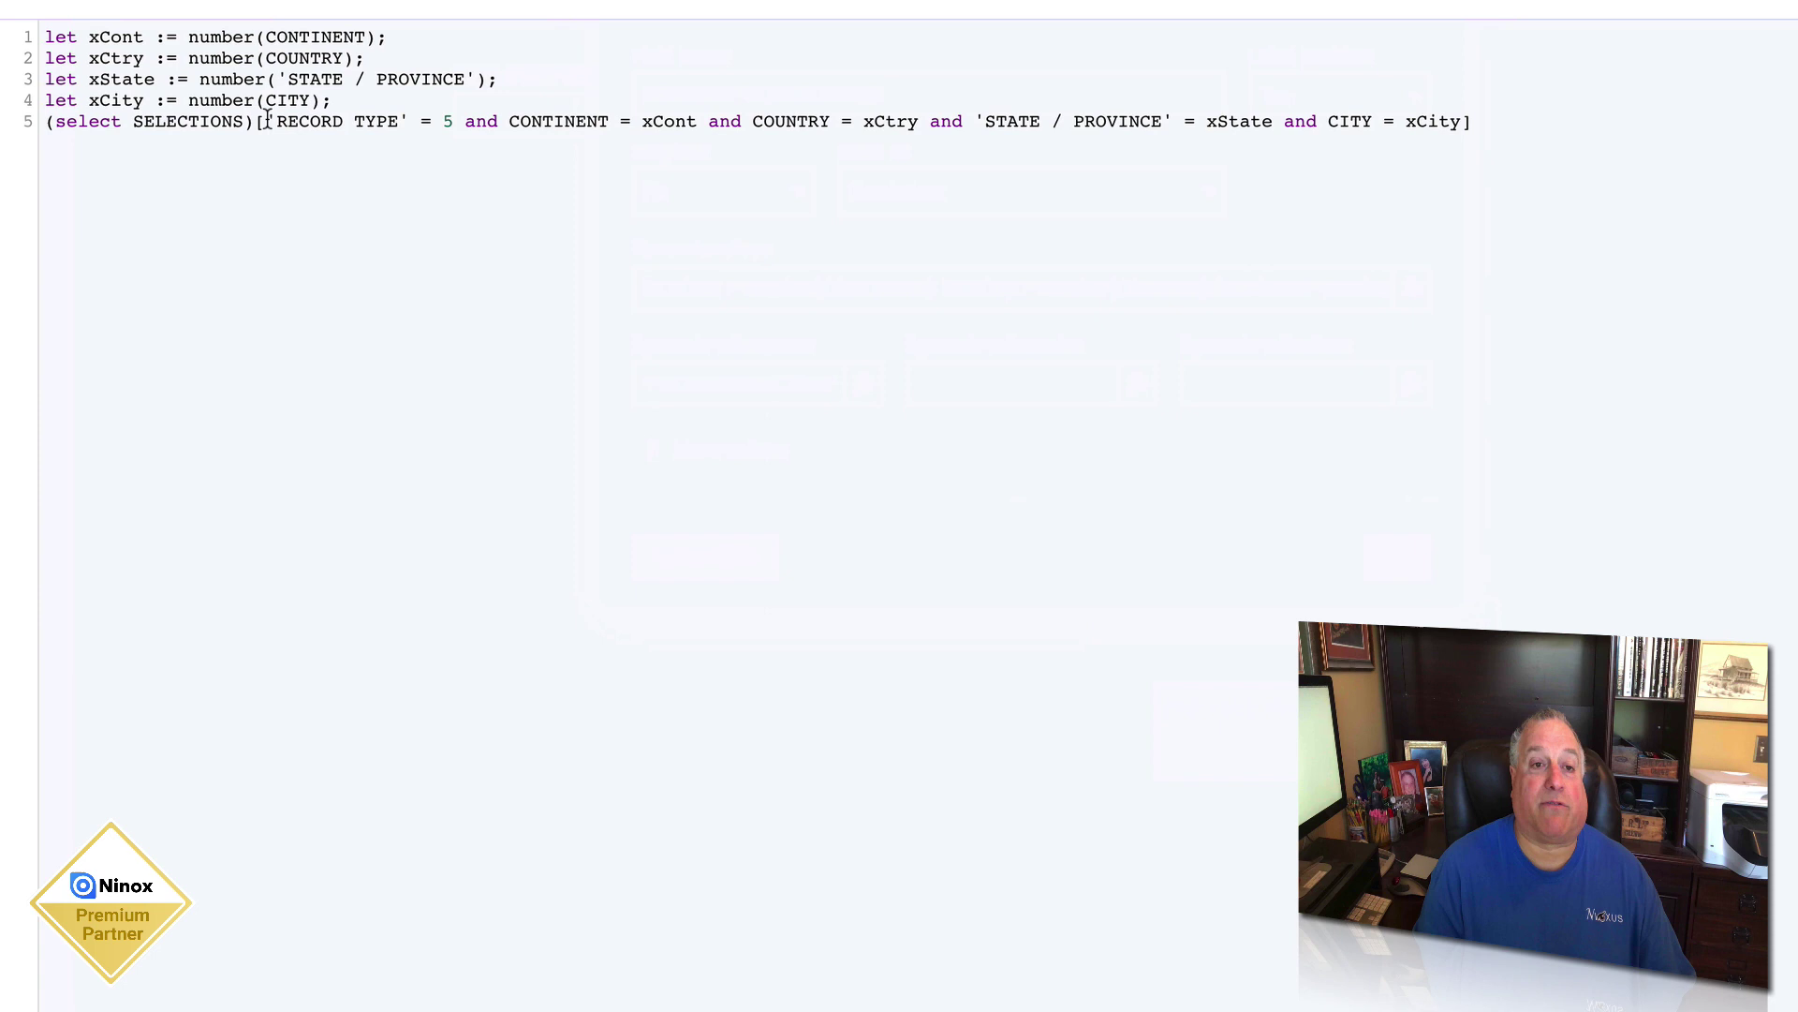
left_click_drag(267, 120, 458, 121)
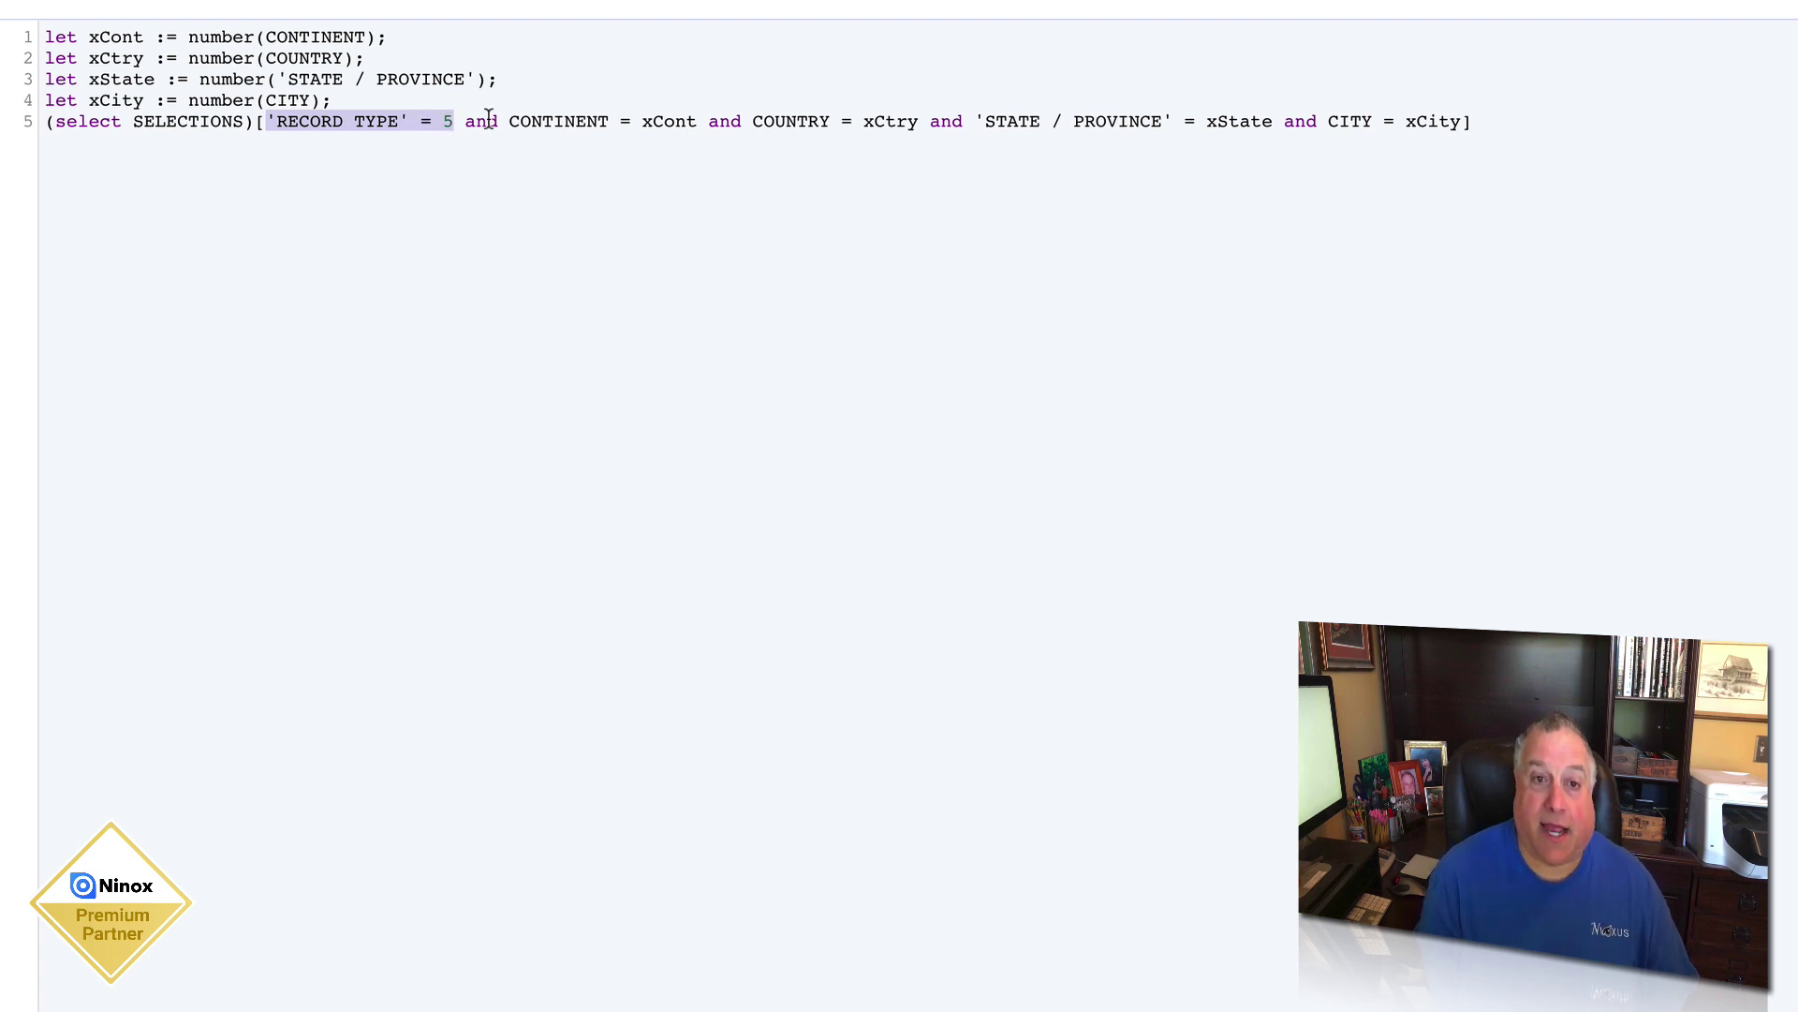
left_click_drag(510, 122, 1456, 159)
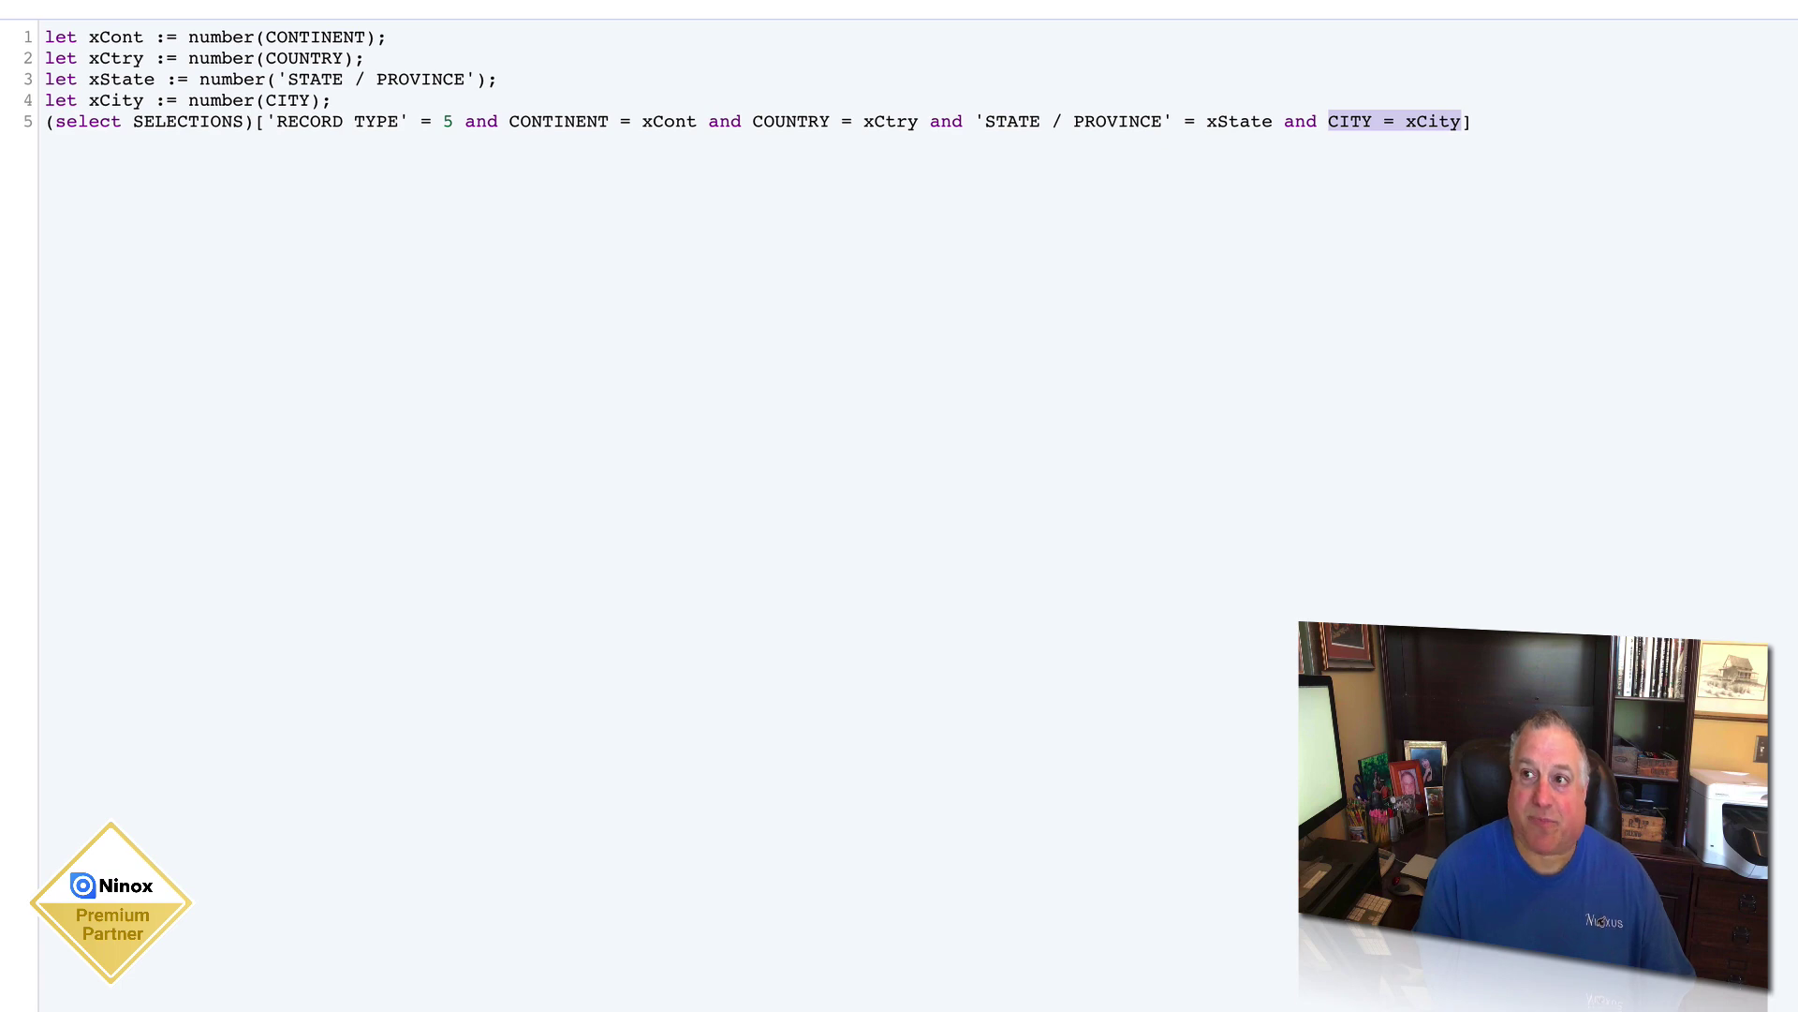
left_click(1142, 476)
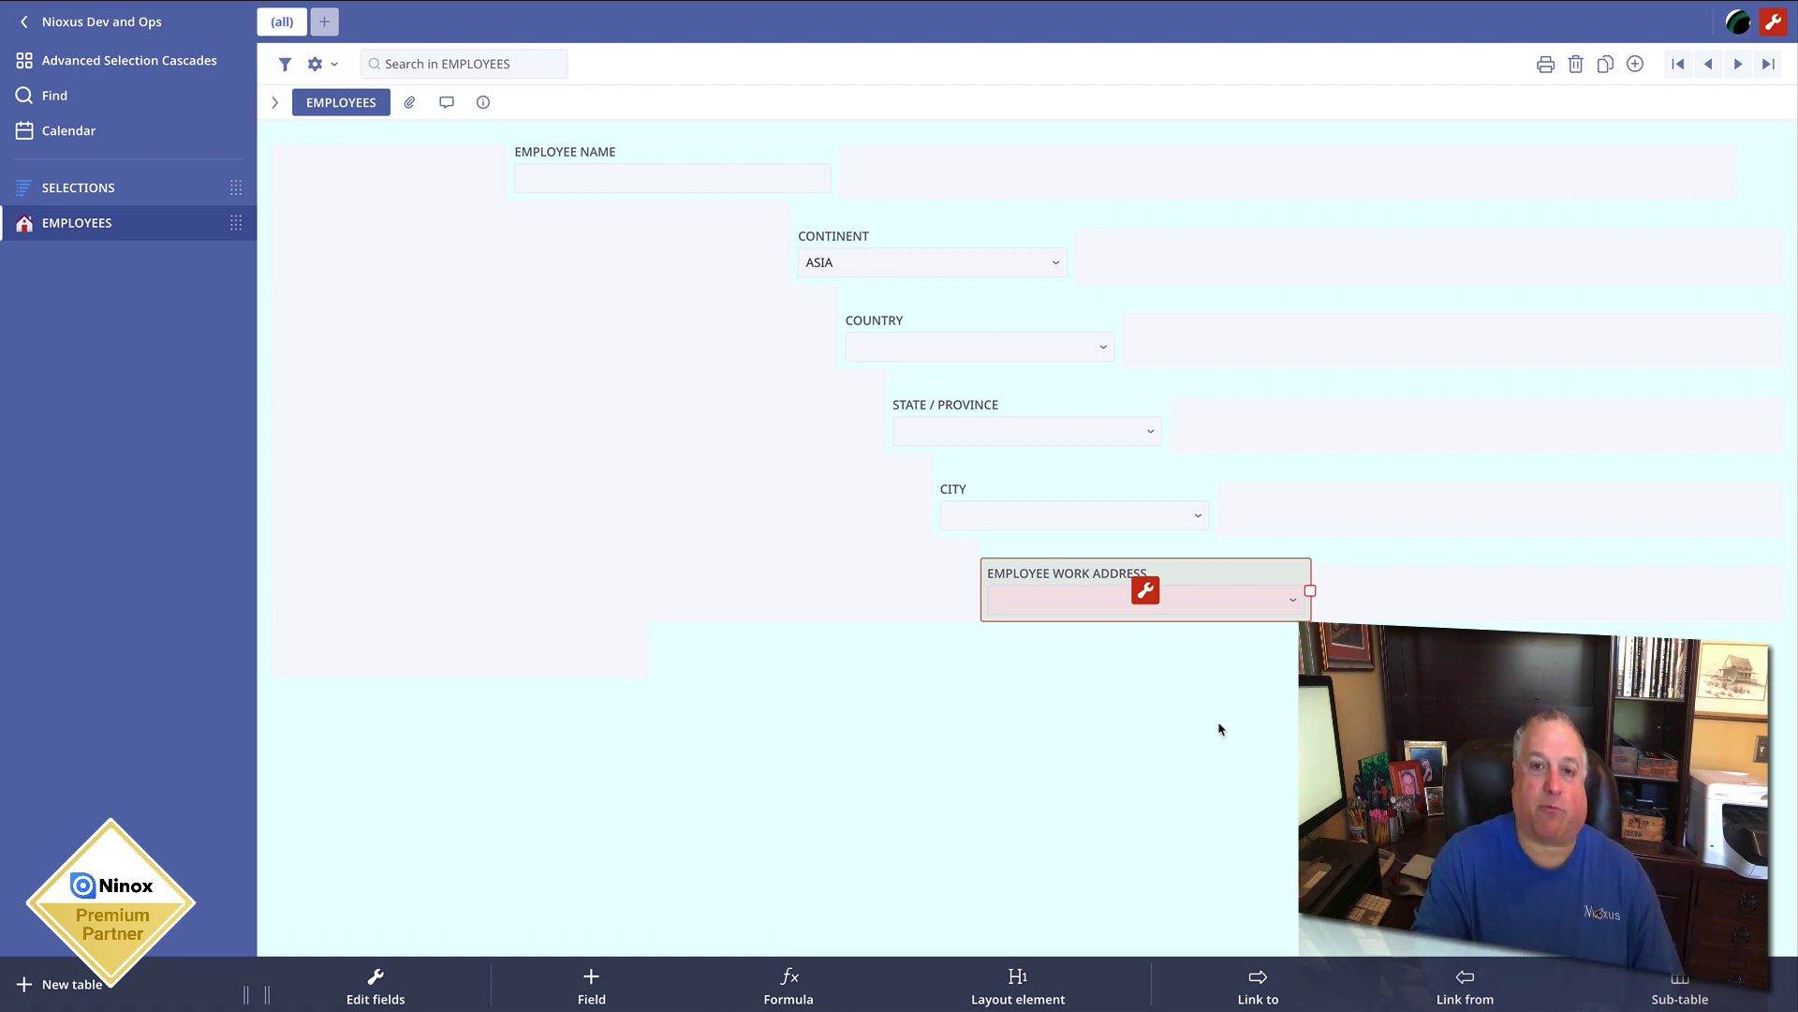
Leave layout editing and choose NORTH AMERICA as continent and CANADA as country
left_click(1773, 21)
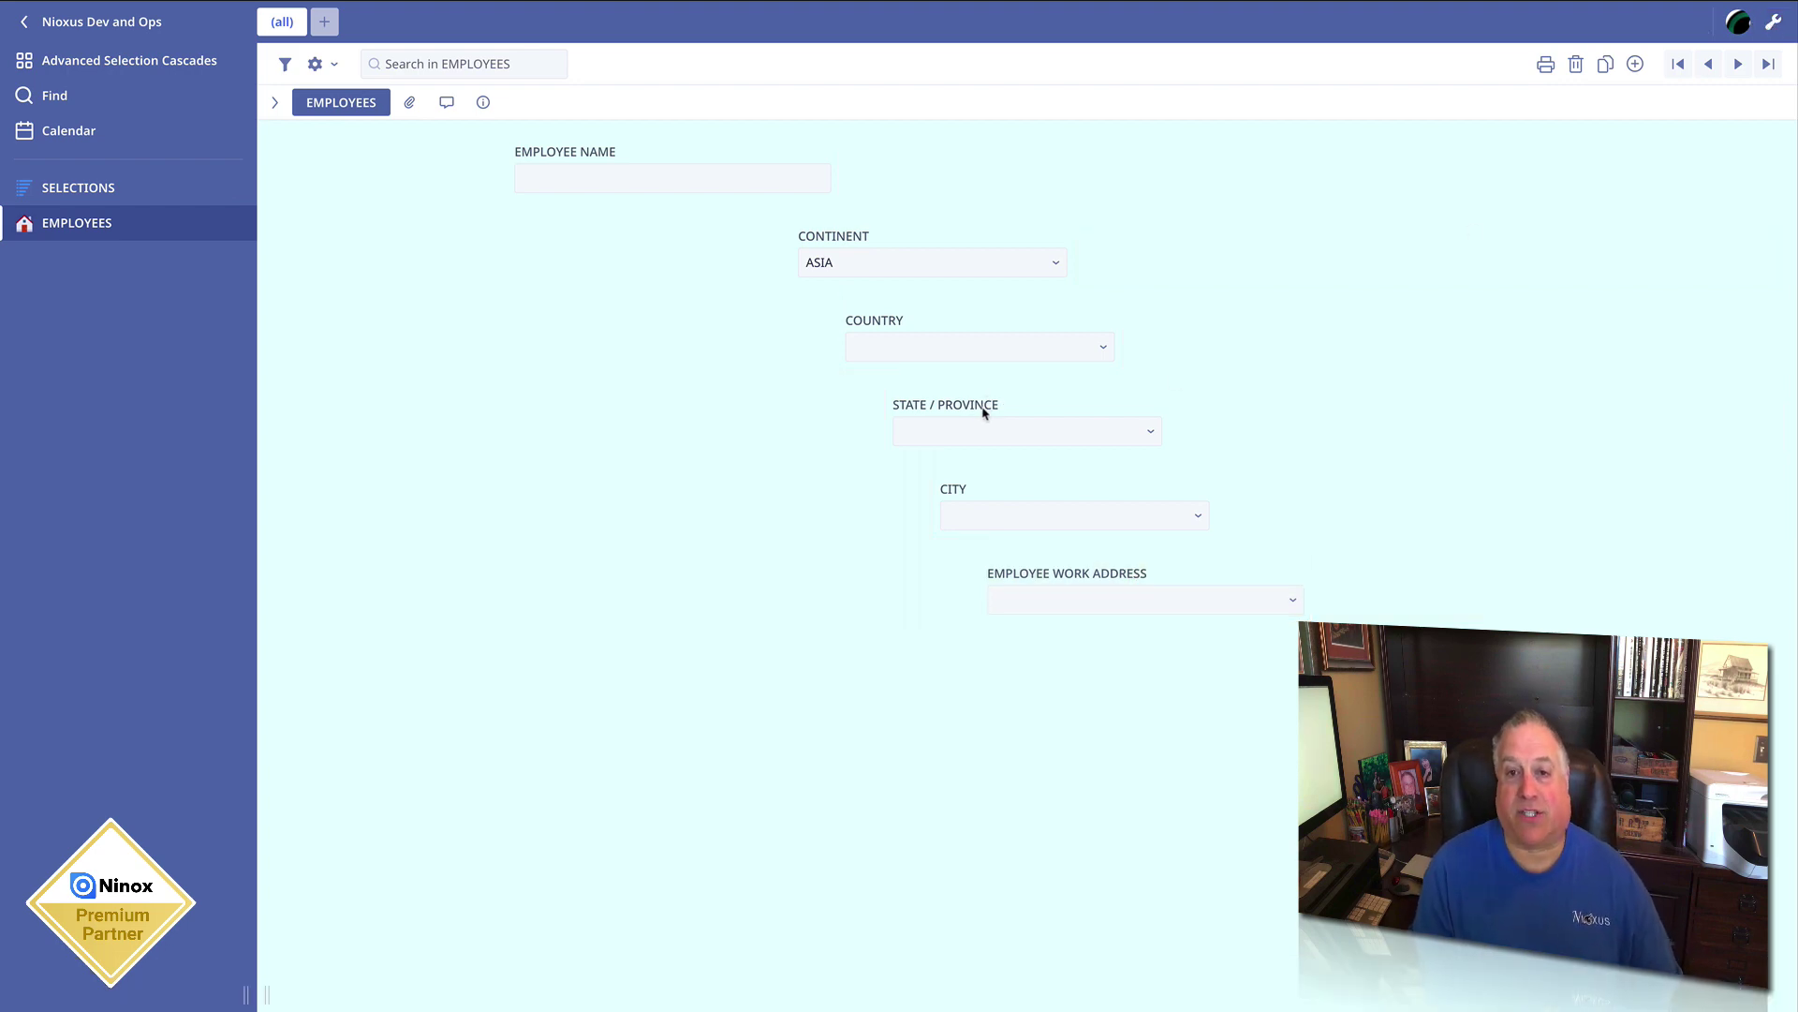
left_click(904, 264)
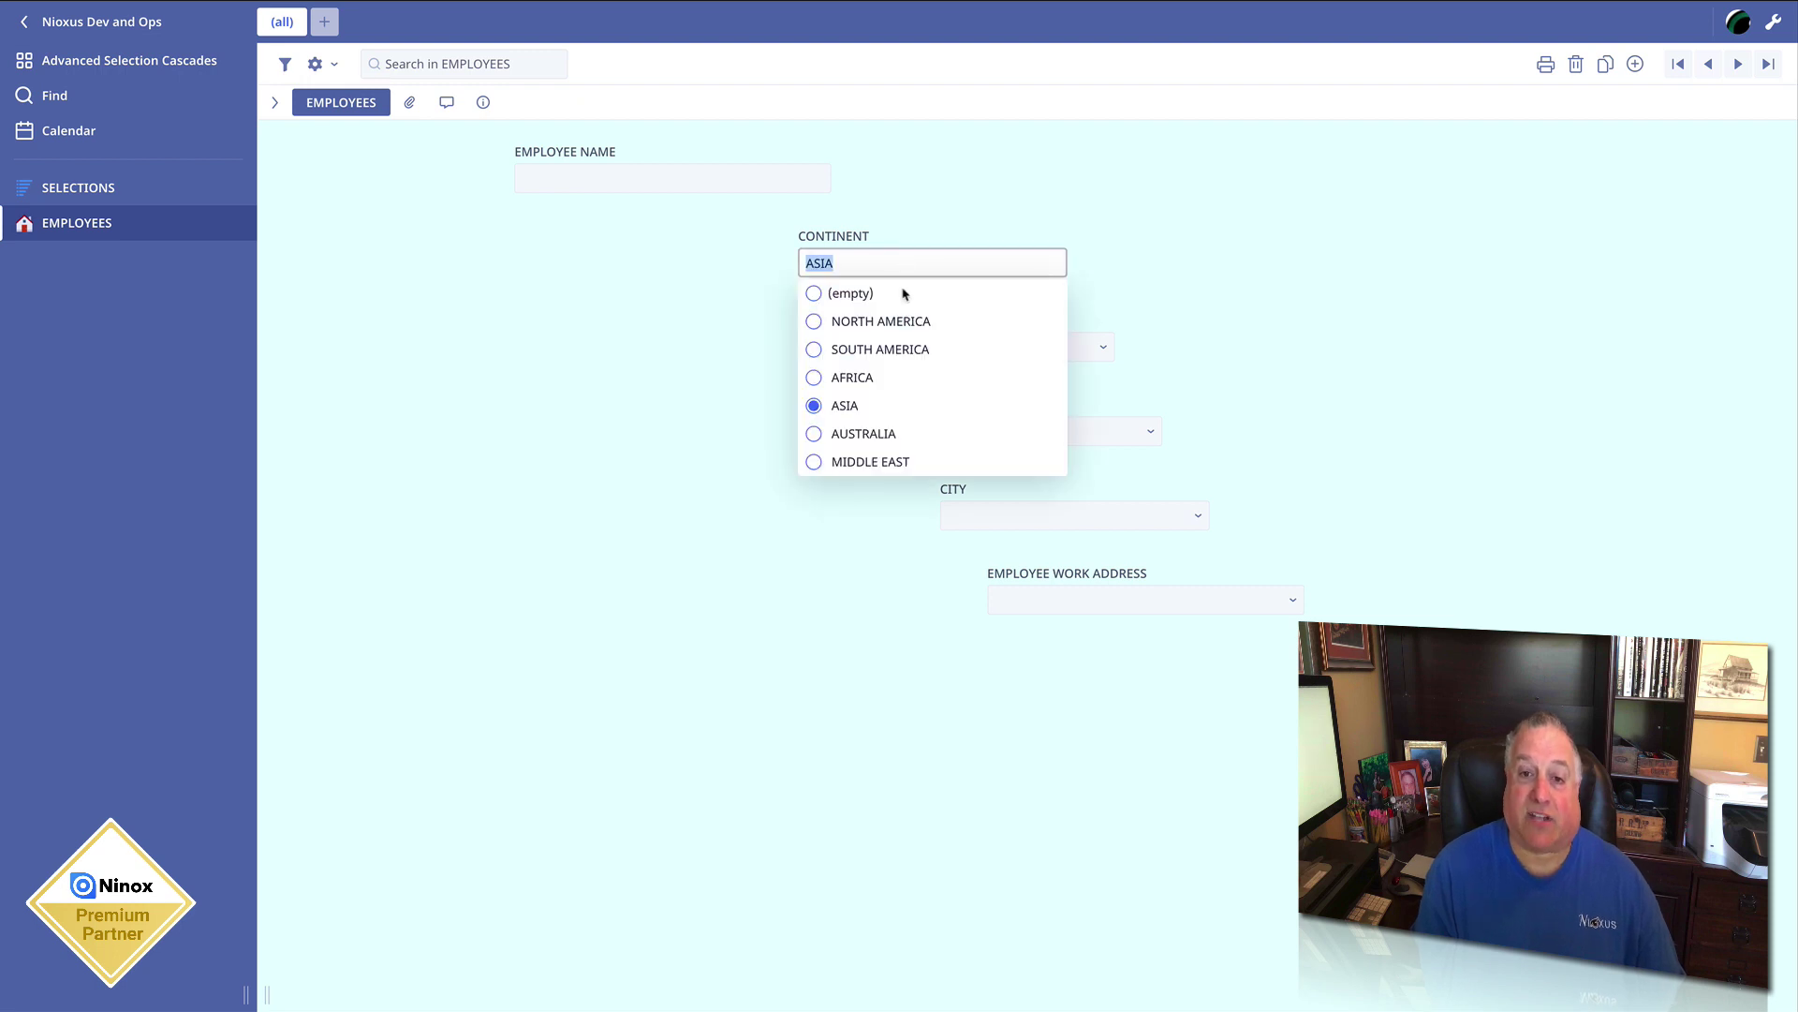
left_click(857, 323)
left_click(871, 348)
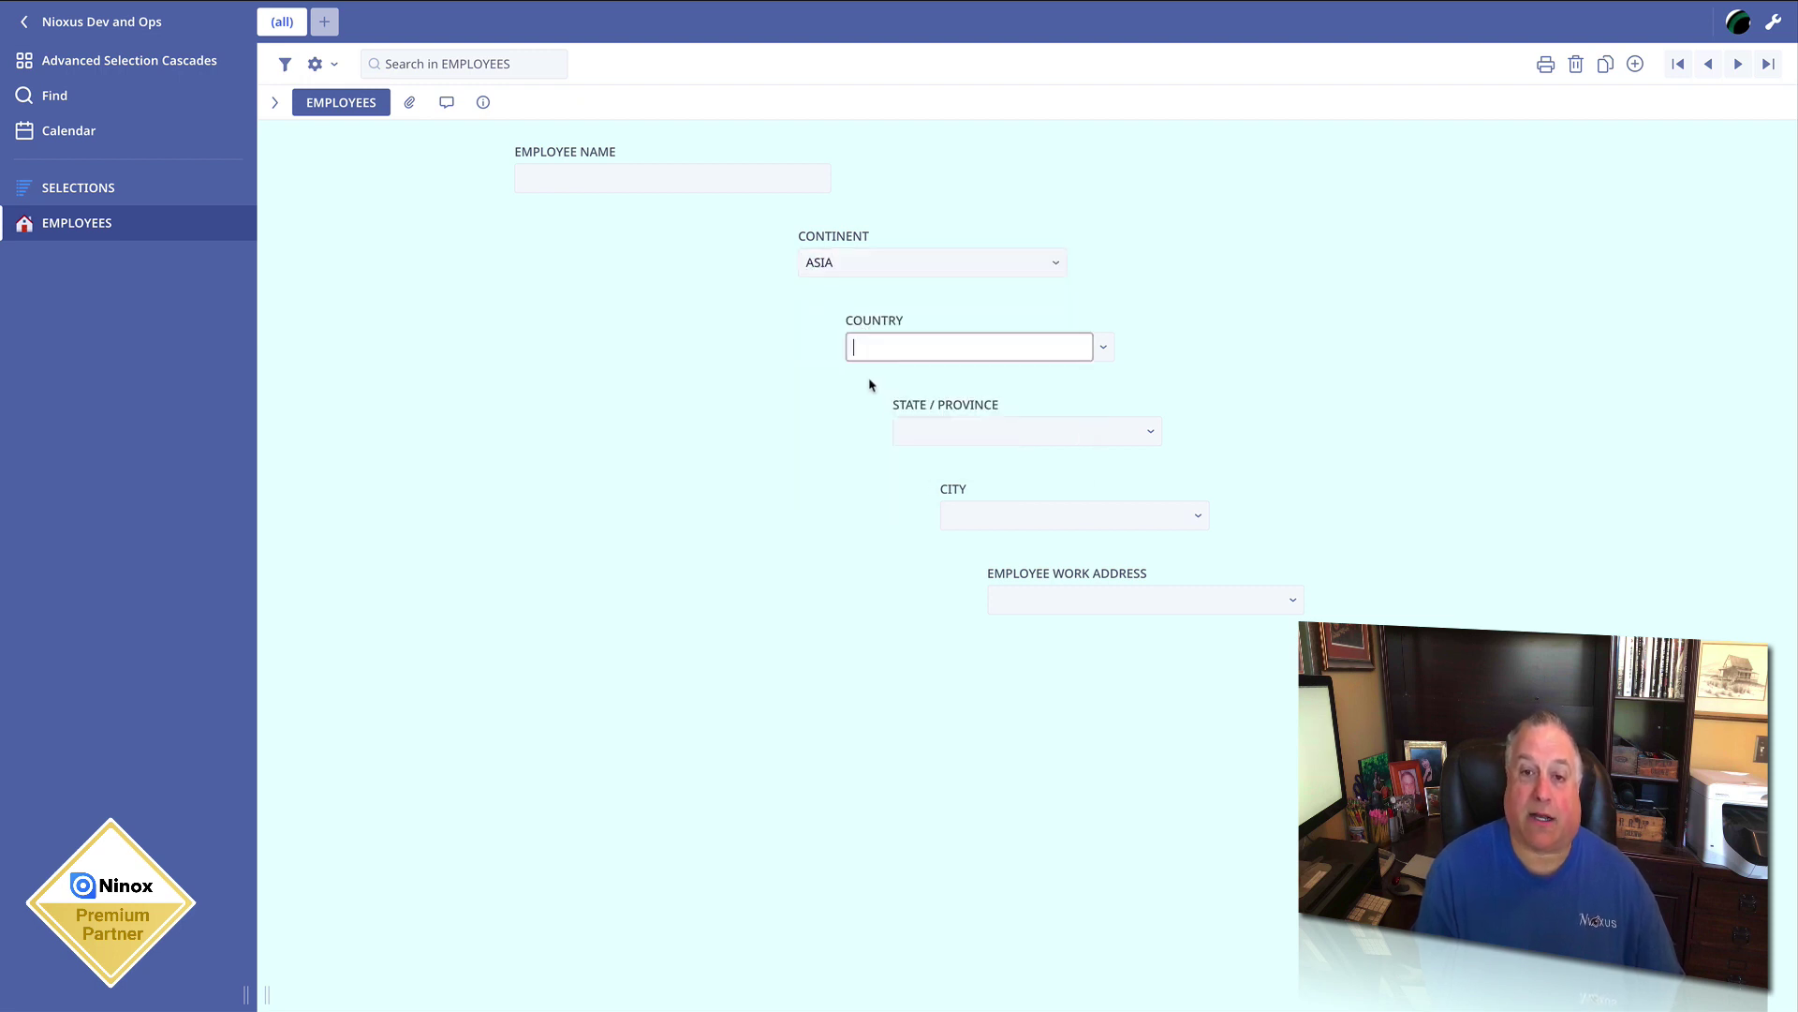
left_click(868, 433)
Pick TORONTO, EAST YORK and the East York street address as work address
left_click(924, 431)
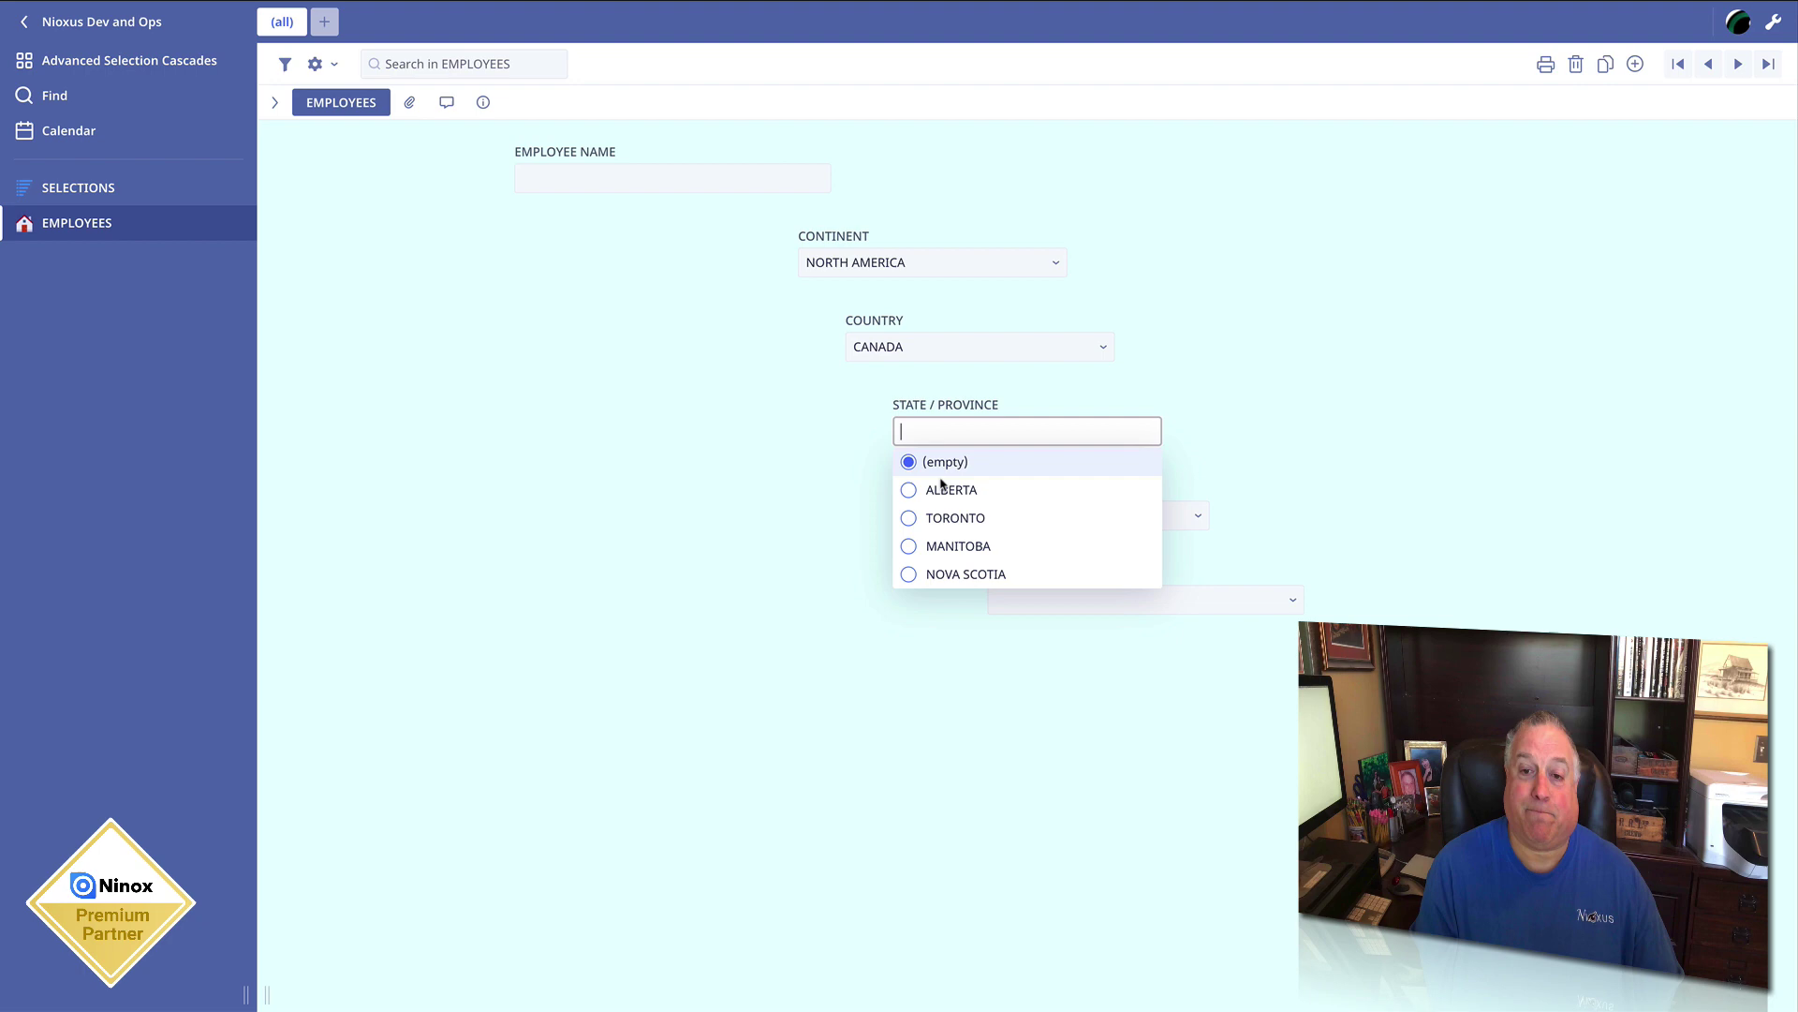
left_click(967, 511)
left_click(980, 517)
left_click(965, 574)
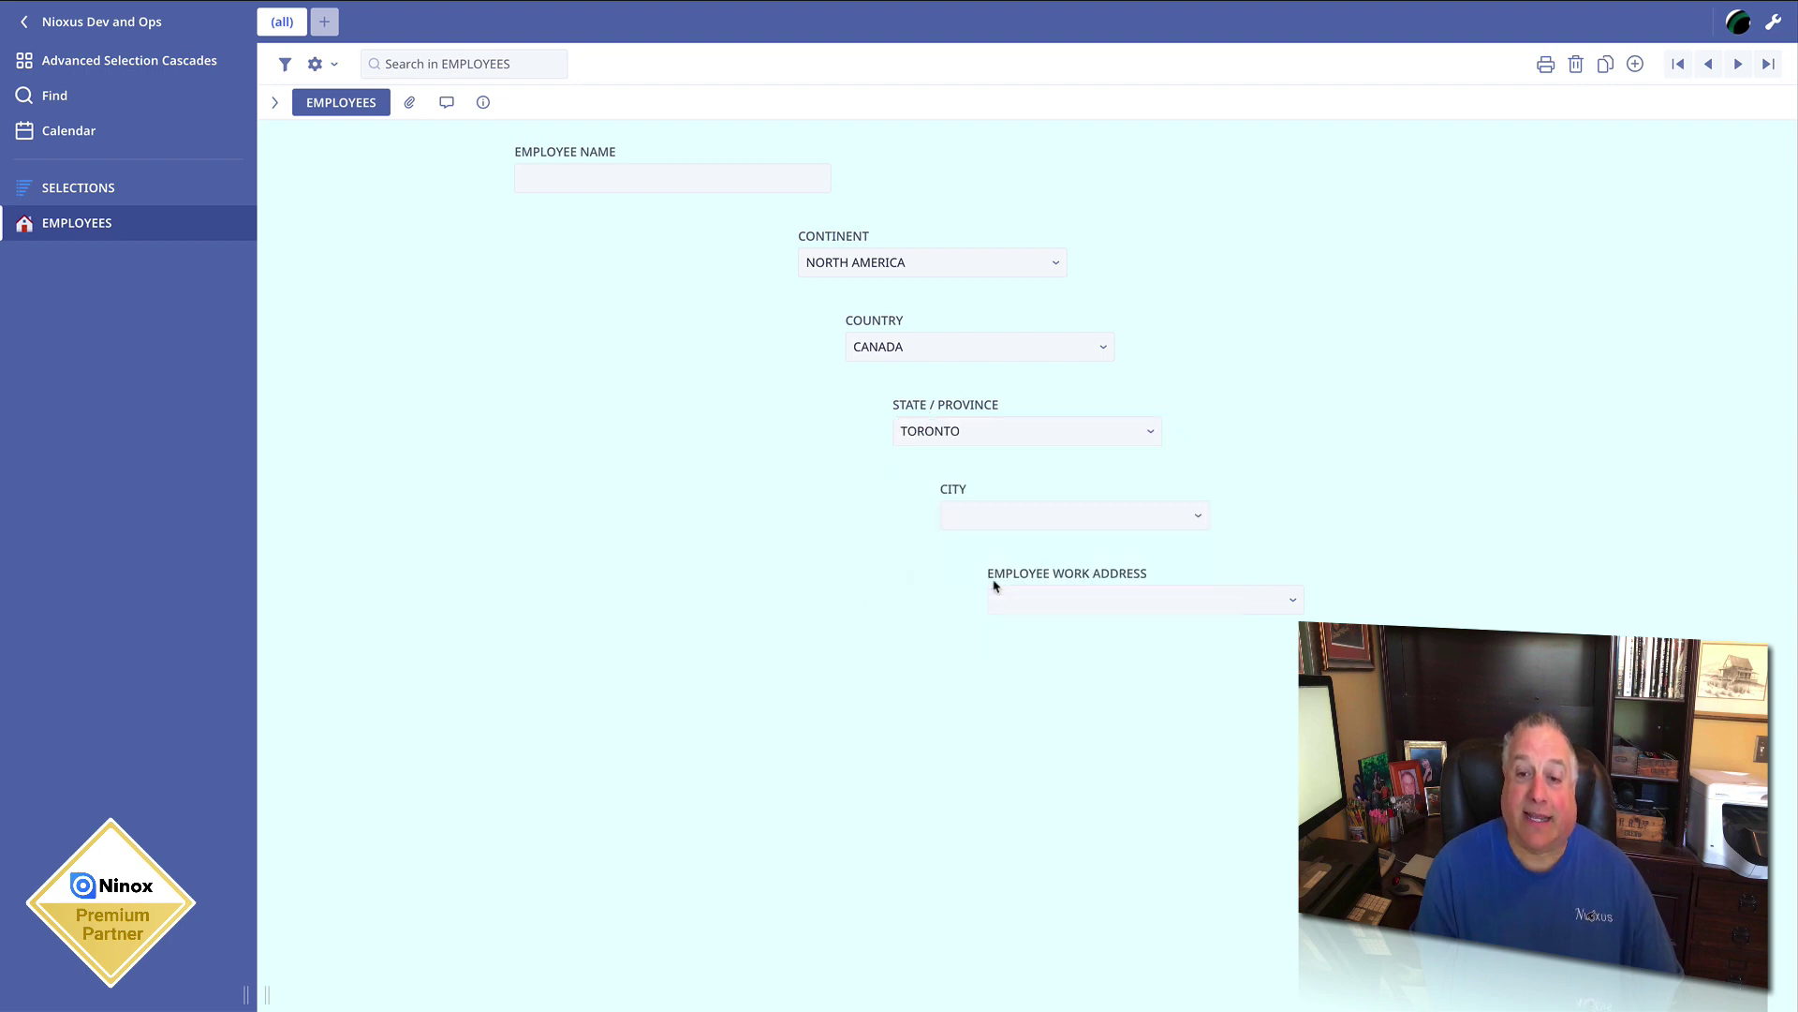
left_click(1022, 607)
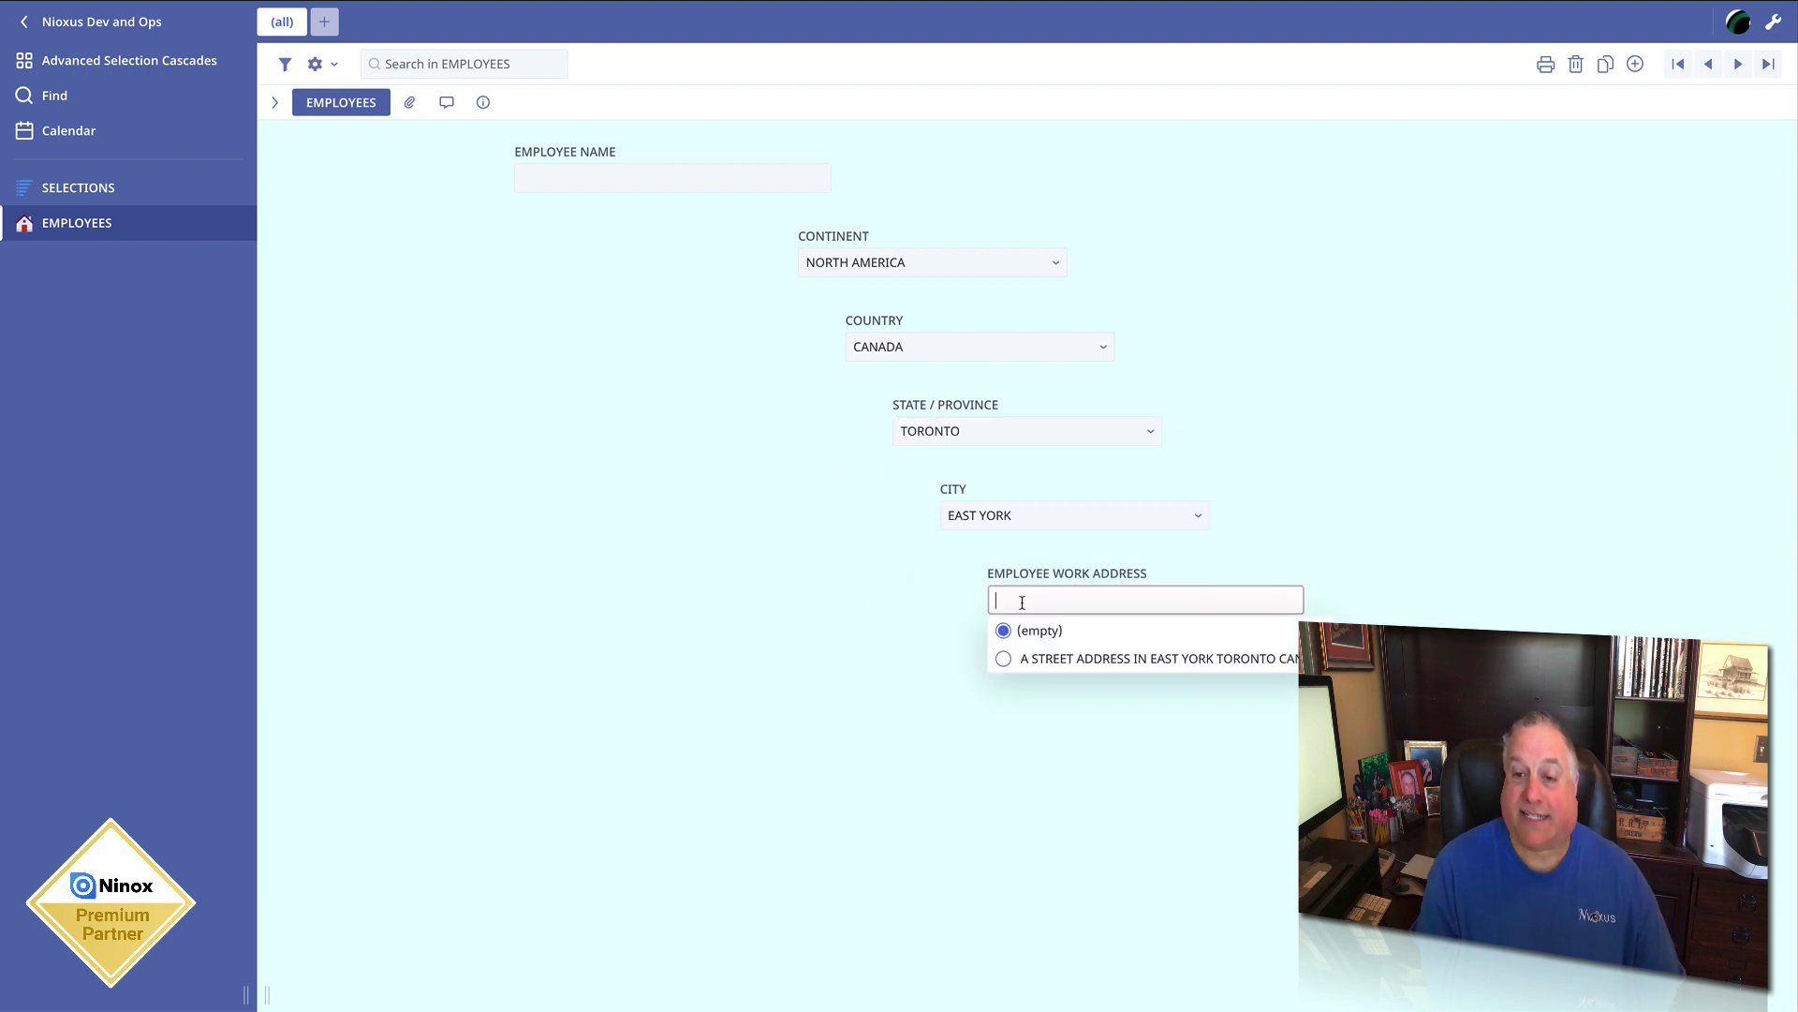
left_click(1034, 658)
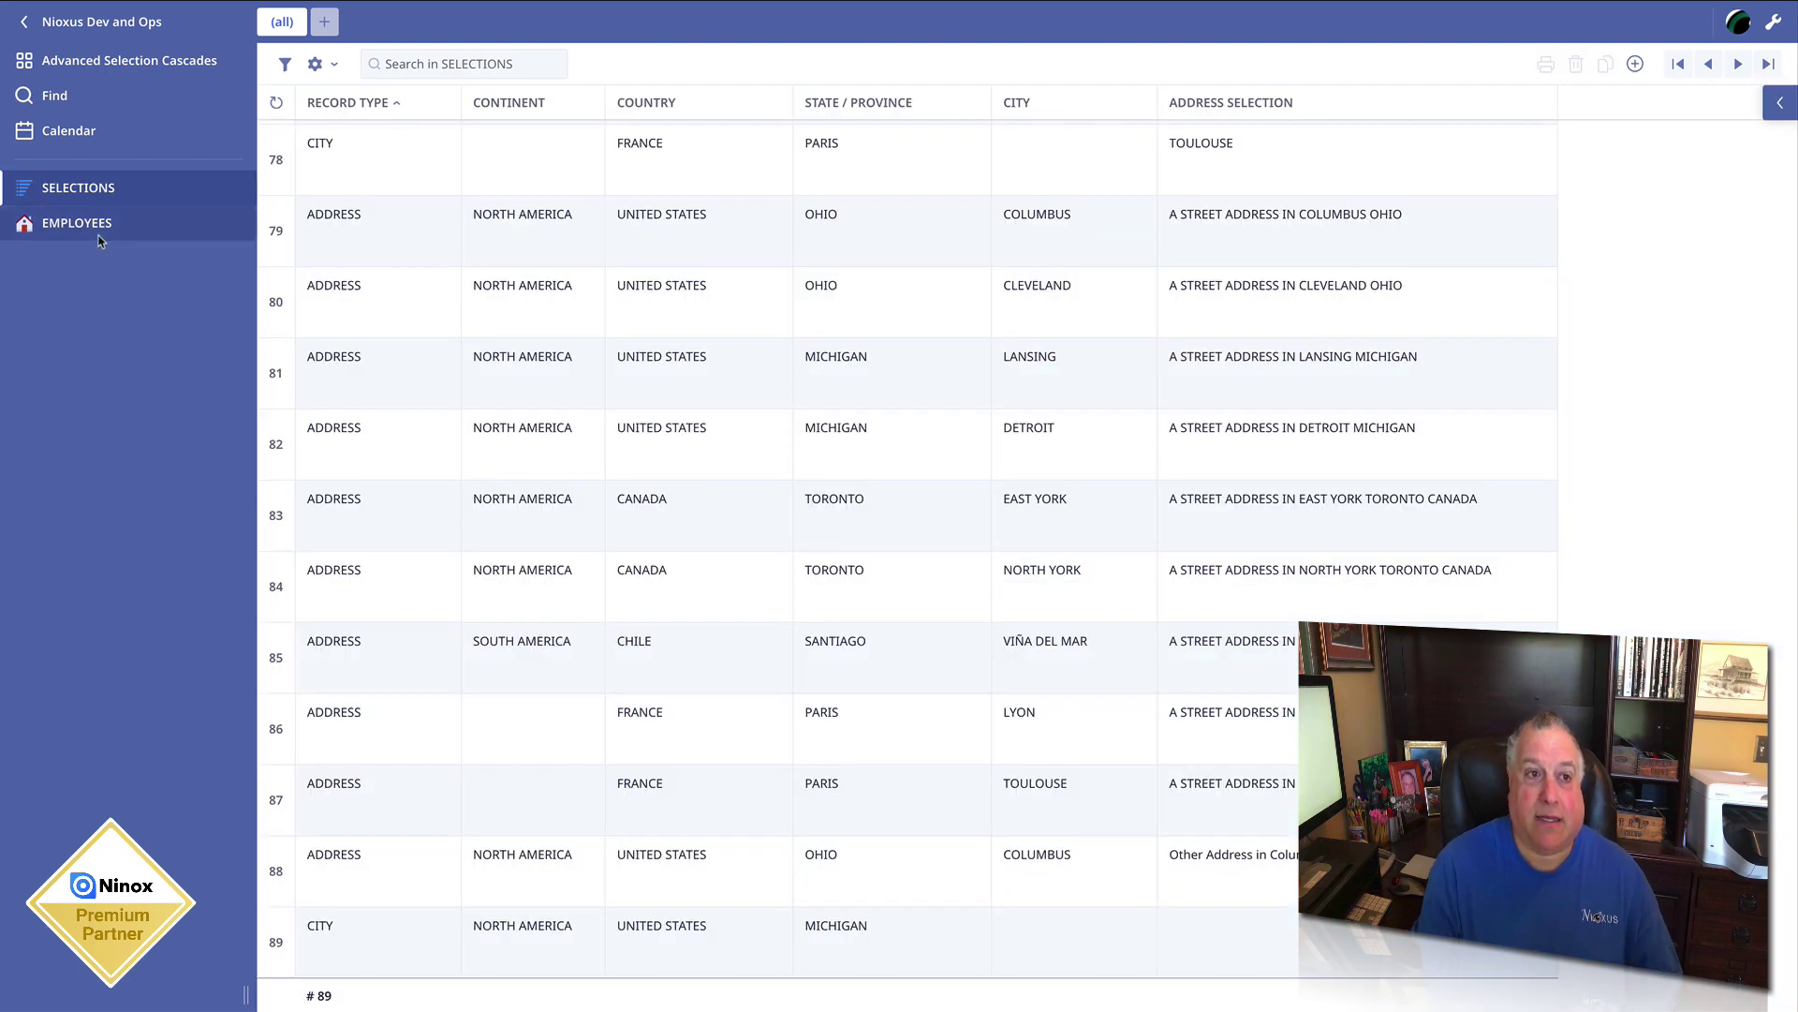
left_click(89, 227)
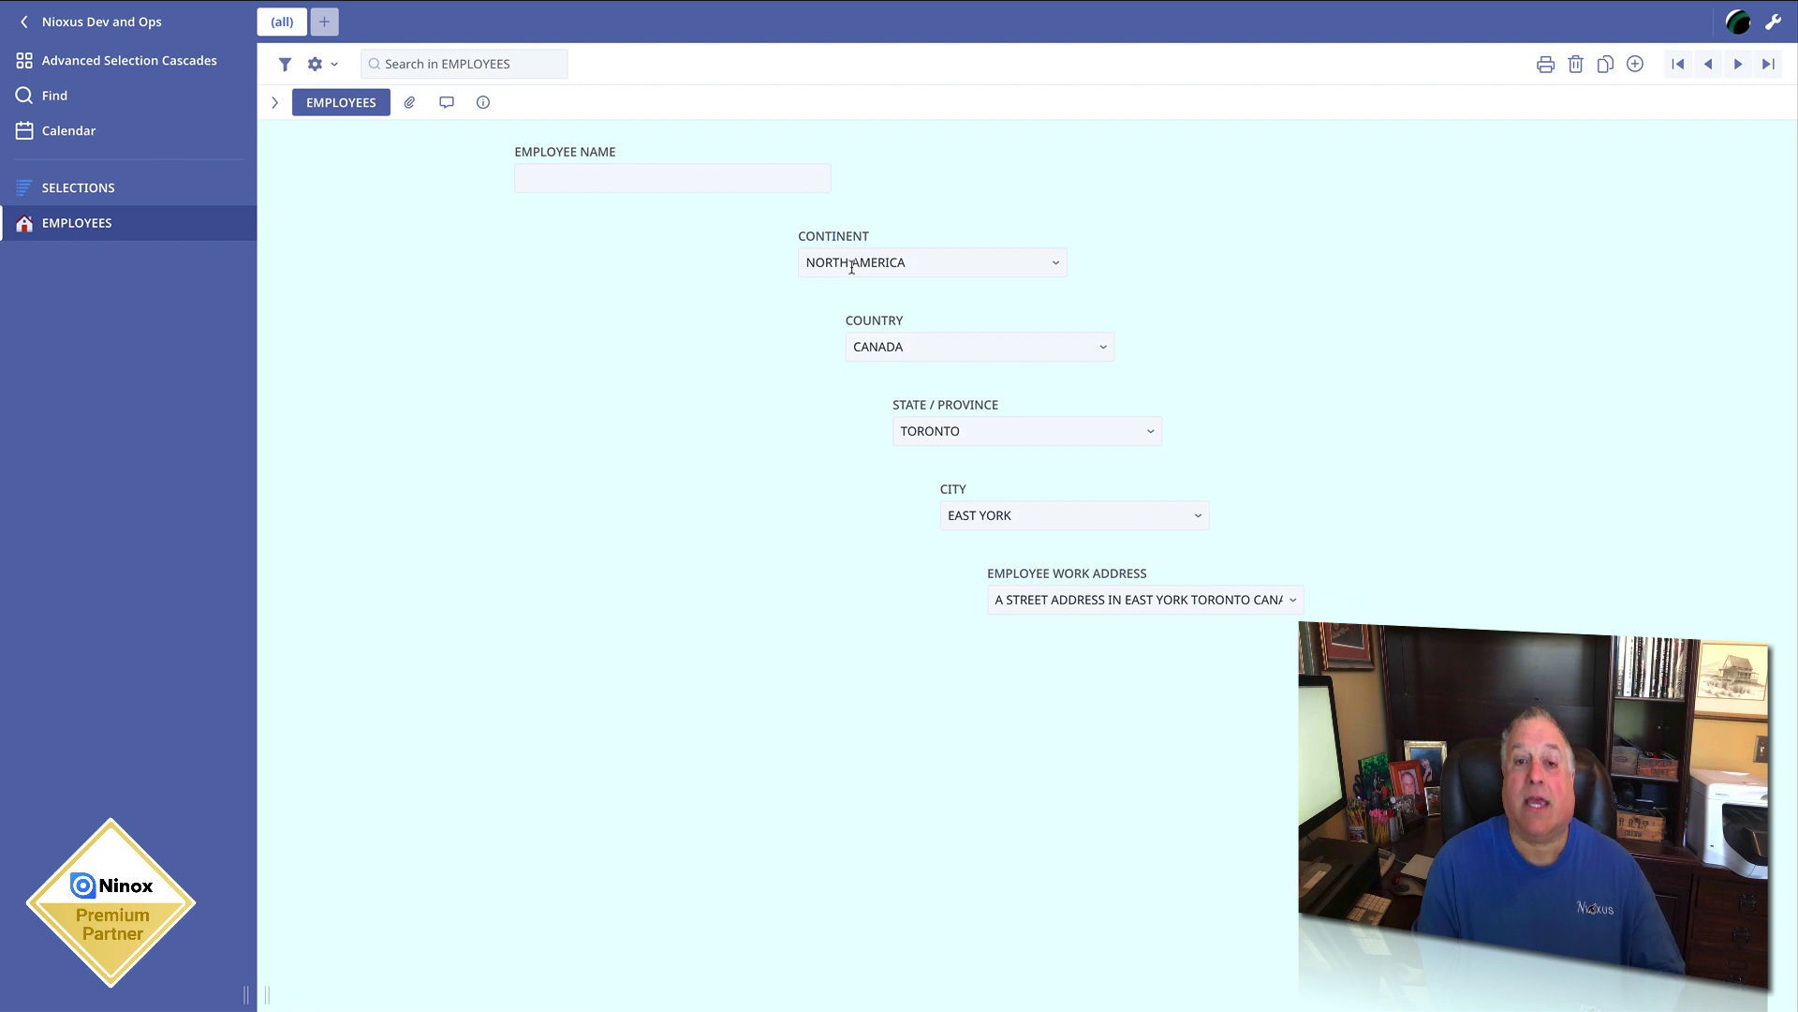
Check the EMPLOYEES CONTINENT formula in the data model, then open the SELECTIONS table
left_click(103, 60)
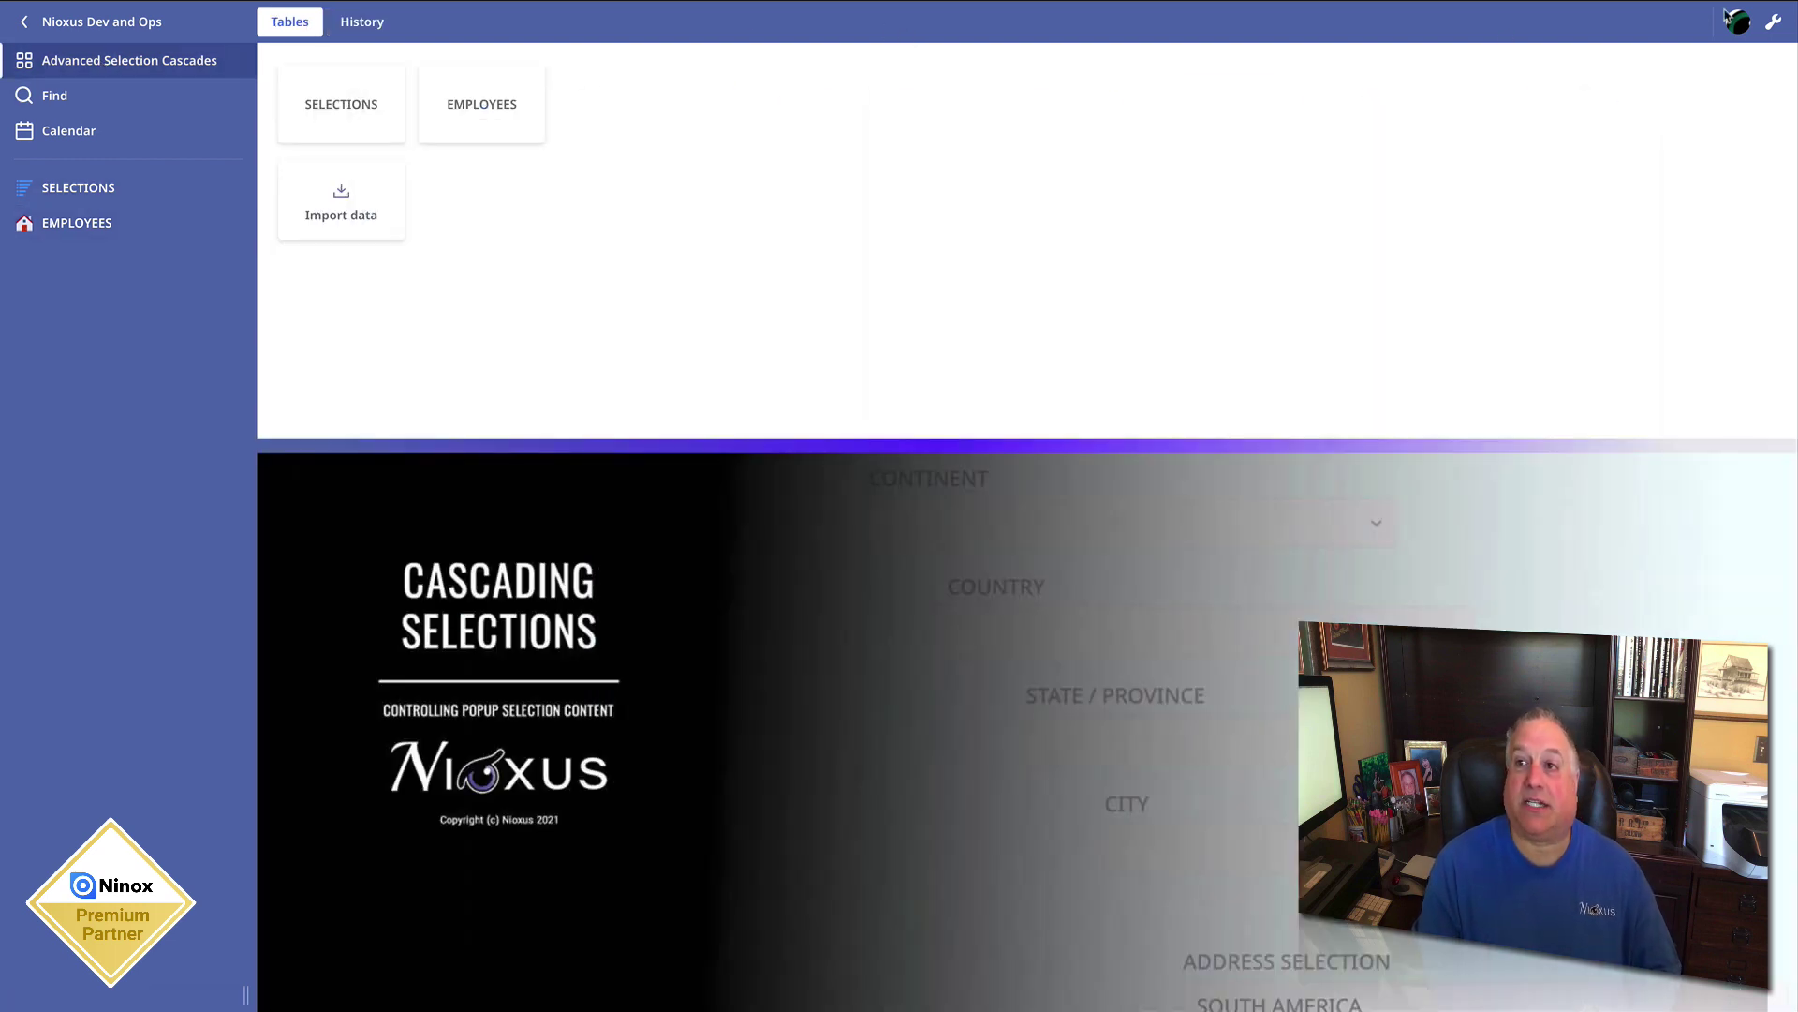
left_click(1775, 22)
left_click(450, 22)
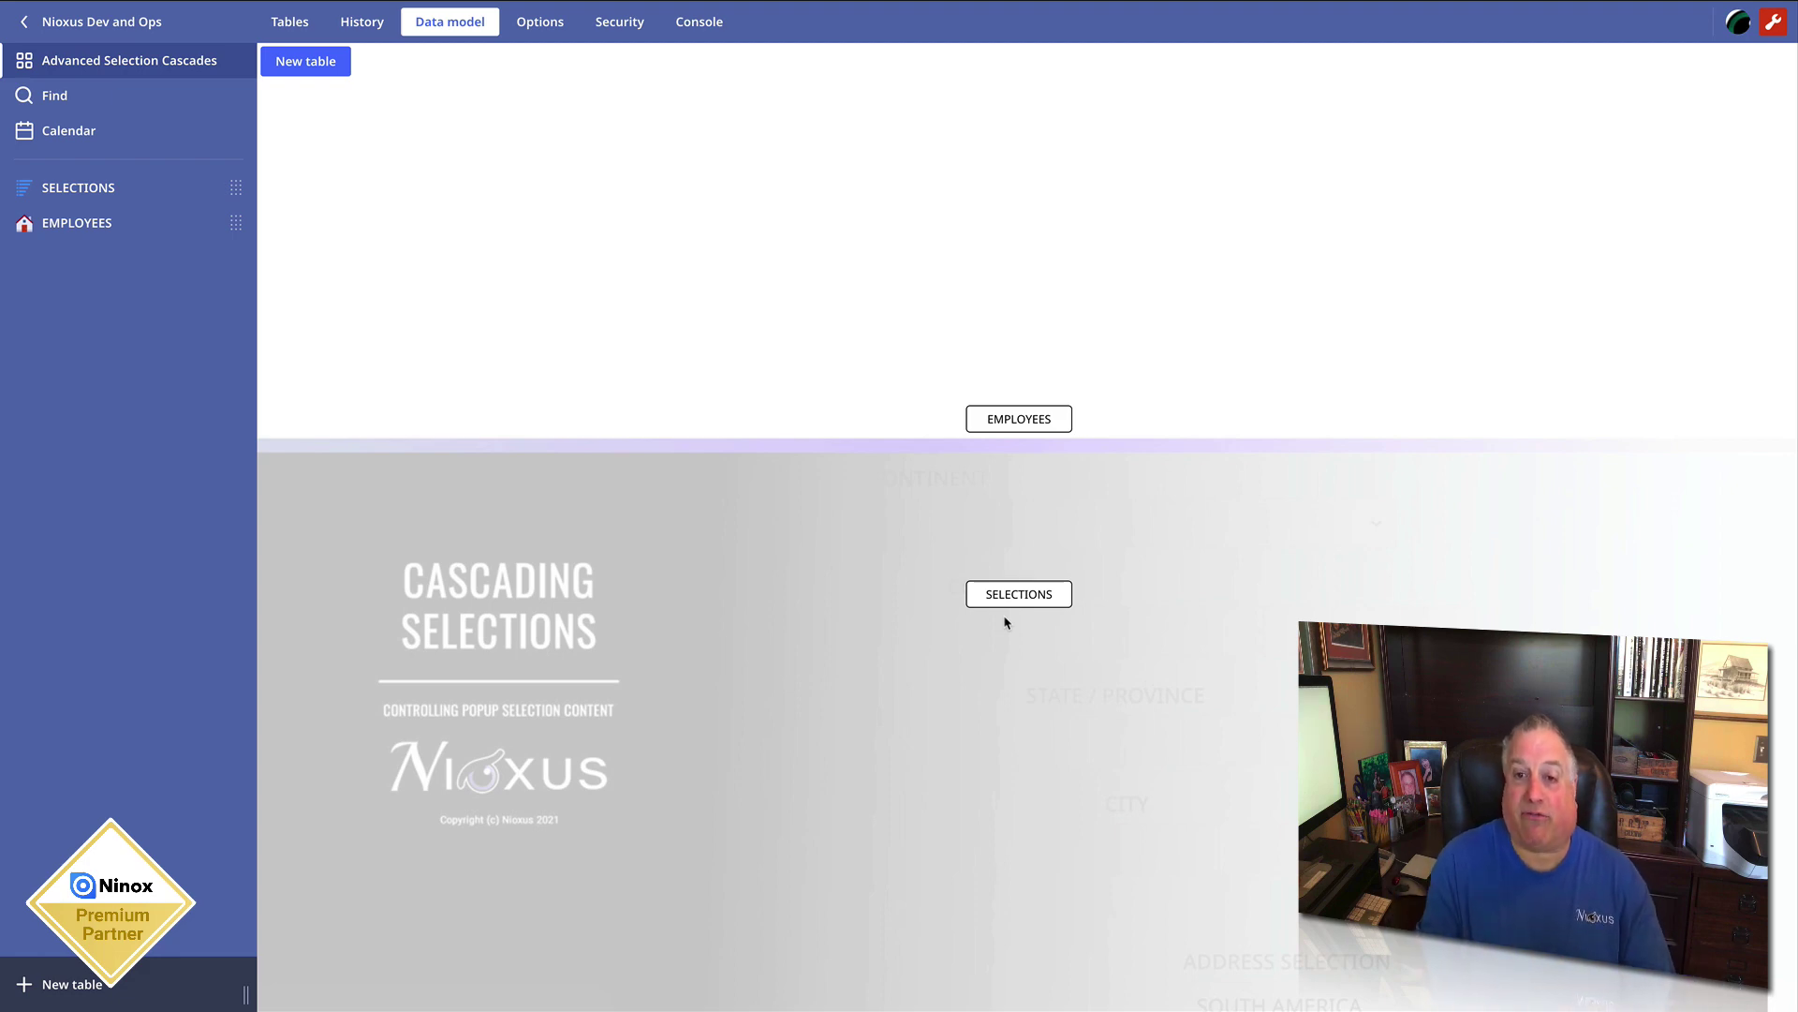
double_click(998, 422)
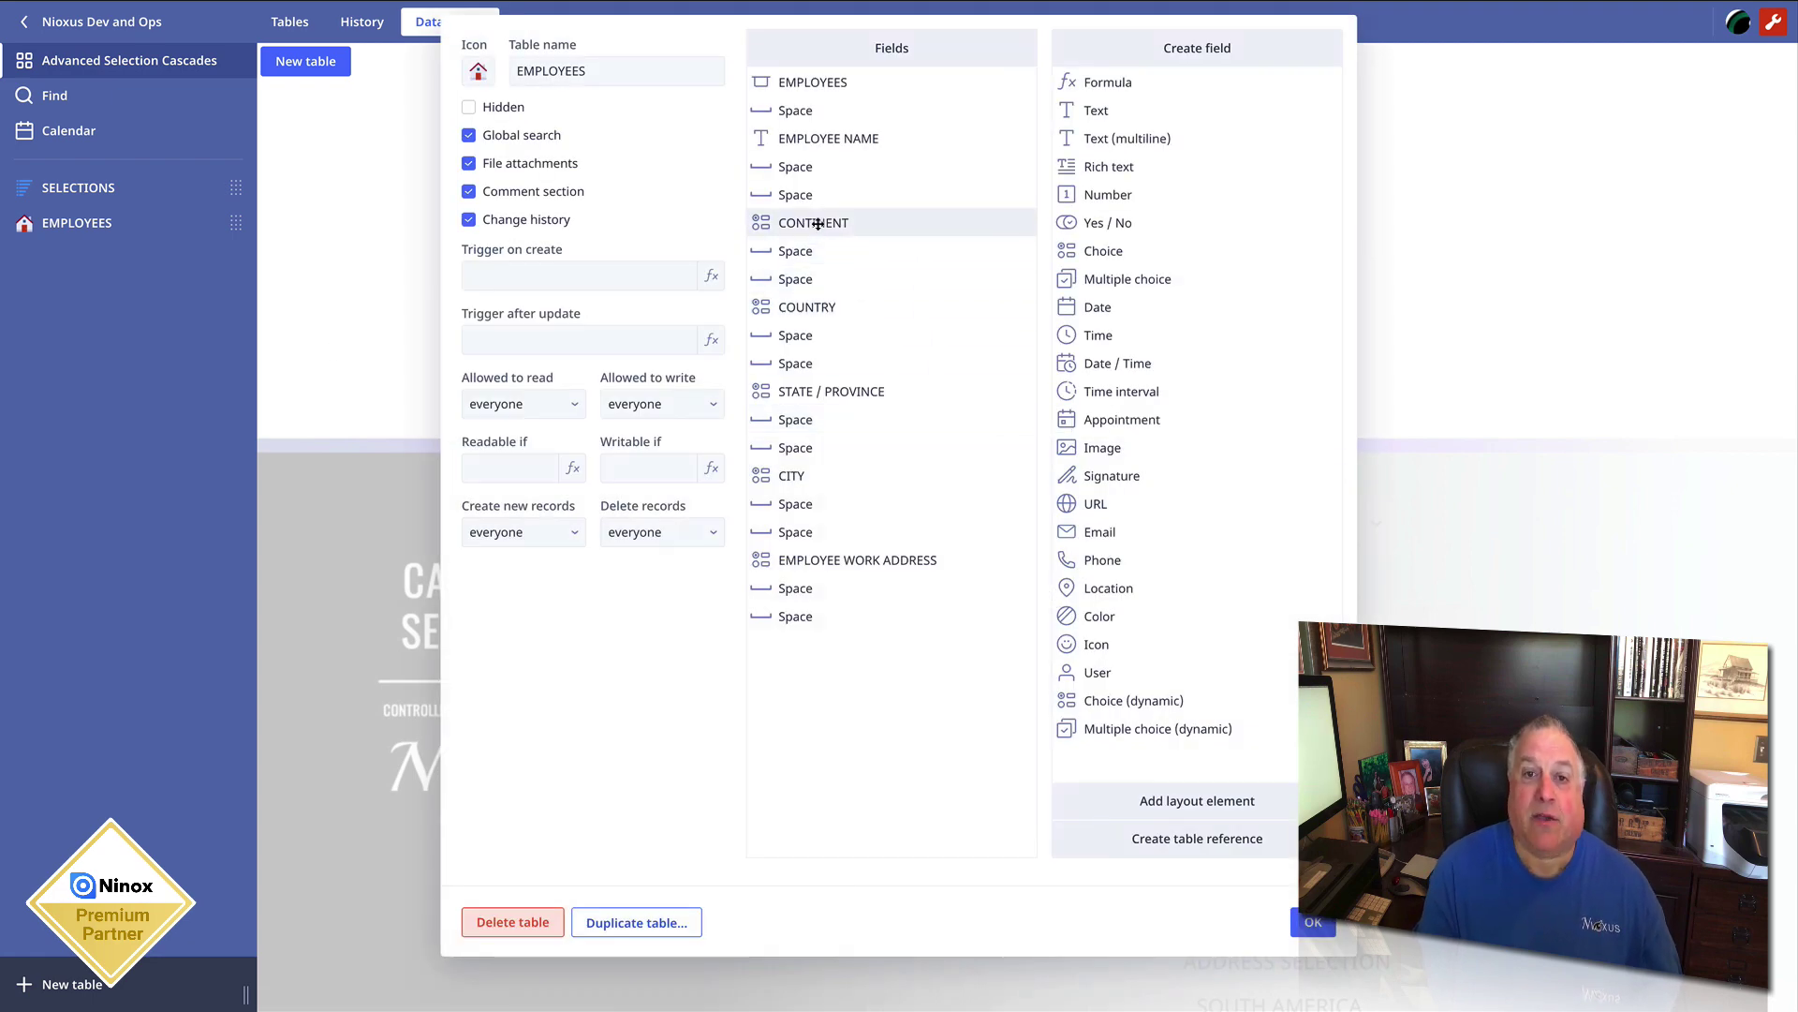
left_click(817, 224)
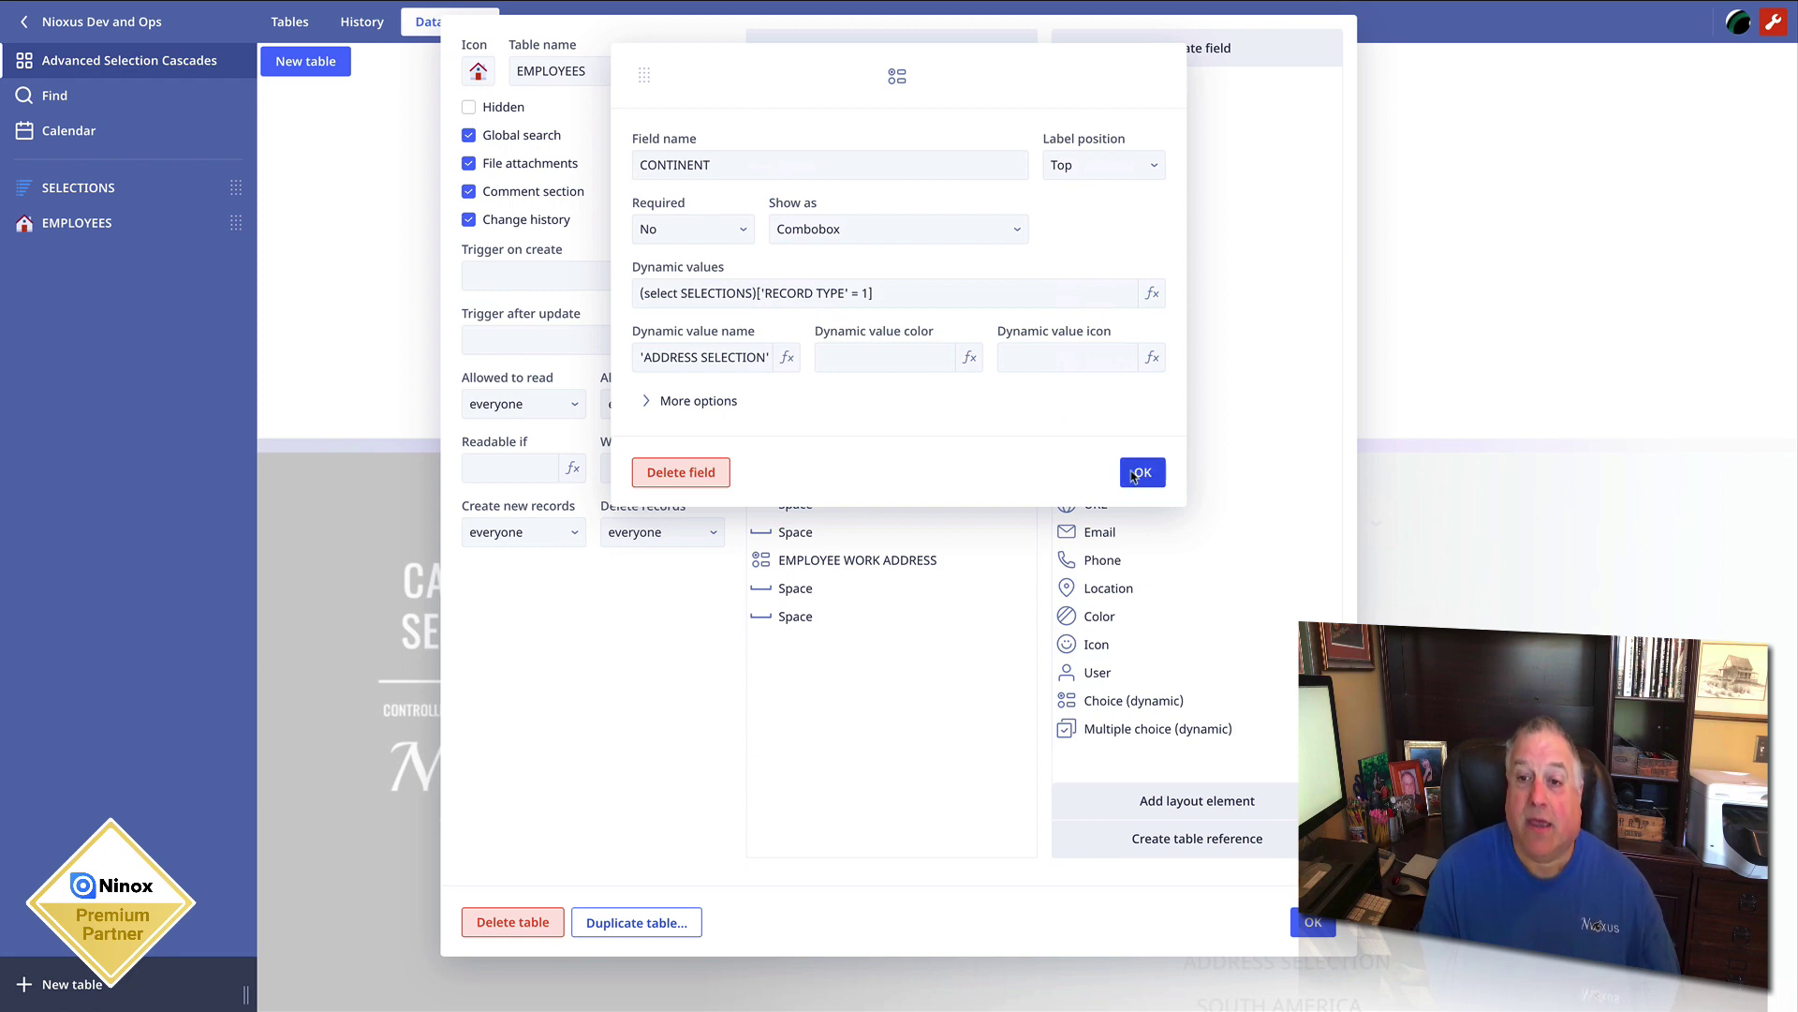
left_click(1138, 471)
left_click(1296, 930)
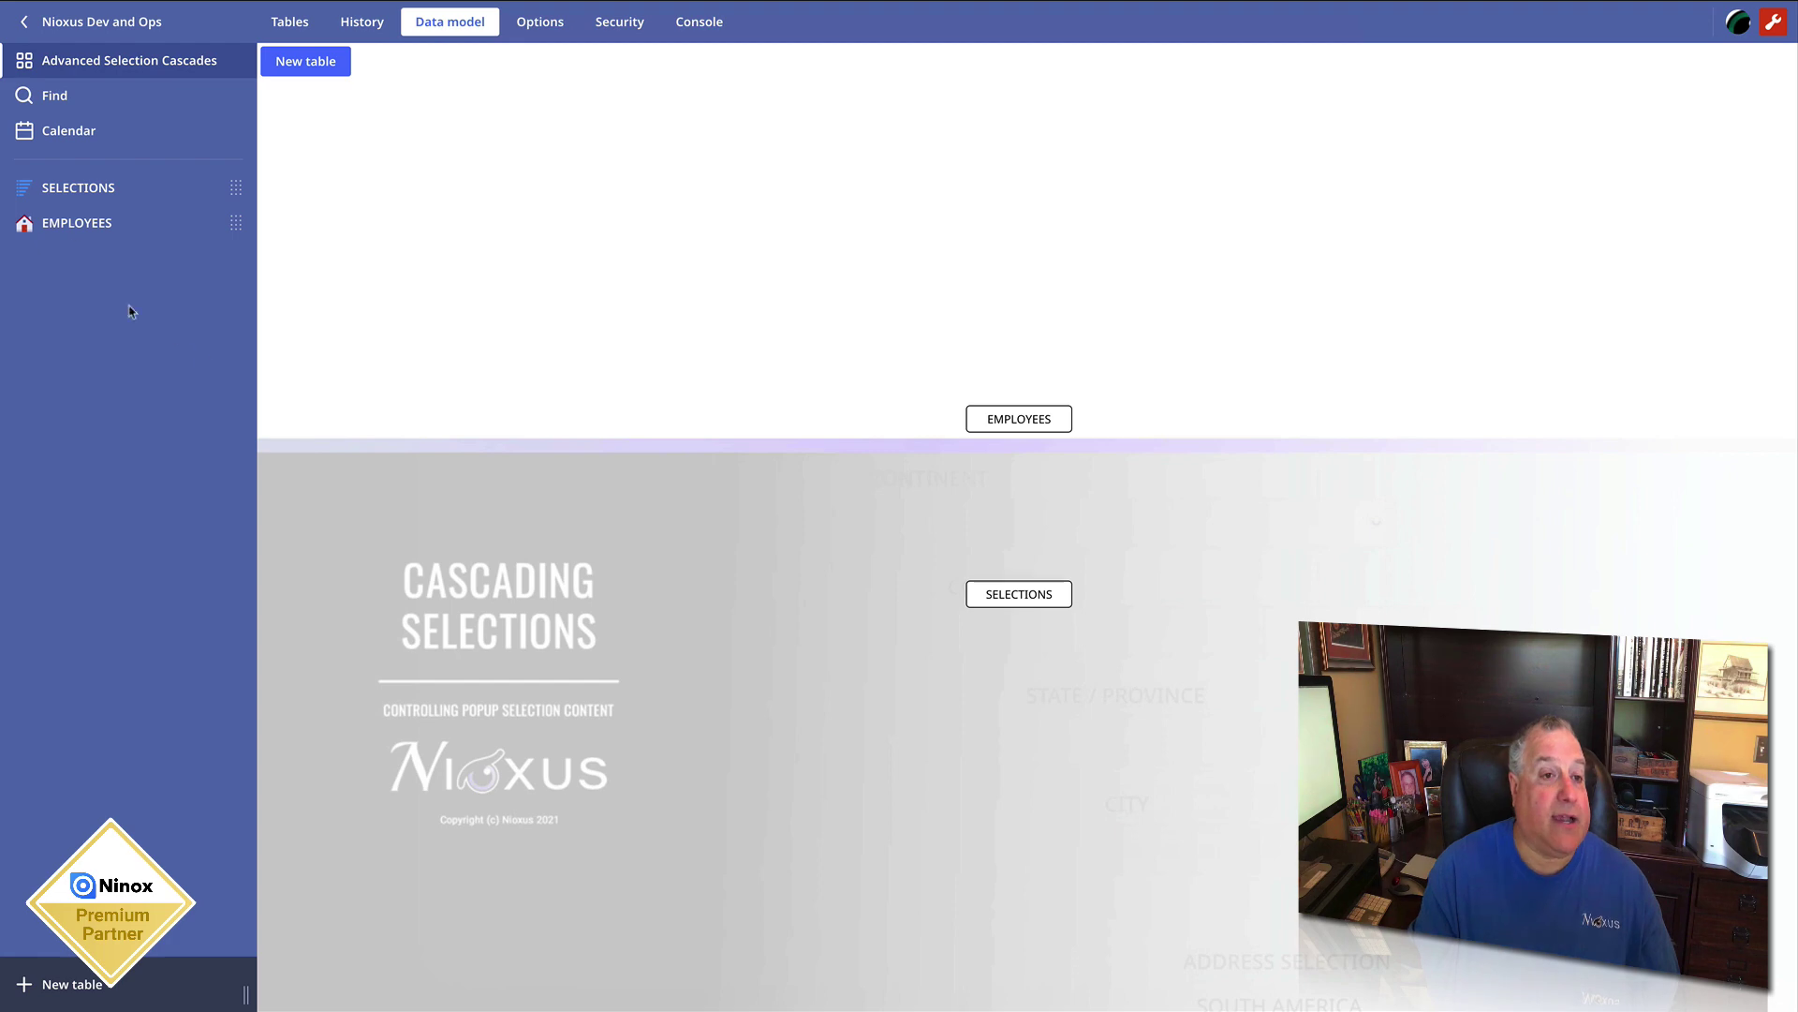
left_click(75, 191)
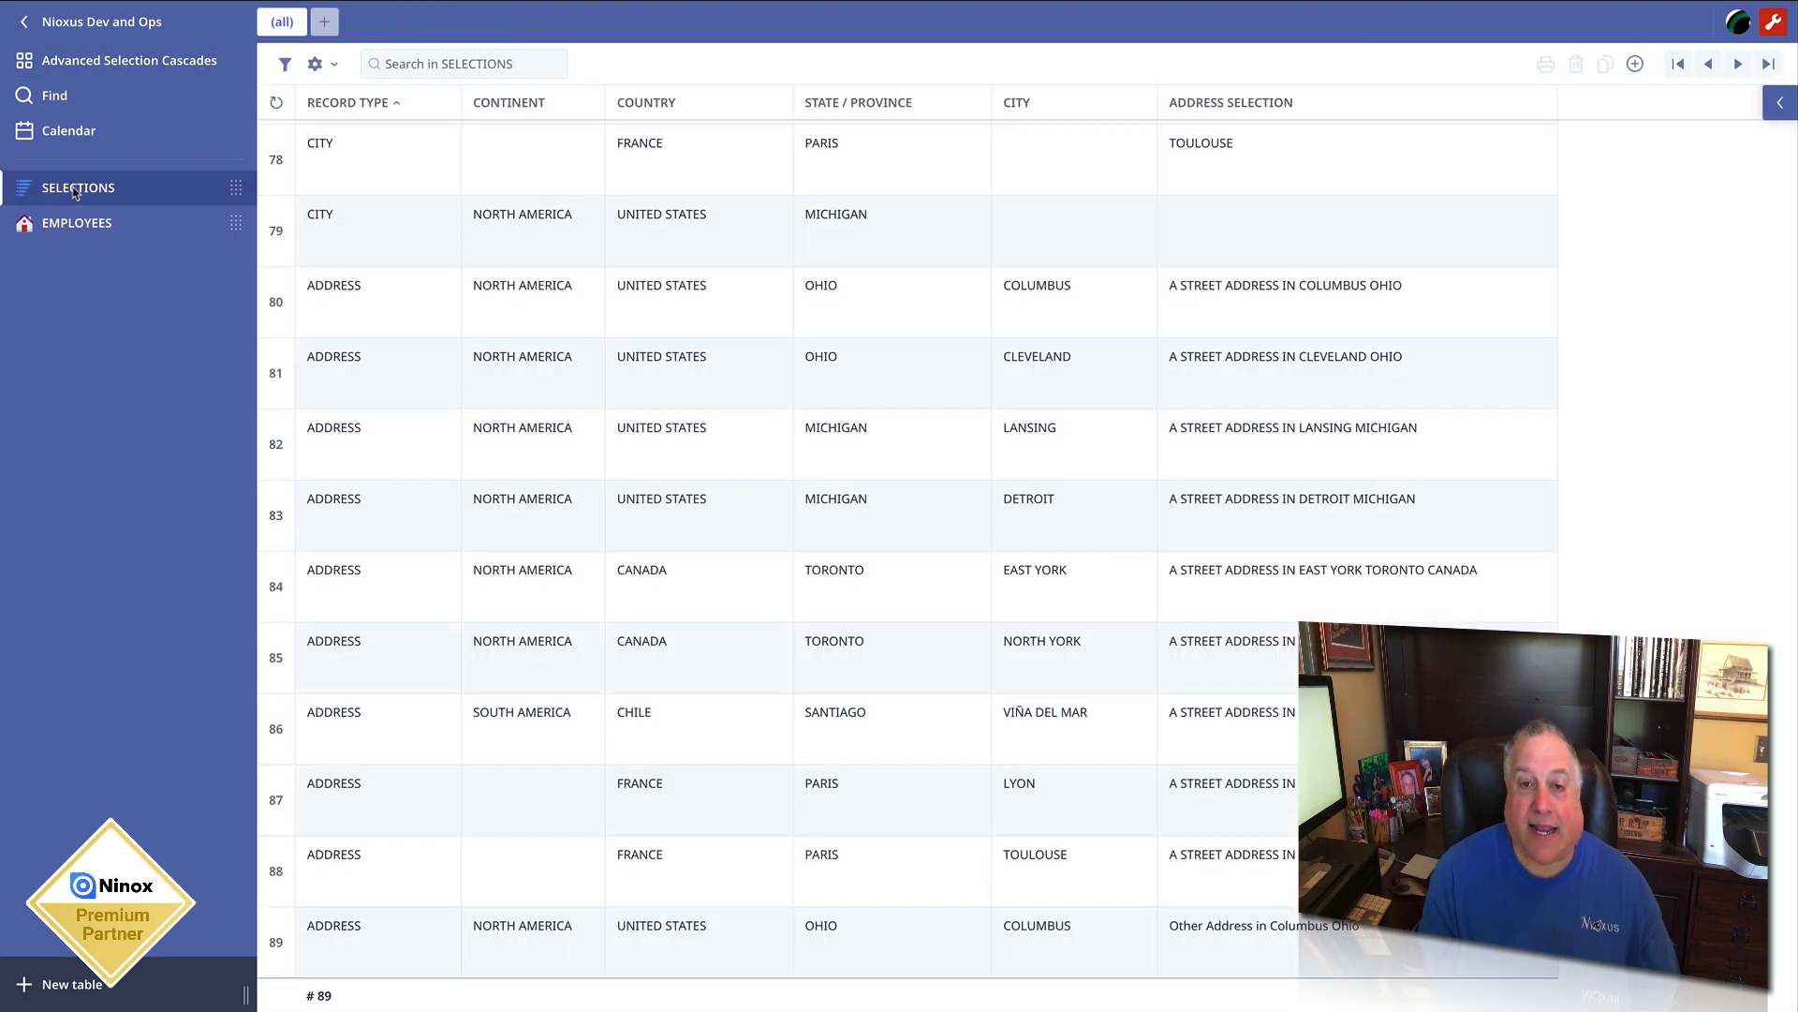
In the TOULOUSE record, review the COUNTRY formula filtering record type 2 by continent
left_click(326, 167)
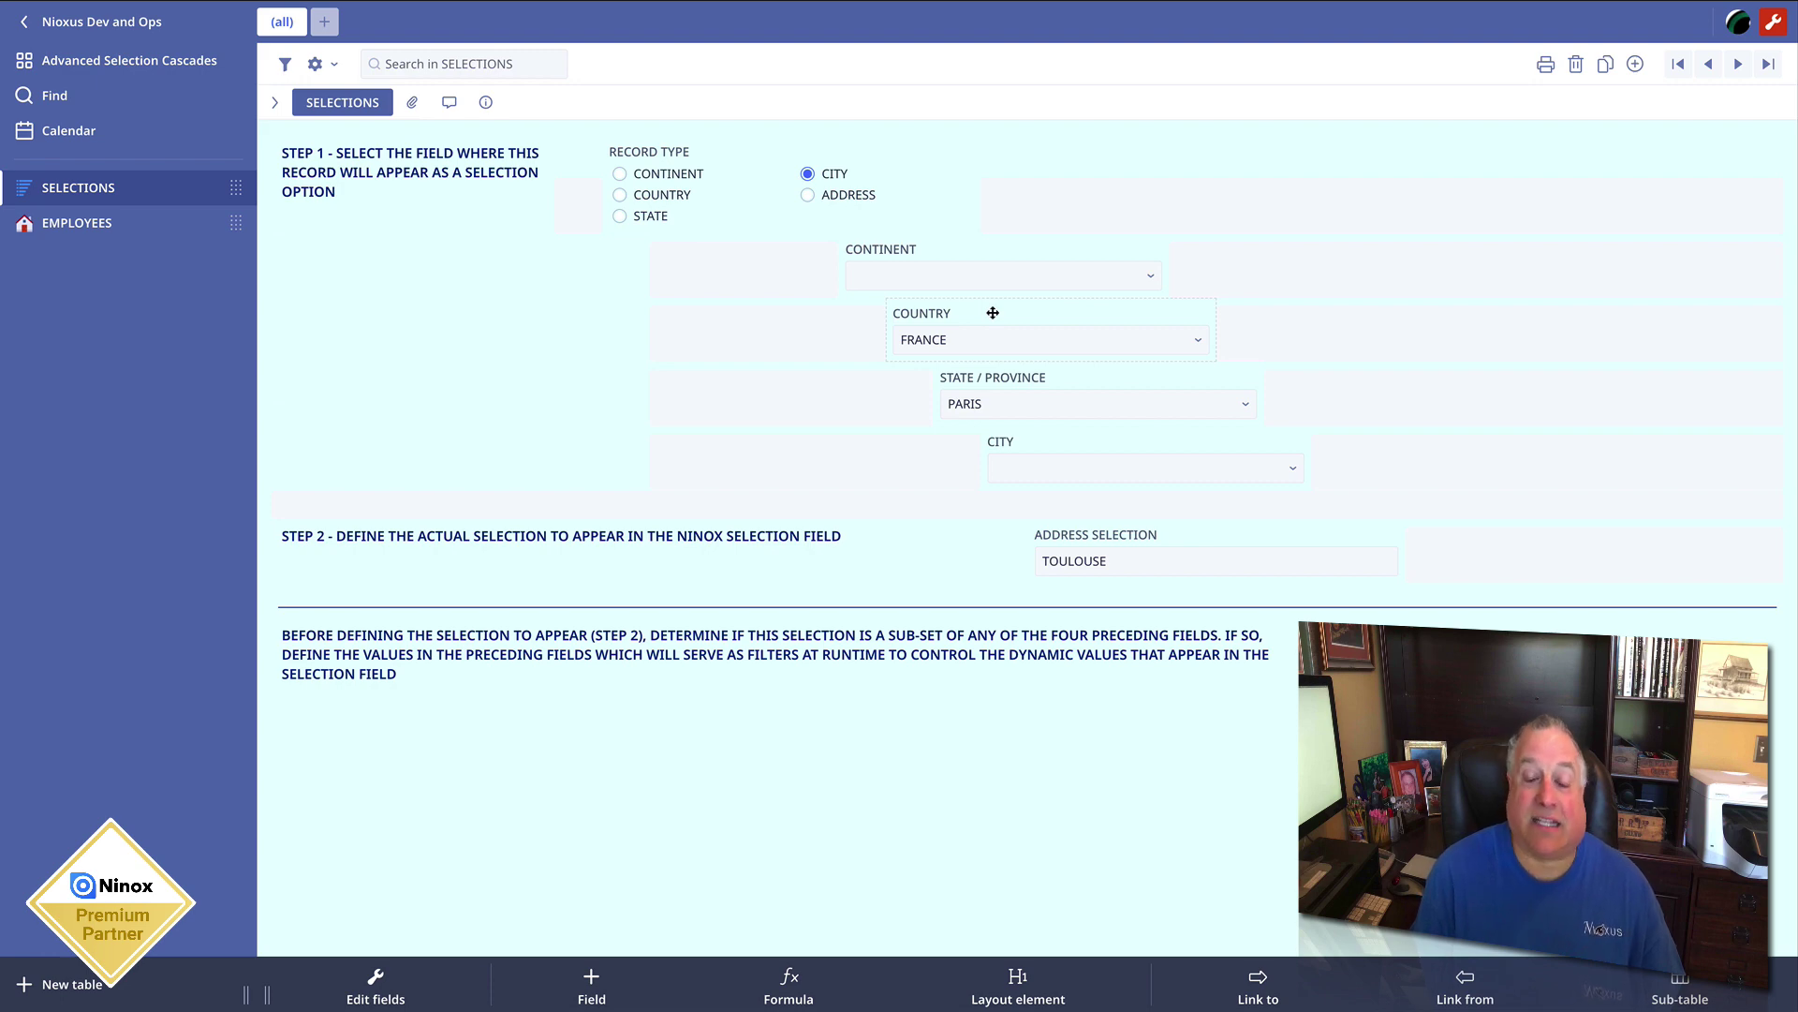
left_click(993, 312)
left_click(1050, 330)
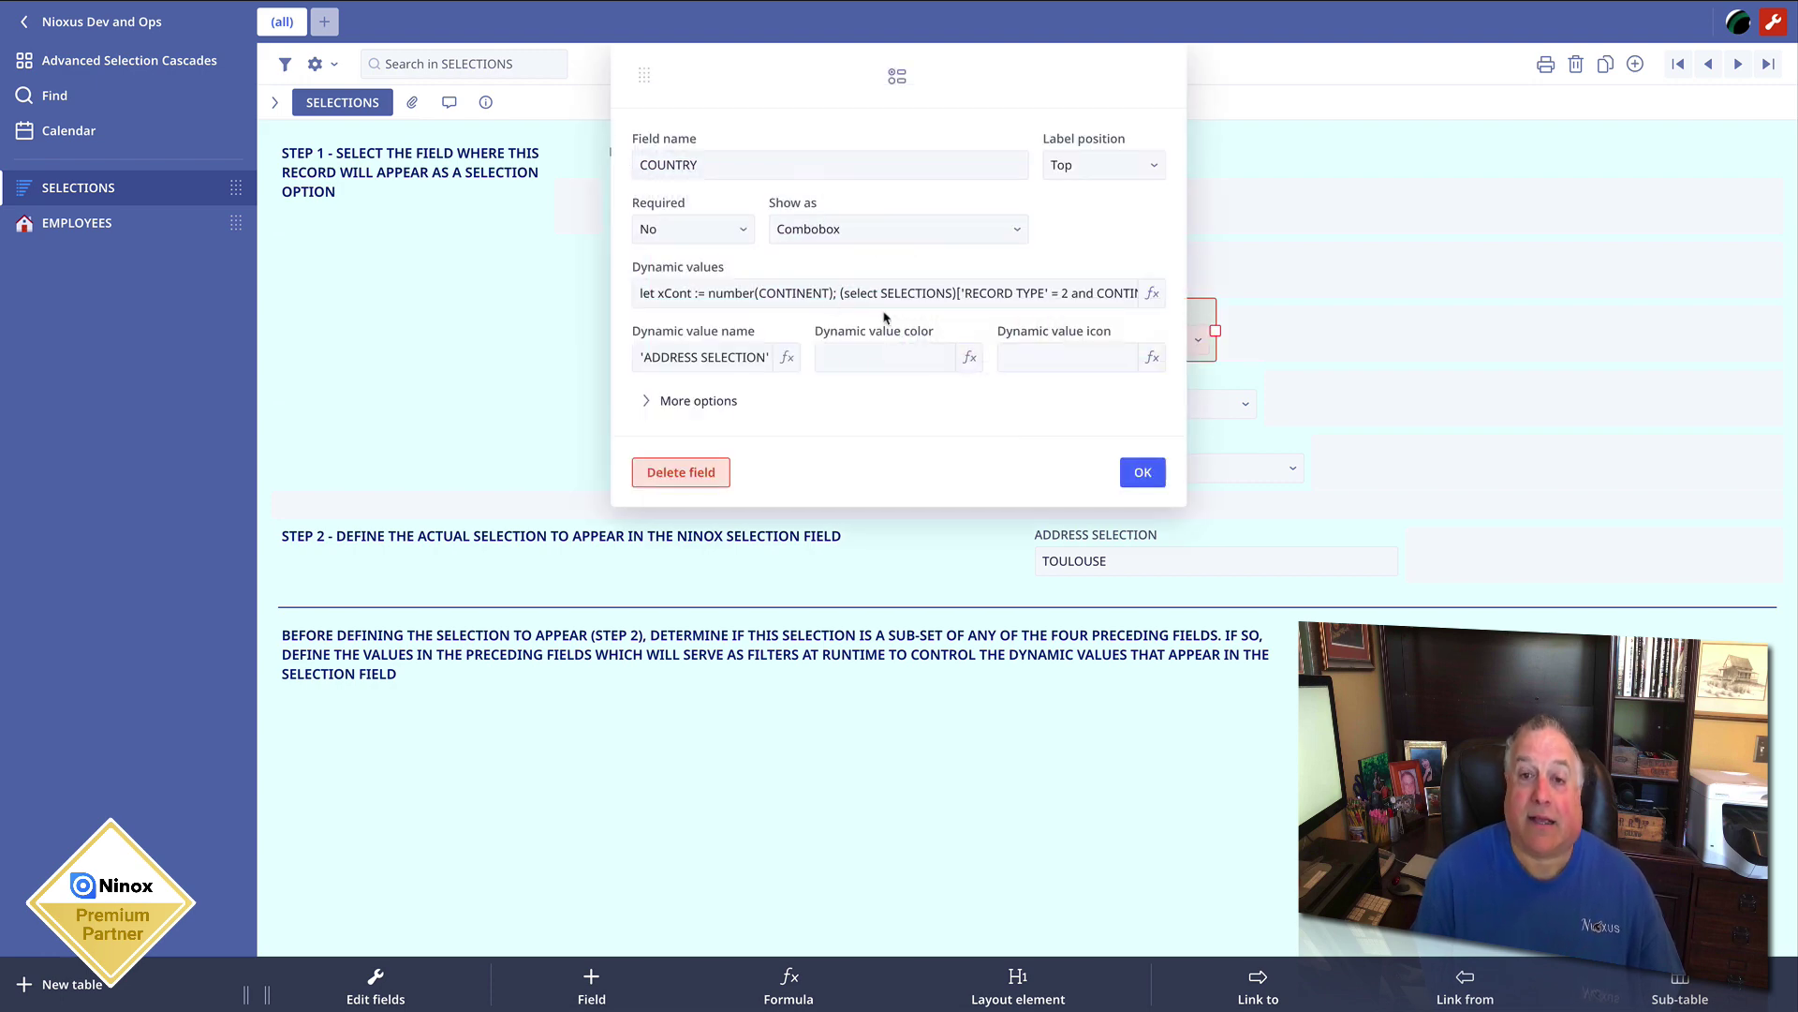
left_click(807, 296)
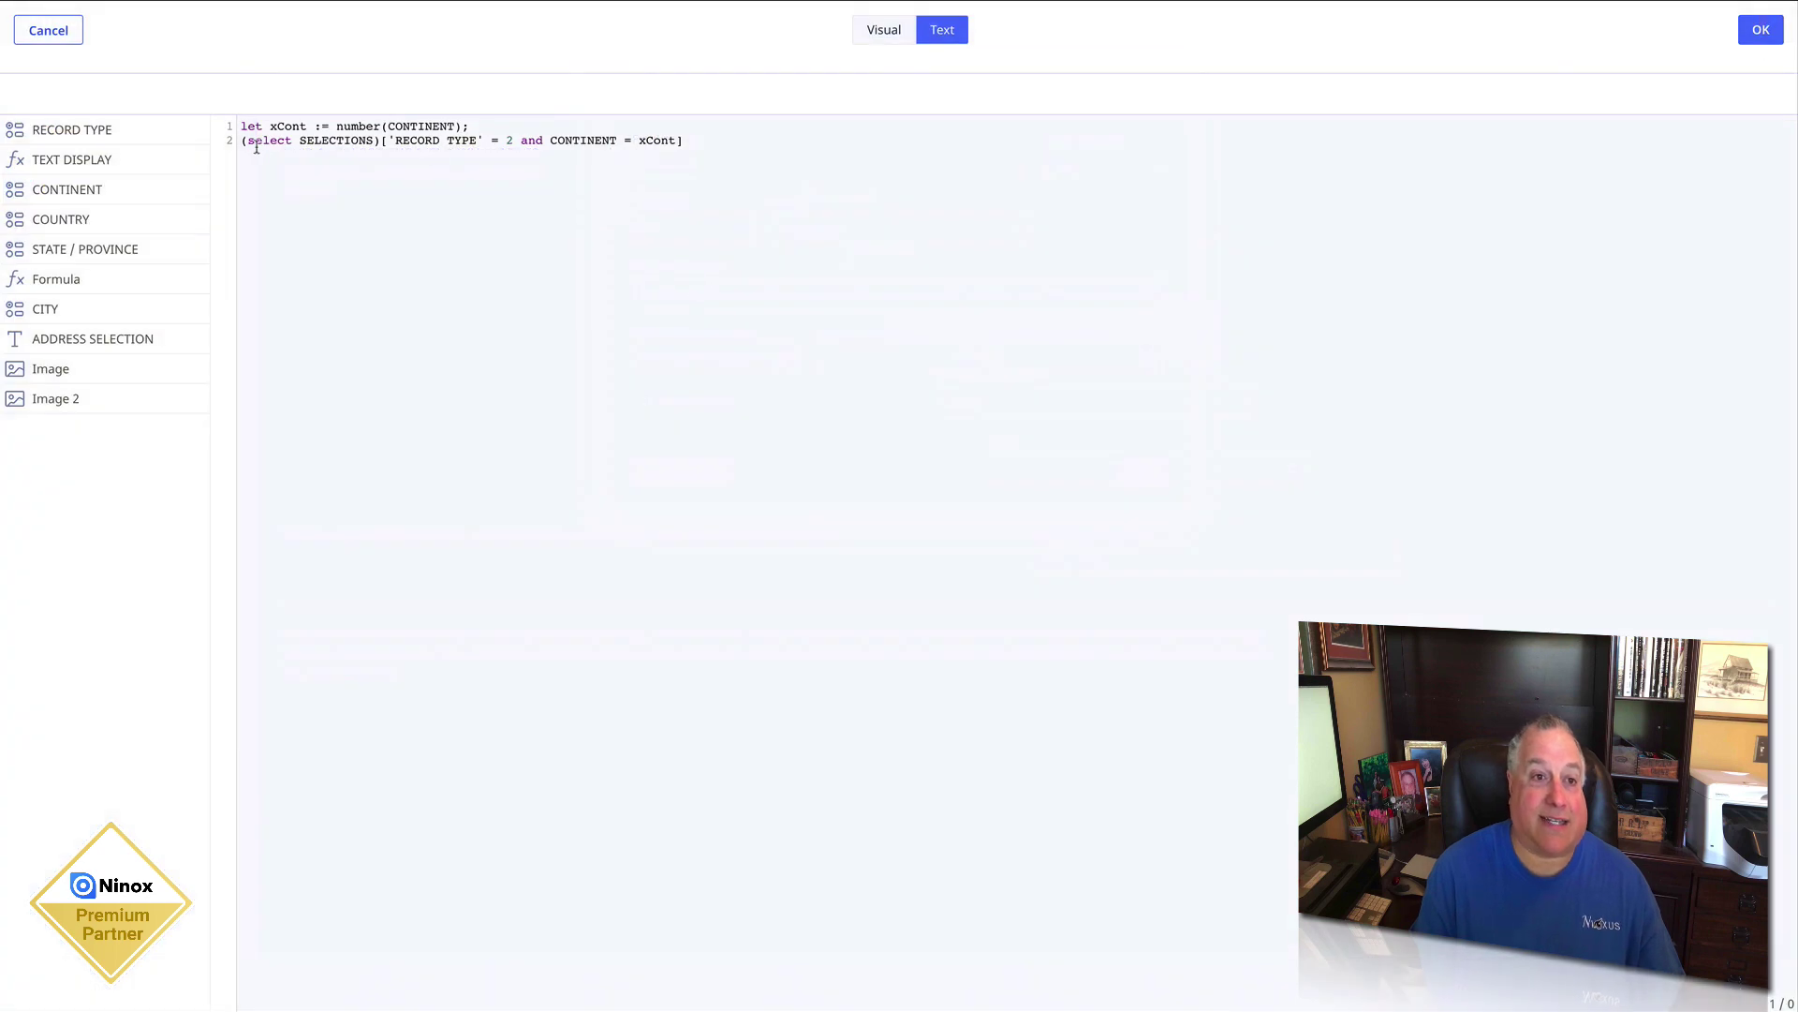
left_click_drag(250, 141, 372, 138)
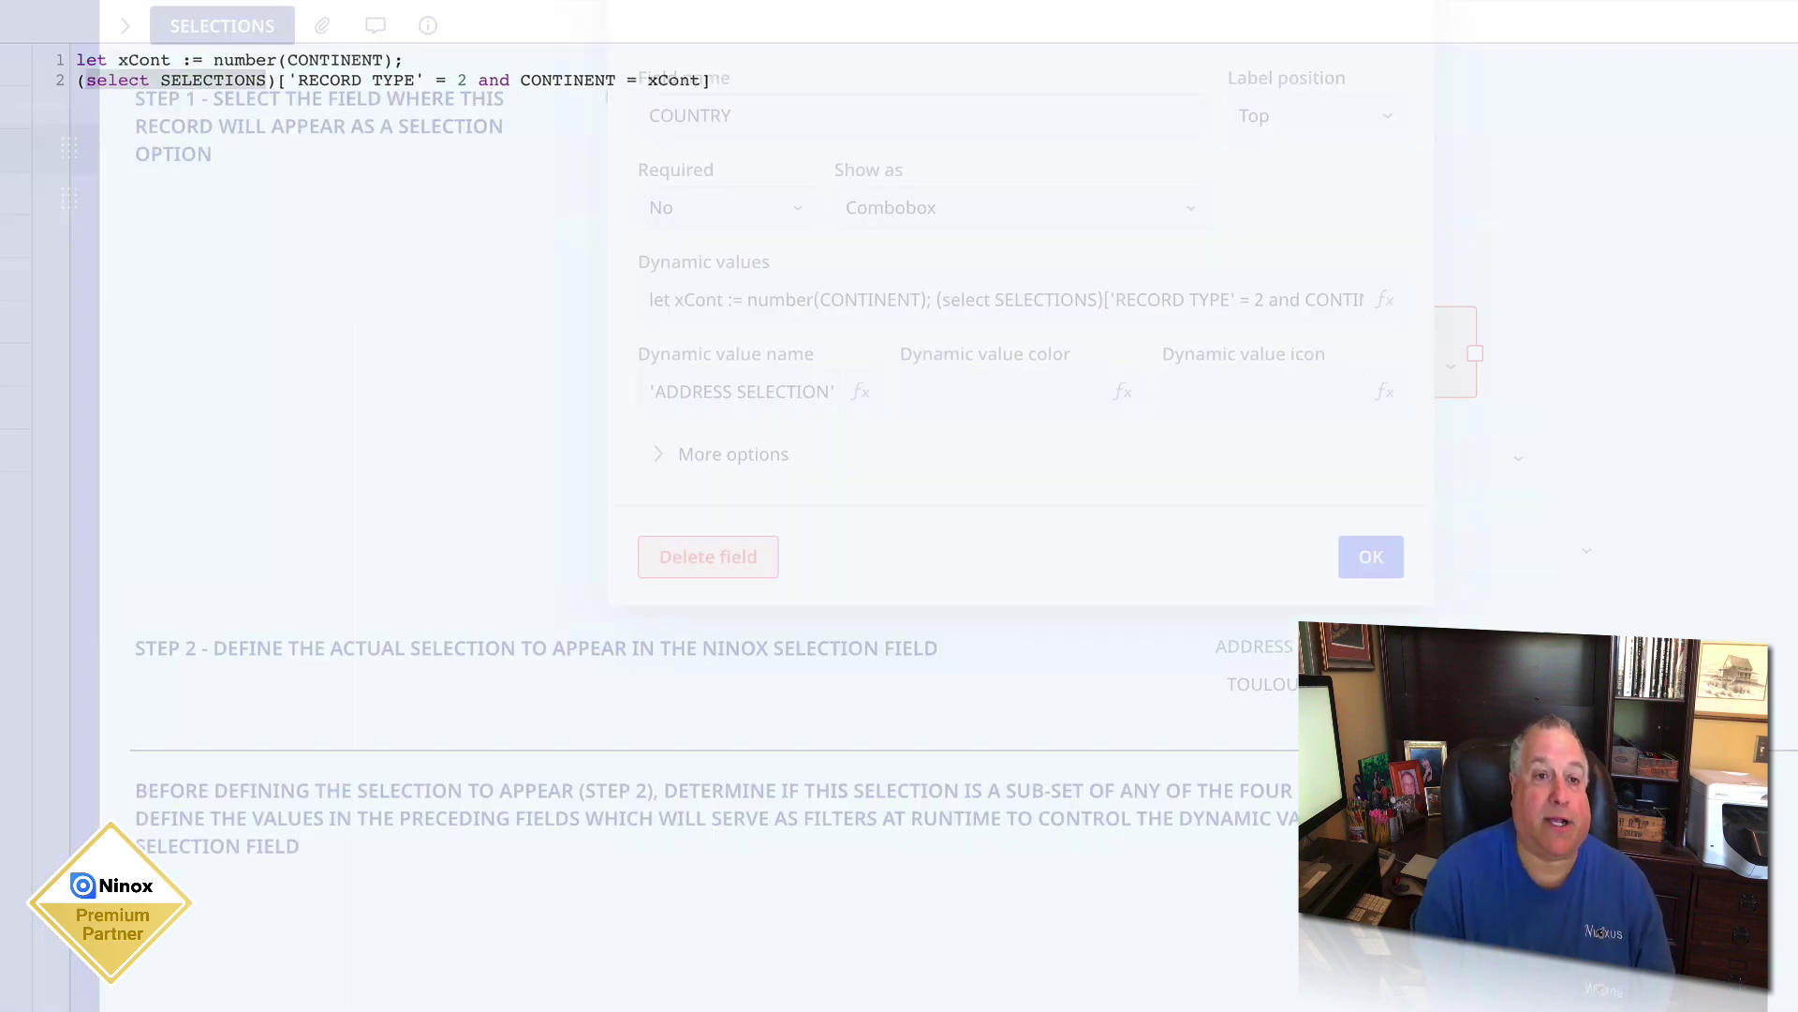
left_click(238, 244)
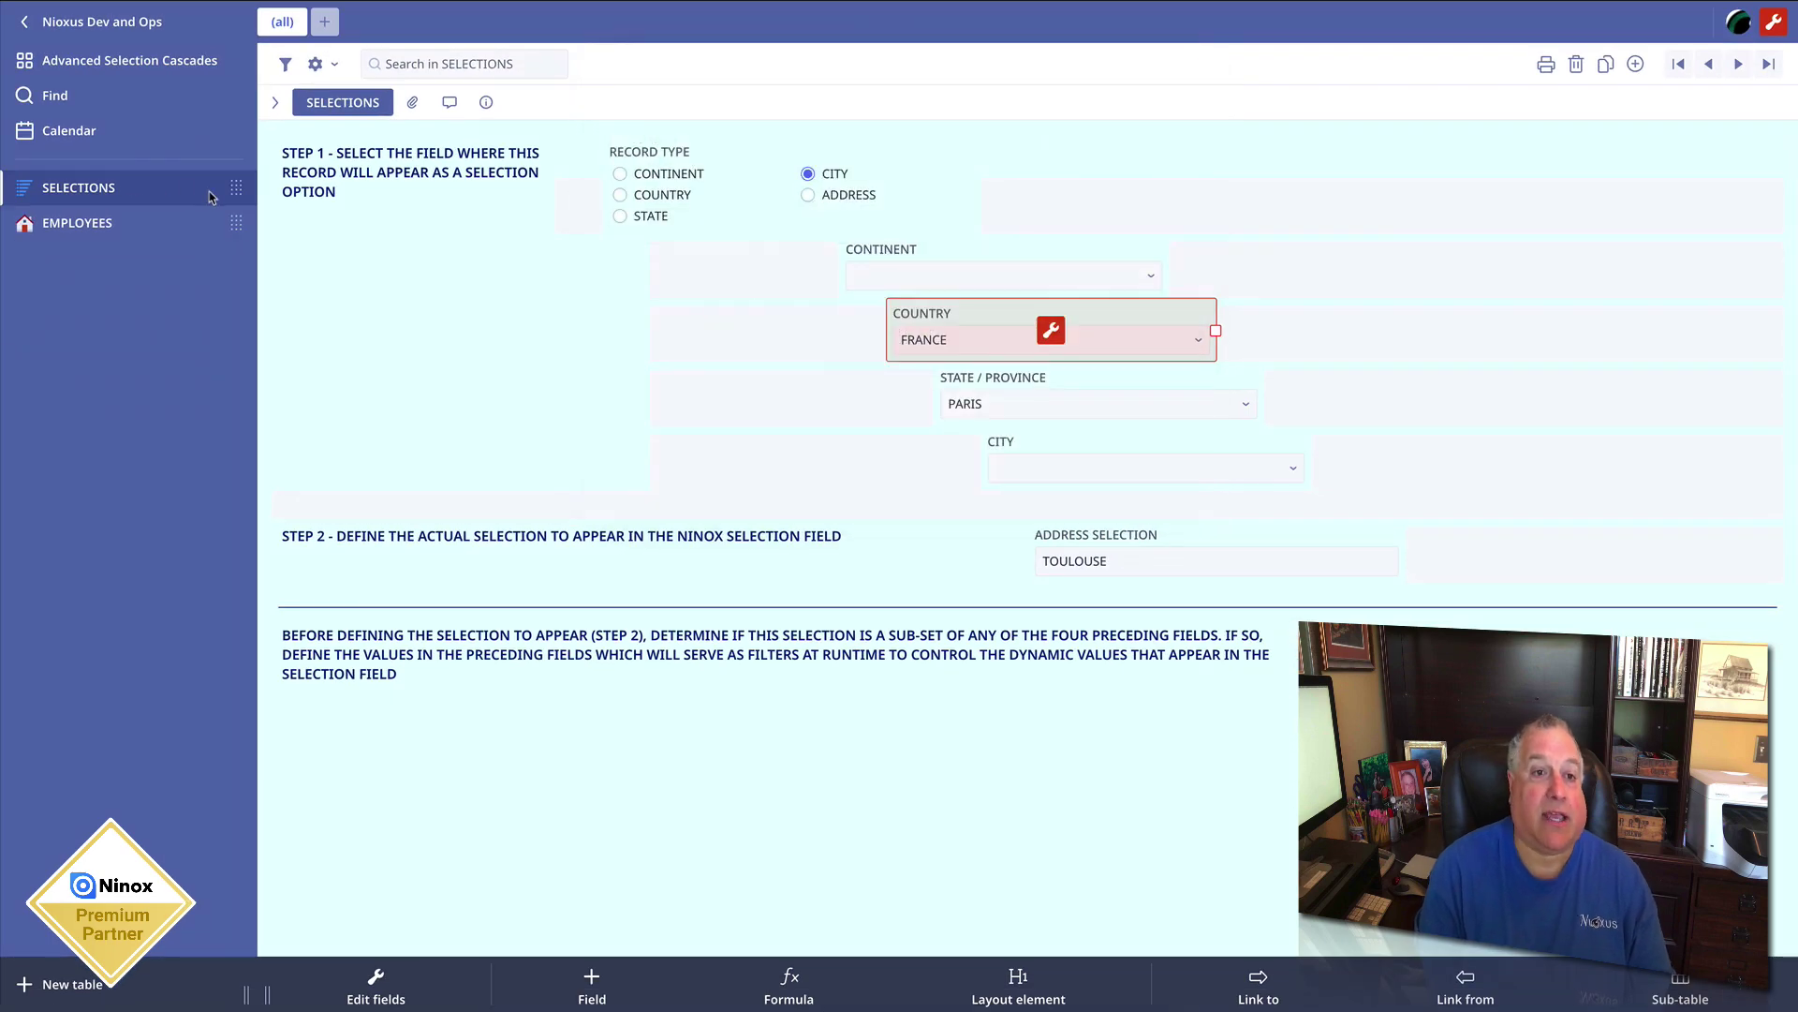
Return to the SELECTIONS list and open the SOUTH KOREA country record
left_click(275, 102)
scroll(890, 467, "down", 1)
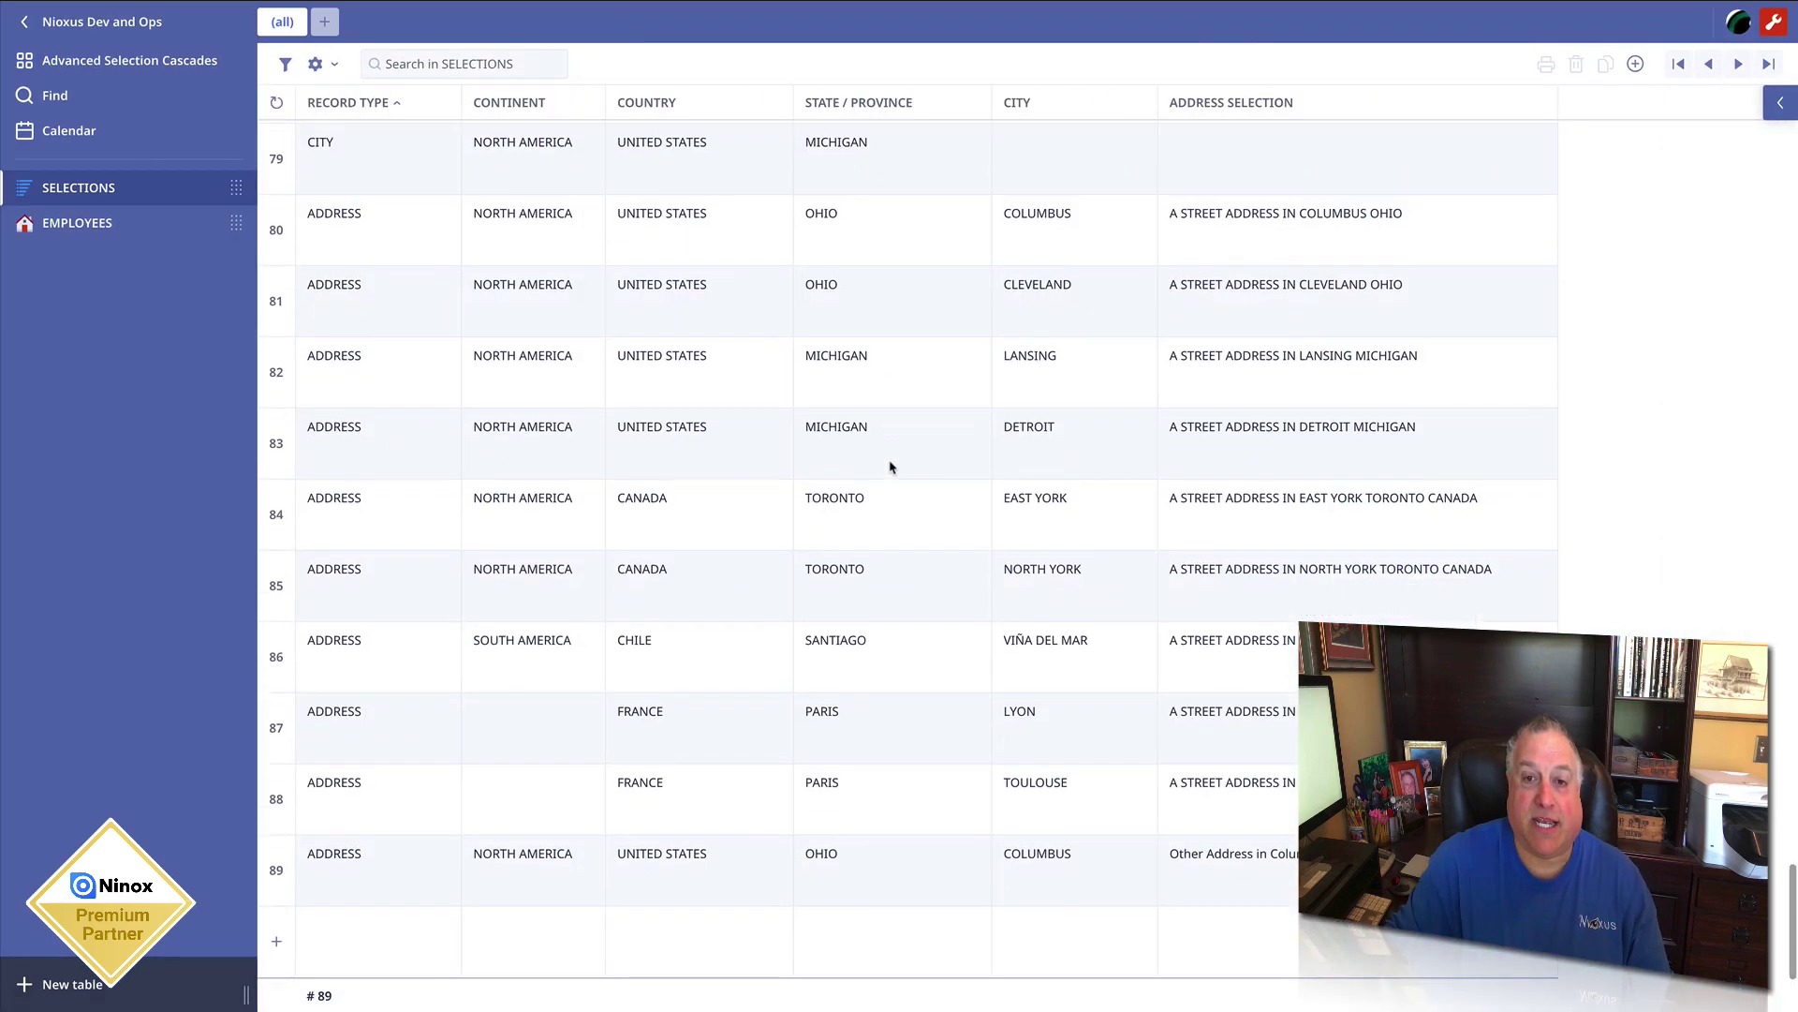
scroll(890, 466, "up", 20)
scroll(890, 467, "up", 2)
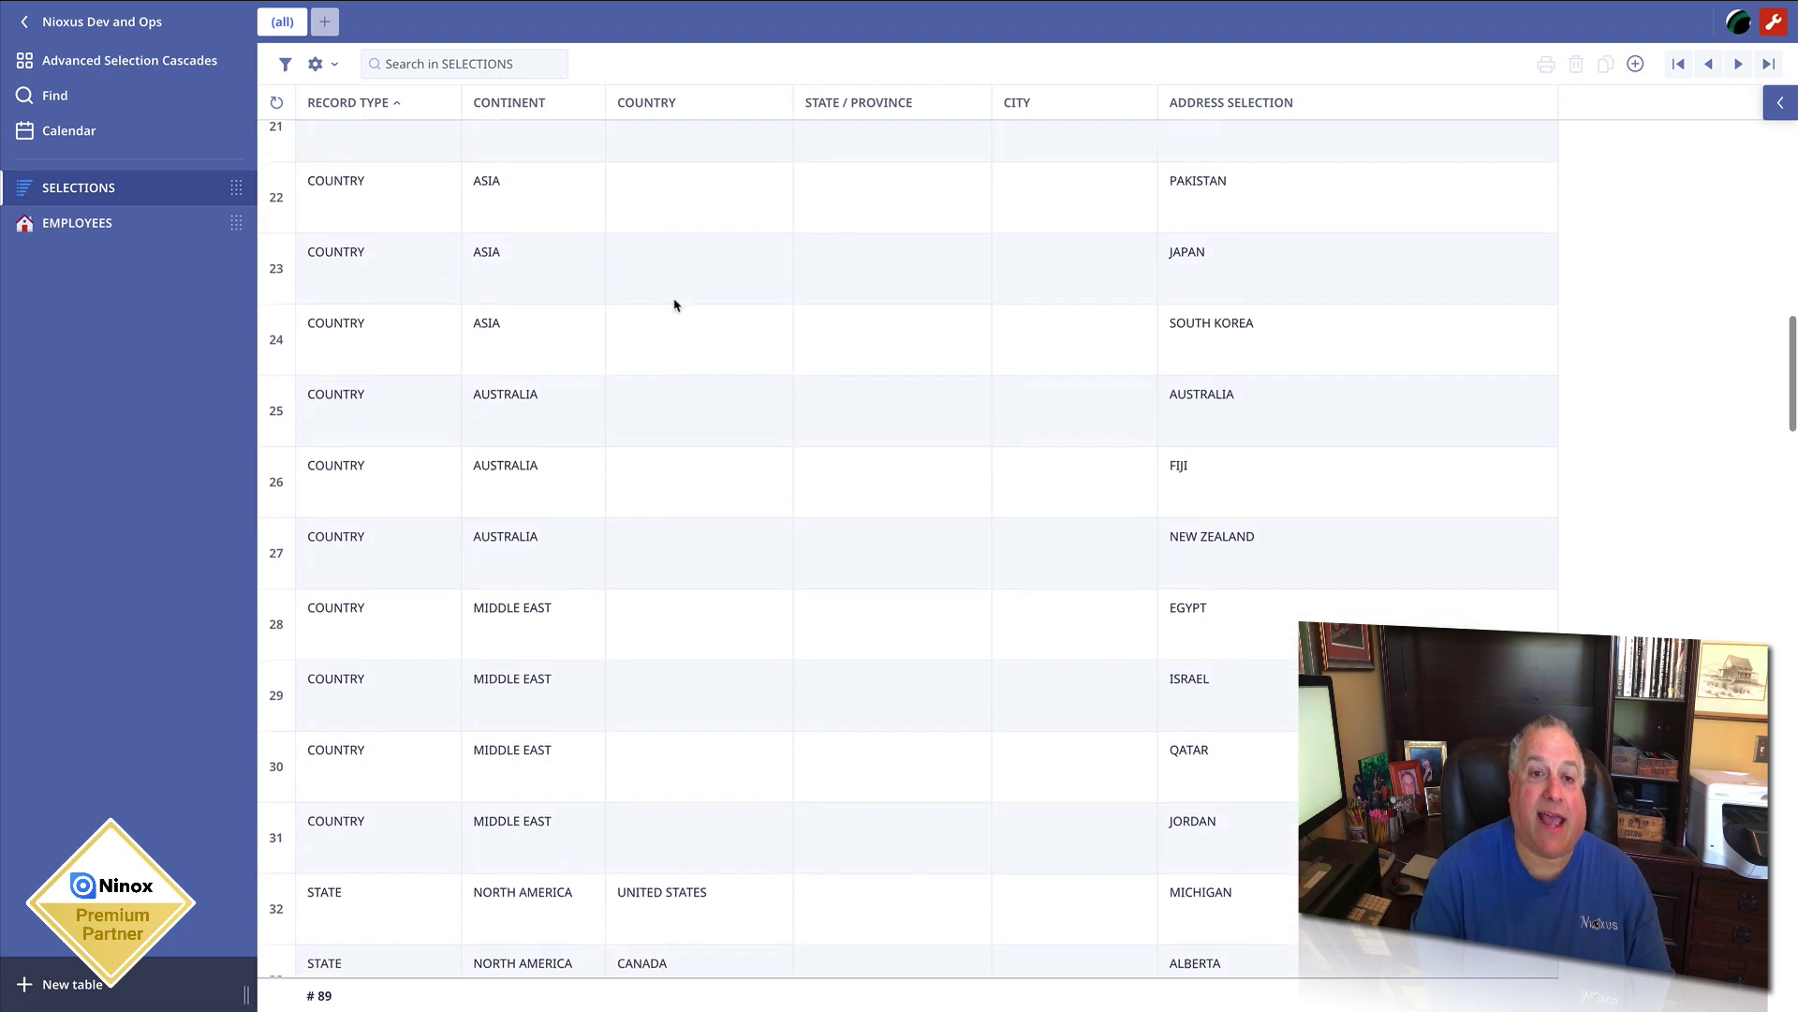
left_click(683, 341)
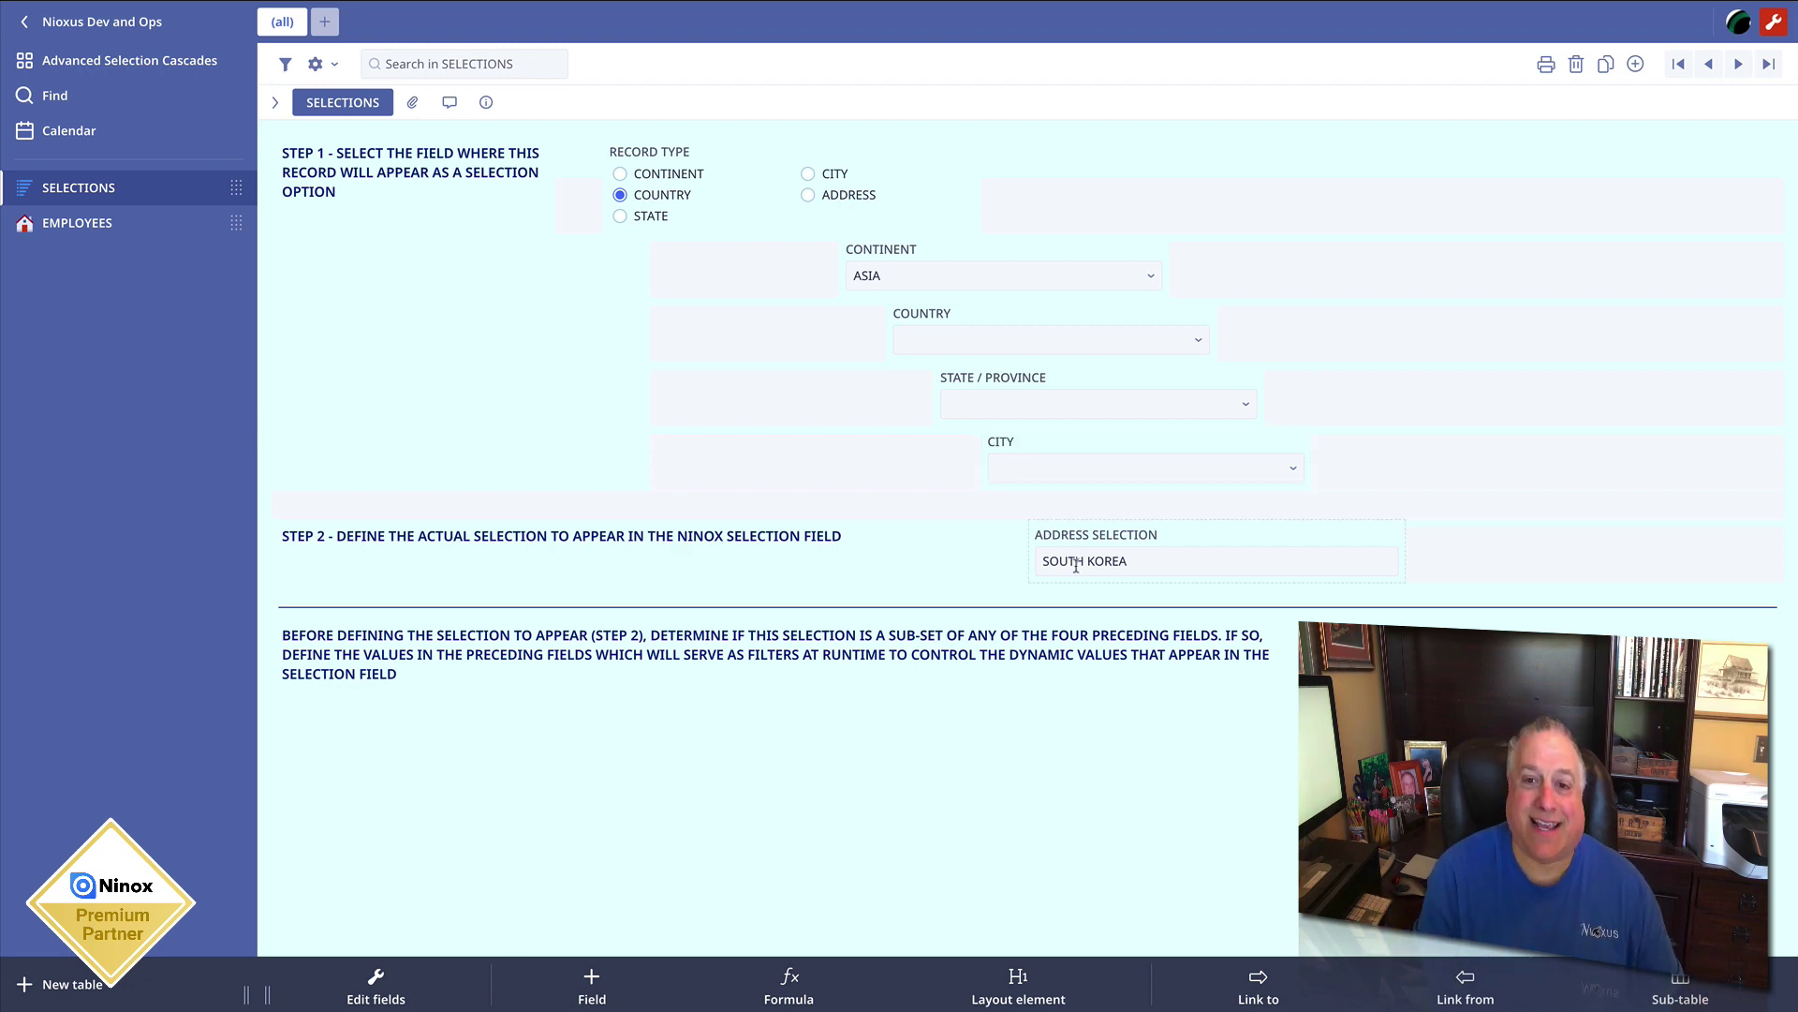
Open the CITY formula: SELECTIONS with 'RECORD TYPE' = 4, matching continent, country and state
left_click(1074, 440)
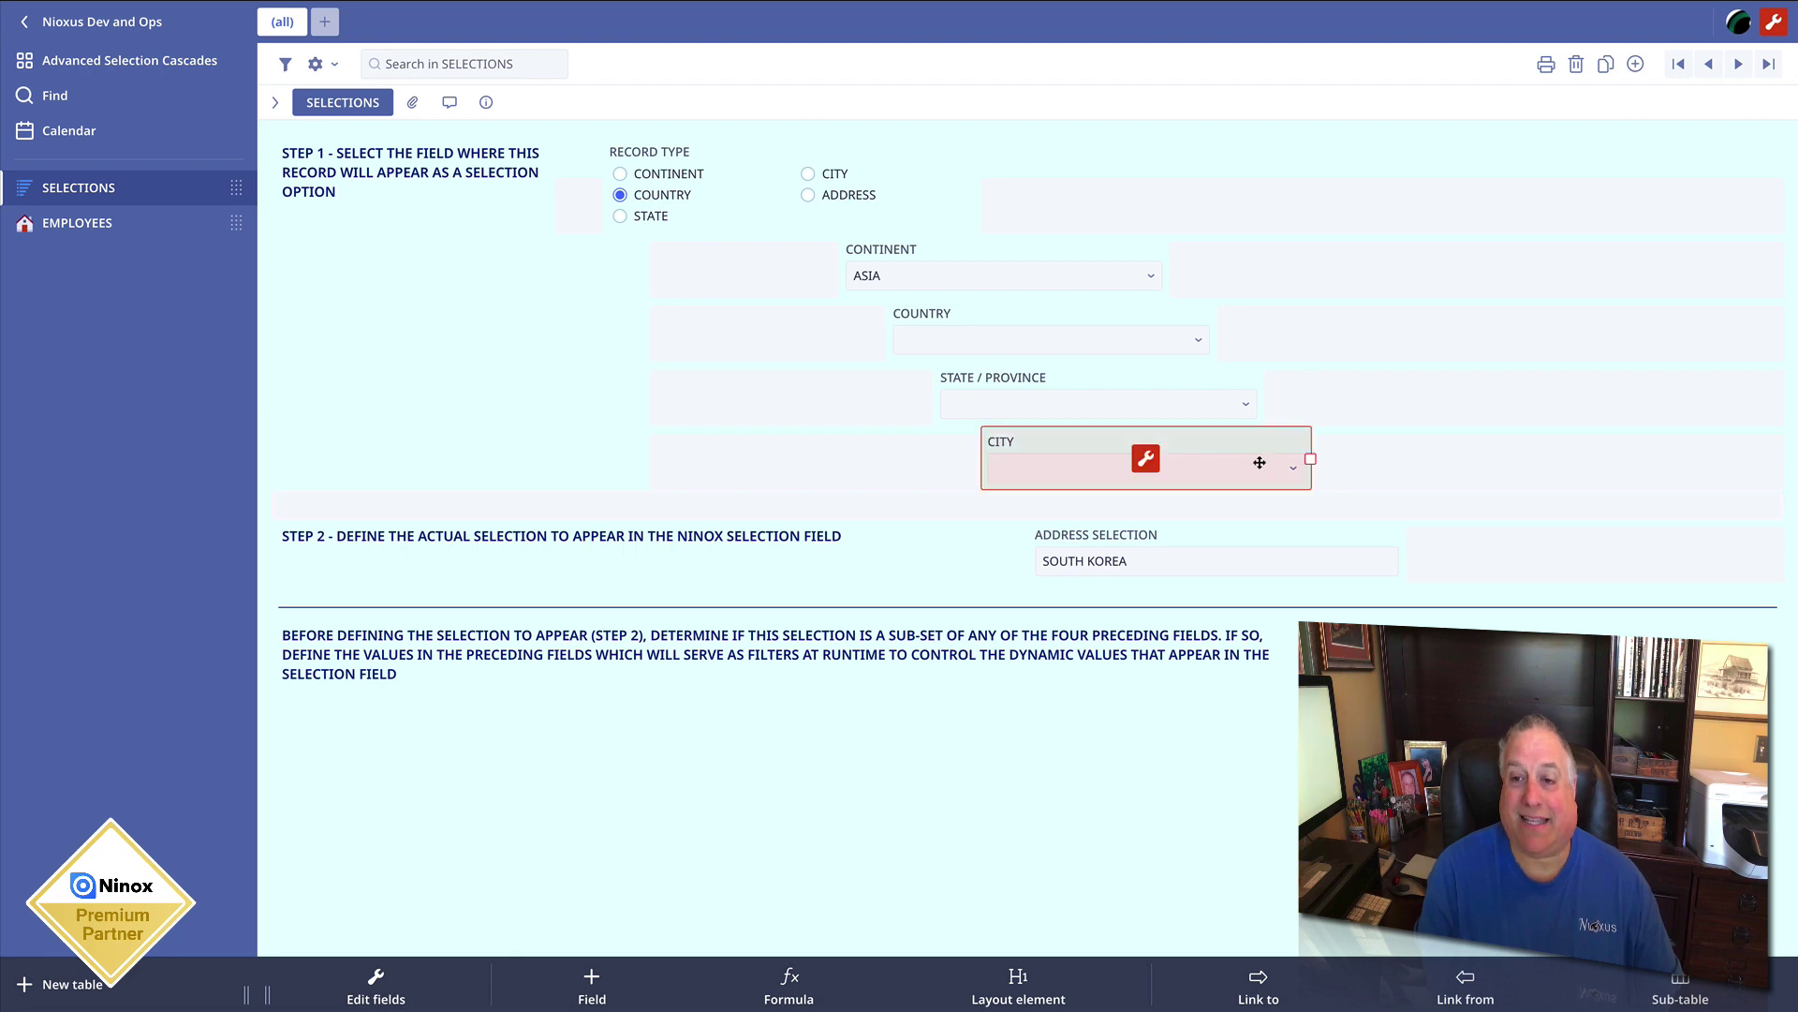
left_click(1145, 459)
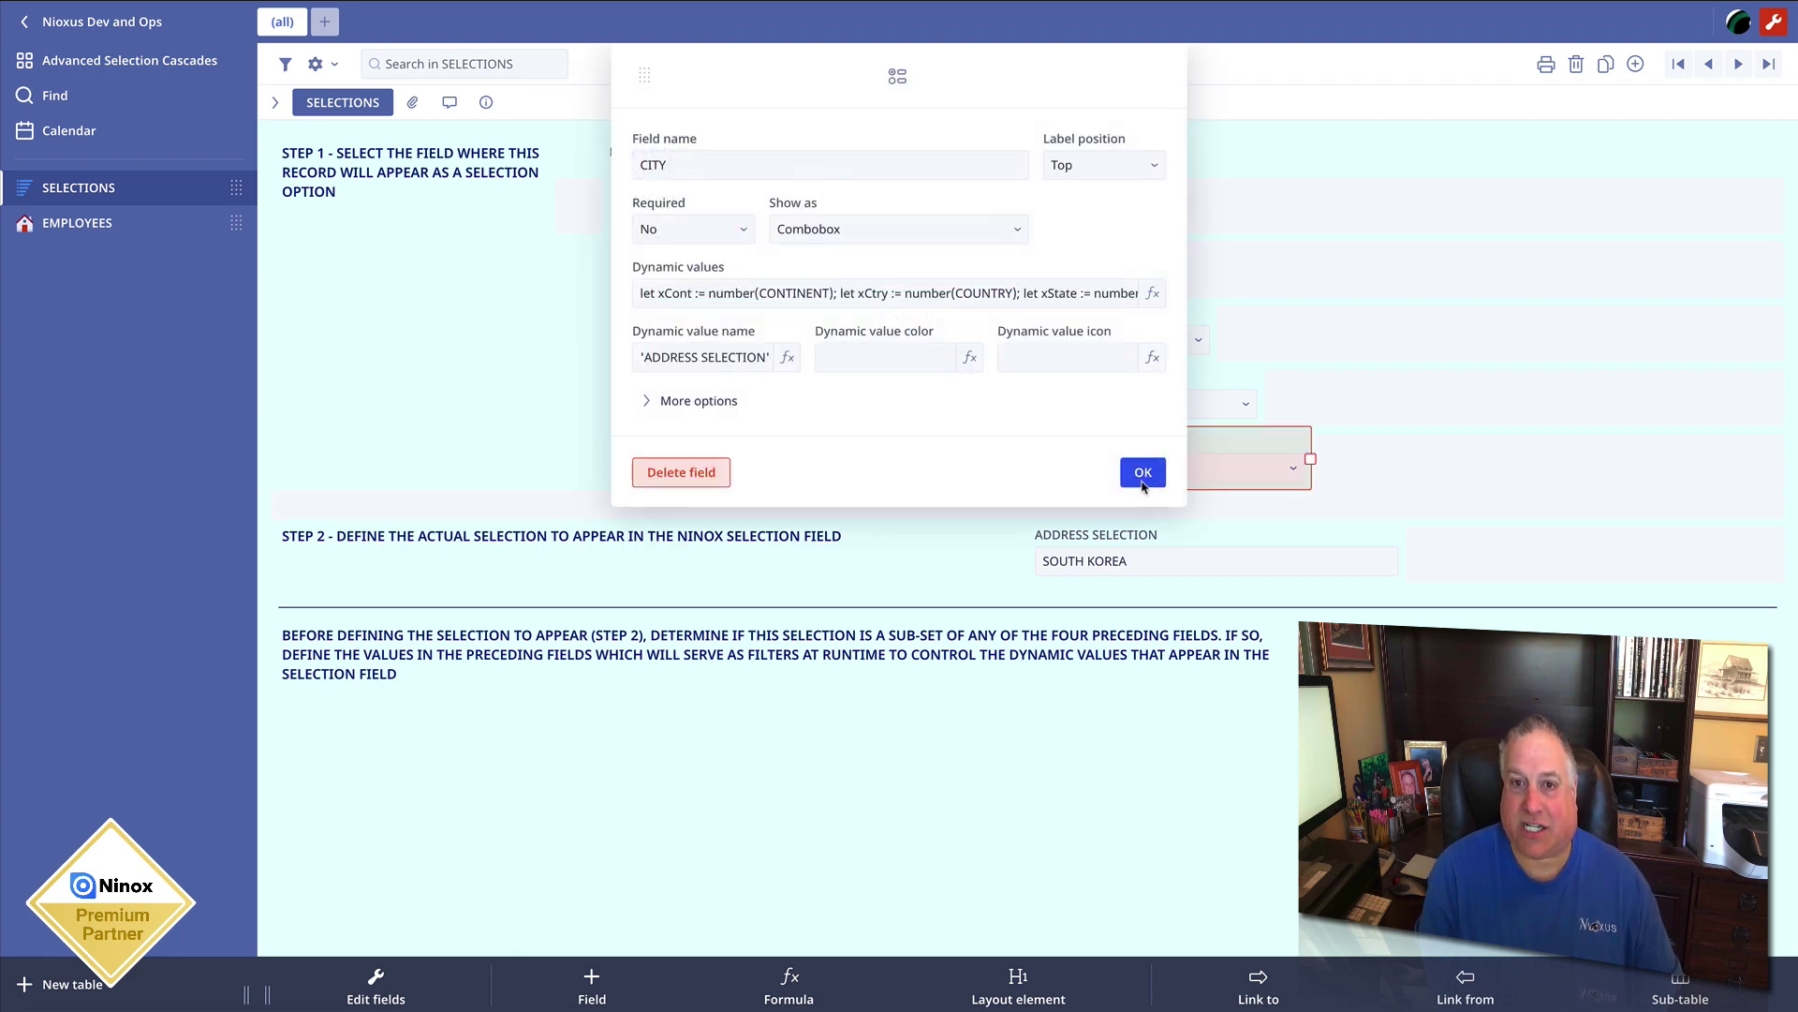
left_click(761, 296)
left_click_drag(298, 168, 376, 168)
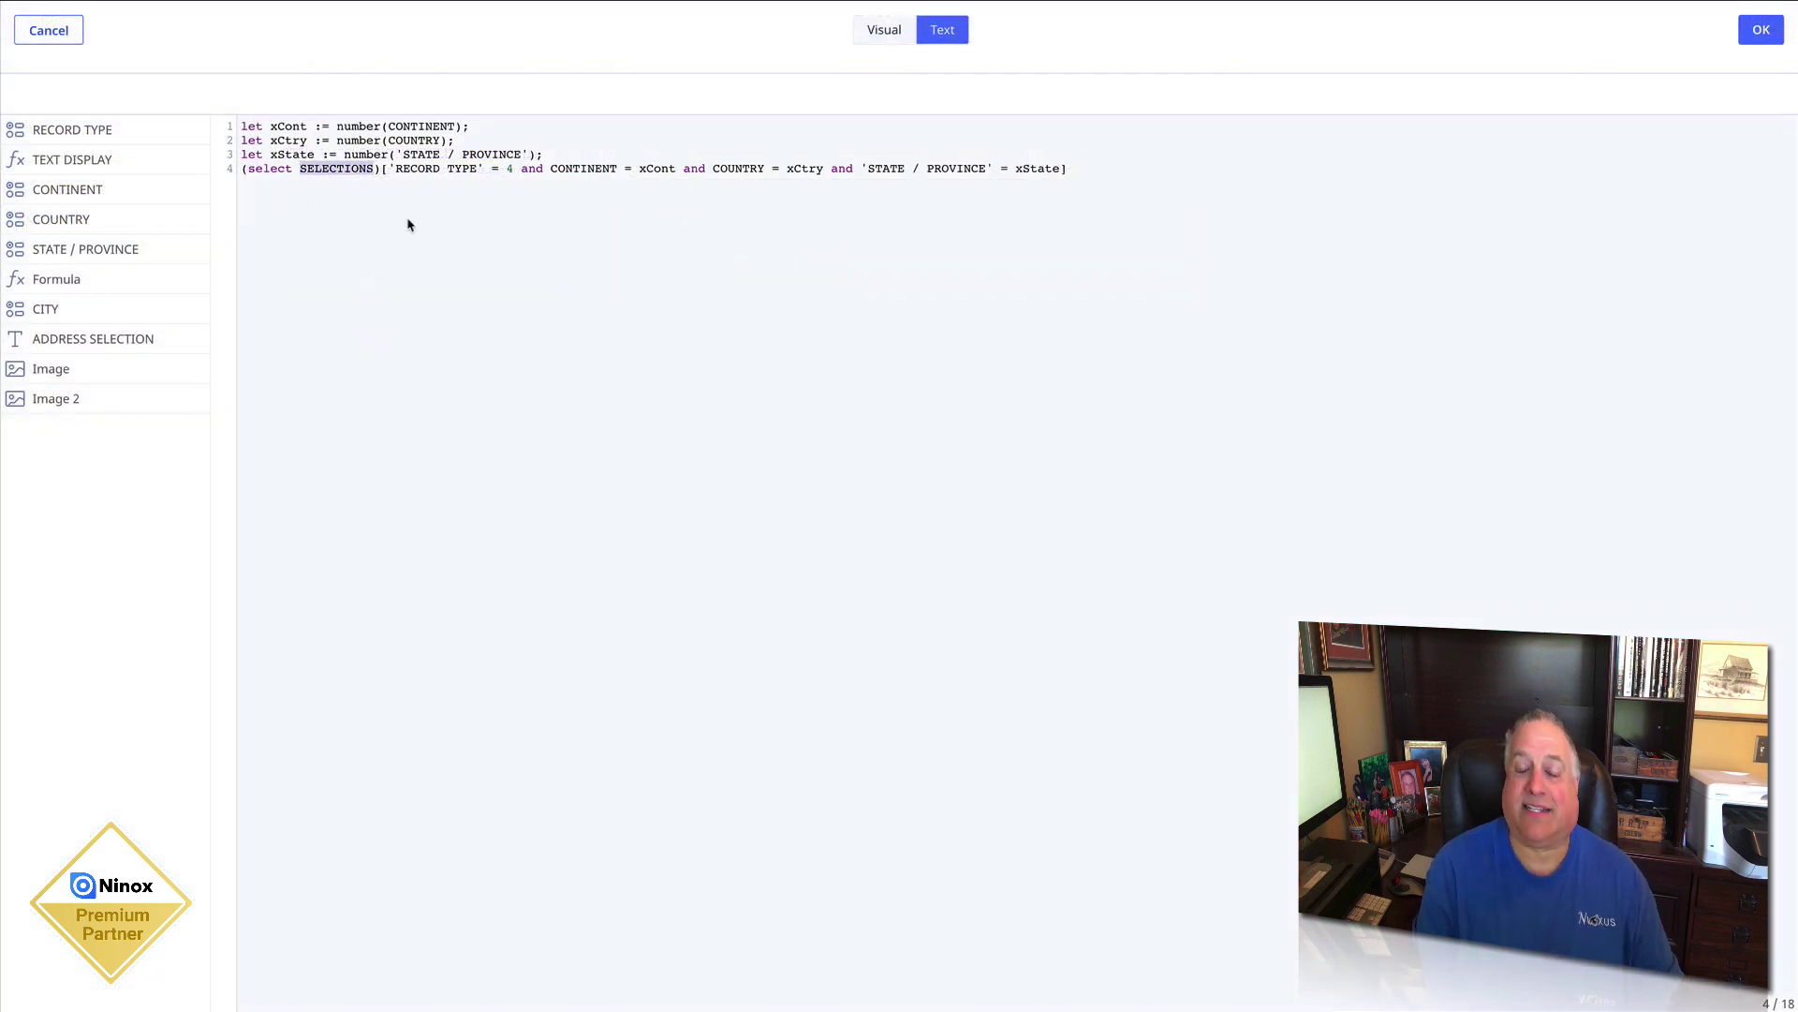